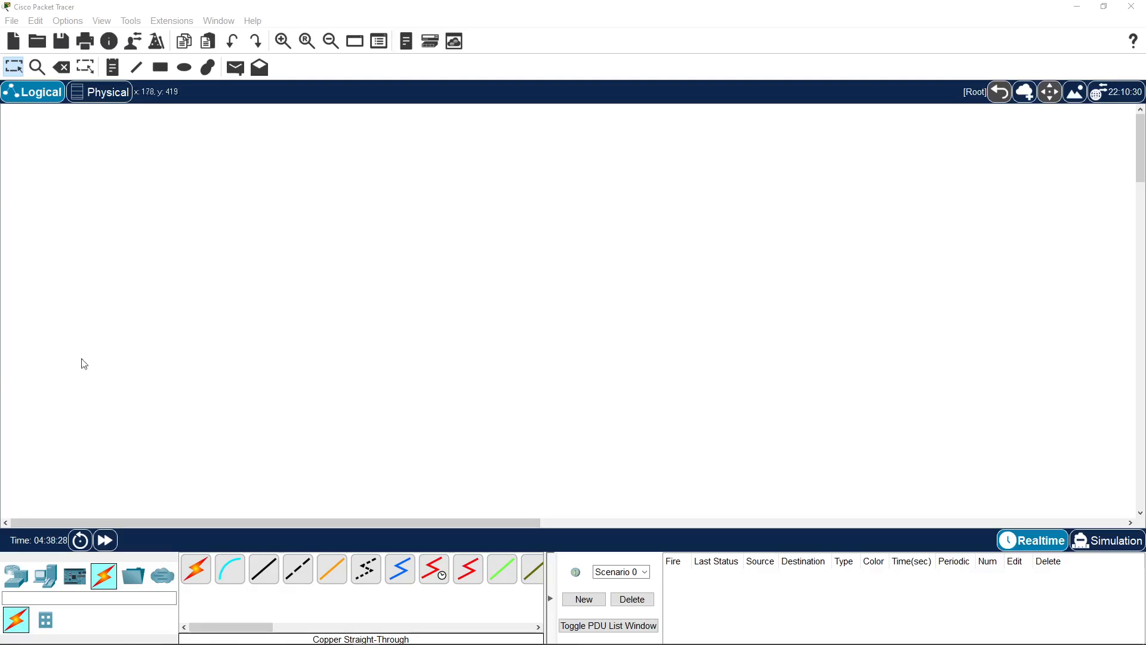
Step: Add two PCs from the end devices to the empty logical workspace
click(16, 575)
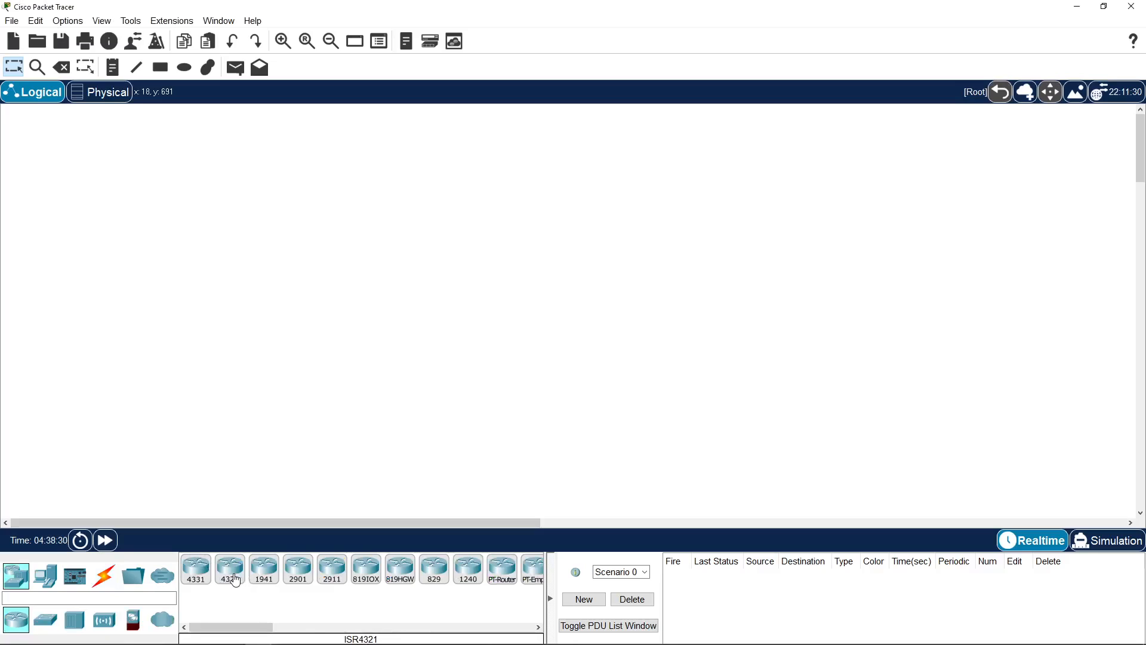
click(55, 585)
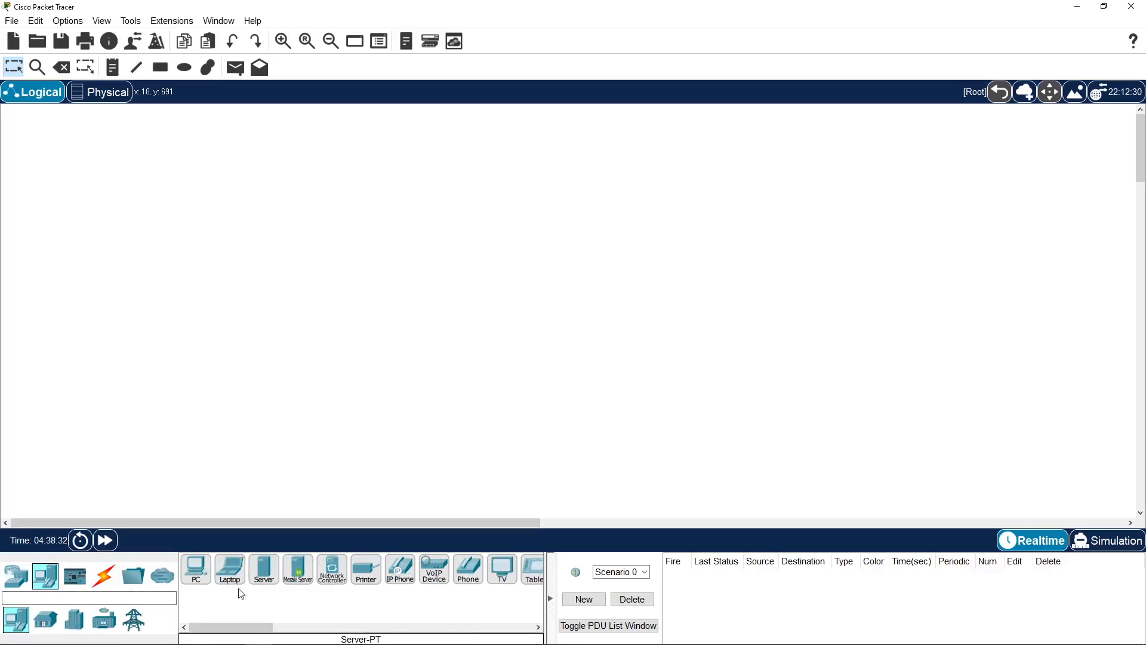
click(195, 570)
click(257, 246)
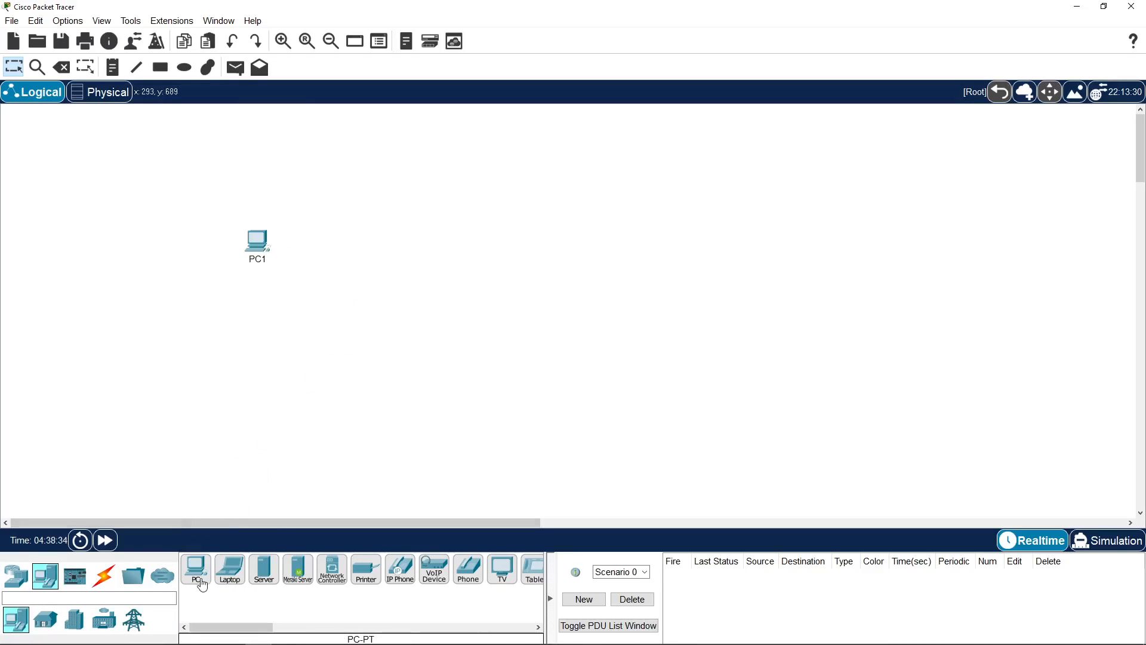
click(230, 571)
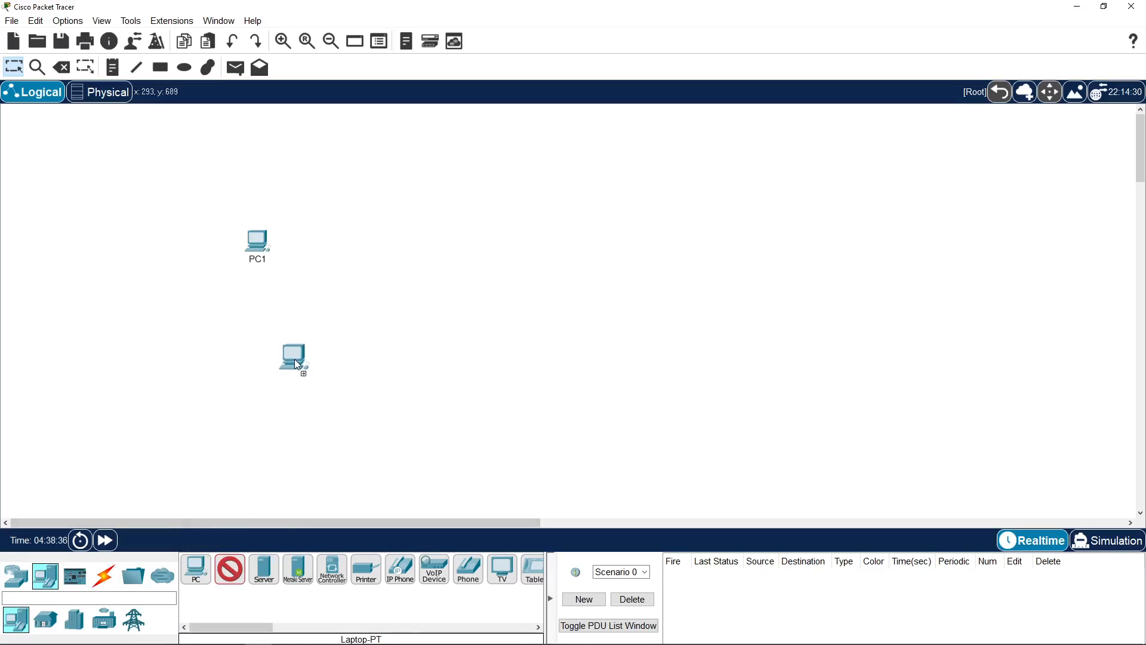
click(290, 311)
Step: Add two servers and line them up in one horizontal row with PC1 and PC2
click(264, 570)
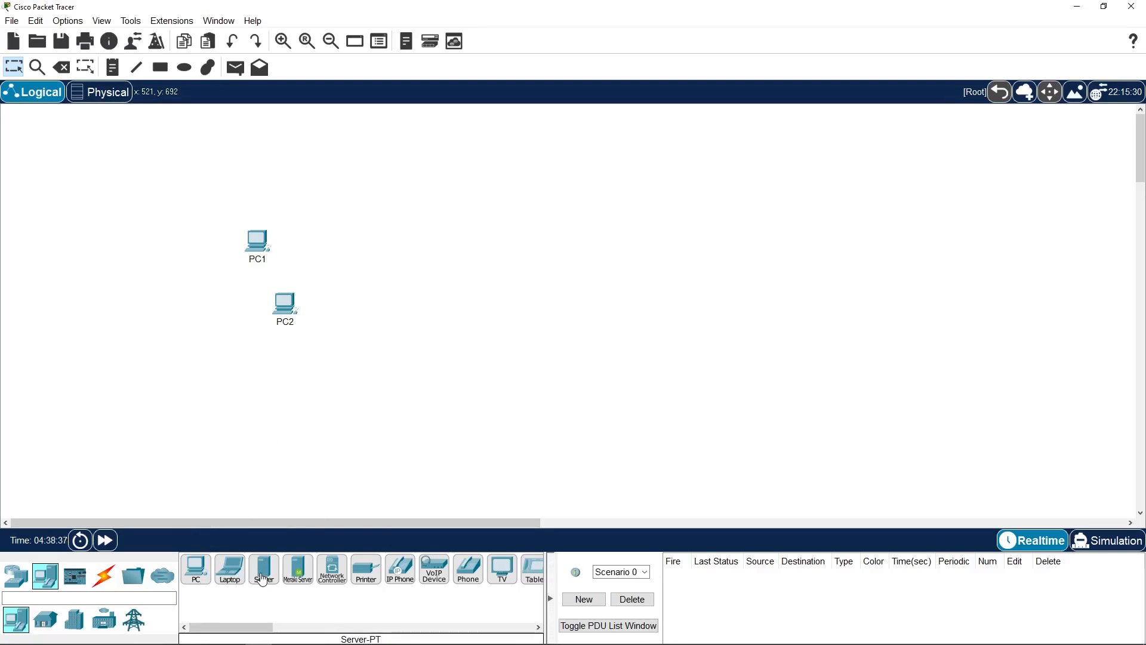
click(338, 367)
drag(258, 243, 153, 362)
drag(286, 305, 220, 368)
drag(332, 370, 293, 365)
click(264, 572)
click(342, 361)
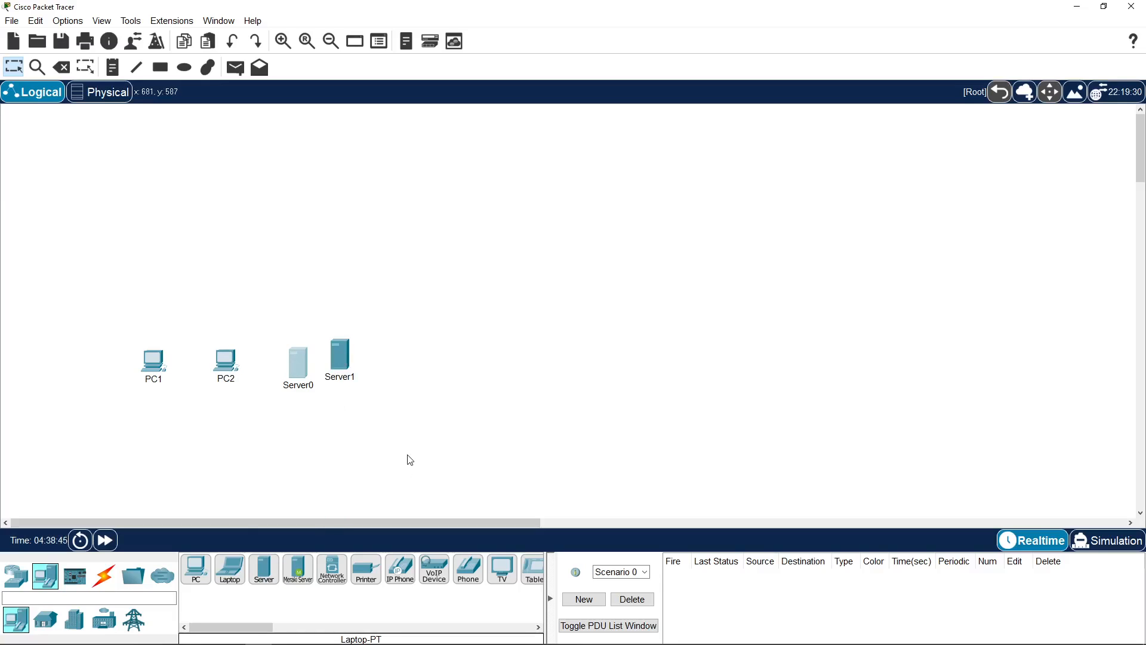
Step: Add two laptops side by side to the right of the servers
click(230, 570)
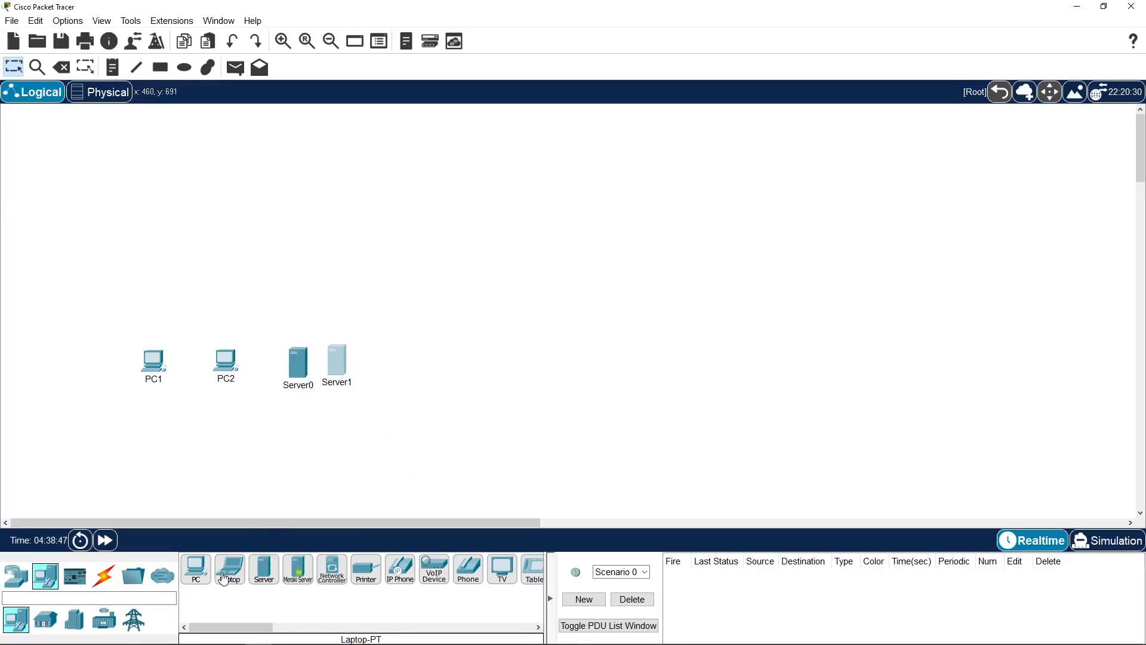
click(435, 370)
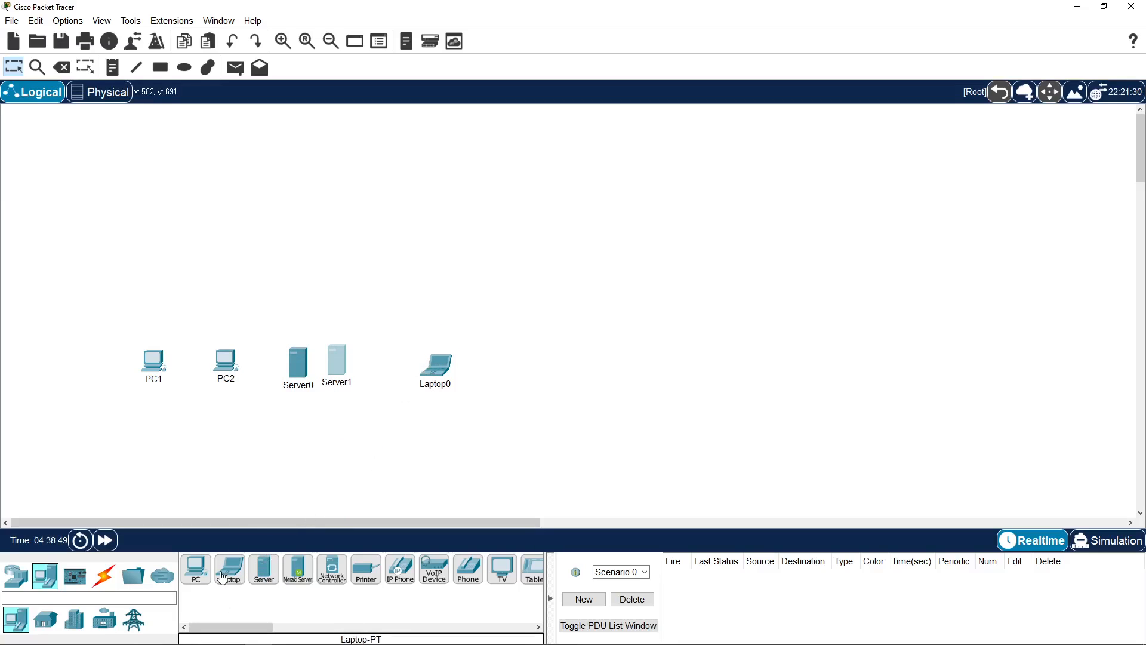
click(489, 374)
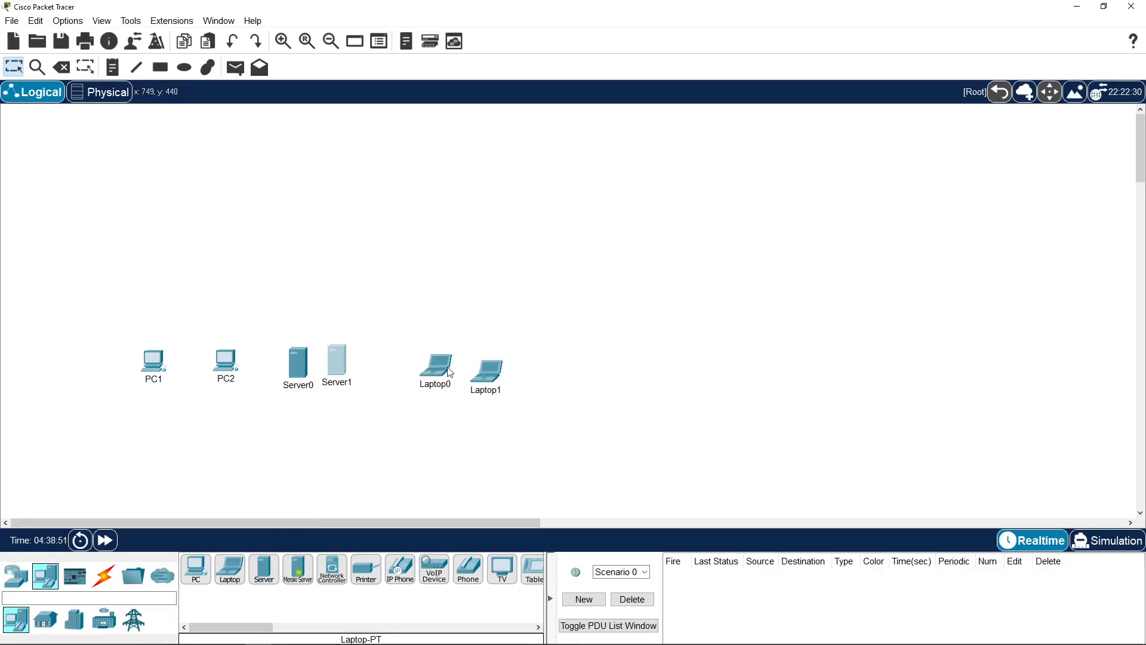
Step: Rearrange the devices into separate pairs, with the PCs stacked left of the lowered servers and the laptops spread apart on the right
drag(437, 366, 428, 333)
drag(502, 375, 524, 335)
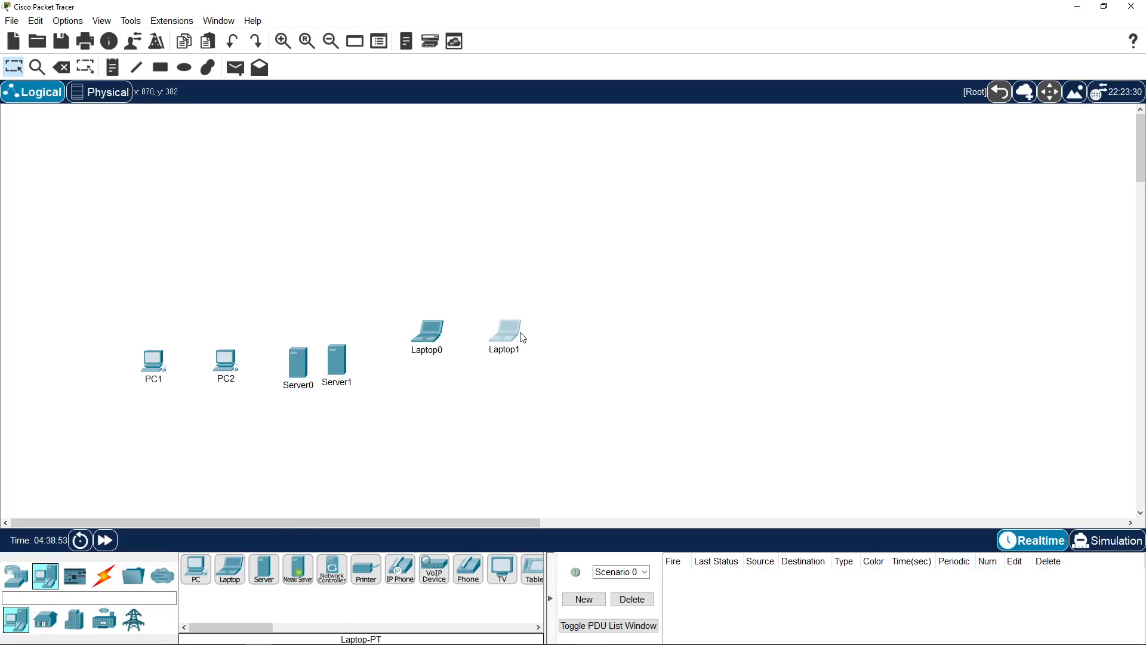
drag(338, 366, 280, 406)
drag(144, 366, 107, 311)
drag(228, 364, 144, 364)
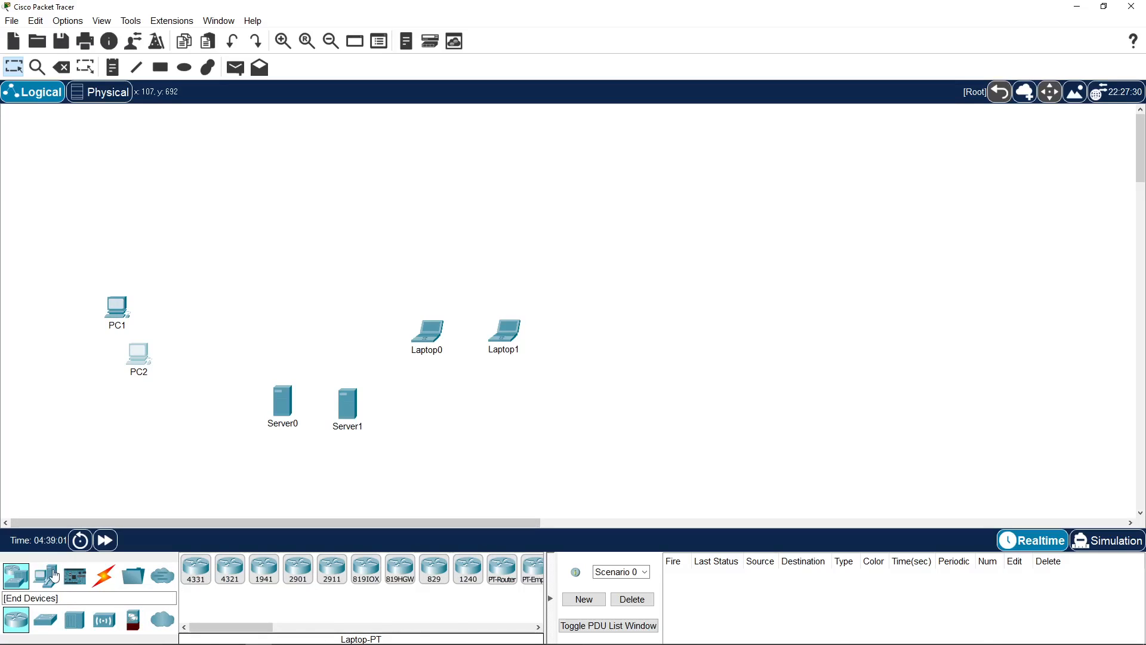
Step: Add a 3560-24PS multilayer switch and position it centrally above the two servers
click(16, 575)
click(44, 620)
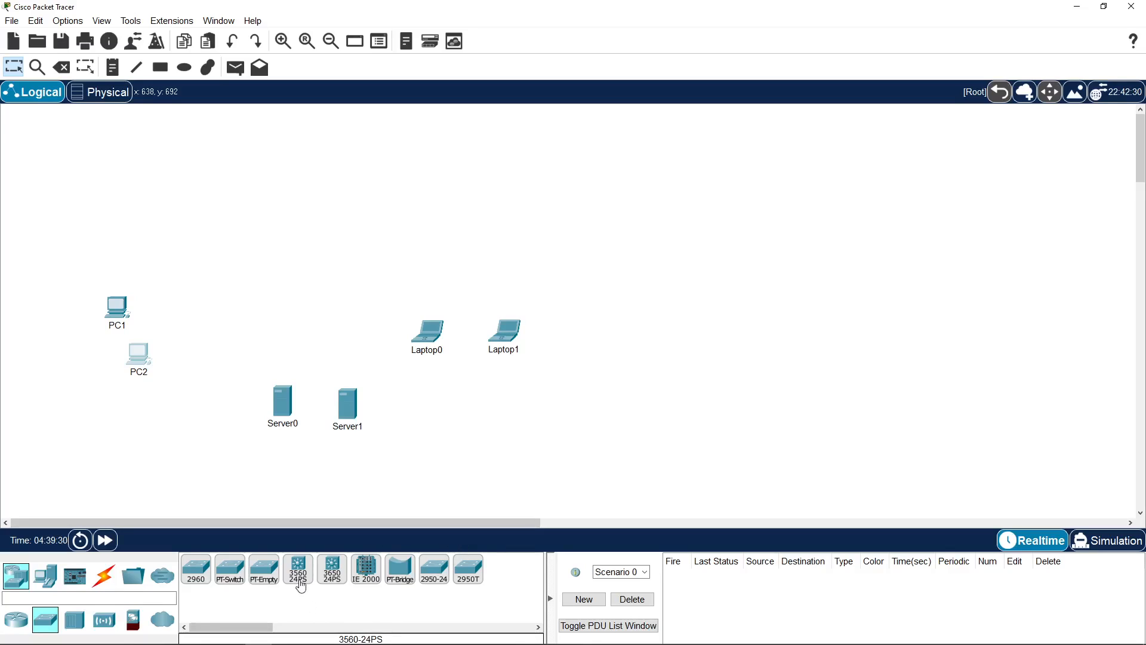
click(251, 357)
drag(261, 274, 310, 257)
Step: Stack the laptops as a pair to the right of the multilayer switch, with Laptop1 above Laptop0
drag(511, 340, 512, 313)
drag(426, 329, 463, 373)
drag(512, 302, 494, 305)
drag(472, 367, 461, 356)
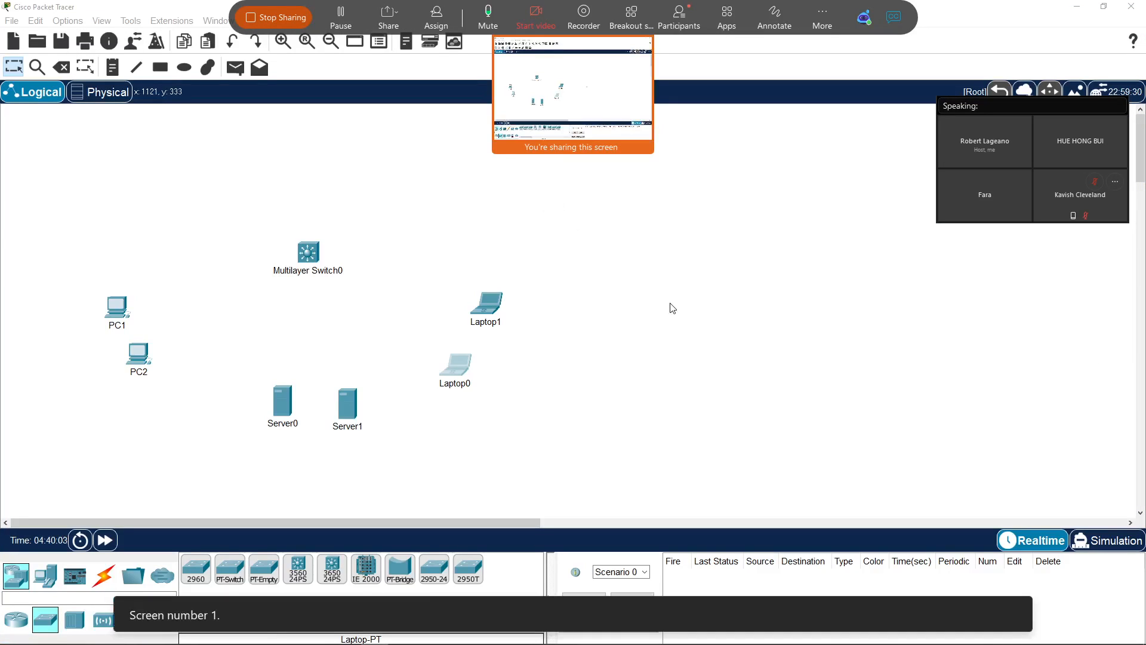
Step: Turn off the Webex Assistant in the screen-sharing controls and hide the floating participants window
mouse_move(583, 4)
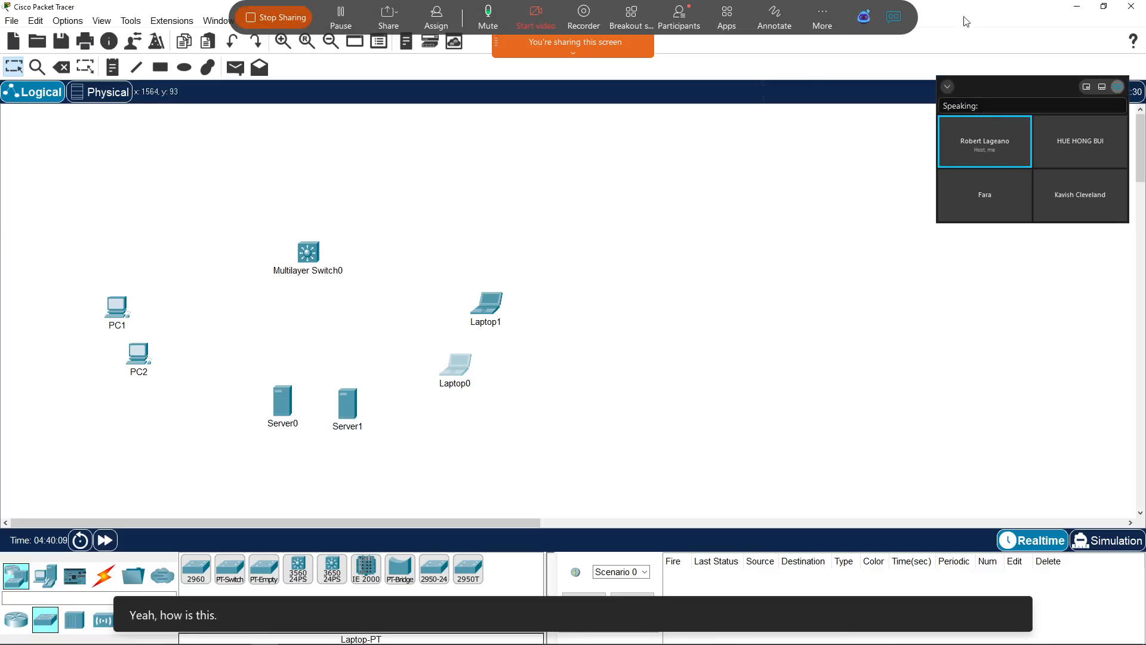
click(853, 19)
click(857, 152)
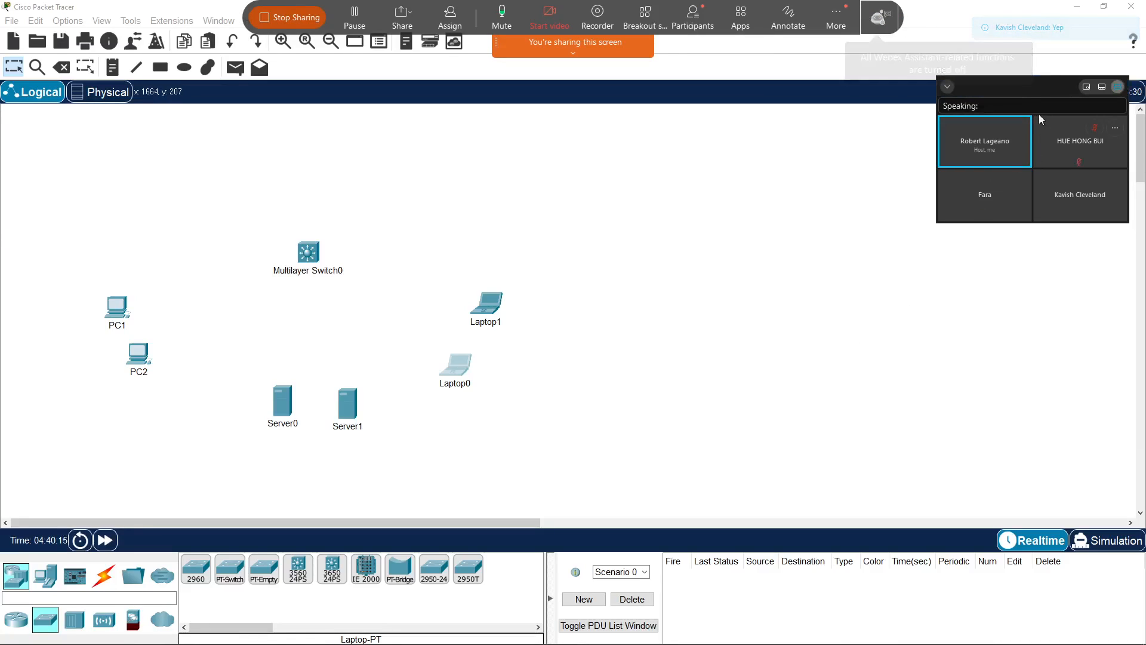
click(1012, 86)
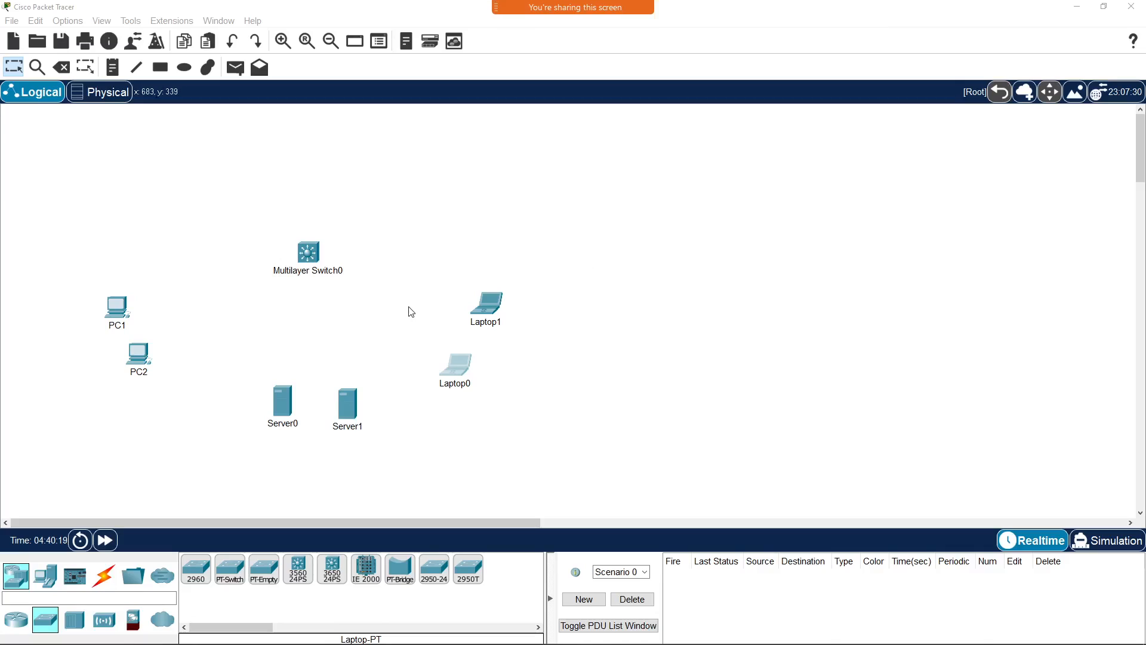
click(209, 524)
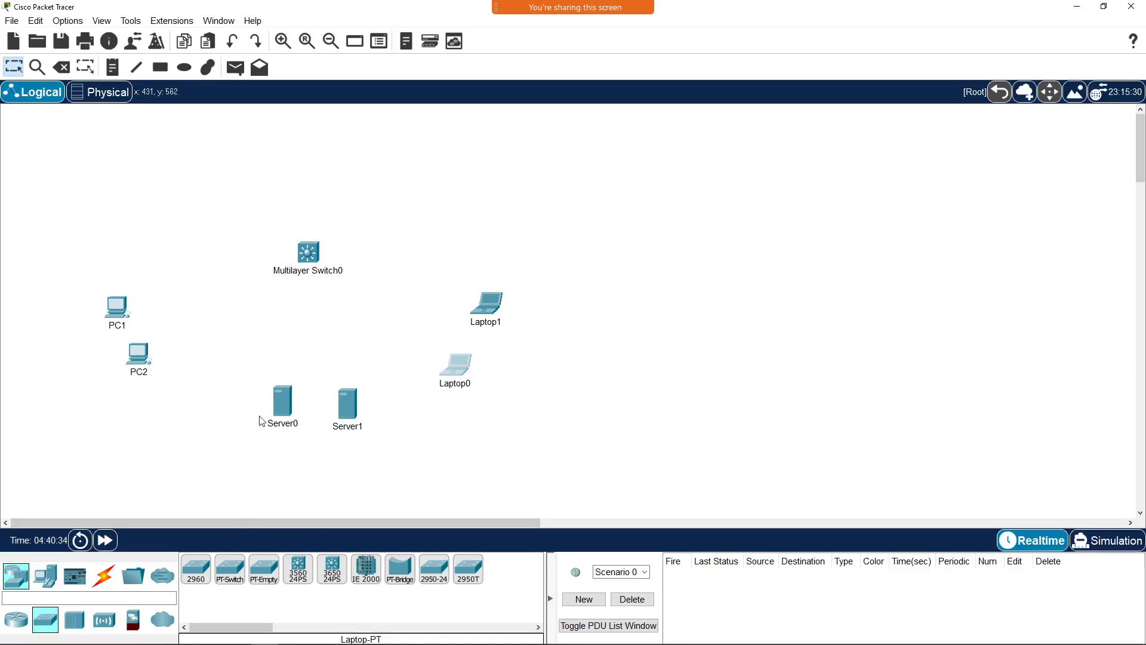
Step: Lower both servers slightly and reposition the multilayer switch so it sits centered above them
mouse_move(306, 253)
mouse_down()
mouse_move(365, 279)
mouse_move(290, 249)
mouse_move(304, 245)
mouse_up()
click(426, 240)
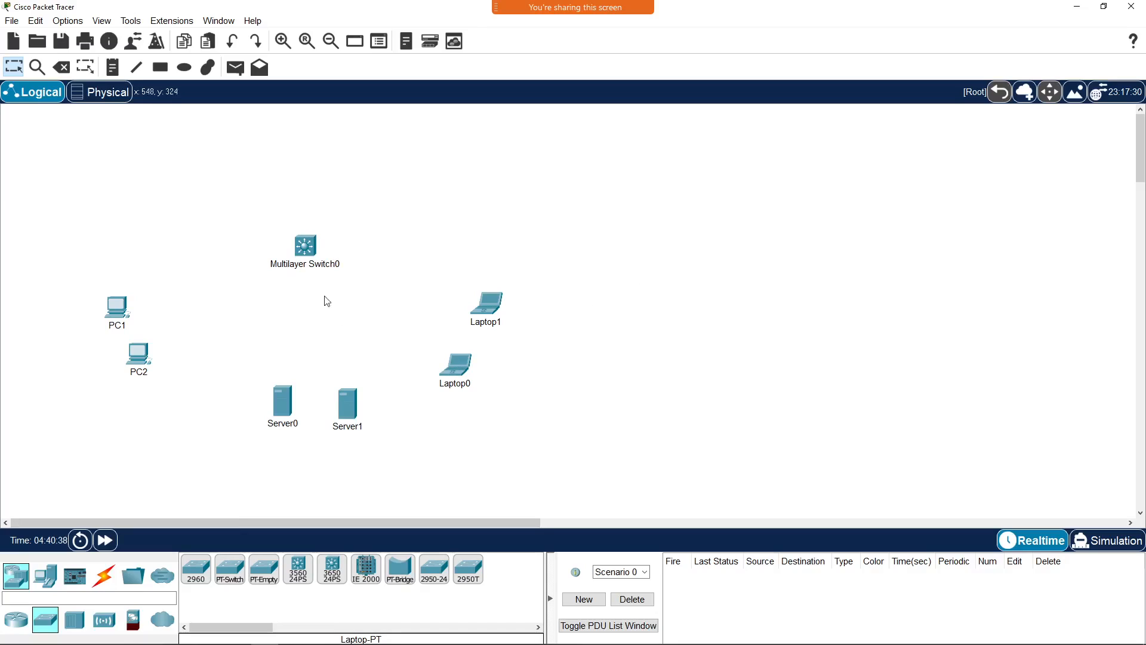
drag(286, 413, 277, 428)
drag(349, 409, 327, 421)
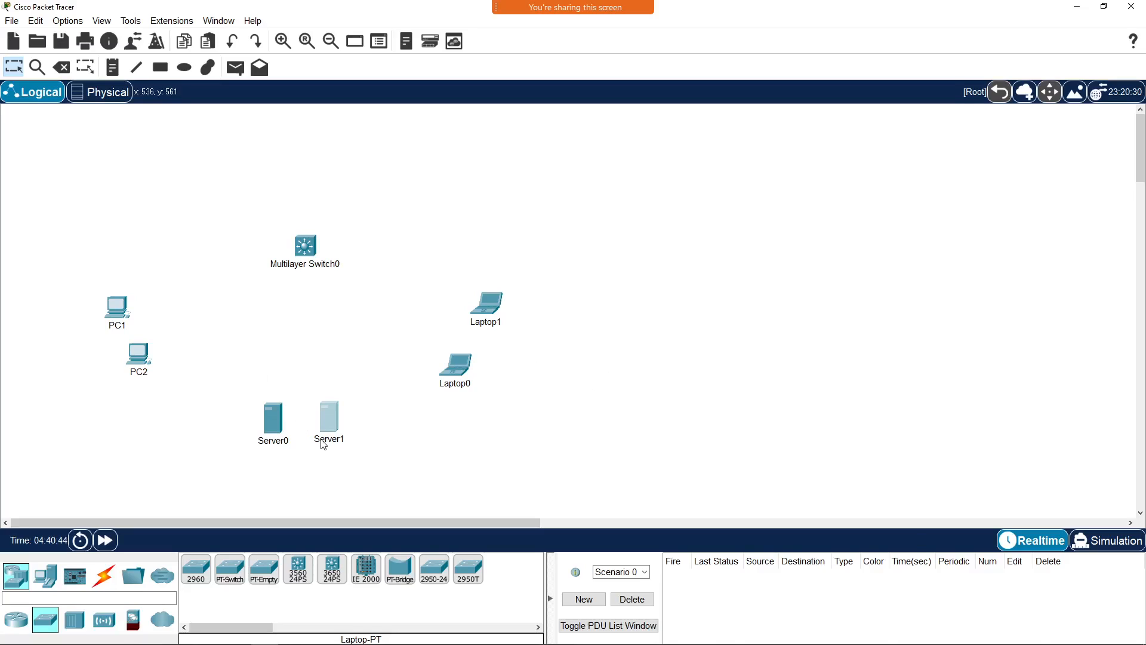
mouse_move(310, 439)
drag(304, 265, 295, 279)
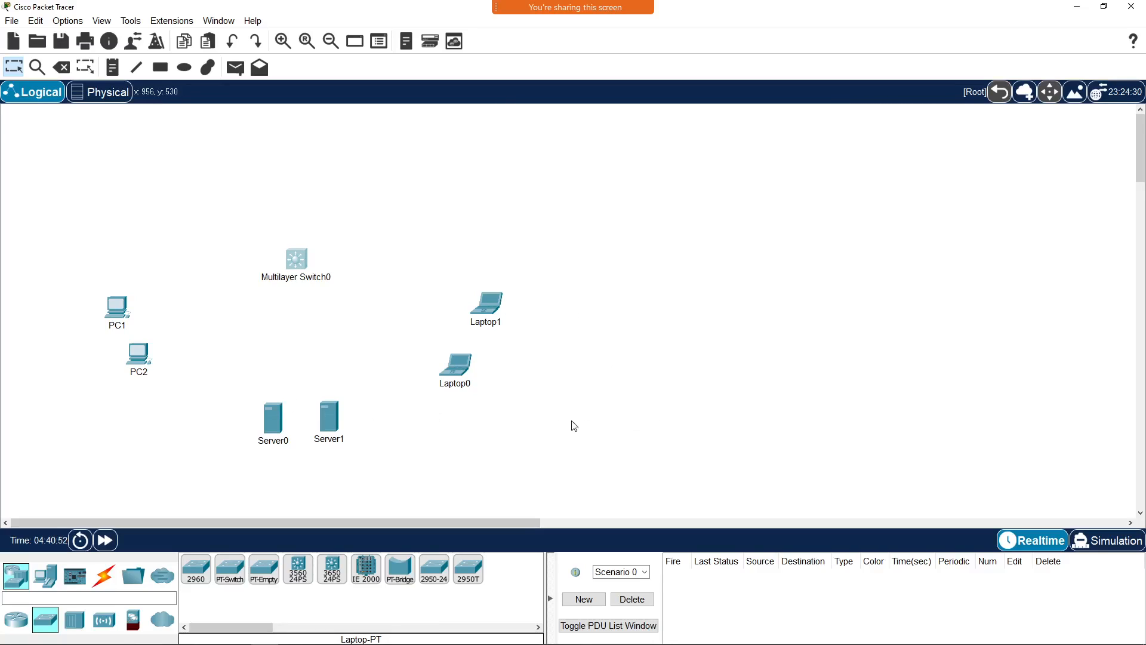
mouse_move(297, 263)
mouse_down()
mouse_move(302, 271)
mouse_move(296, 266)
mouse_up()
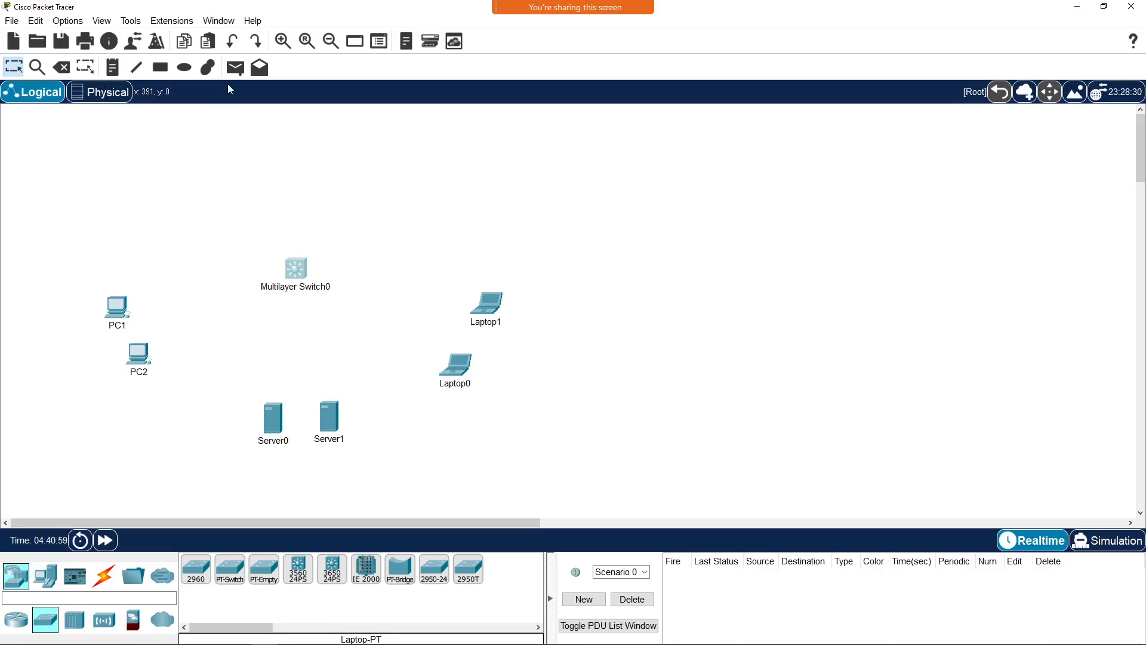
Step: Draw an ellipse with red fill (#ff0000) around PC1 and PC2
click(191, 73)
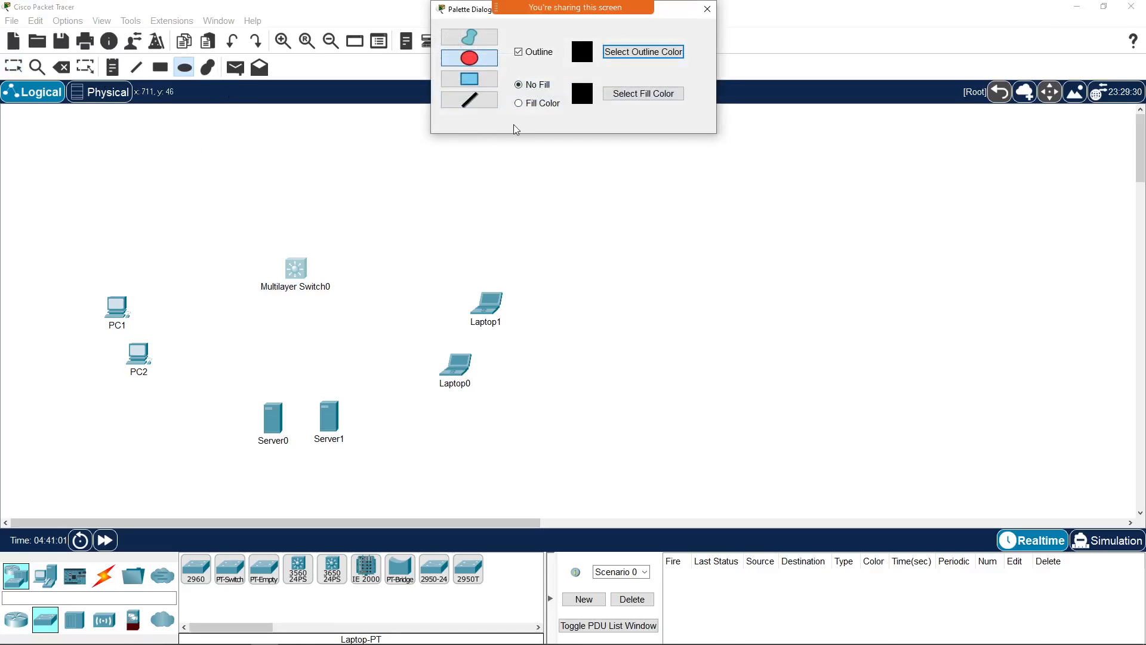
click(519, 104)
click(624, 94)
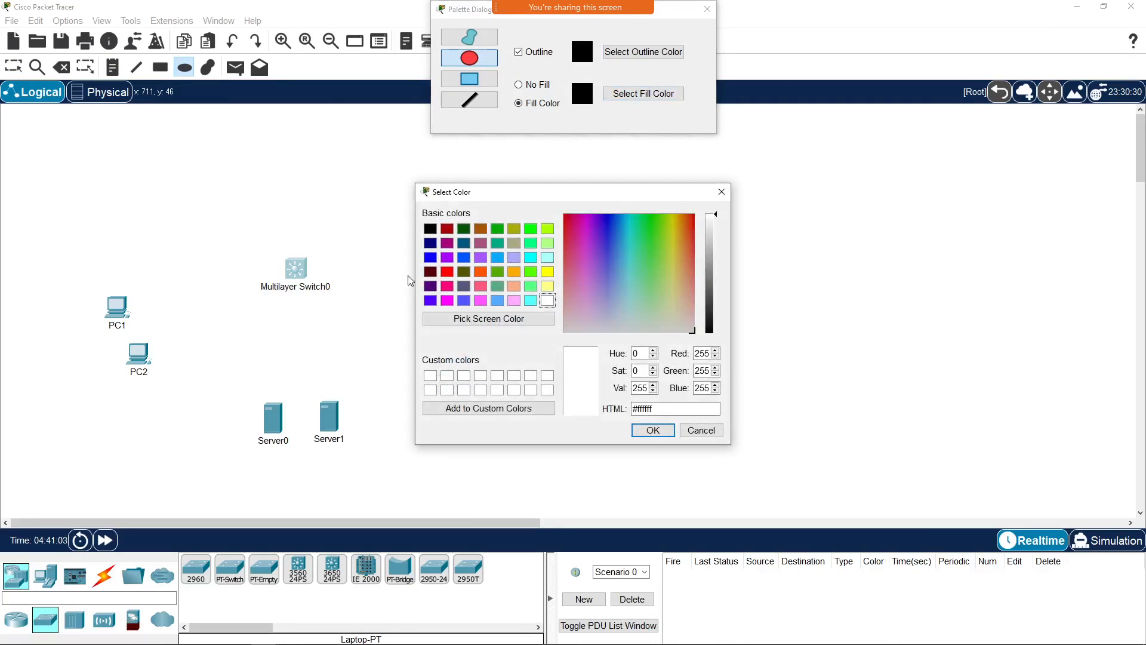
click(449, 273)
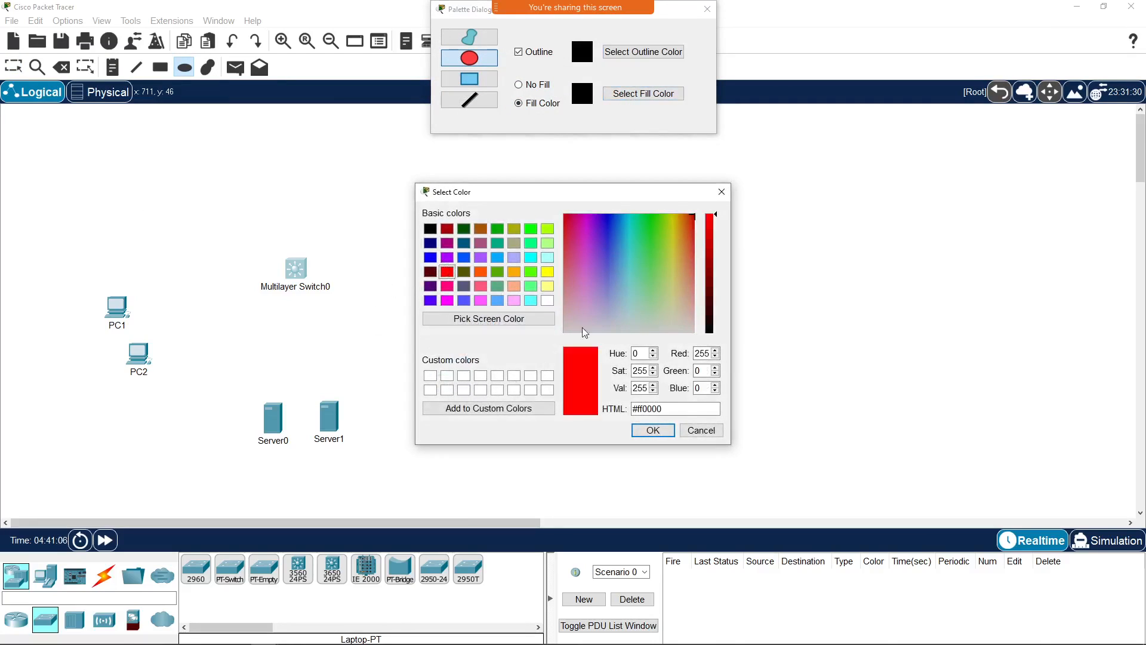
click(635, 433)
drag(52, 267, 187, 421)
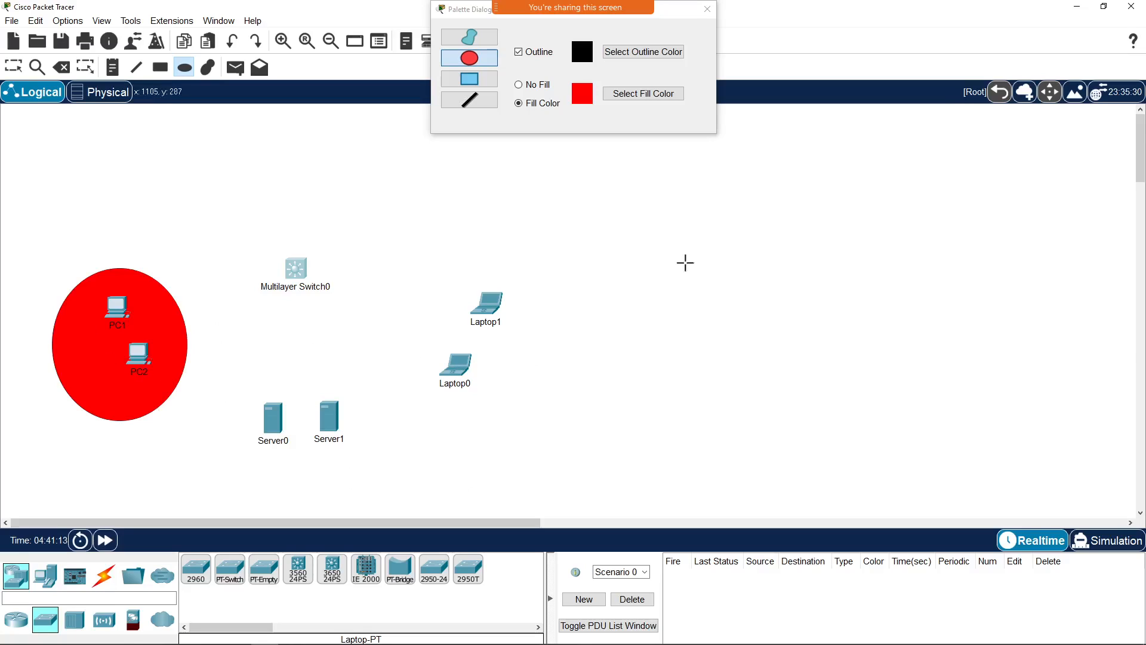
Step: Change the fill color to light green (#55ff7f) and draw an ellipse around Laptop0 and Laptop1
click(651, 98)
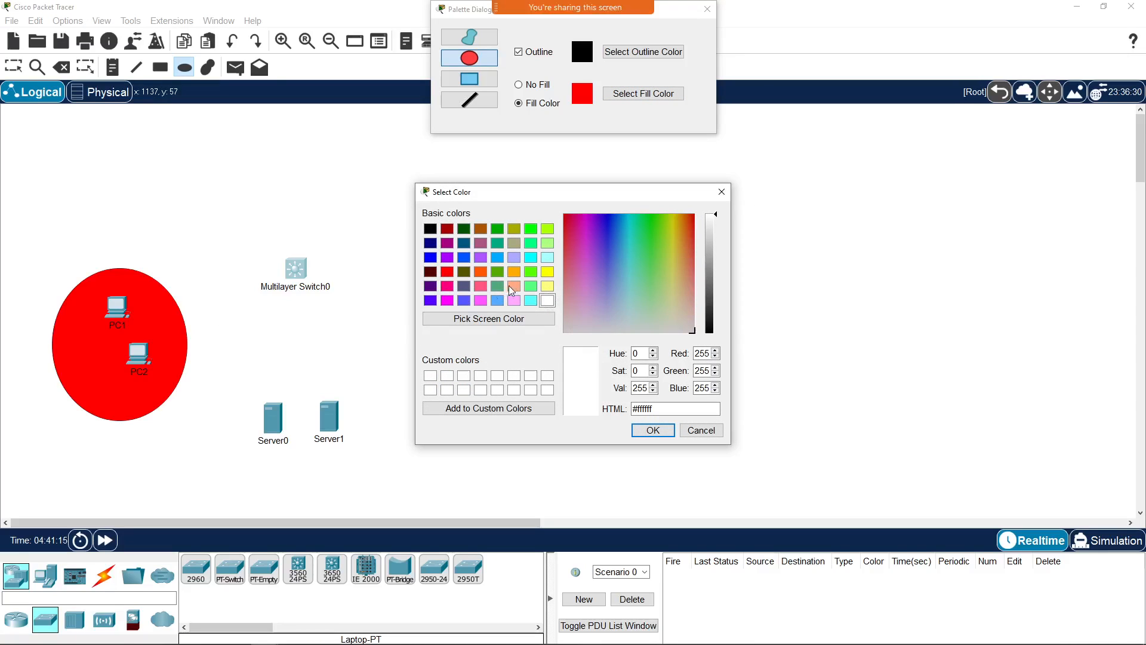
click(530, 288)
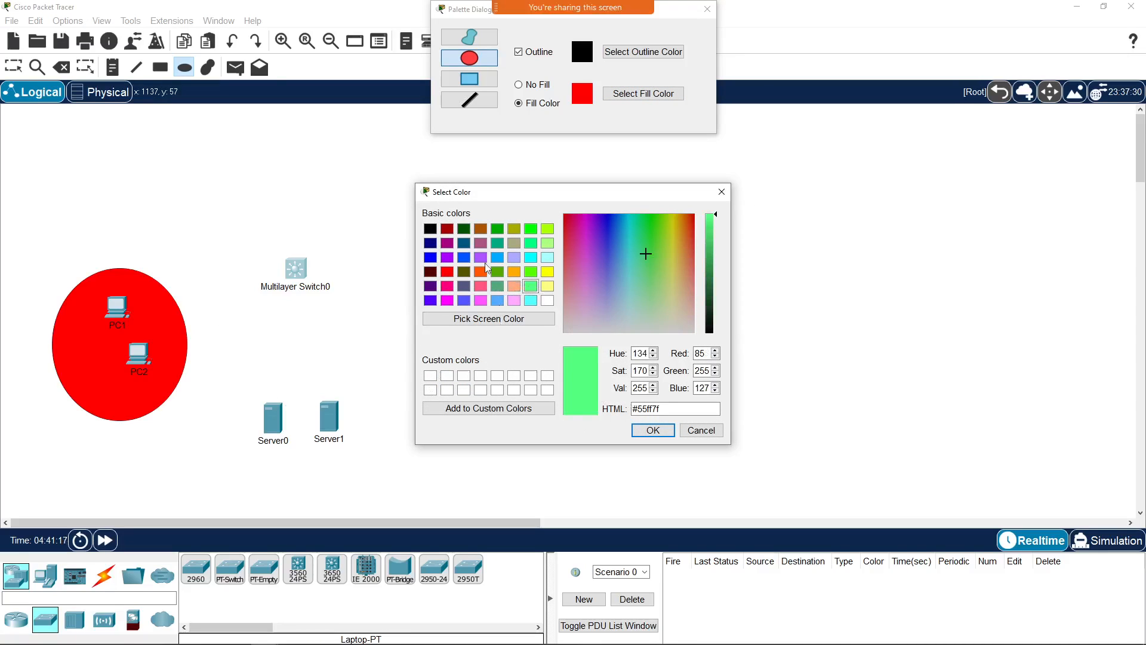
click(652, 430)
drag(577, 261, 405, 418)
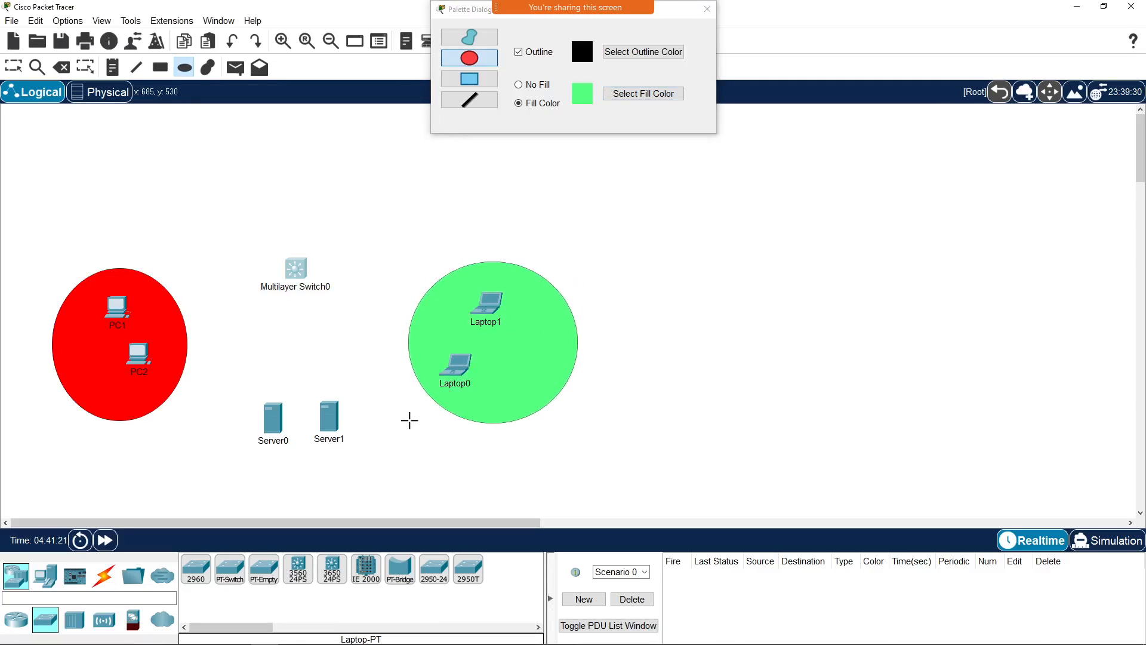
Step: Draw an ellipse with magenta fill (#ff55ff) around Server0 and Server1, and close the drawing palette
click(660, 93)
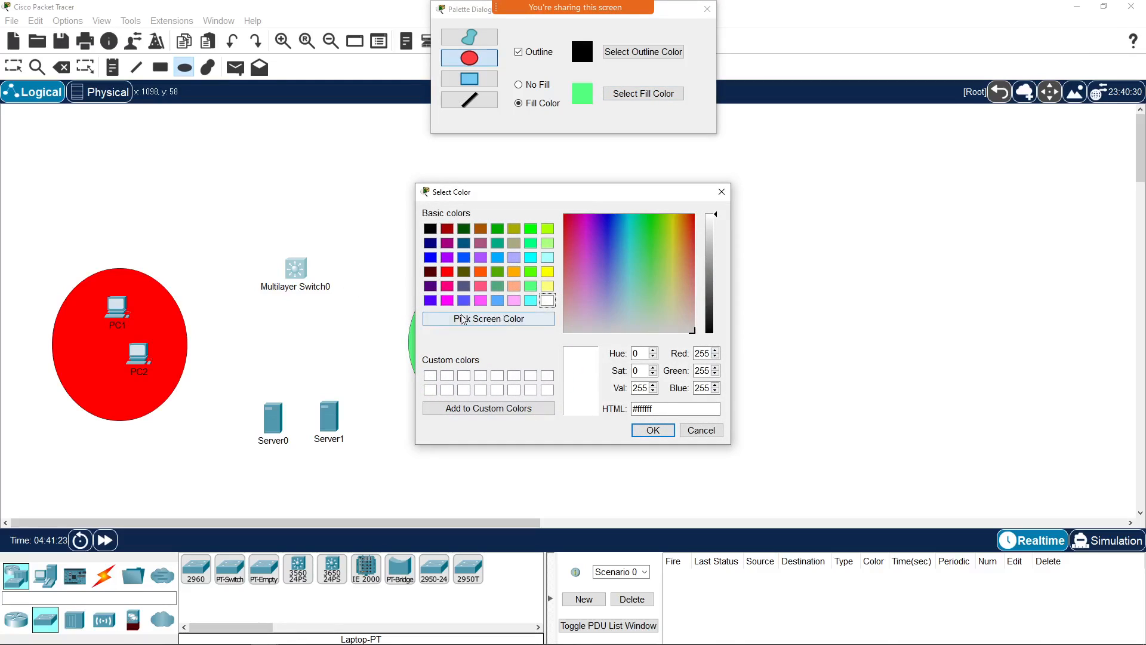
click(481, 302)
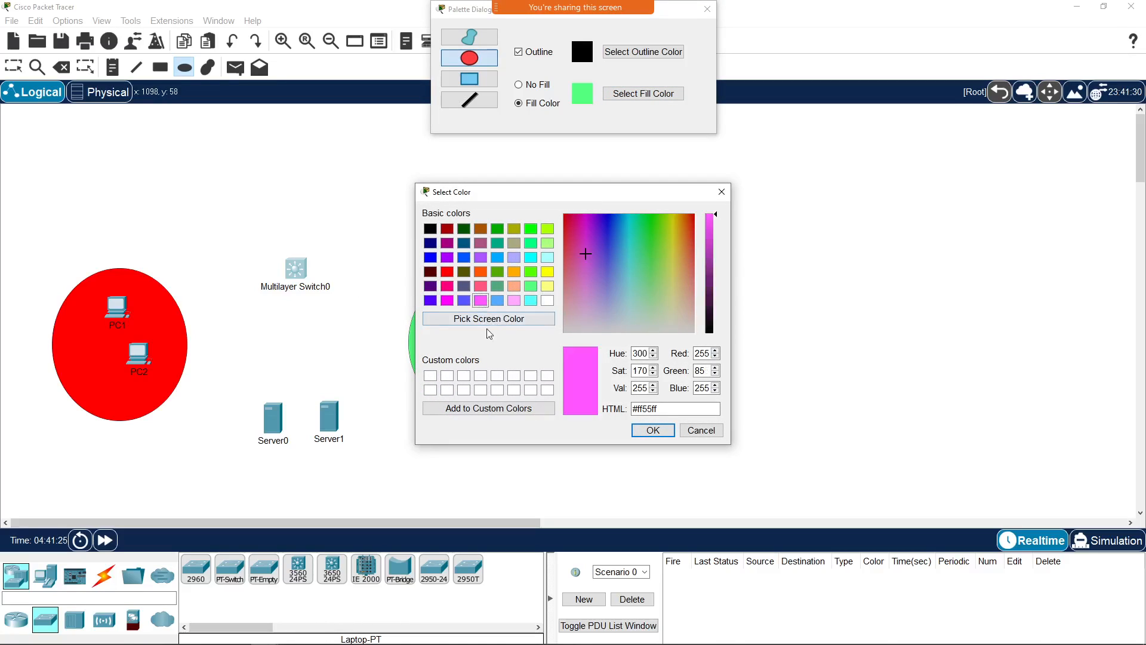
click(653, 430)
mouse_move(385, 385)
mouse_down()
mouse_move(184, 455)
mouse_move(215, 501)
mouse_move(221, 488)
mouse_up()
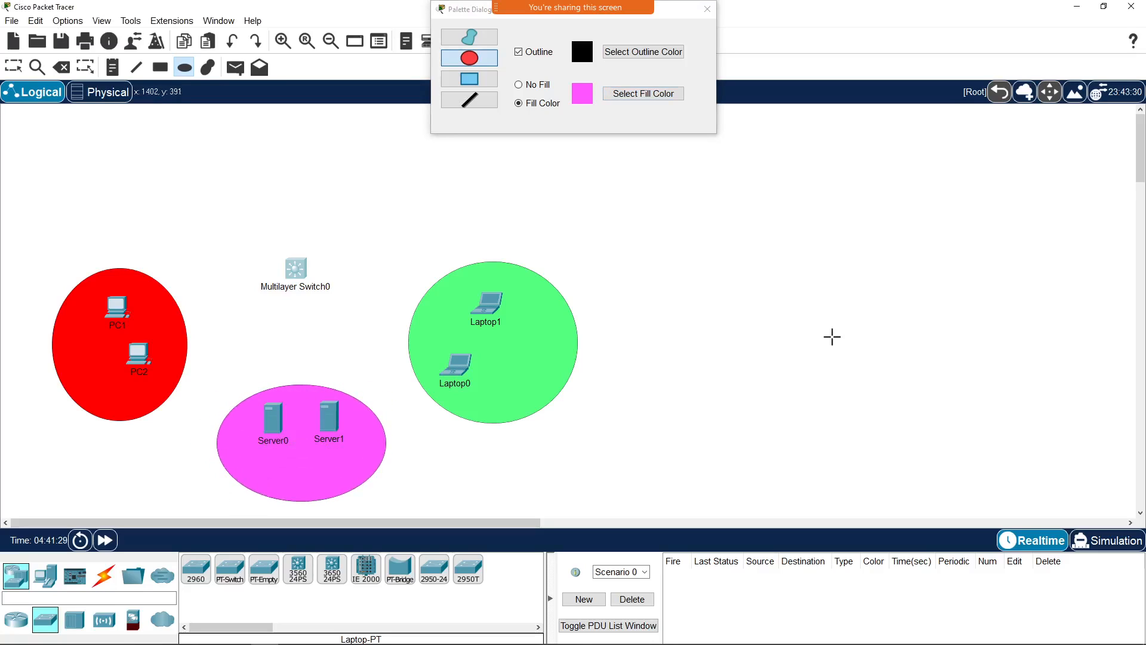
click(707, 9)
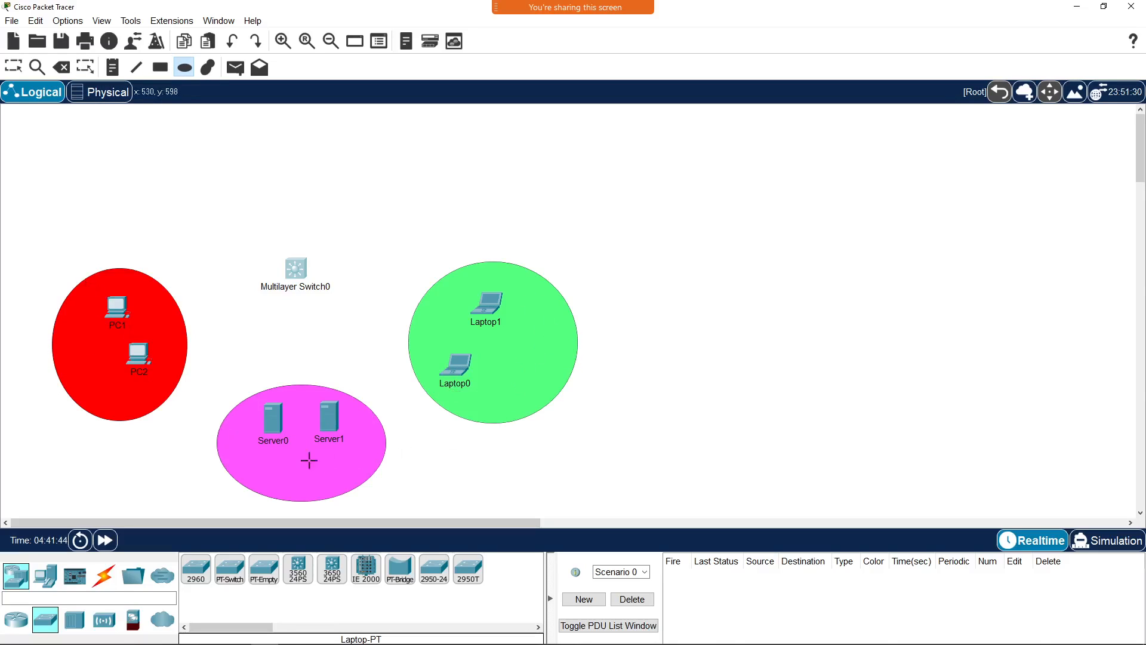
Step: Place a text note reading "VLAN 10 - STUDENS" inside the red ellipse
click(112, 67)
click(57, 350)
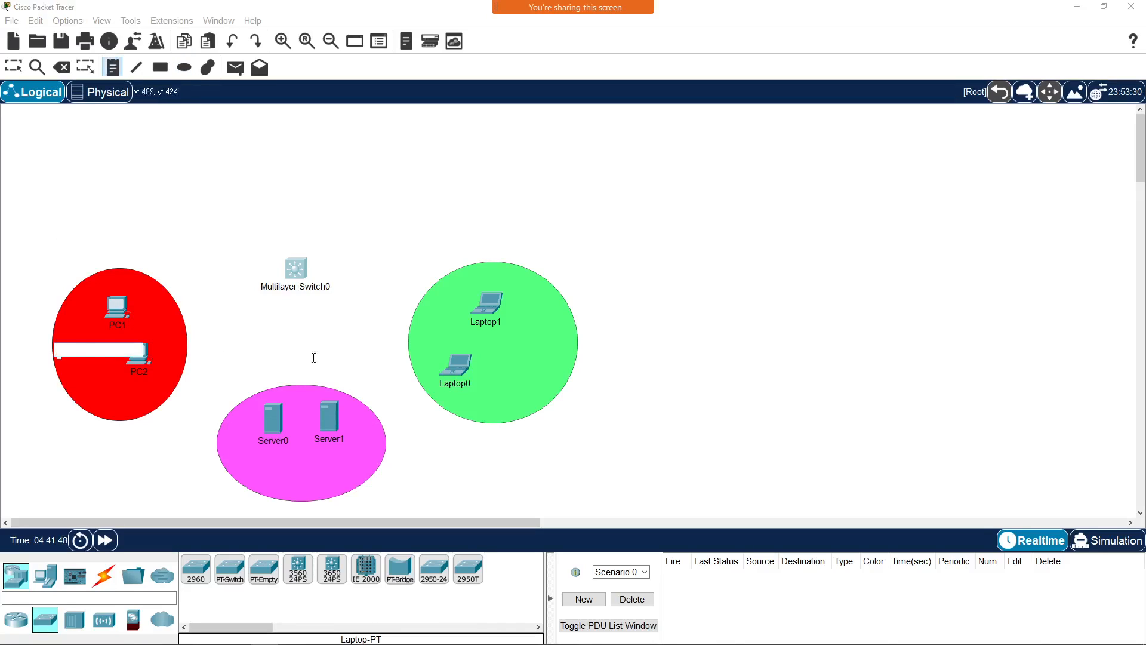
text(VLAN 10)
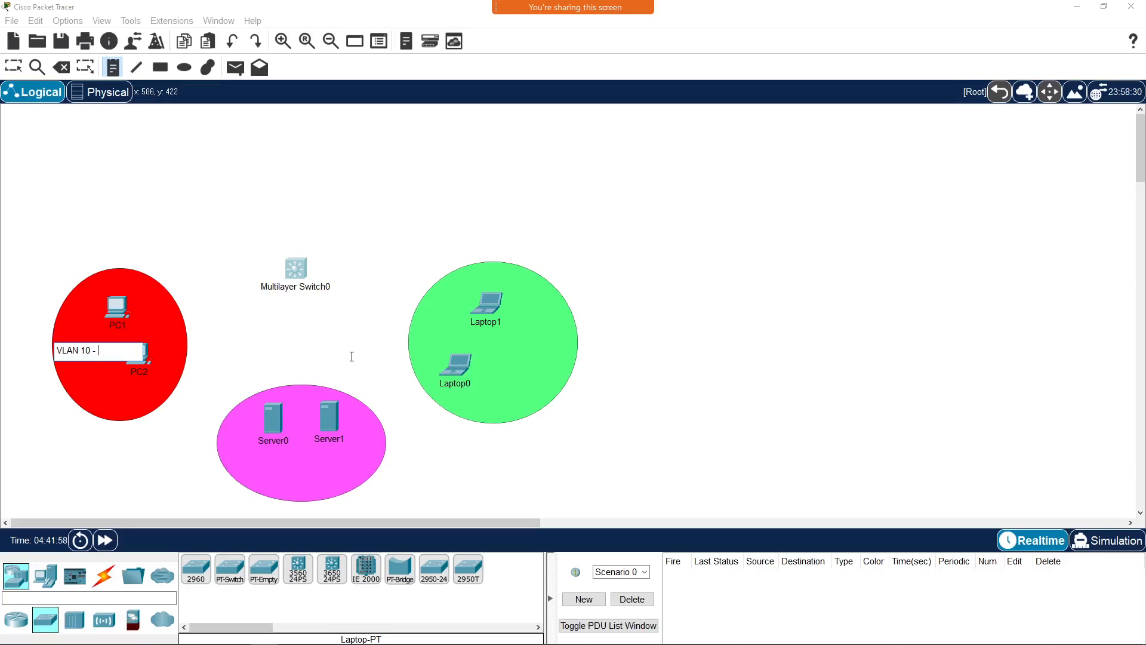
text(- STUDENS)
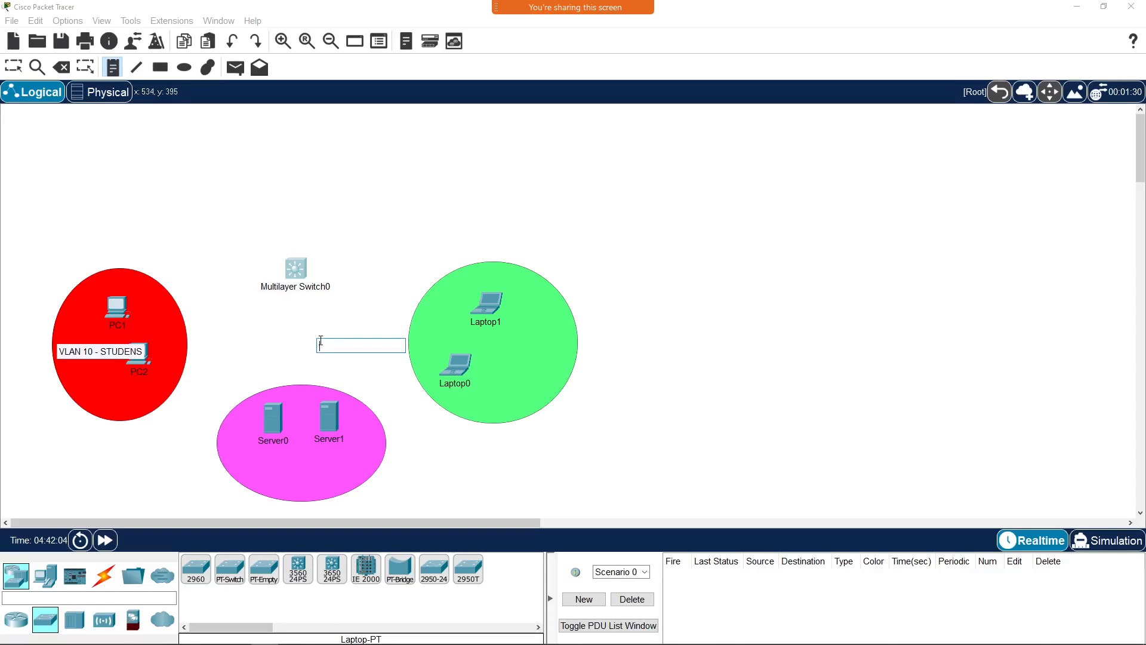
Step: Move the VLAN 10 note to the upper part of the red ellipse and PC1 and PC2 to its lower part
key(Escape)
click(82, 354)
drag(83, 354, 137, 392)
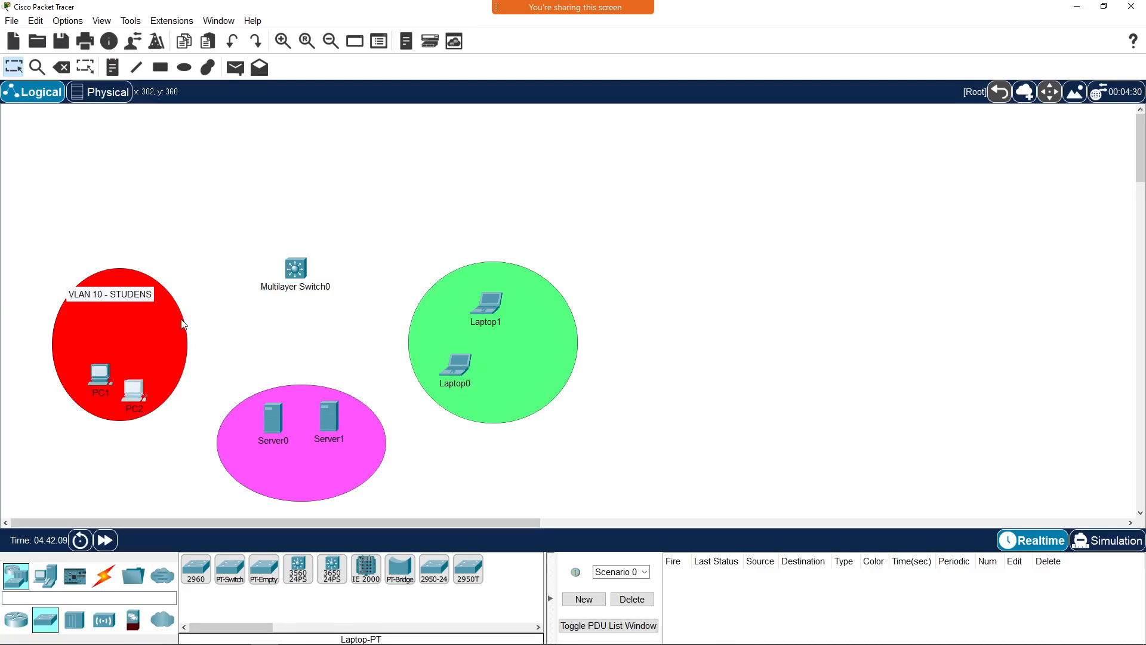
Step: Place a text note reading "172.16.10.0/24" below the VLAN 10 note in the red ellipse
click(112, 67)
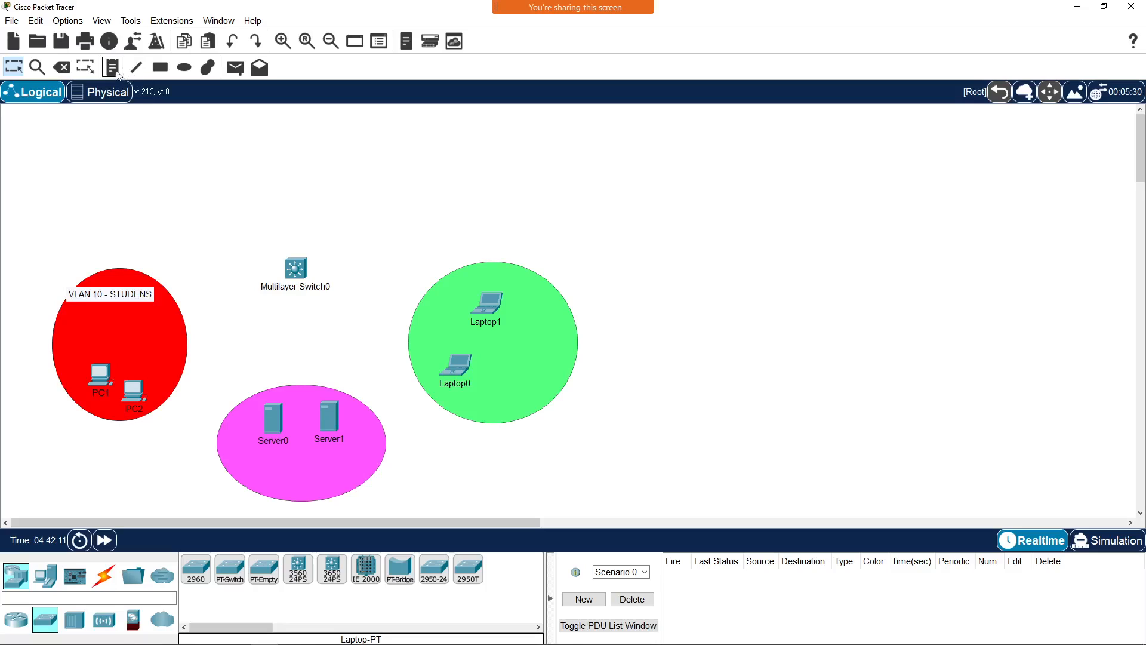
click(68, 310)
text(172.16.10.0/24)
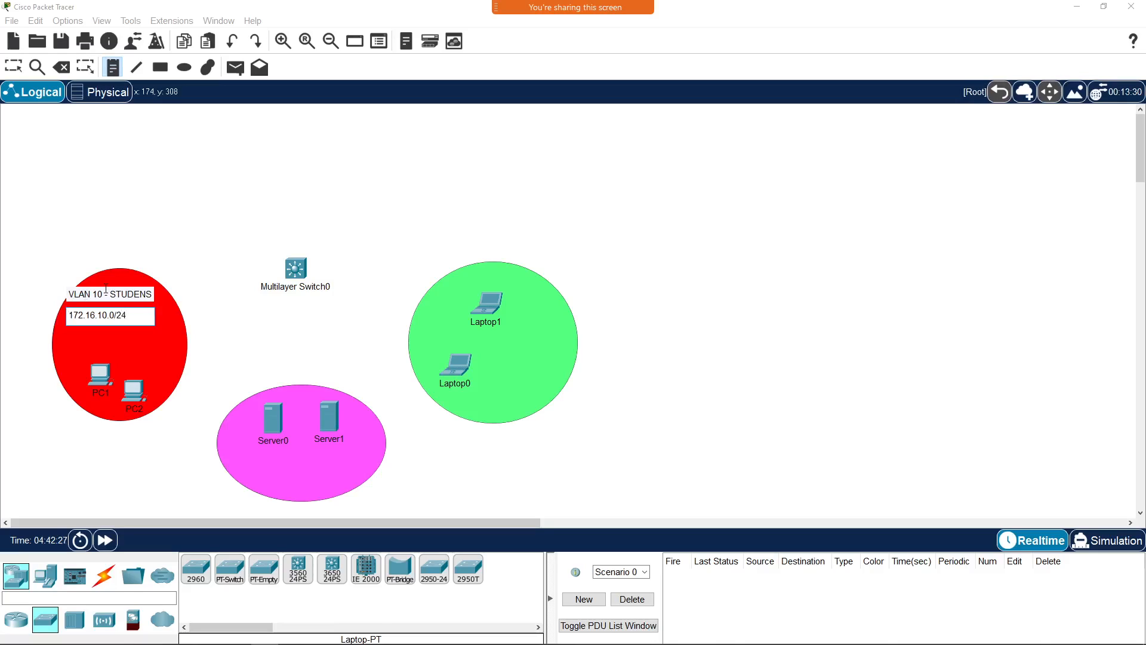
click(179, 226)
Step: Place a text note reading "VLAN 50 - SERVERS" below the servers inside the magenta ellipse
click(263, 478)
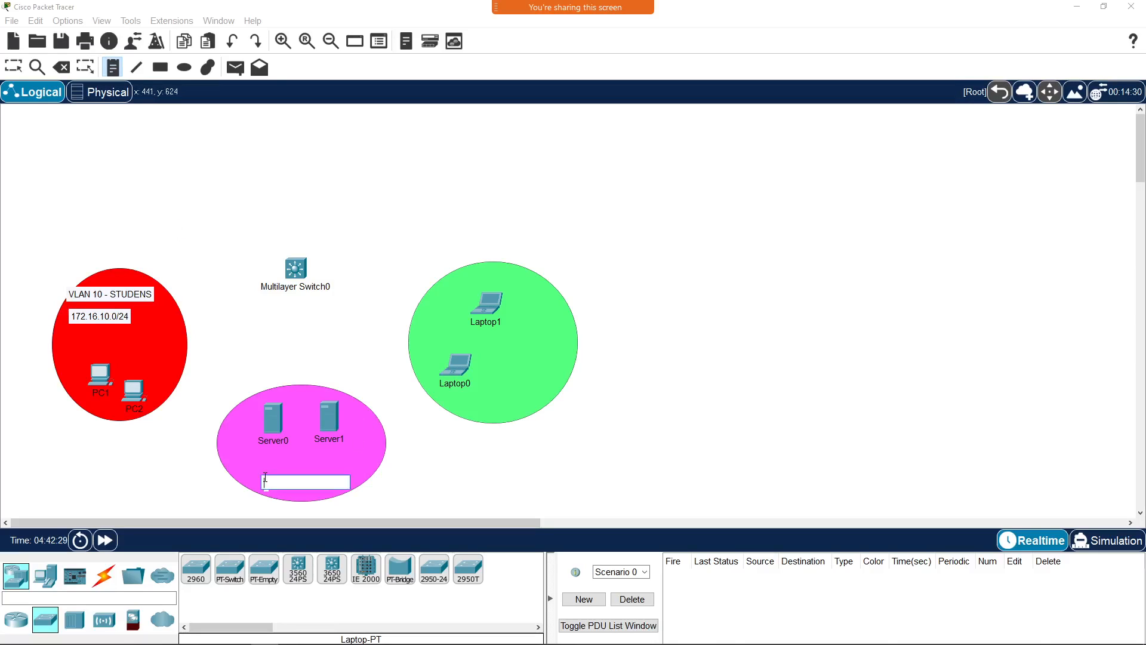
click(269, 458)
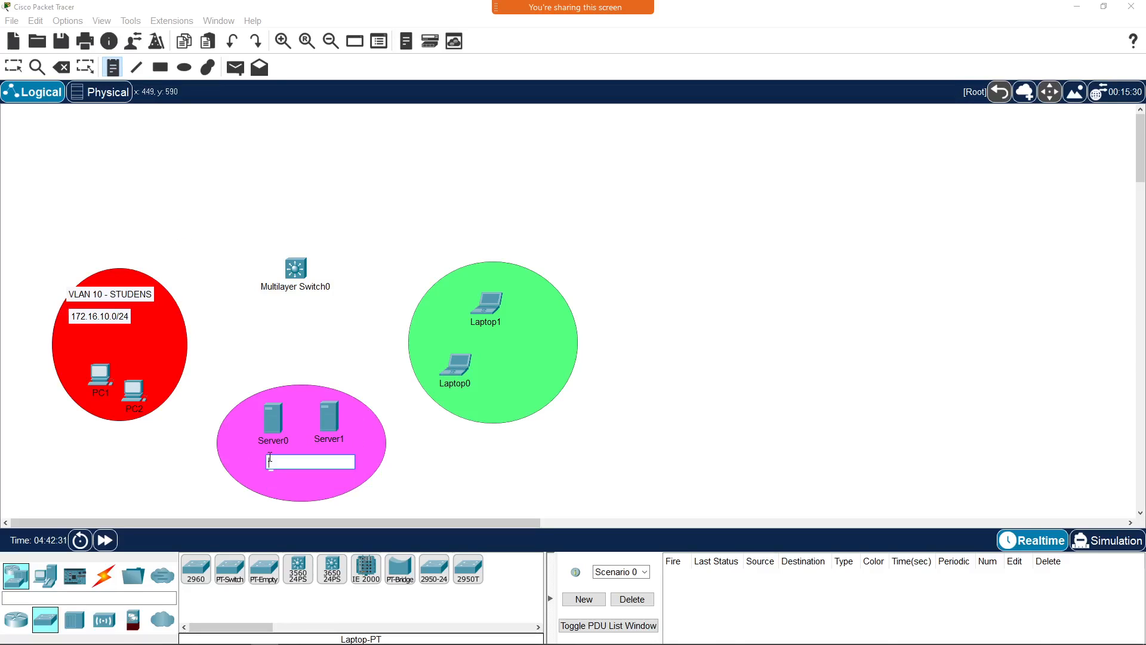
click(259, 460)
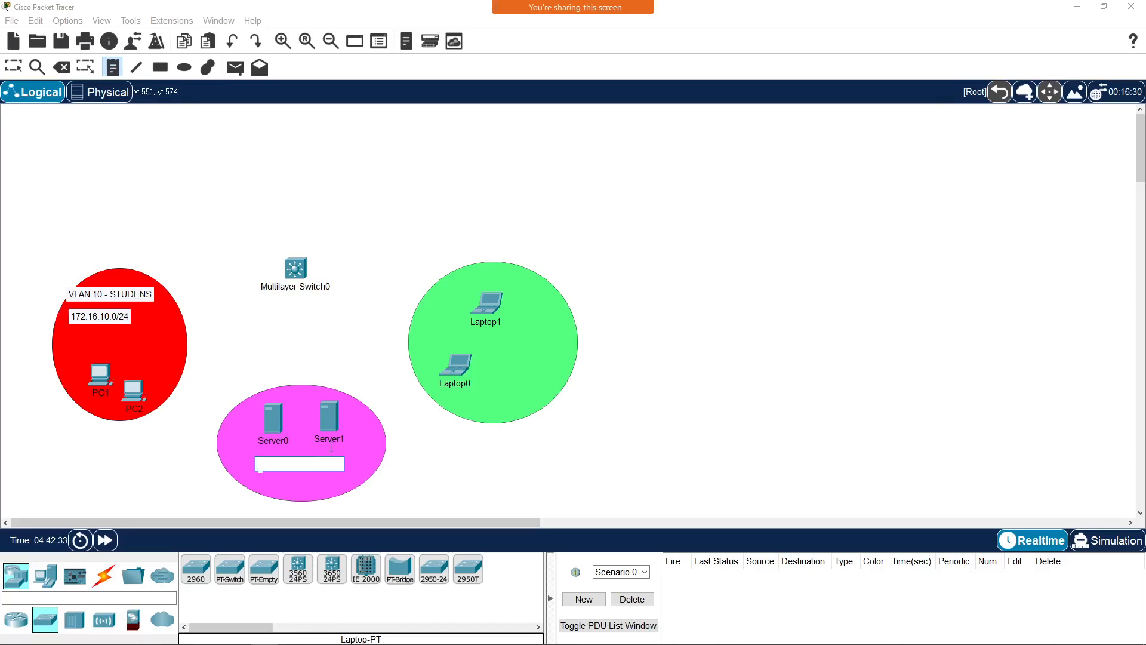
text(VLAN 50 - SERVERS)
click(425, 445)
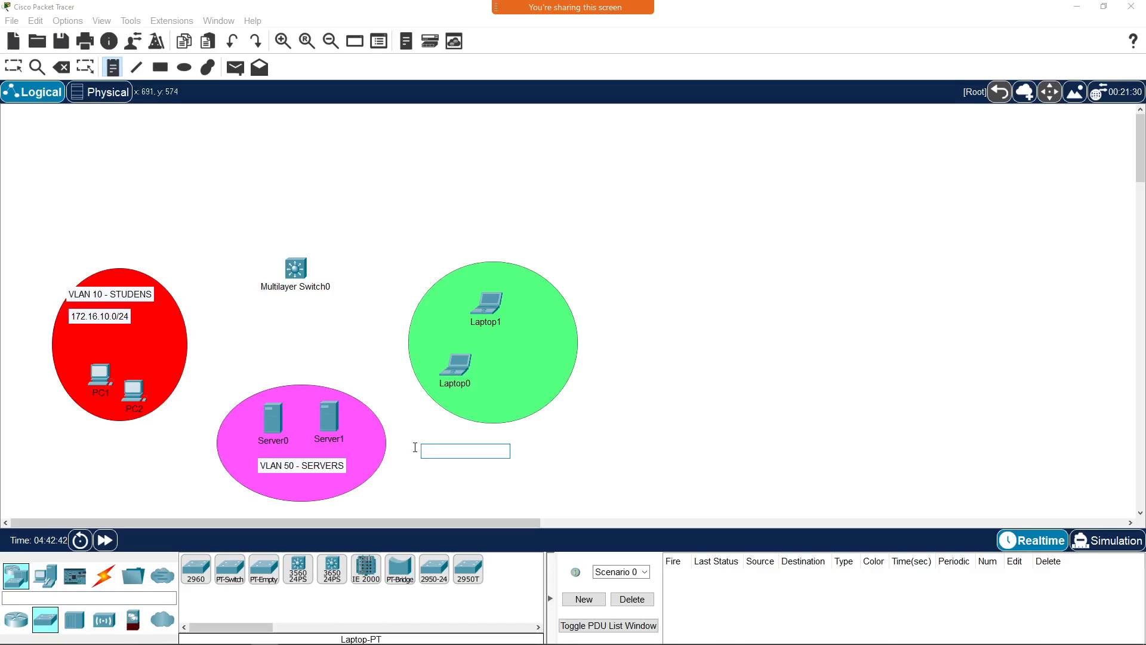
Step: Place a text note reading "172.16.50.0/24" centered below the VLAN 50 note in the magenta ellipse
click(262, 485)
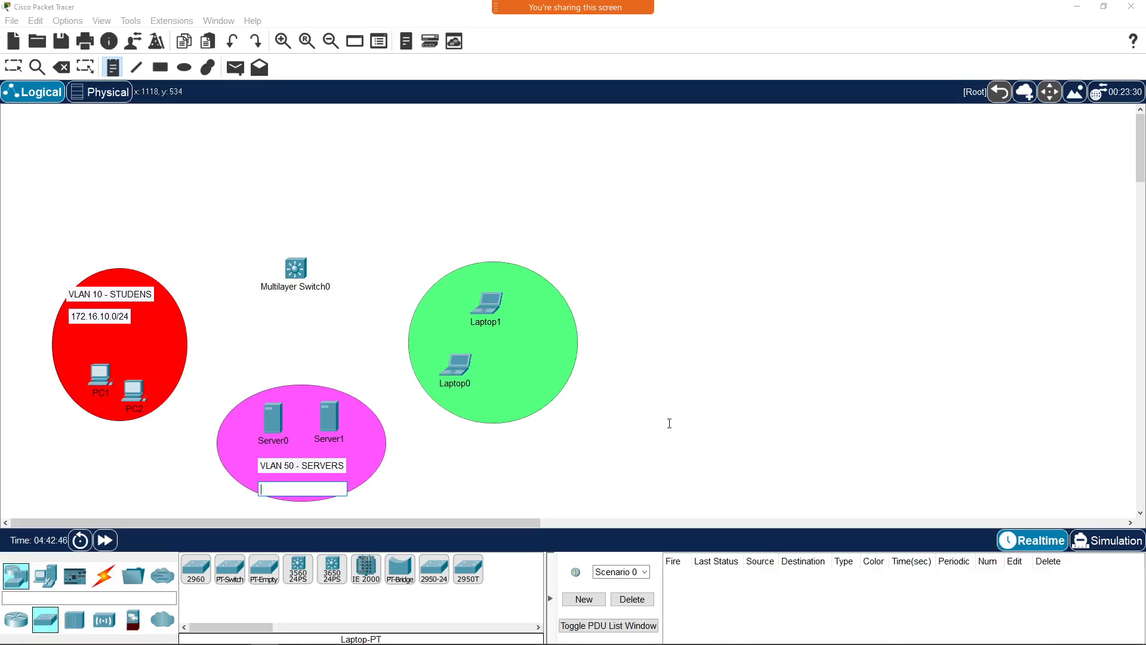
text(172.16.50)
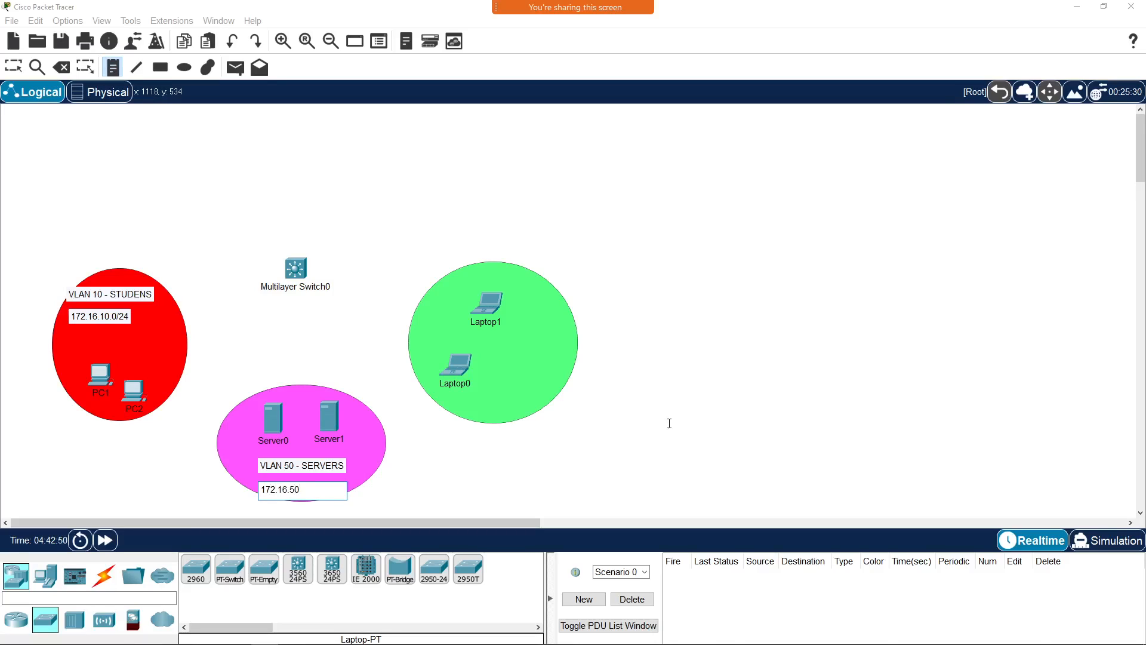
text(.0/24)
key(Escape)
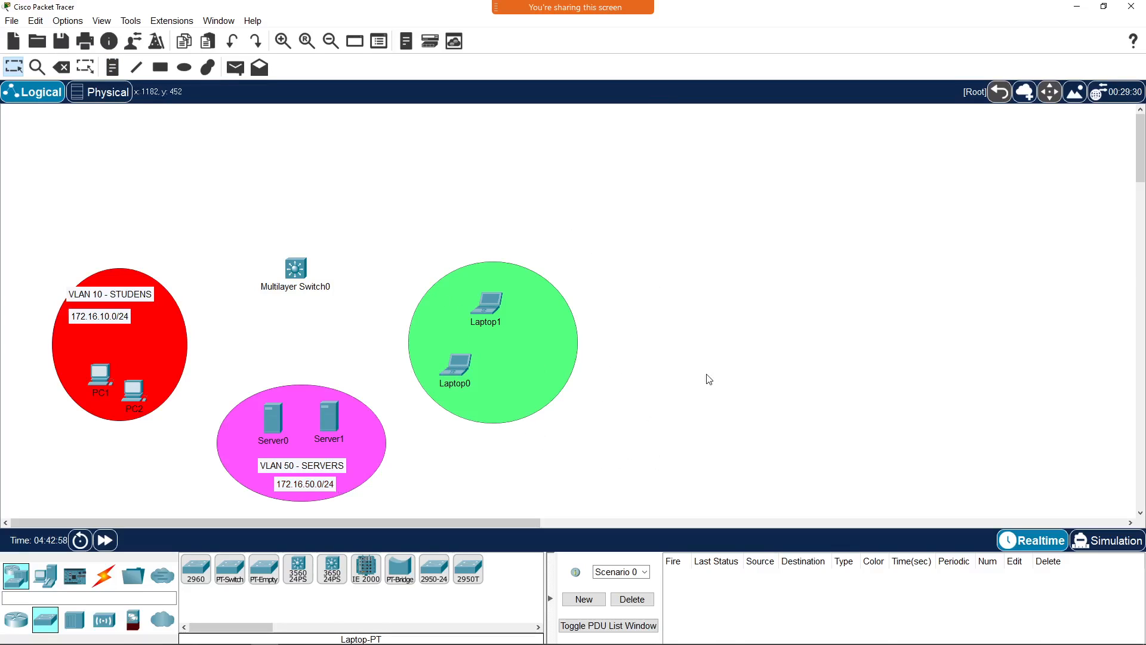
Step: Place a text note reading "VLAN 20 - TEACHERS" beside the laptops in the green ellipse
click(112, 67)
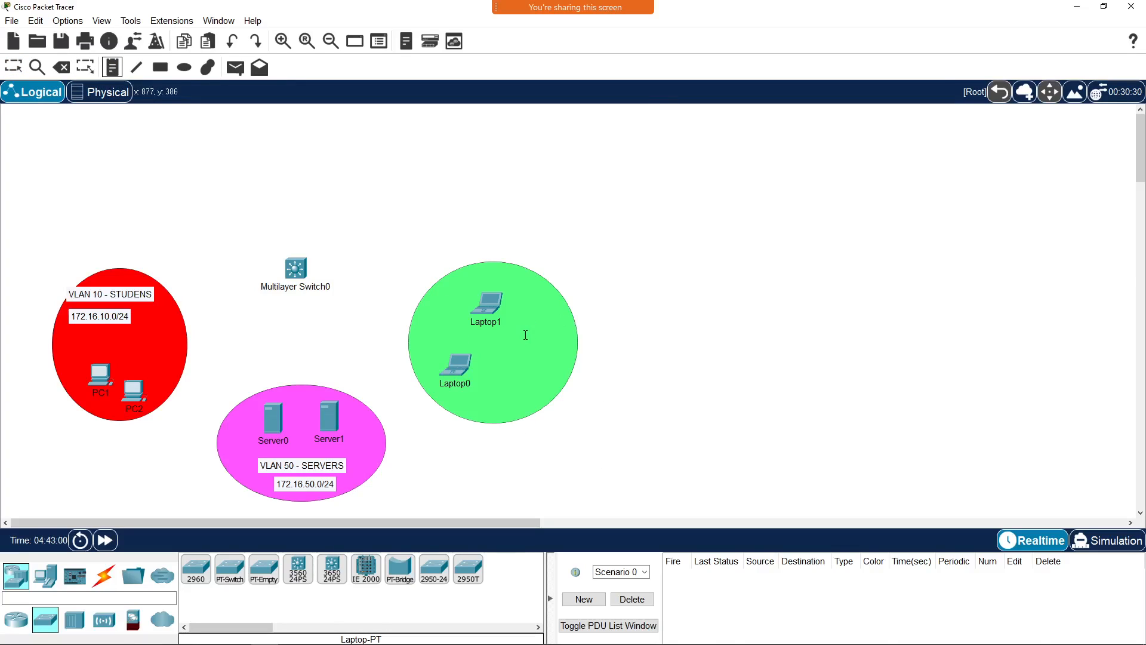
click(509, 343)
text(VLAN )
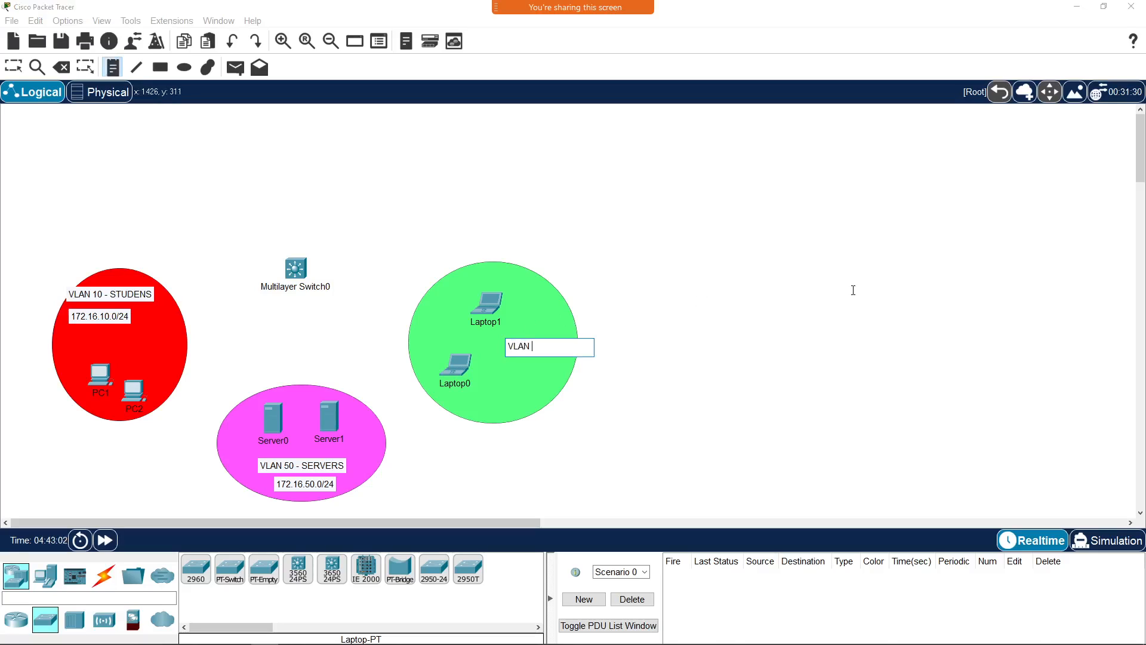
text(20-)
key(BackSpace)
text(- TEACHERS)
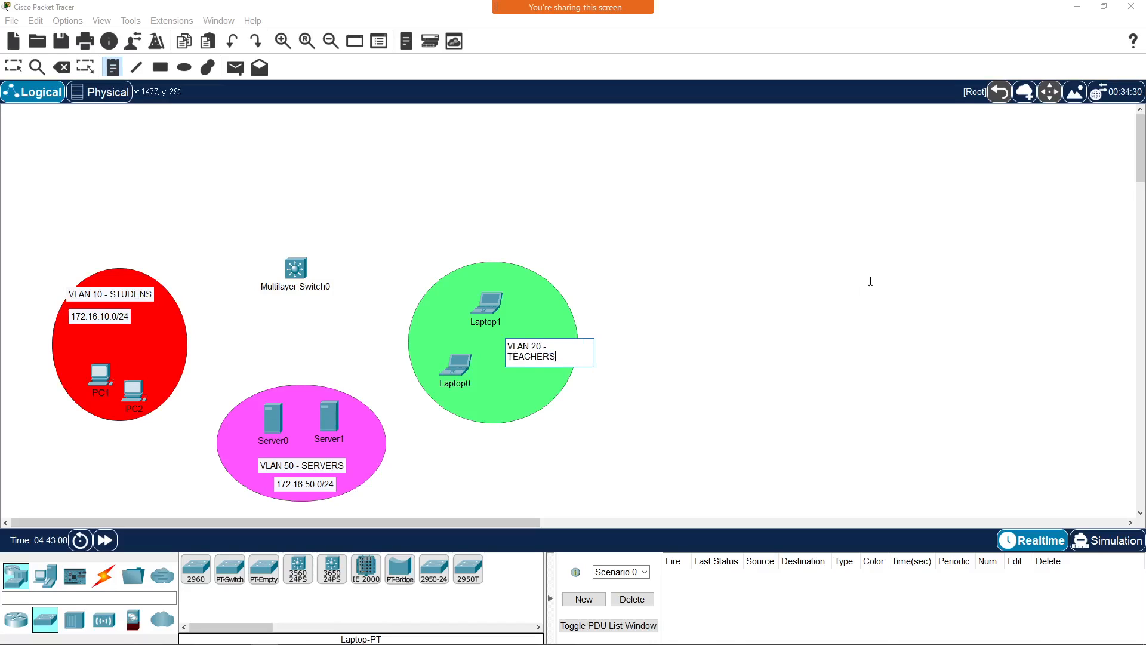
click(682, 395)
Step: Correct the spelling of the VLAN 10 note to "VLAN 10 - STUDENTS"
click(143, 298)
key(Escape)
double_click(135, 297)
click(142, 297)
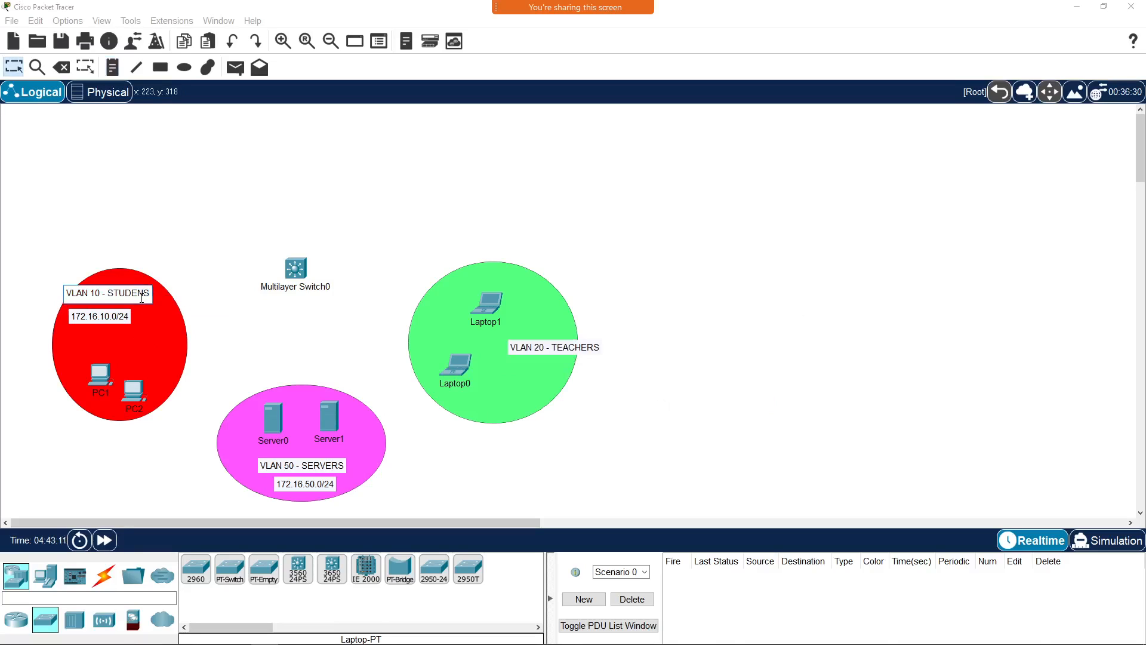
text(T)
click(213, 305)
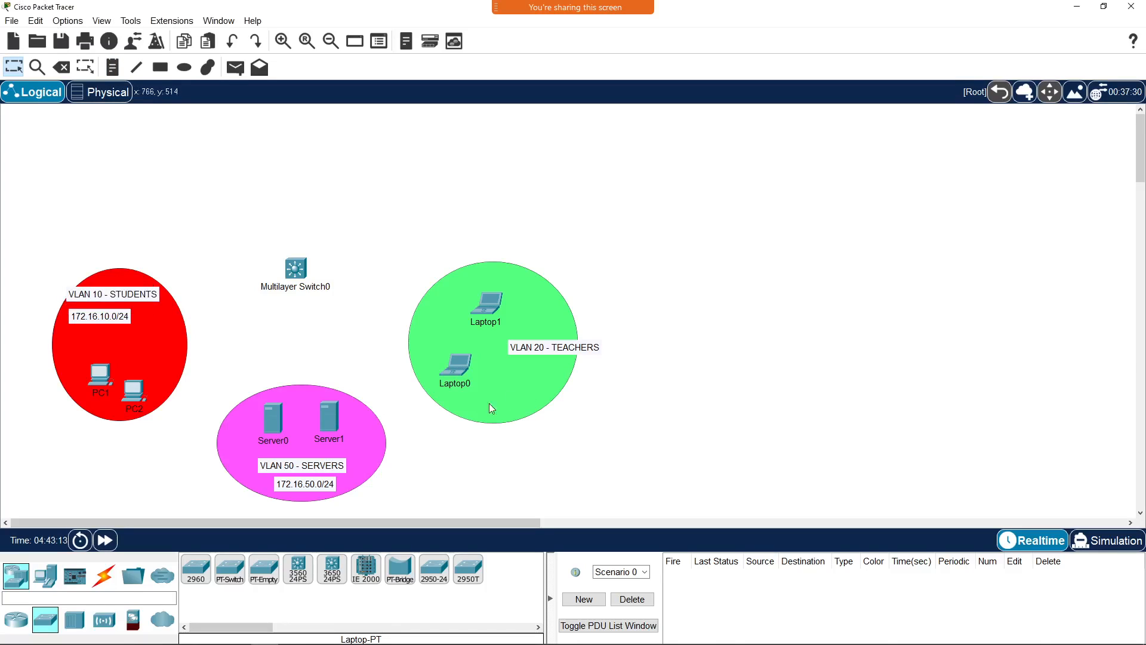
Step: Shift the VLAN 20 note further into the green ellipse and add a text note reading "172.60.20.0/24" below it
mouse_move(545, 350)
mouse_down()
mouse_move(526, 374)
mouse_move(525, 342)
mouse_up()
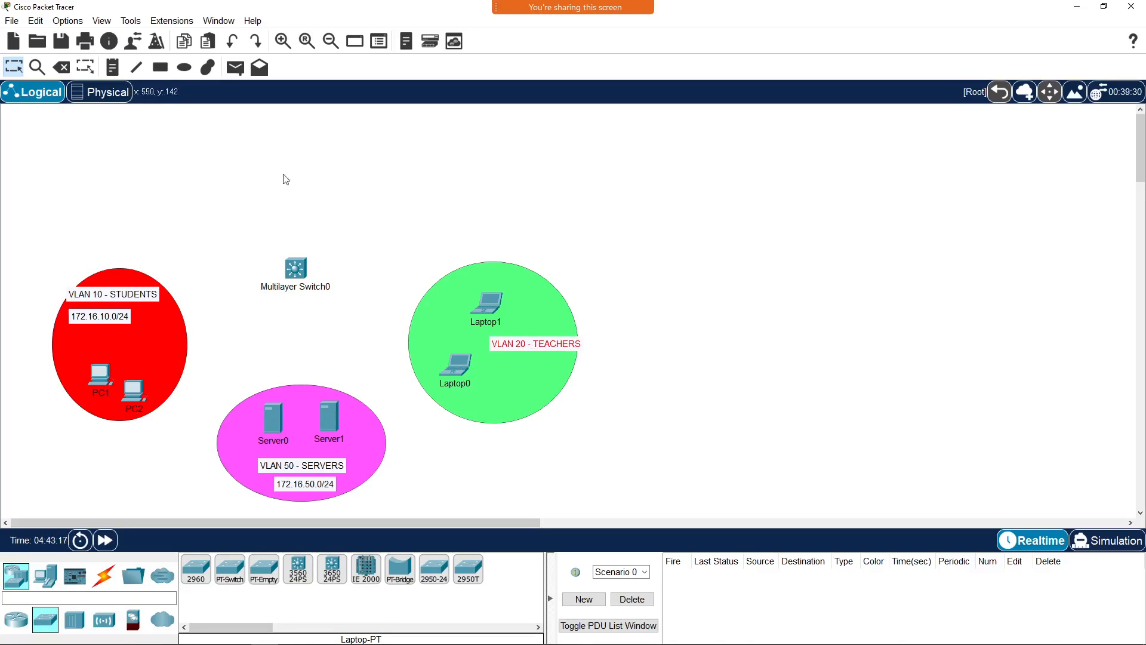
click(111, 67)
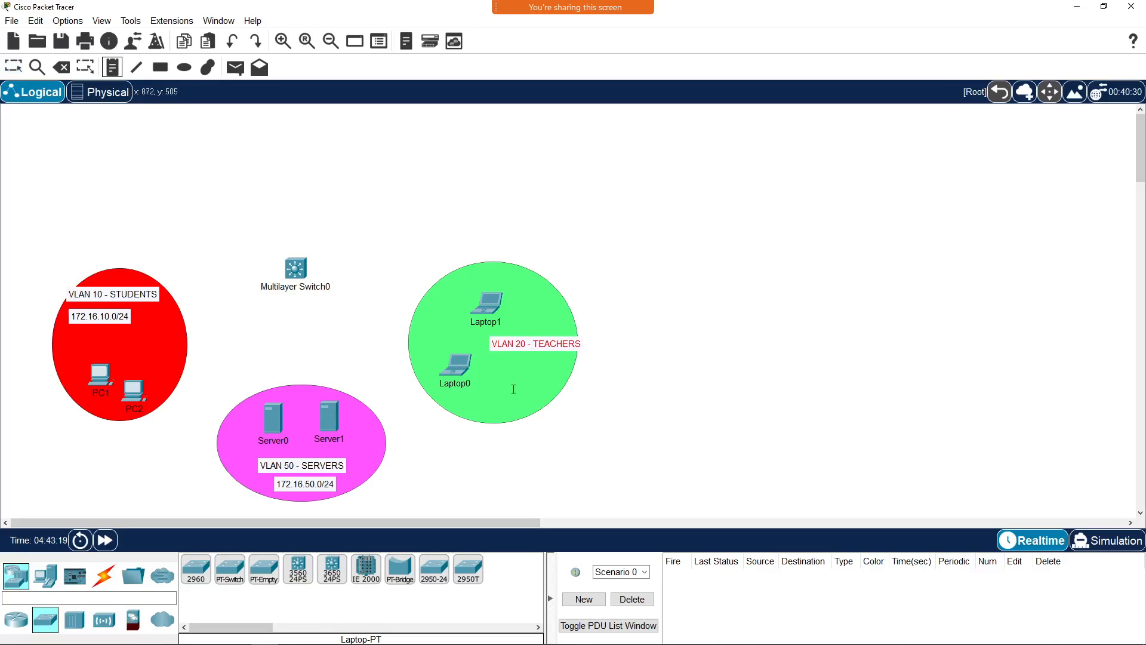
click(499, 364)
text(172.60.20.0/24)
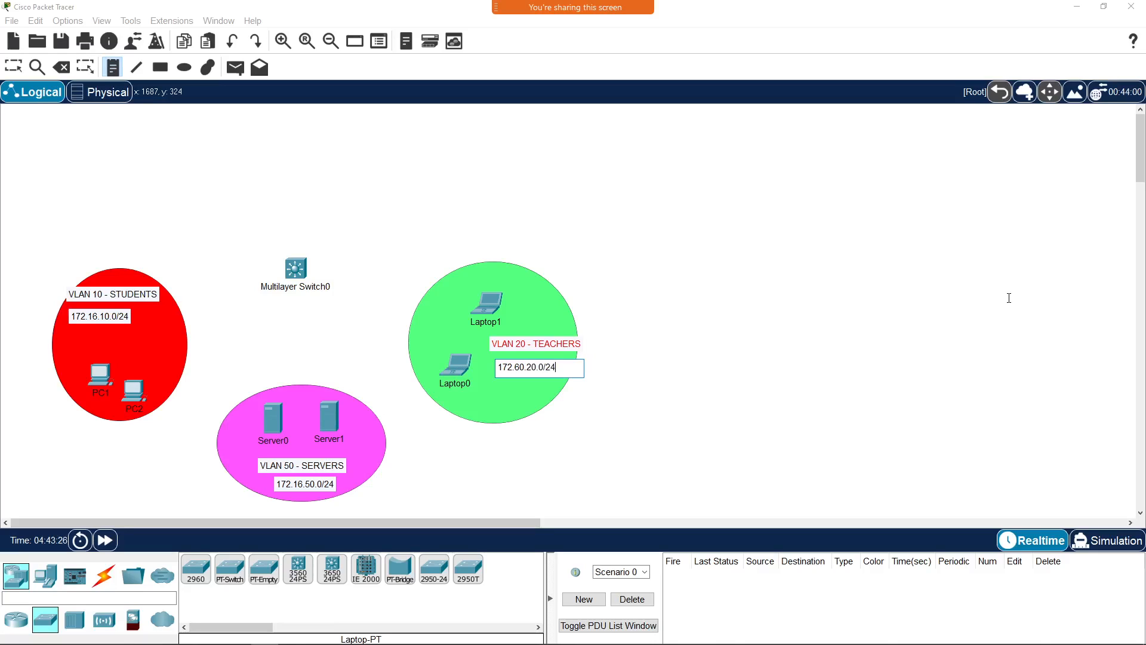
key(Escape)
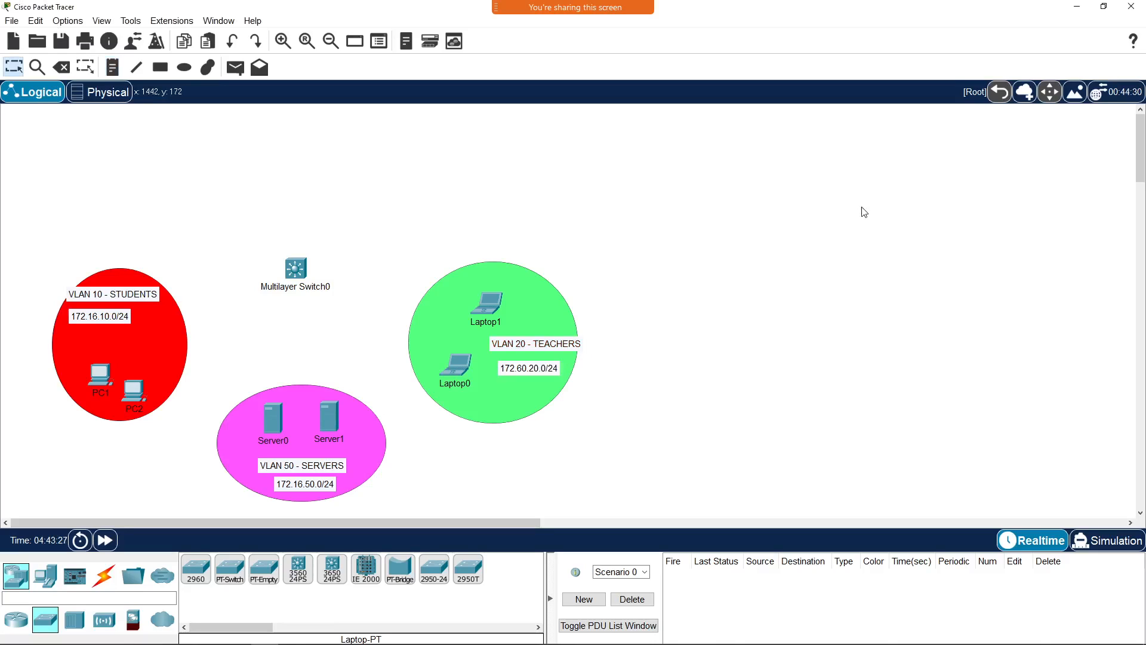
Step: Align the VLAN 10 and VLAN 20 name notes closely above their subnet notes, and nudge both laptops away from the notes
drag(114, 295, 98, 320)
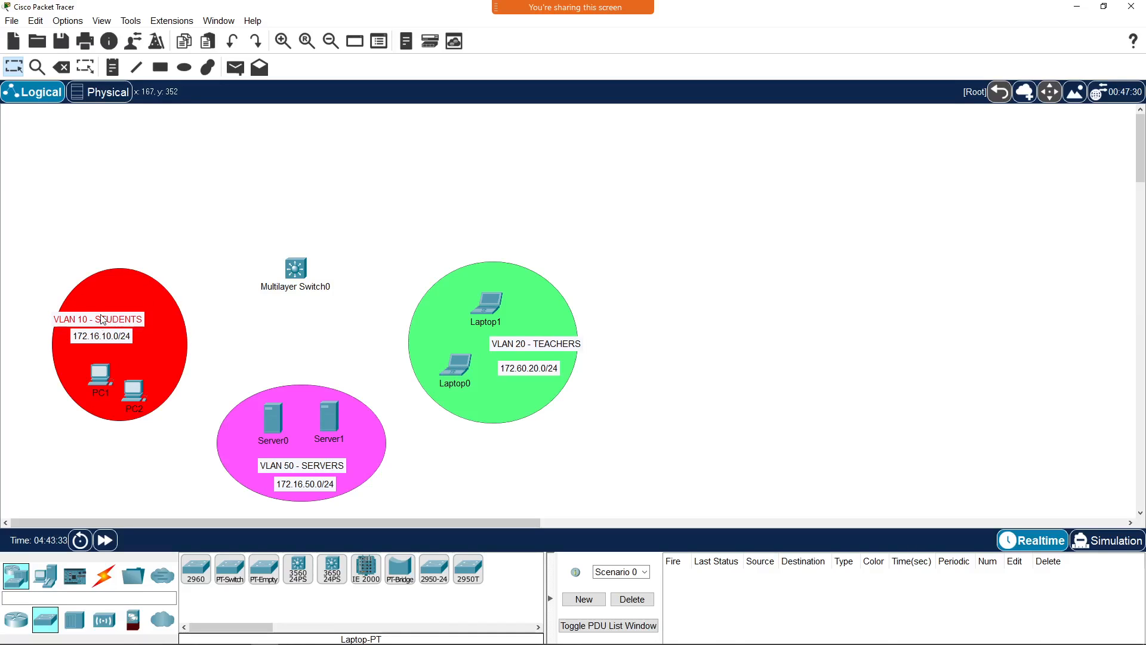
drag(540, 346, 535, 353)
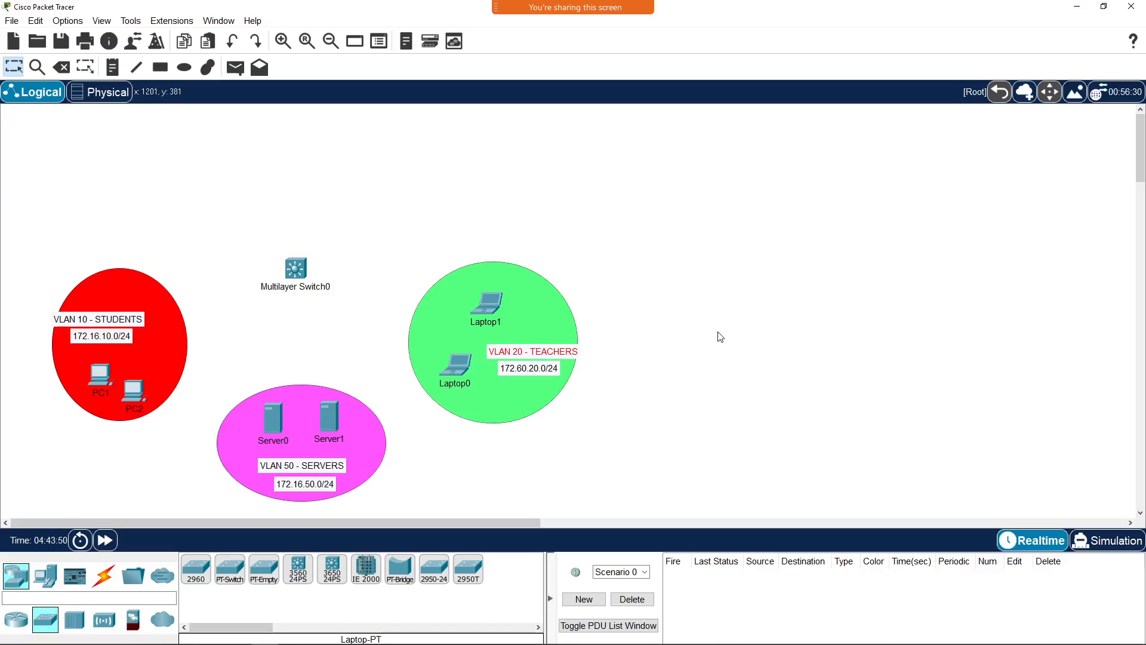
mouse_move(112, 323)
mouse_down()
mouse_move(127, 306)
mouse_move(132, 318)
mouse_up()
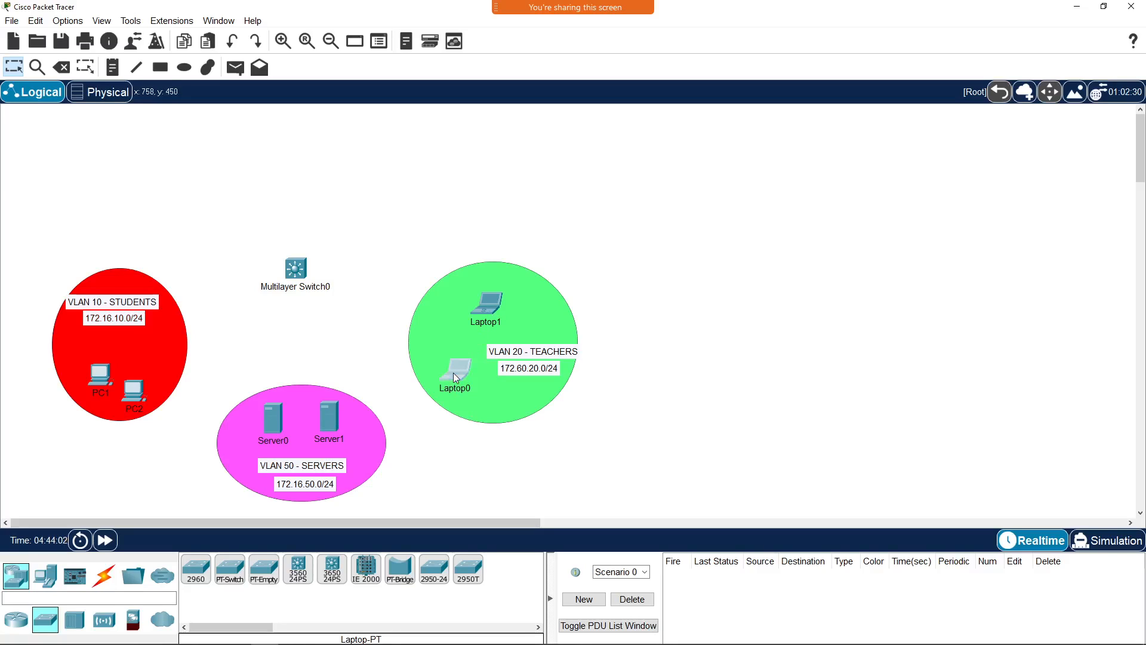
drag(486, 312, 479, 318)
click(725, 312)
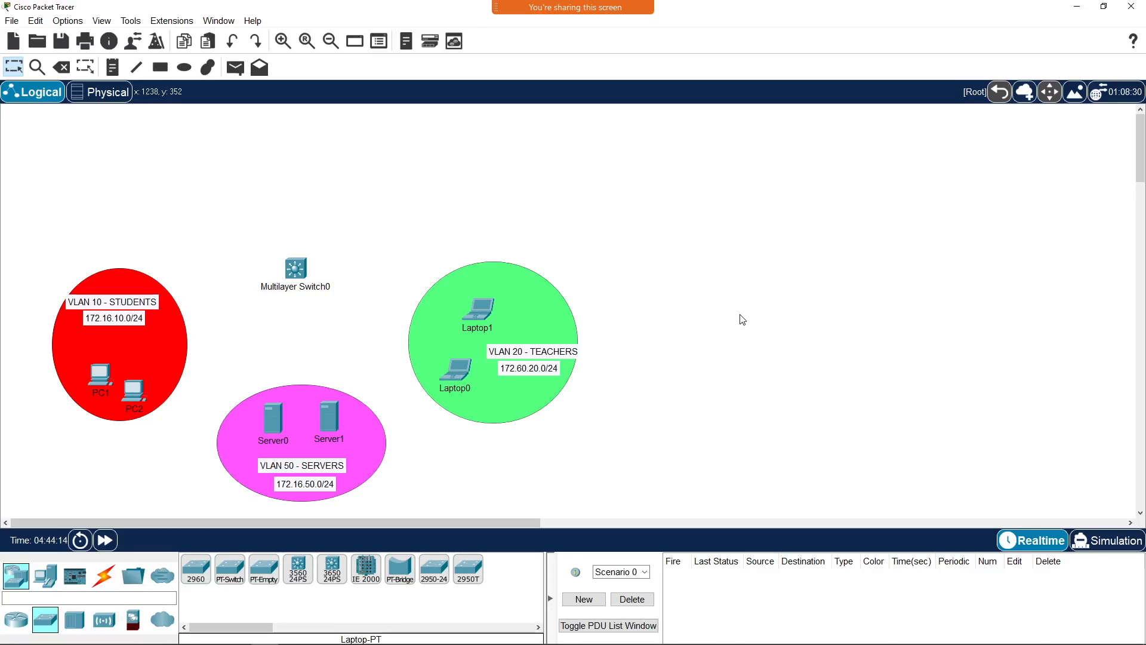
Step: Correct the subnet note in the green ellipse to "172.16.20.0/24"
double_click(524, 367)
triple_click(522, 367)
triple_click(521, 367)
double_click(522, 367)
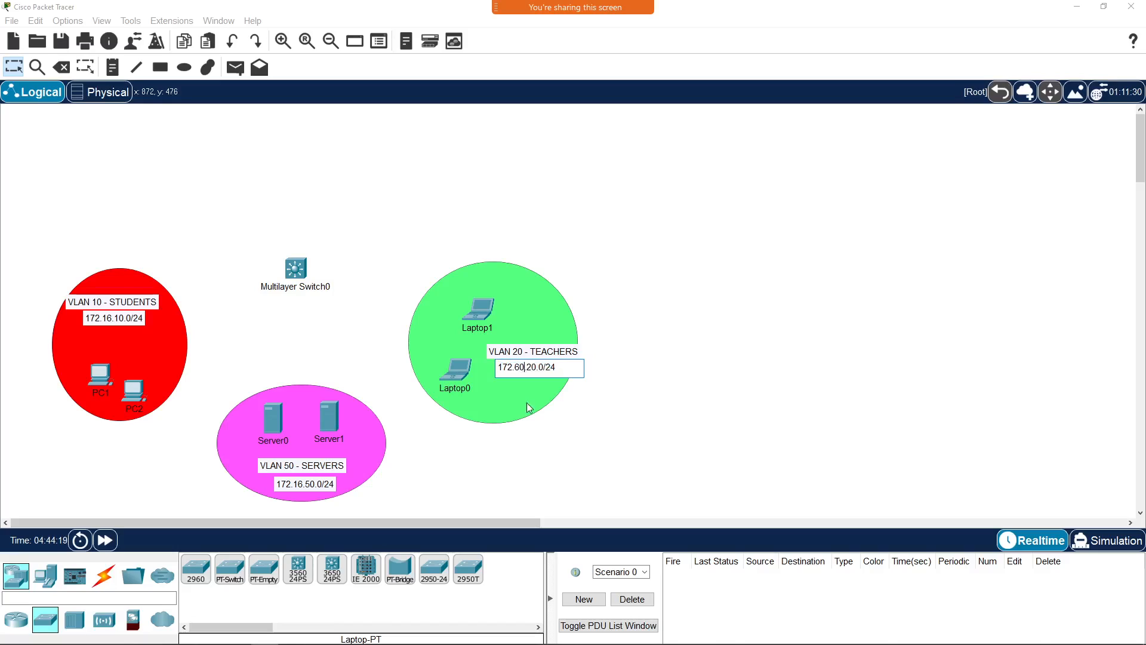
key(BackSpace)
text(16)
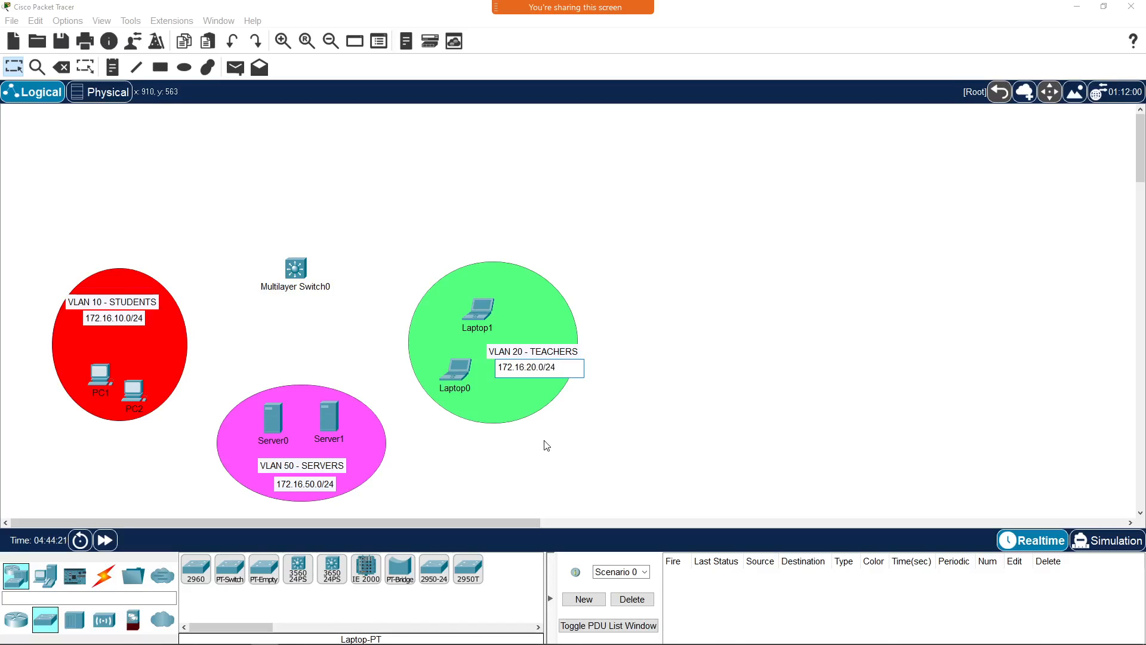
click(606, 428)
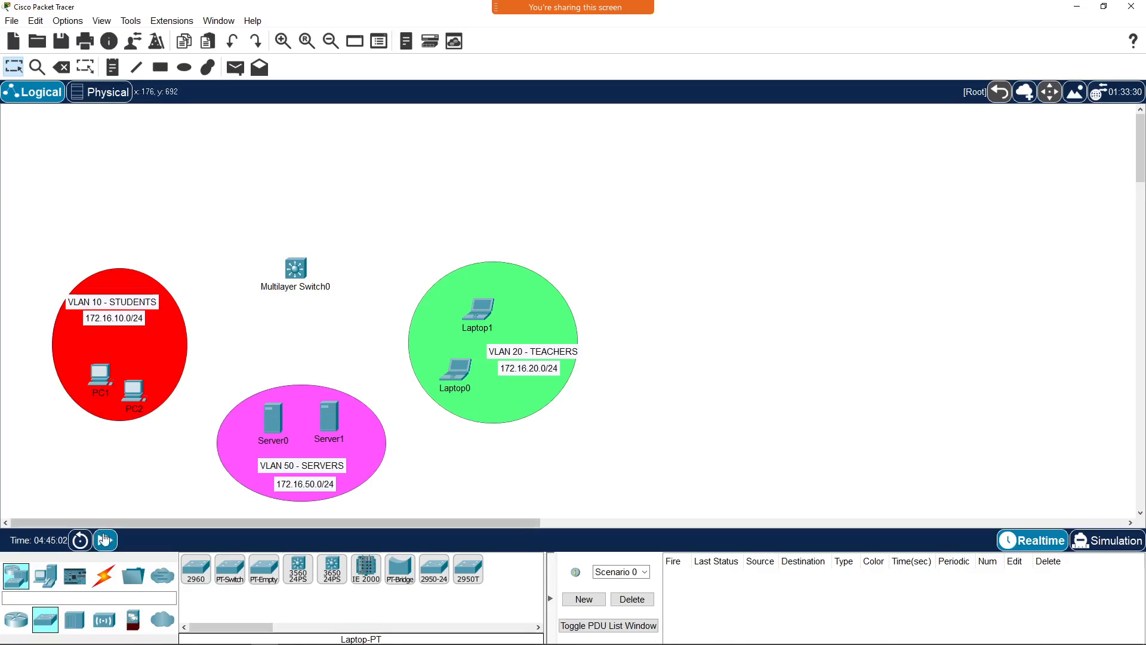
Step: Connect PC1's FastEthernet0 port to FastEthernet0/1 on the multilayer switch with a copper straight-through cable
click(103, 576)
click(263, 569)
click(102, 381)
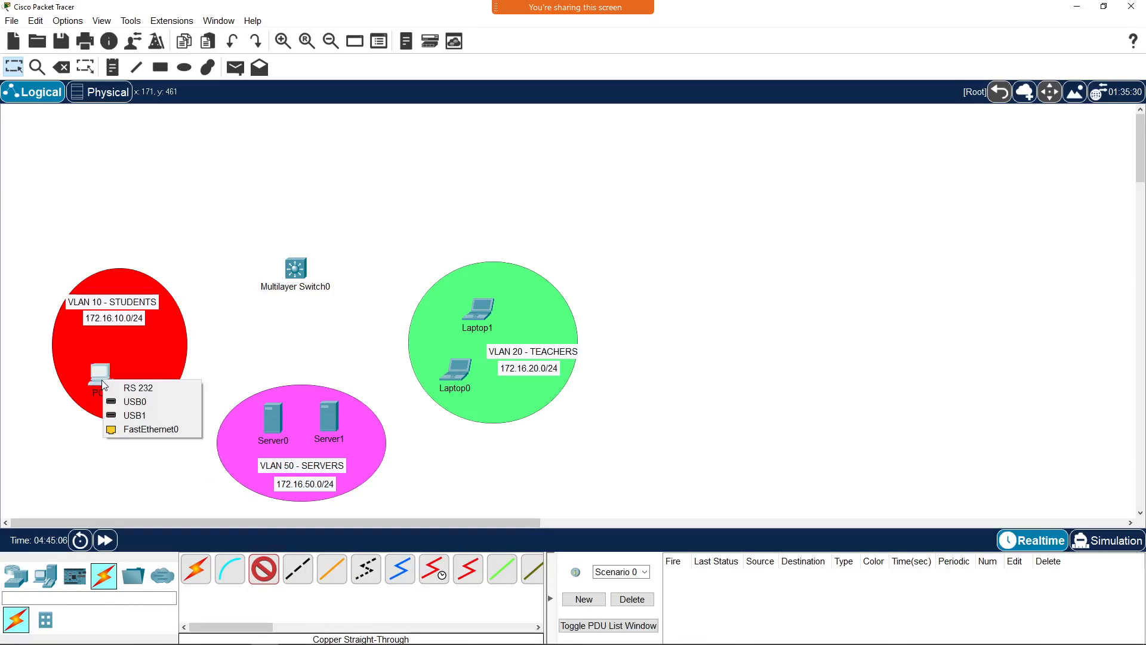
click(143, 430)
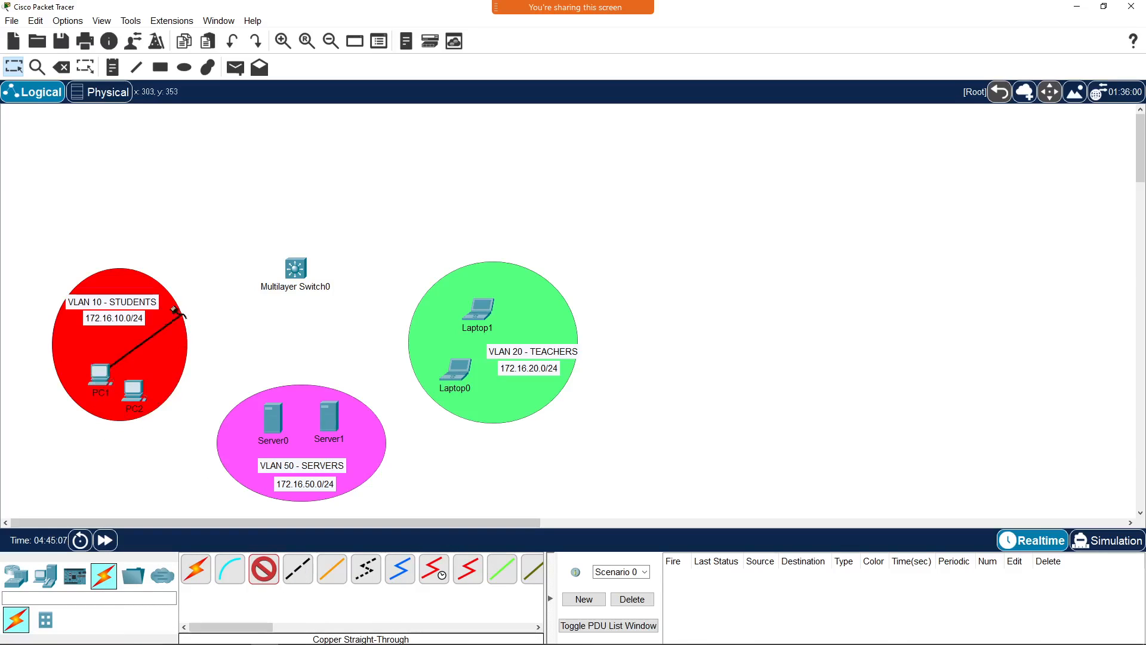
click(296, 270)
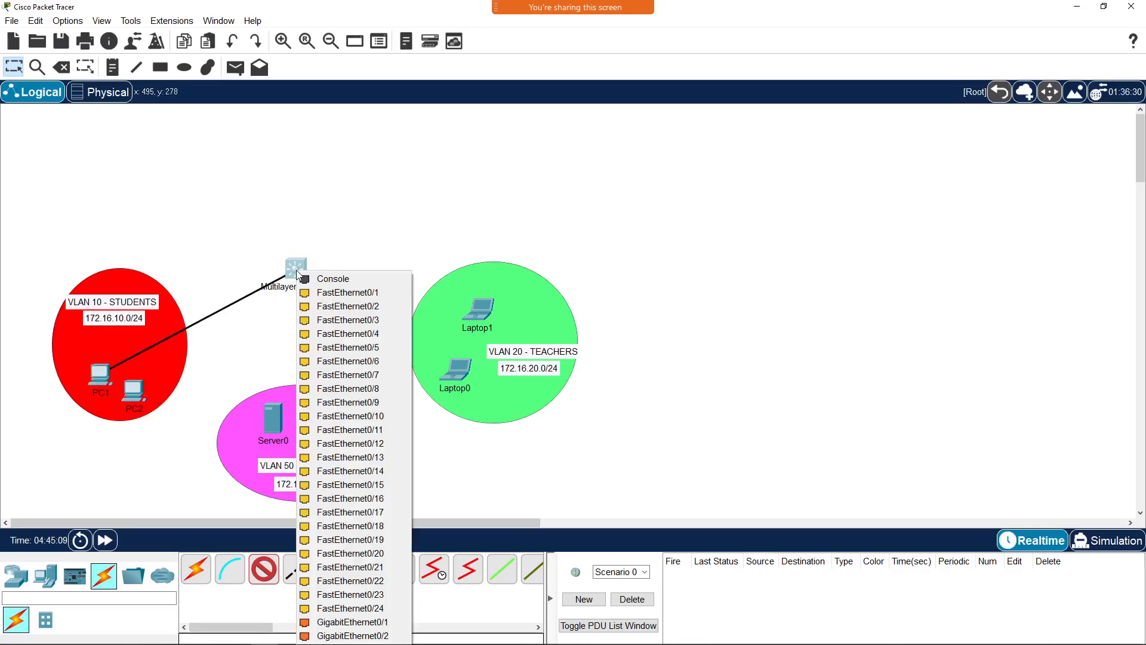
click(372, 293)
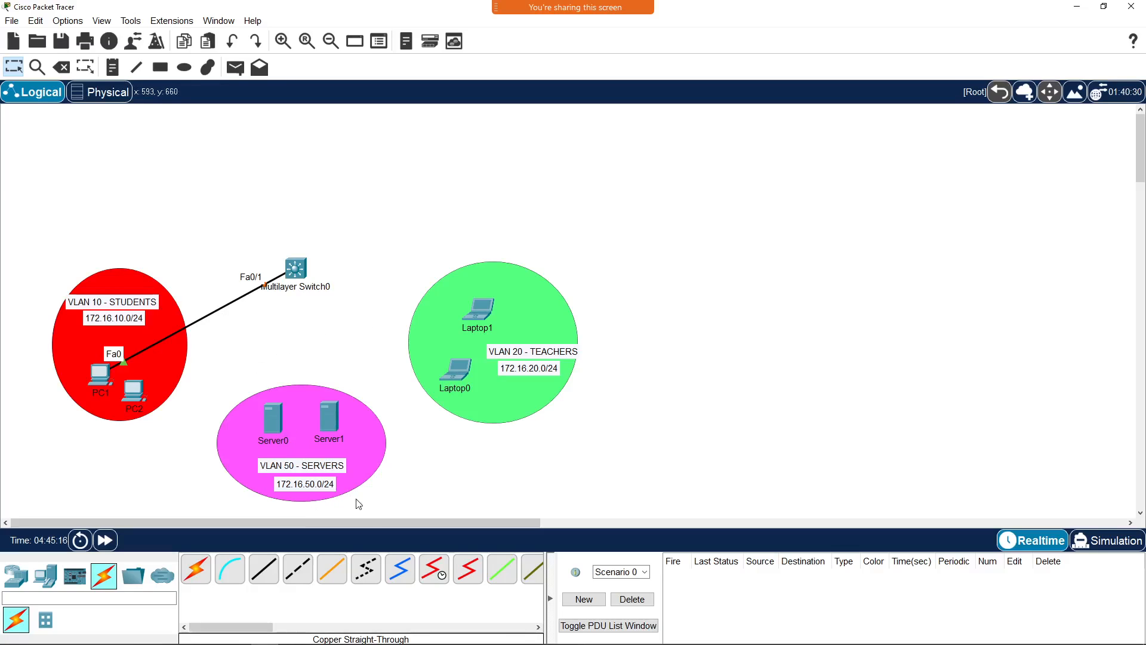
Step: Connect PC2's FastEthernet0 port to FastEthernet0/2 on the multilayer switch with a copper straight-through cable
scroll(274, 274, down, 3)
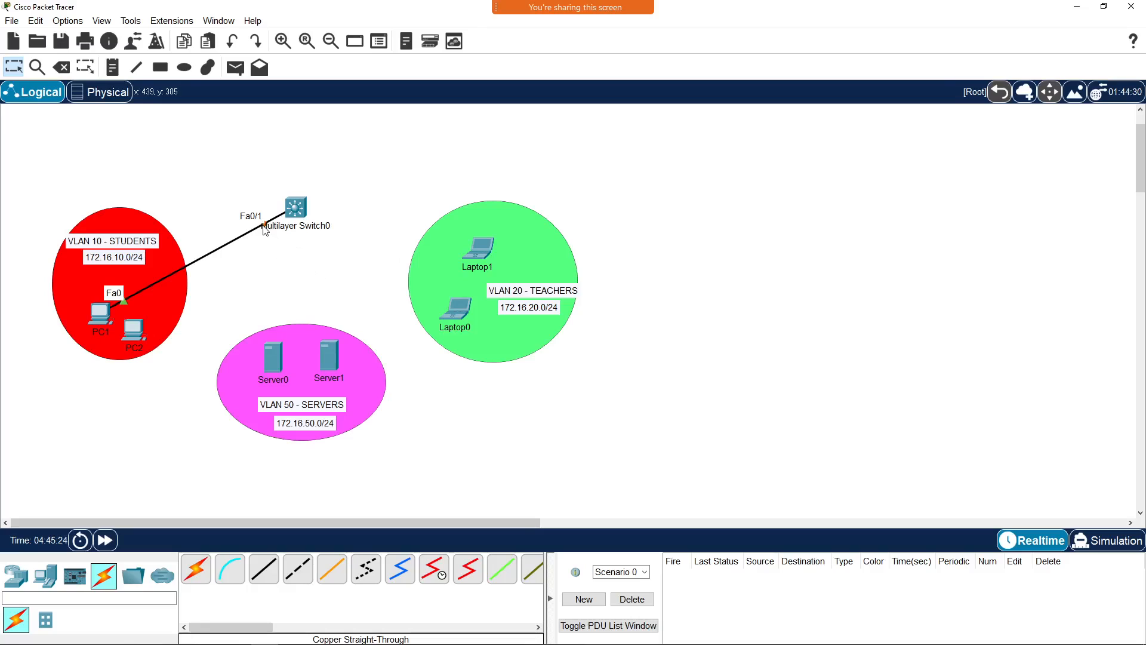
click(283, 41)
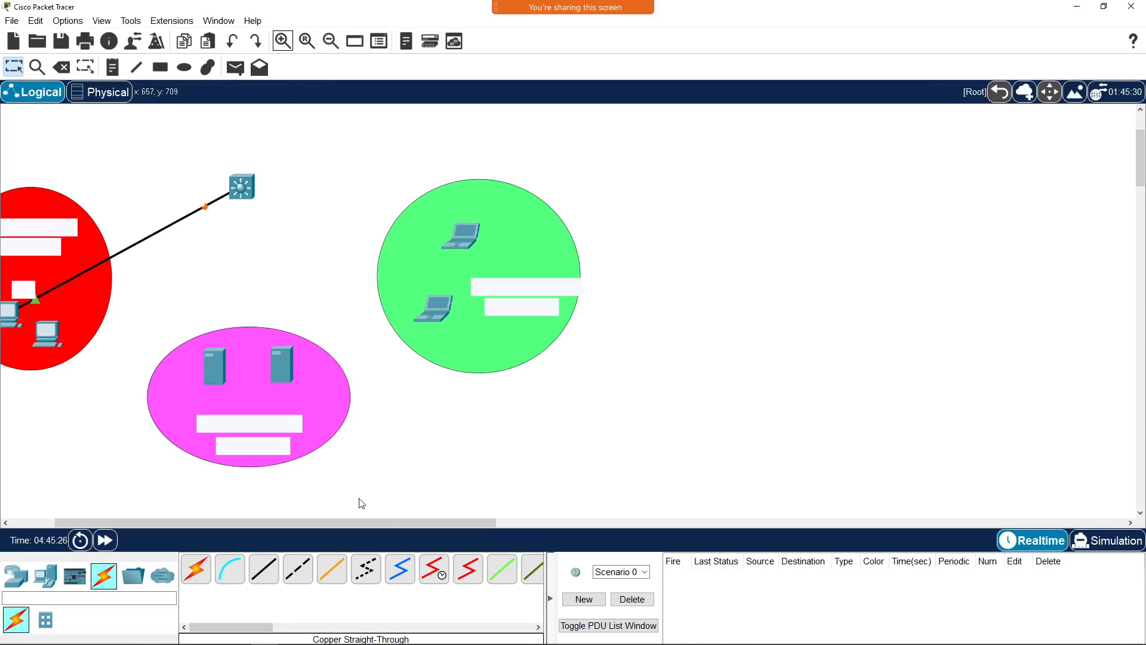
drag(381, 521, 336, 521)
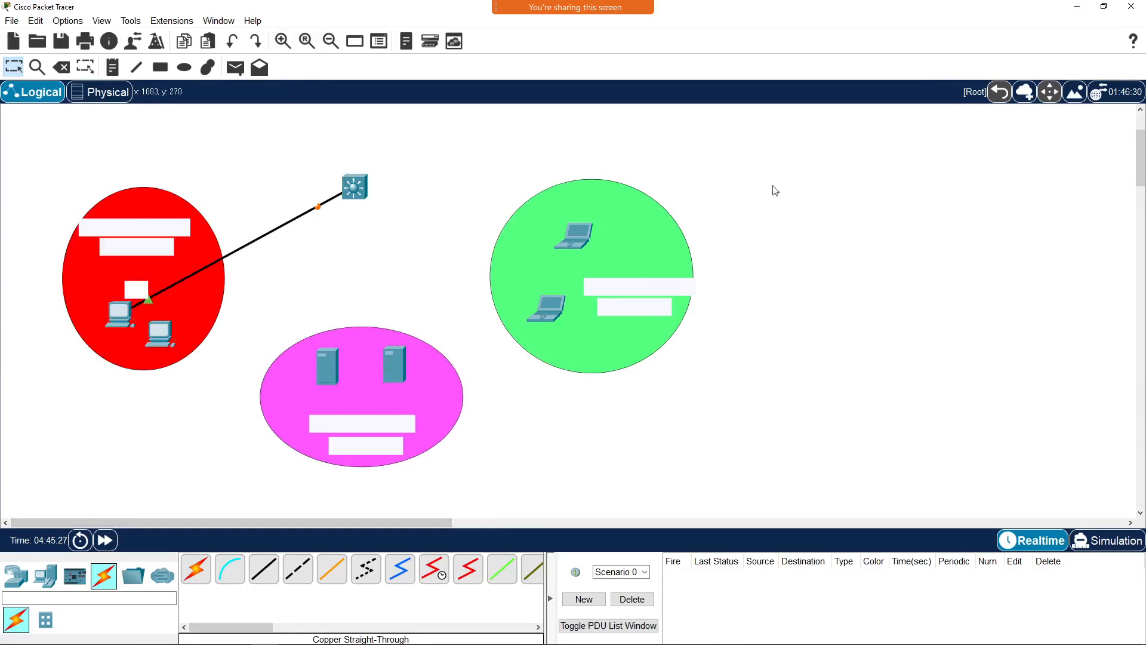
click(330, 41)
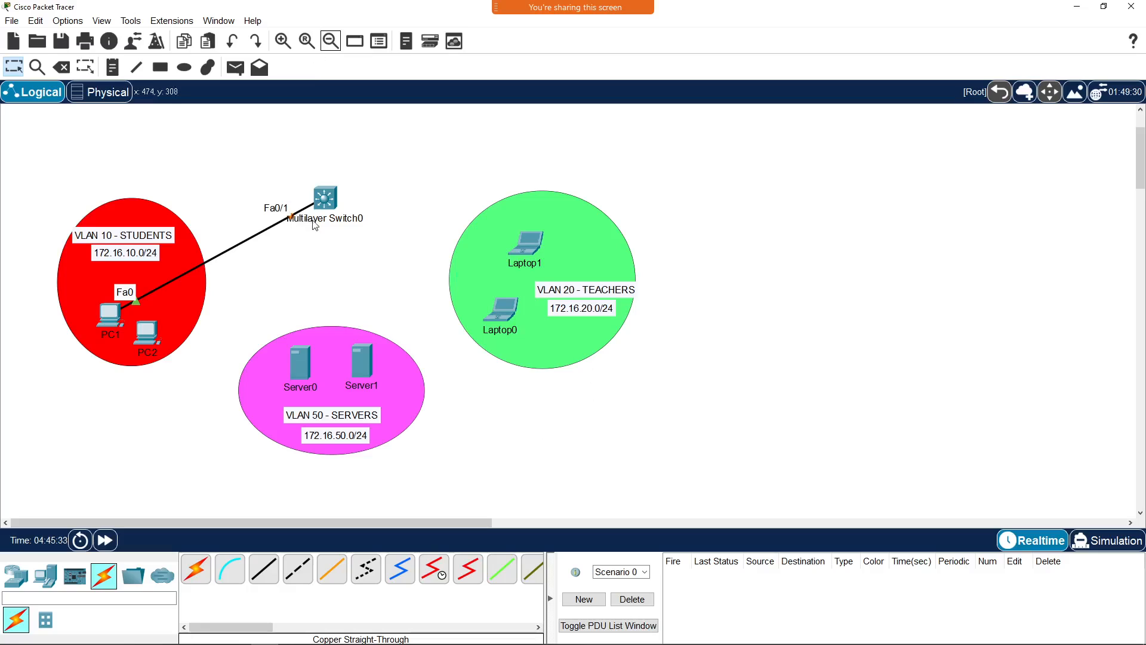
click(263, 570)
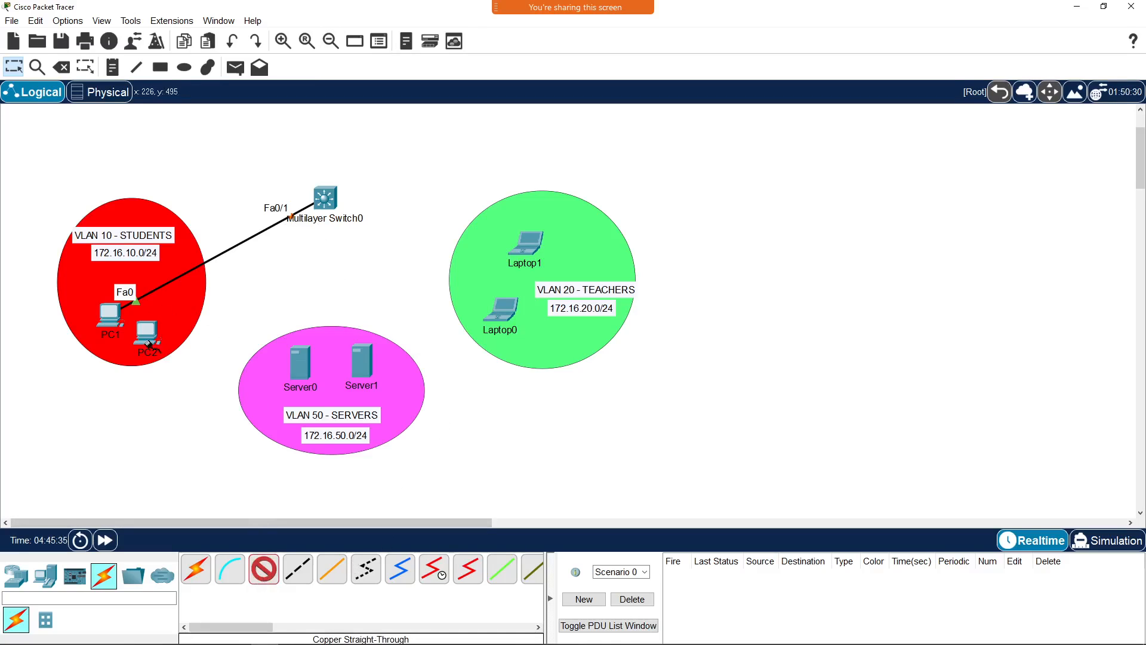
click(151, 340)
click(191, 384)
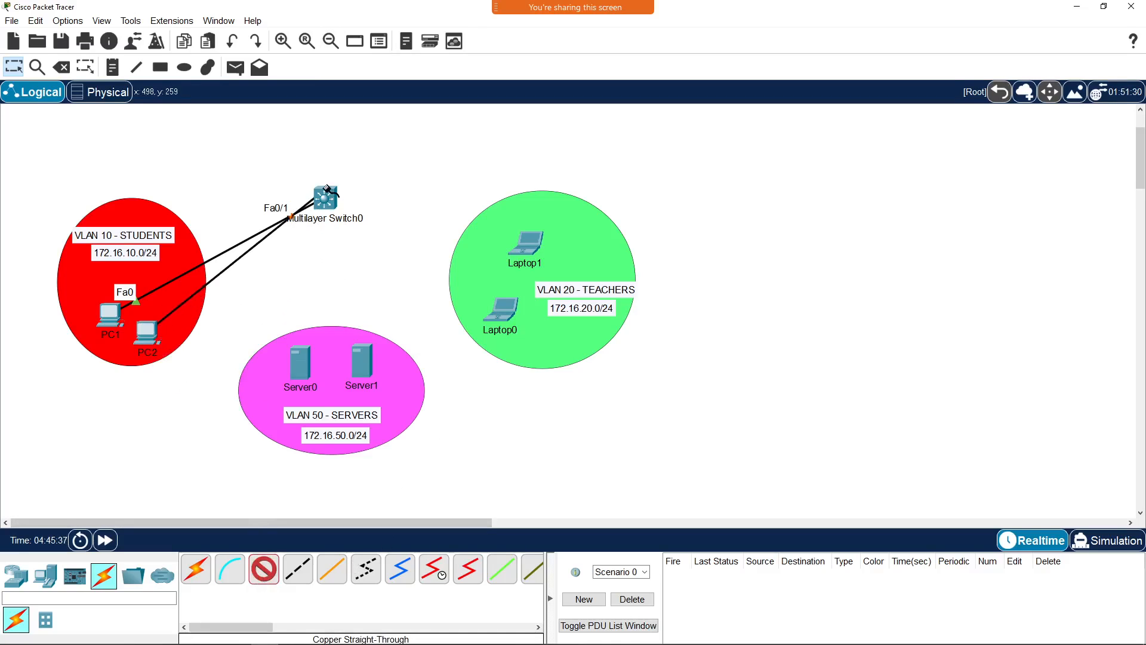
click(325, 197)
click(358, 235)
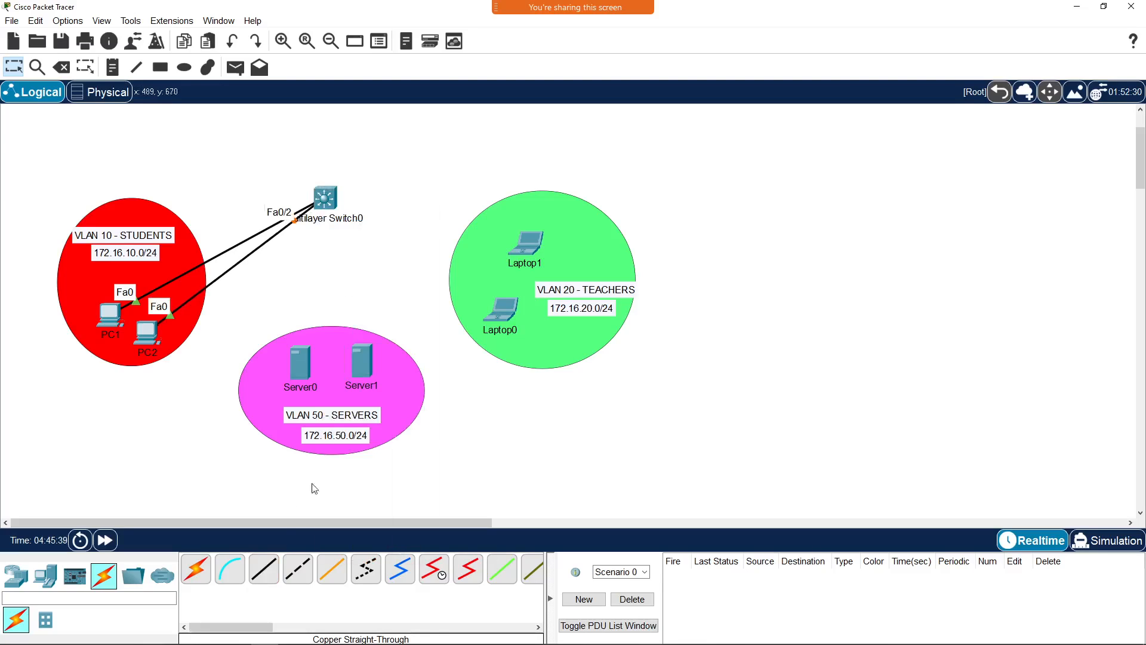
Step: Connect Laptop1's FastEthernet0 port to FastEthernet0/3 on the multilayer switch with a copper straight-through cable
click(260, 574)
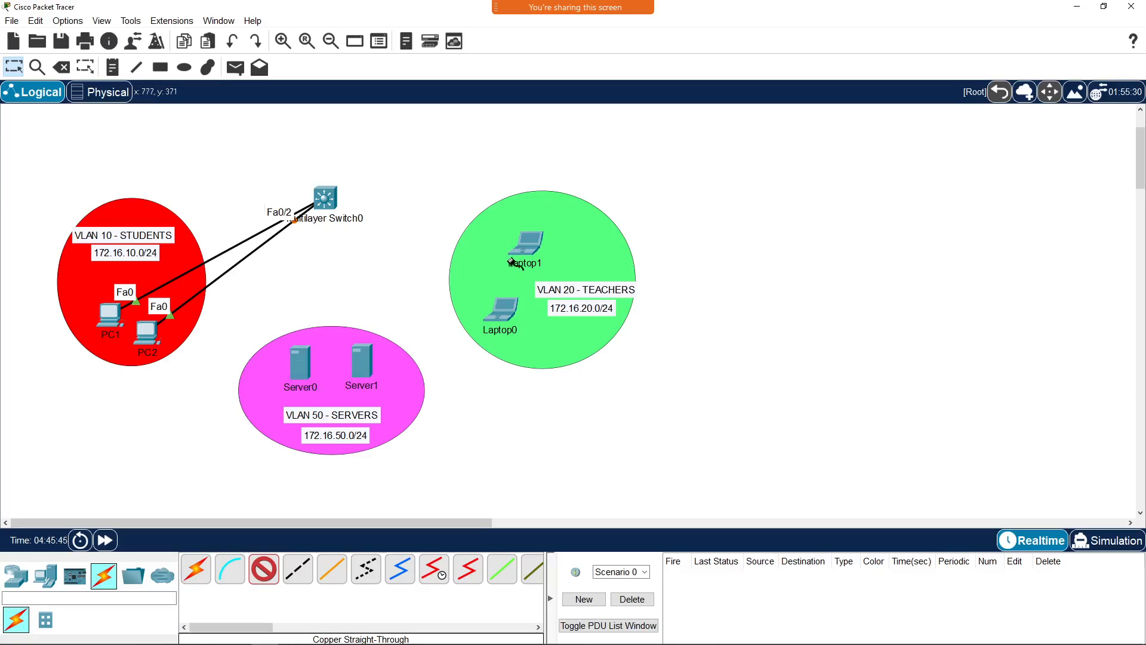
click(525, 250)
click(585, 301)
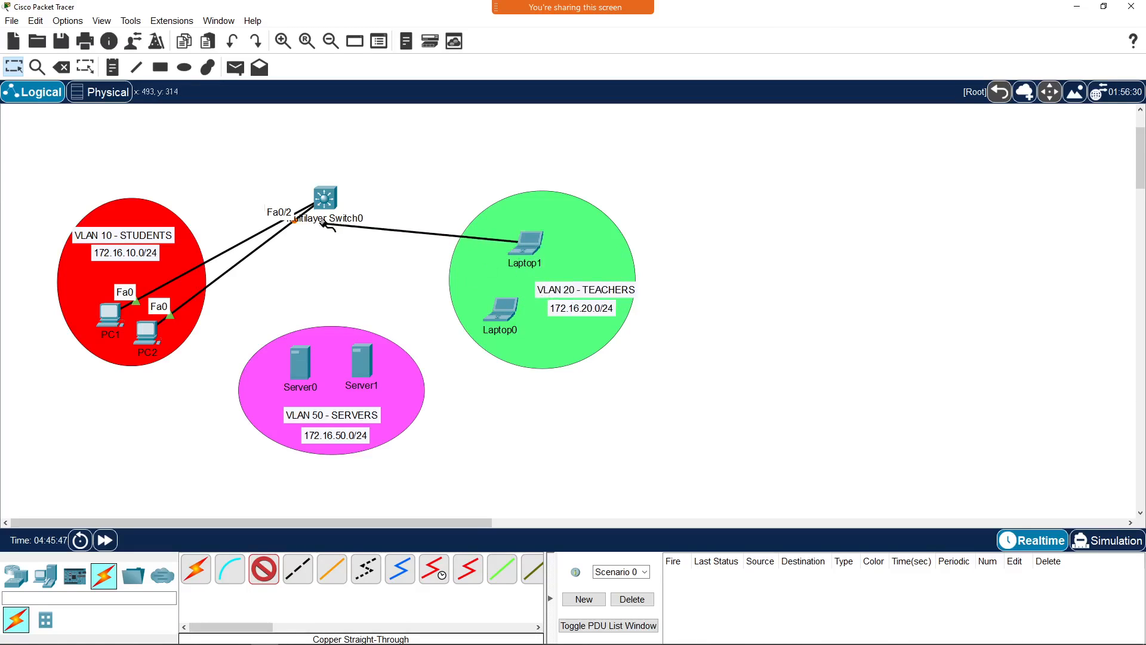
click(336, 206)
click(414, 230)
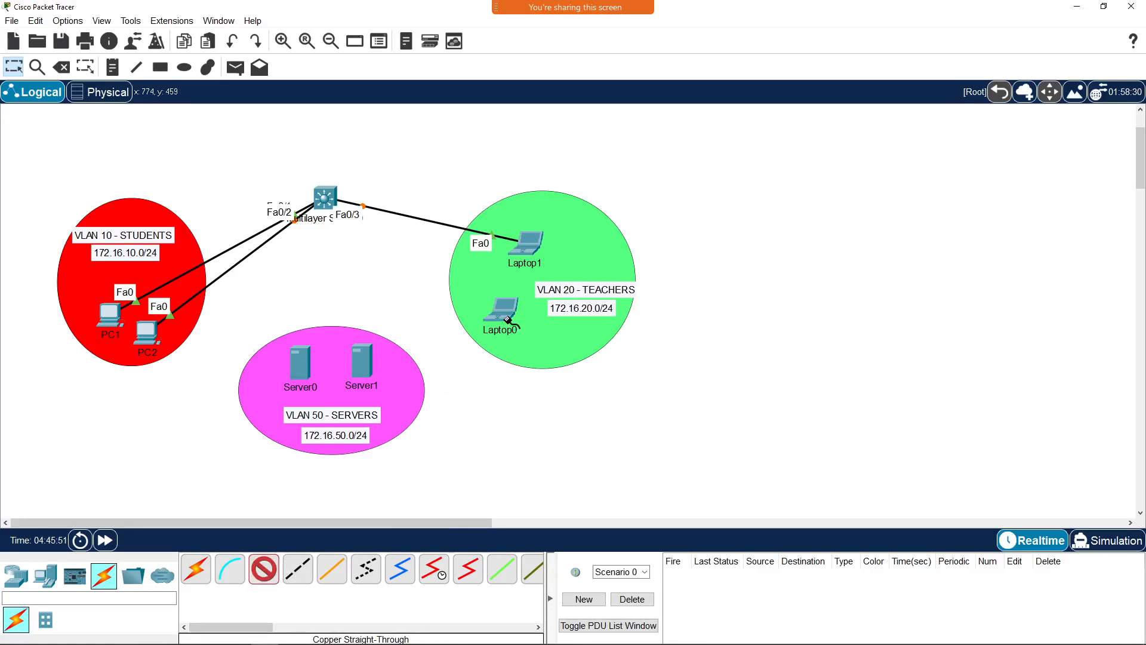
Step: Connect Laptop0's FastEthernet0 port to FastEthernet0/4 on the multilayer switch with a copper straight-through cable
click(505, 316)
click(558, 368)
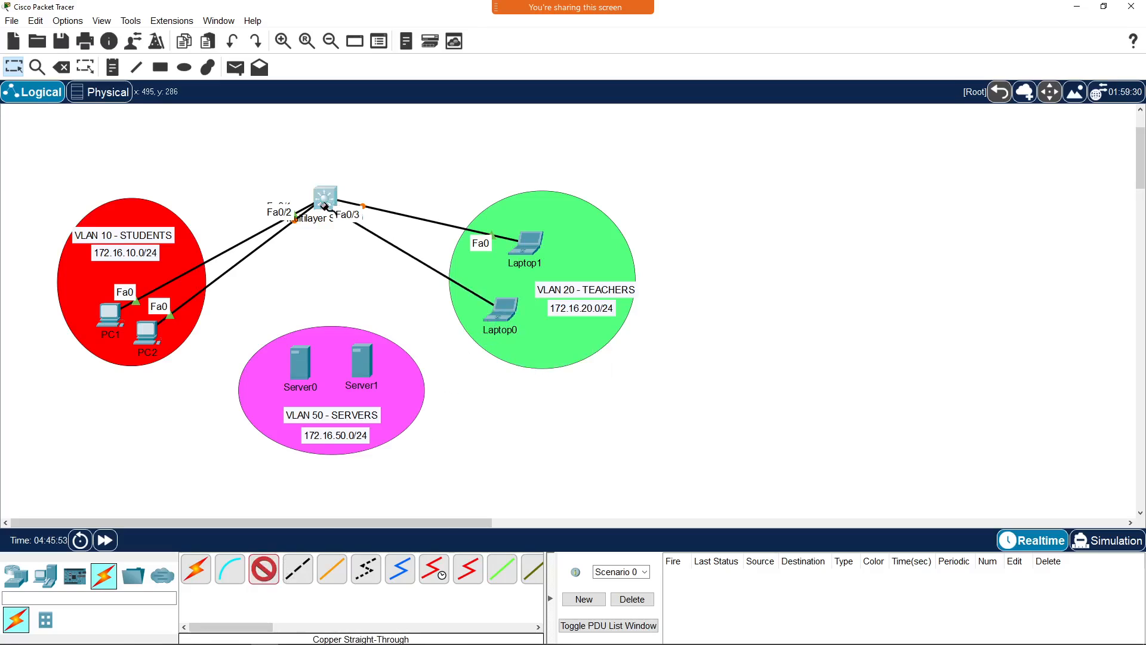
click(331, 201)
click(389, 228)
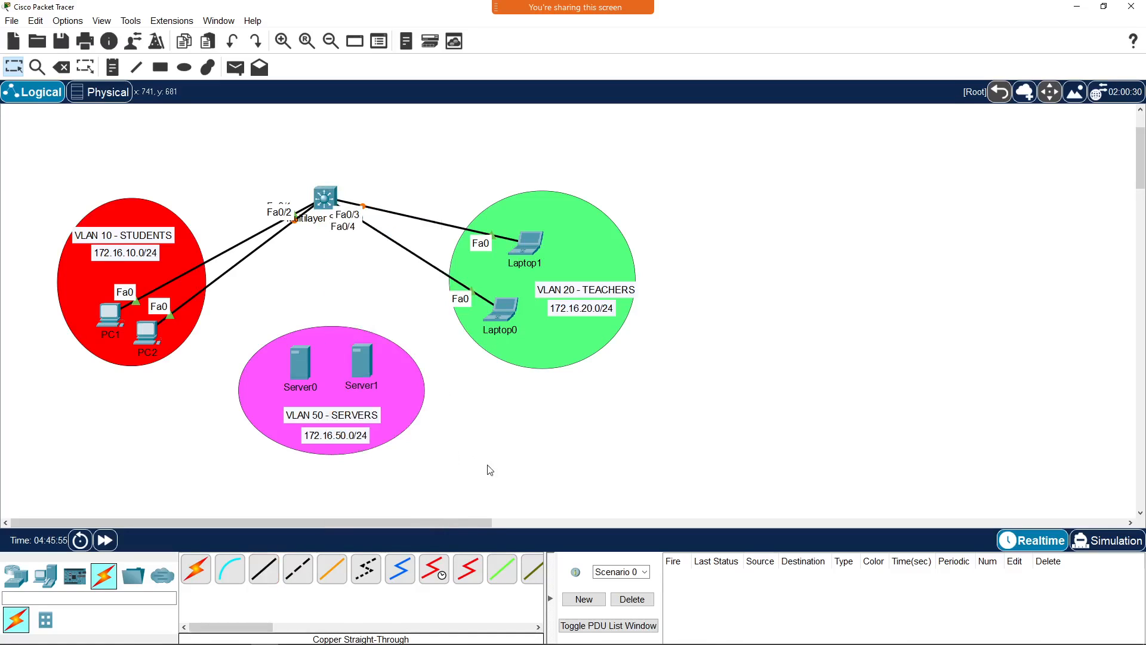
Step: Spread PC1 and PC2 apart inside the red ellipse and shift Laptop1 and Laptop0 farther from the switch inside the green ellipse
drag(108, 320, 90, 298)
drag(142, 331, 130, 360)
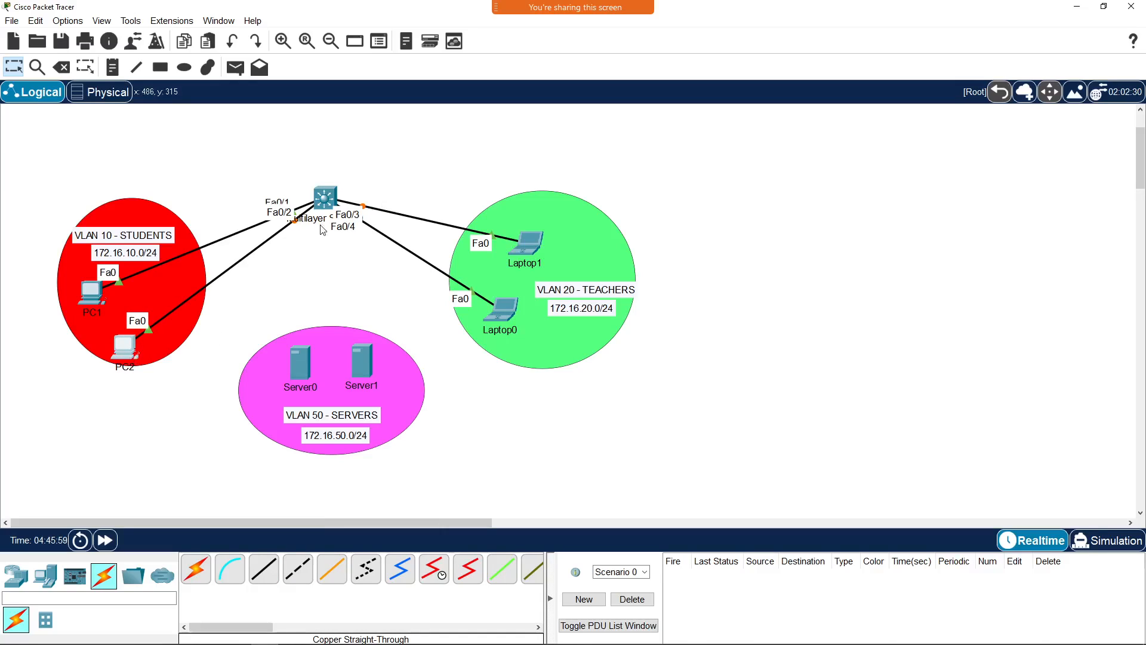
drag(528, 256, 551, 235)
mouse_move(500, 323)
mouse_down()
mouse_move(517, 289)
mouse_move(504, 313)
mouse_move(517, 328)
mouse_up()
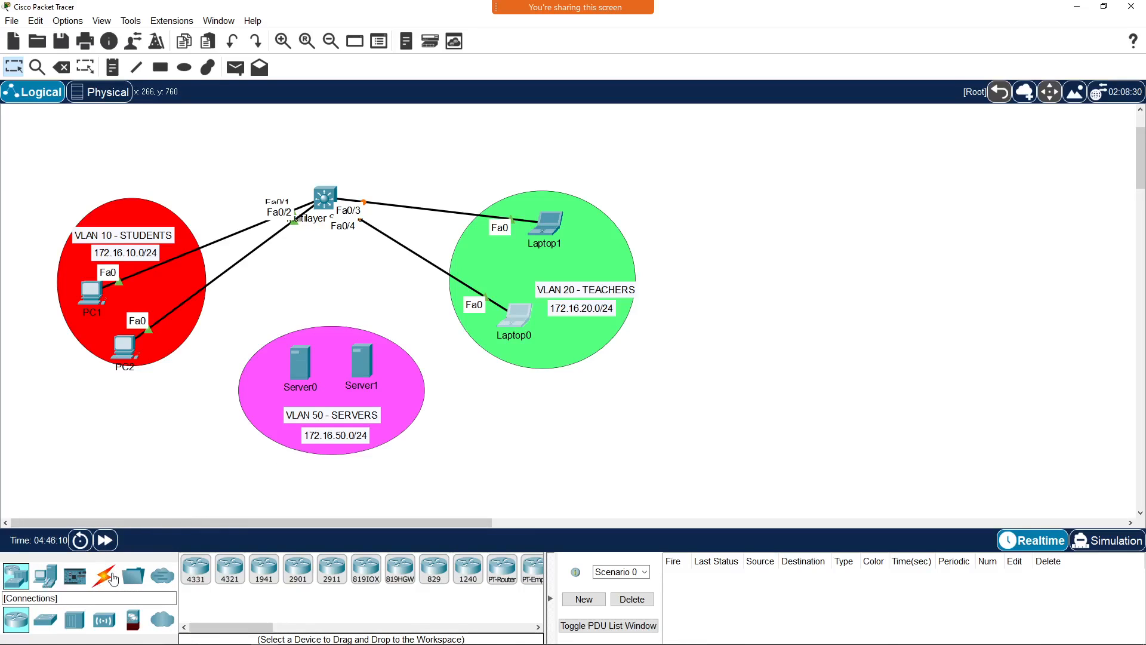
Step: Connect Server0's FastEthernet0 port to GigabitEthernet0/1 on the multilayer switch with a copper straight-through cable
click(264, 574)
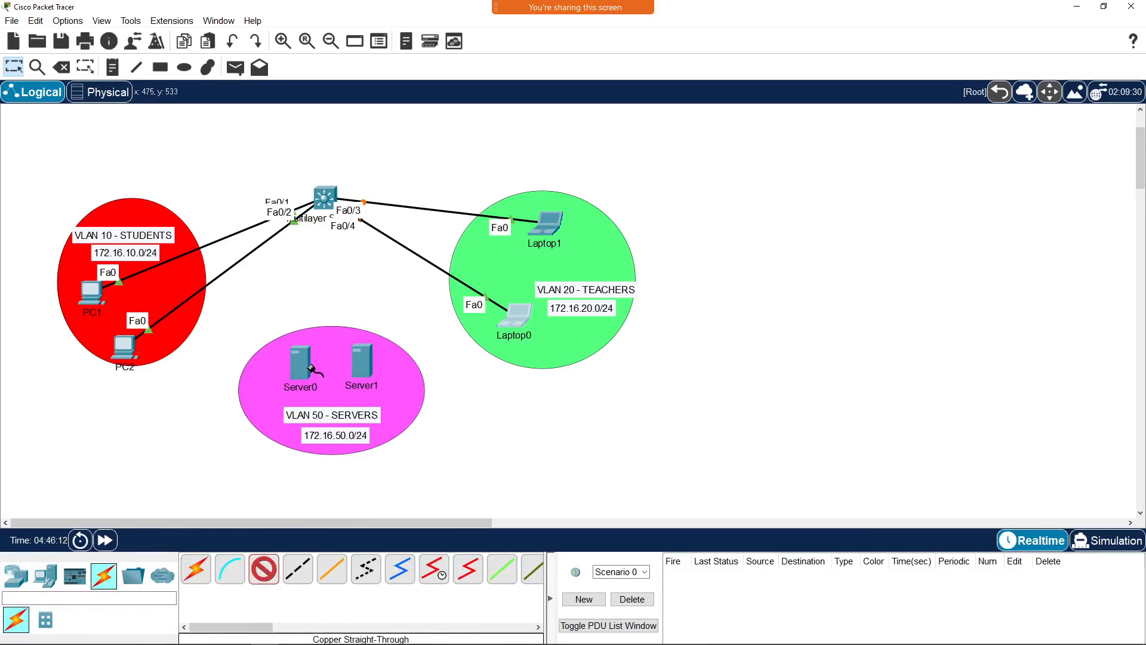
click(306, 373)
click(335, 381)
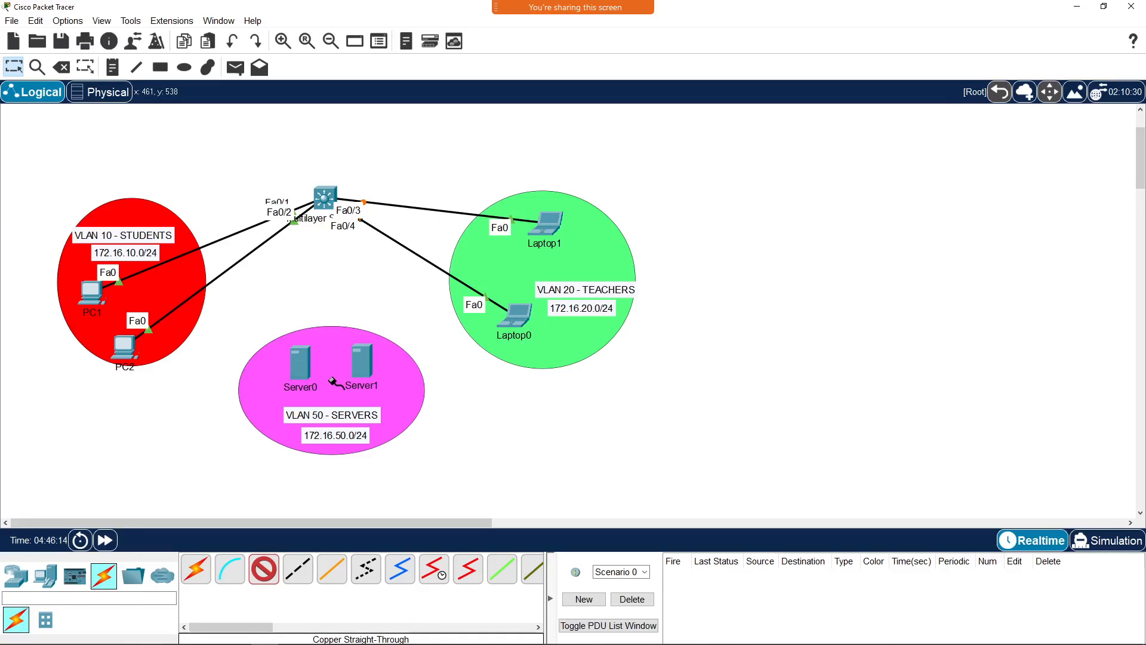
click(322, 200)
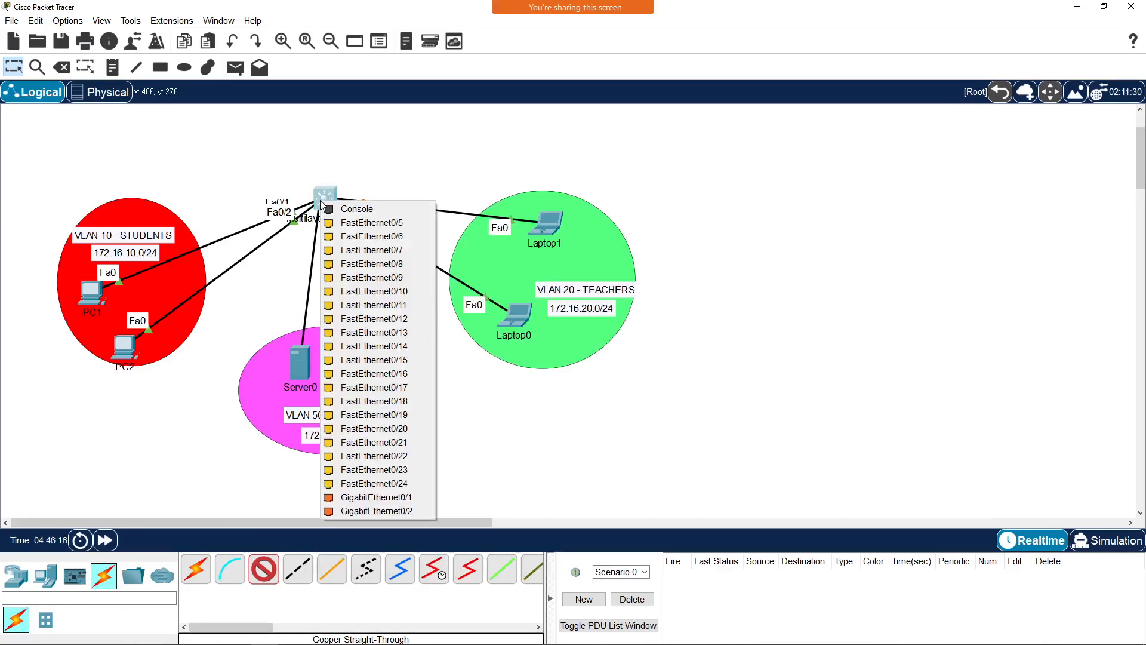
click(386, 498)
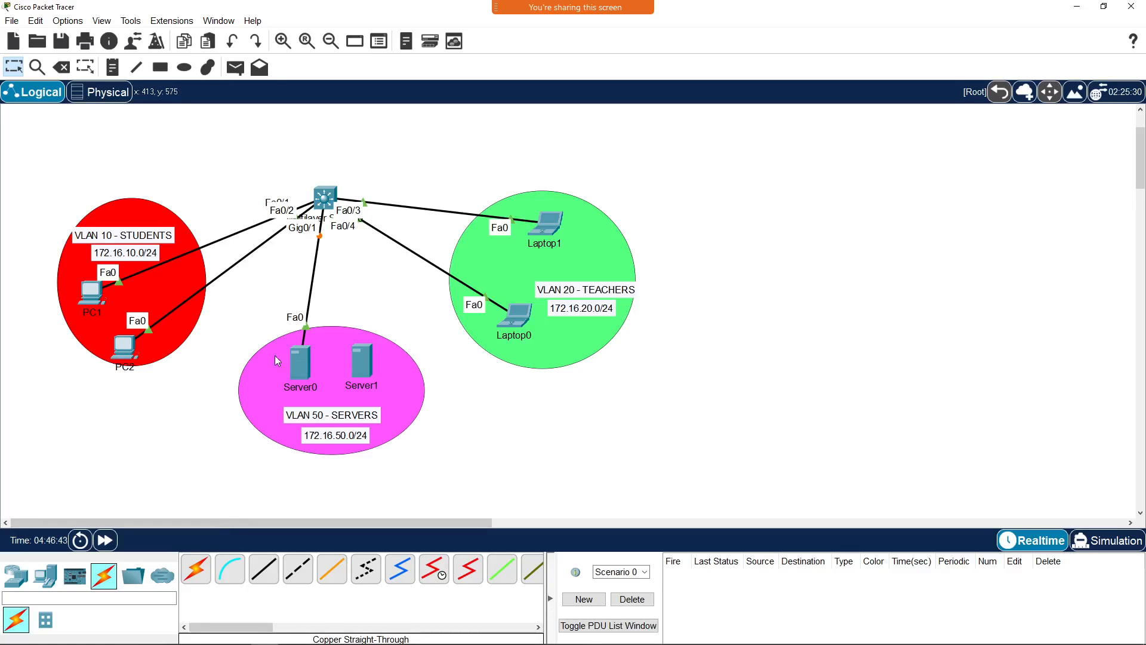
Step: Connect Server1's FastEthernet0 port to GigabitEthernet0/2 on the multilayer switch with a copper straight-through cable
click(263, 569)
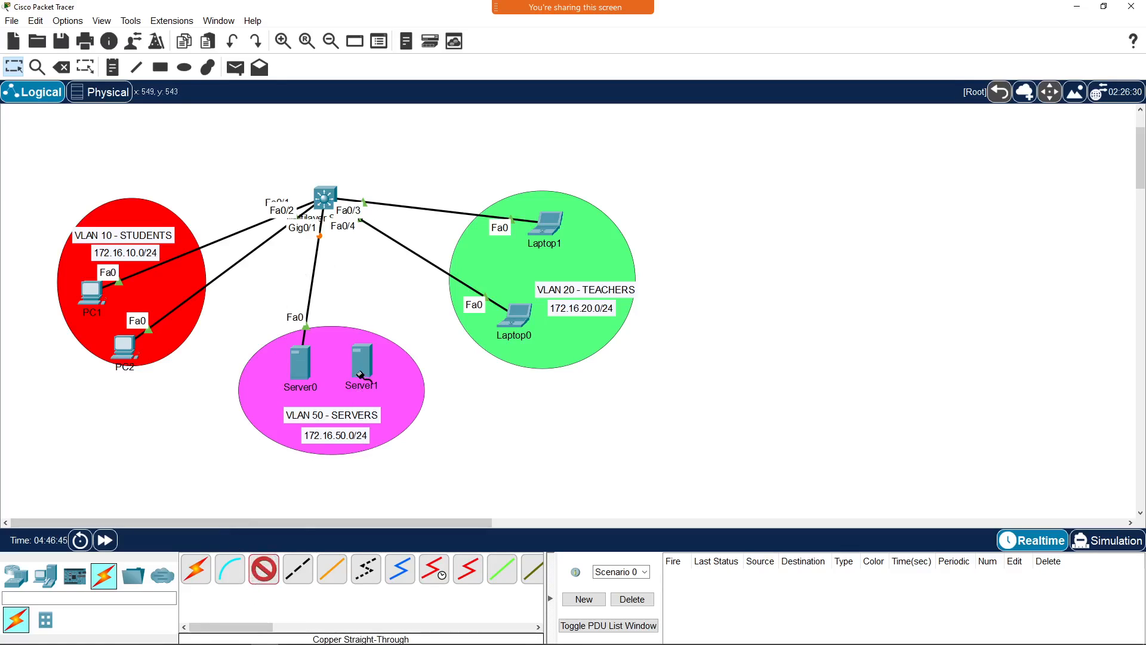
click(360, 375)
click(373, 361)
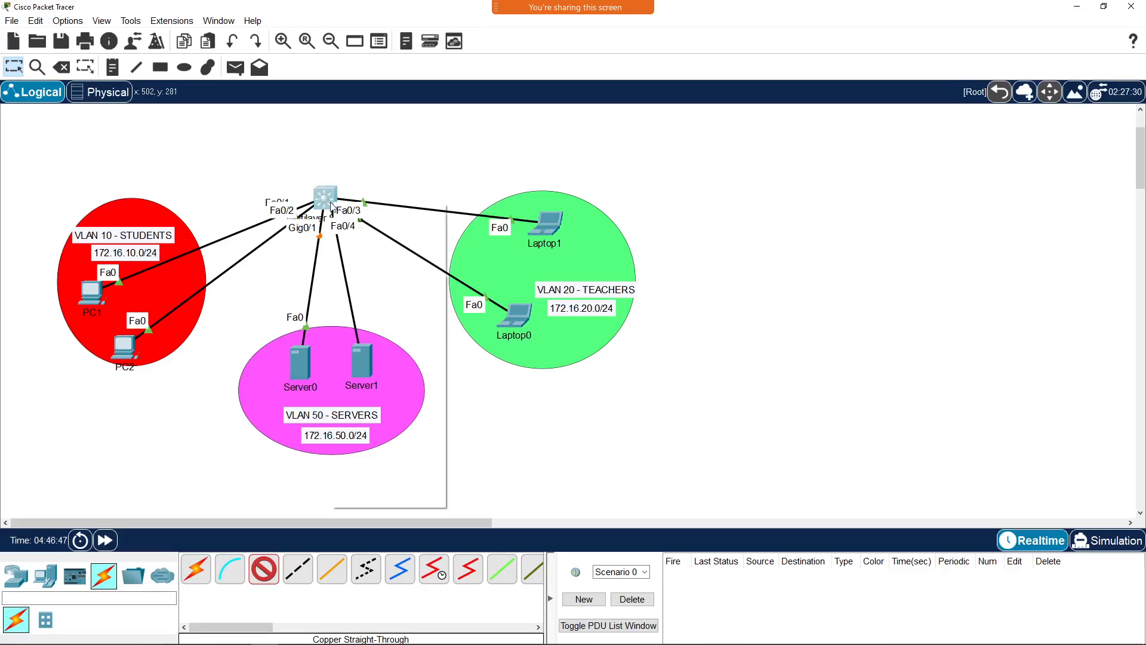
click(328, 203)
click(385, 497)
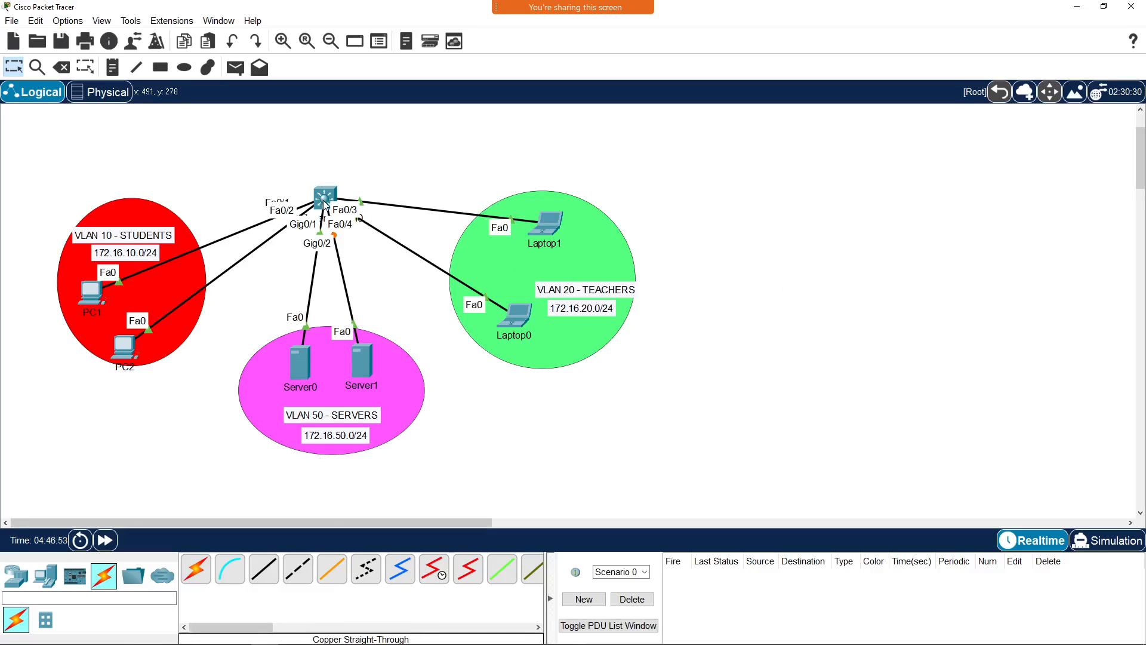
Step: Move the multilayer switch slightly down toward the servers and rename it "SW1-L3"
mouse_move(322, 201)
mouse_down()
mouse_move(287, 210)
mouse_move(309, 218)
mouse_up()
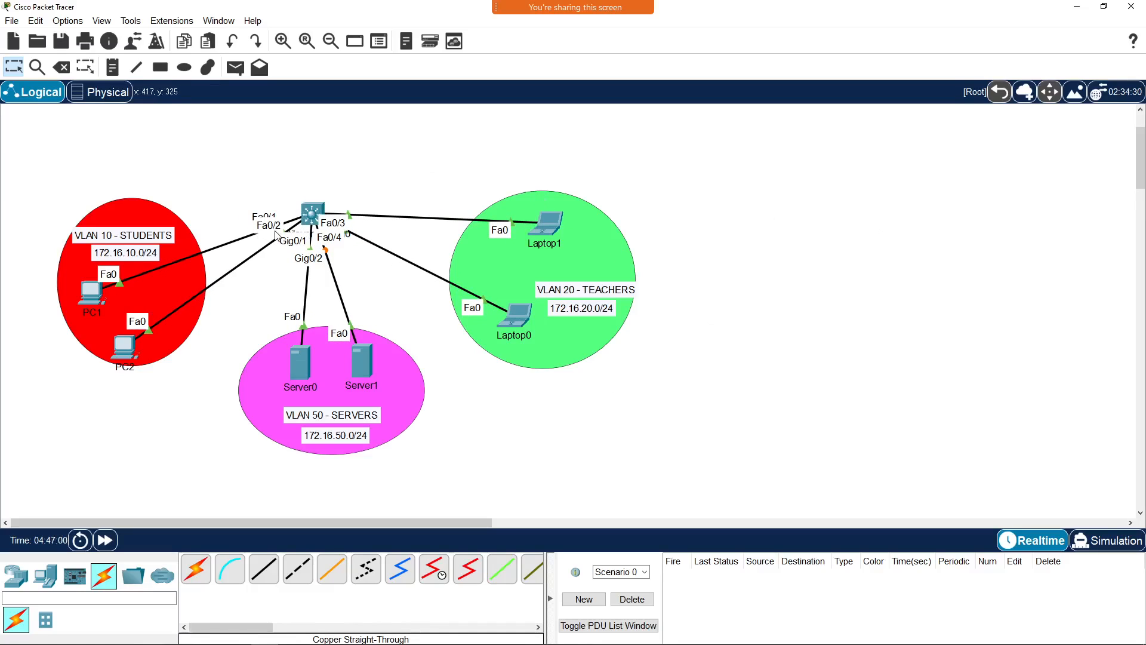
double_click(314, 234)
drag(384, 237, 302, 234)
text(S)
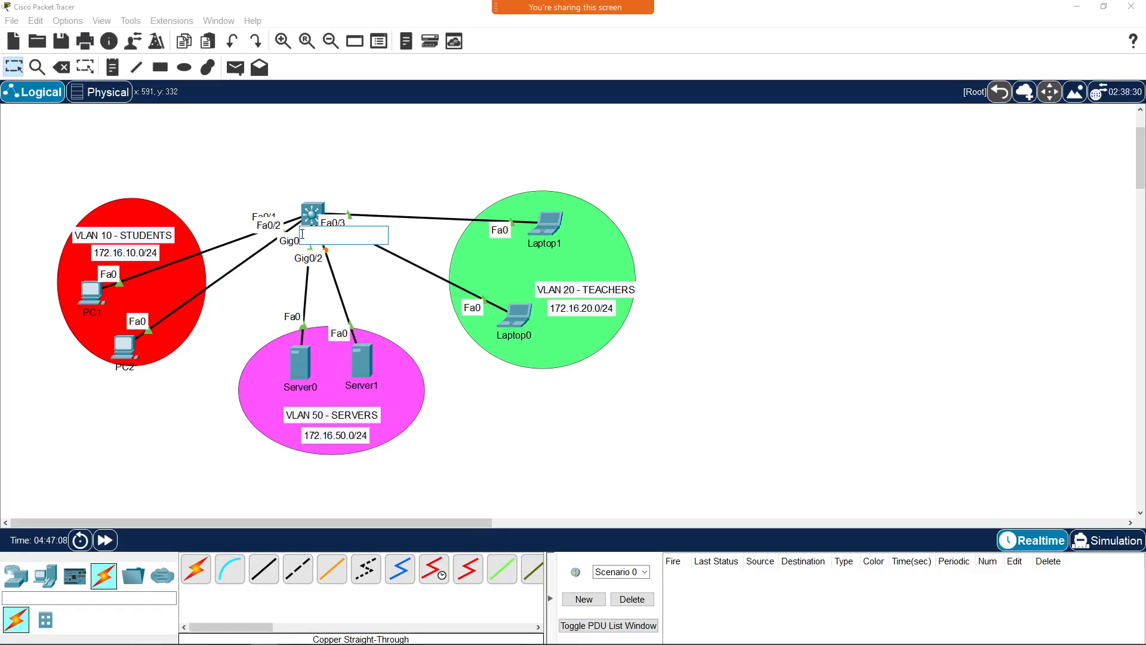
text(W1-L3)
key(Return)
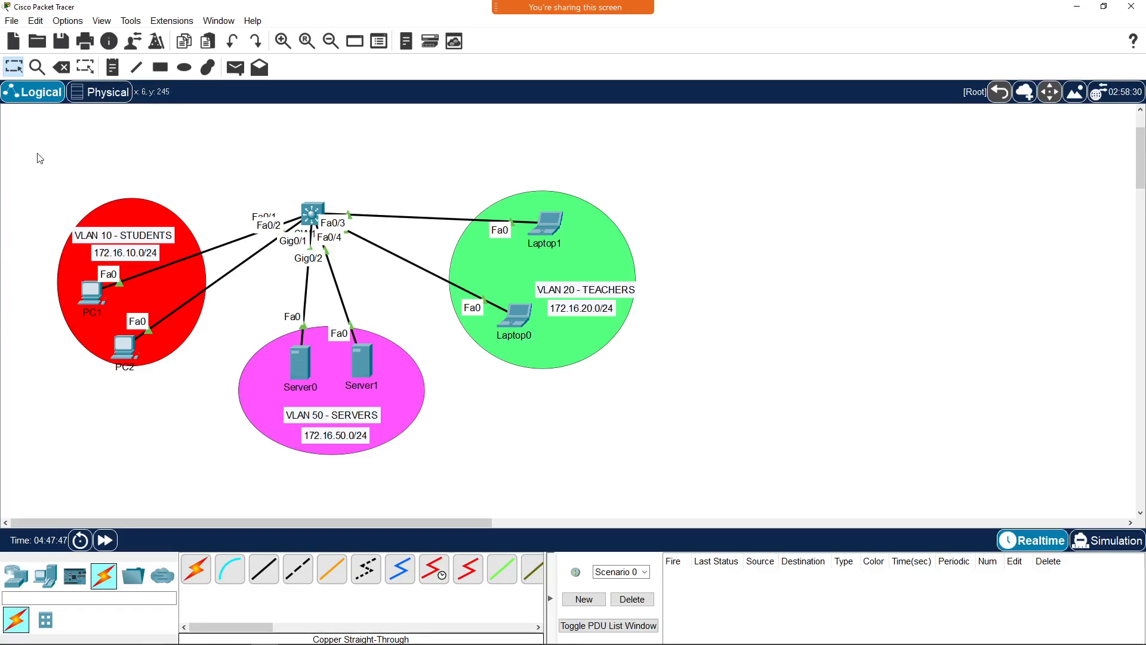
Step: Add host address notes reading ".1" near PC1 and ".2" below PC2
click(113, 69)
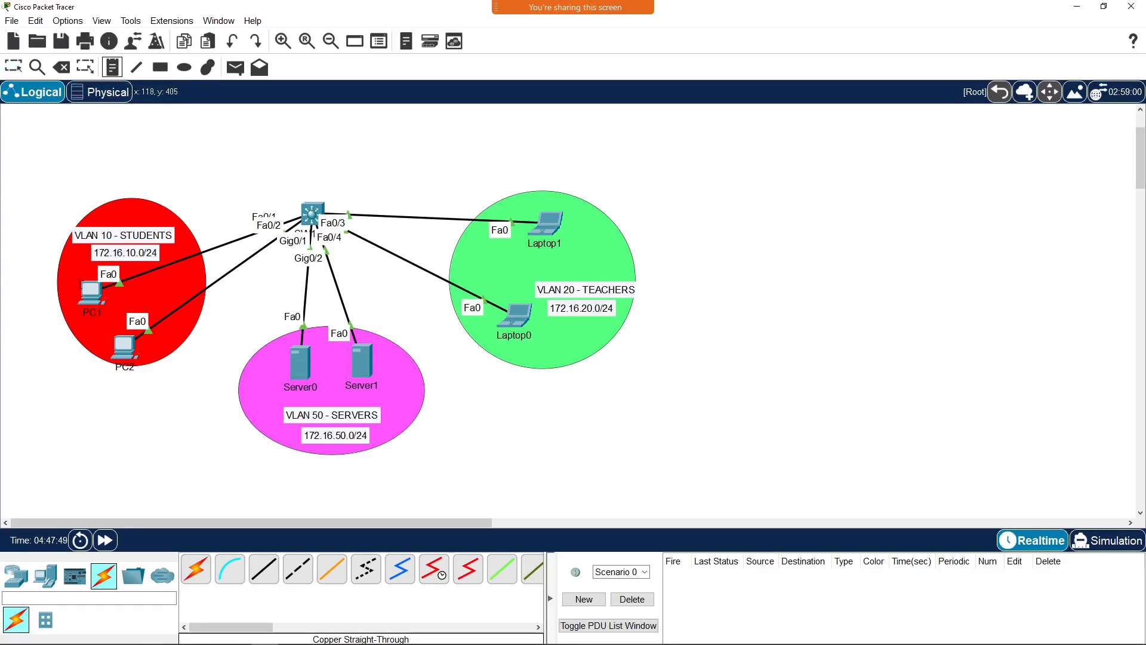
click(39, 313)
text(.1)
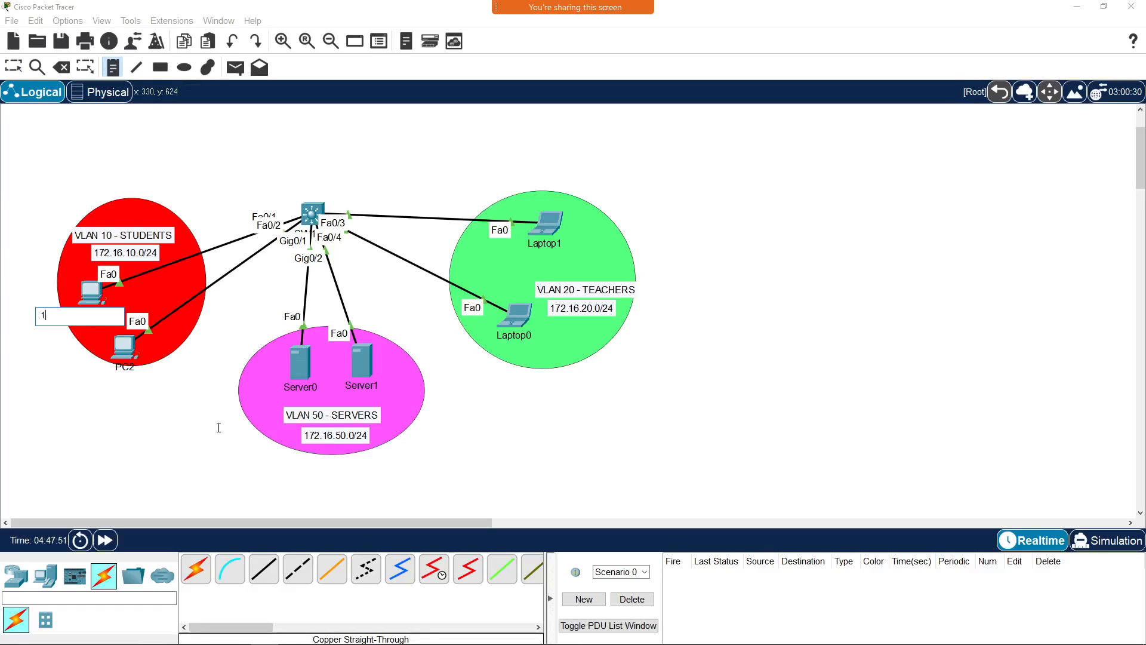
click(99, 402)
text(.2)
click(659, 447)
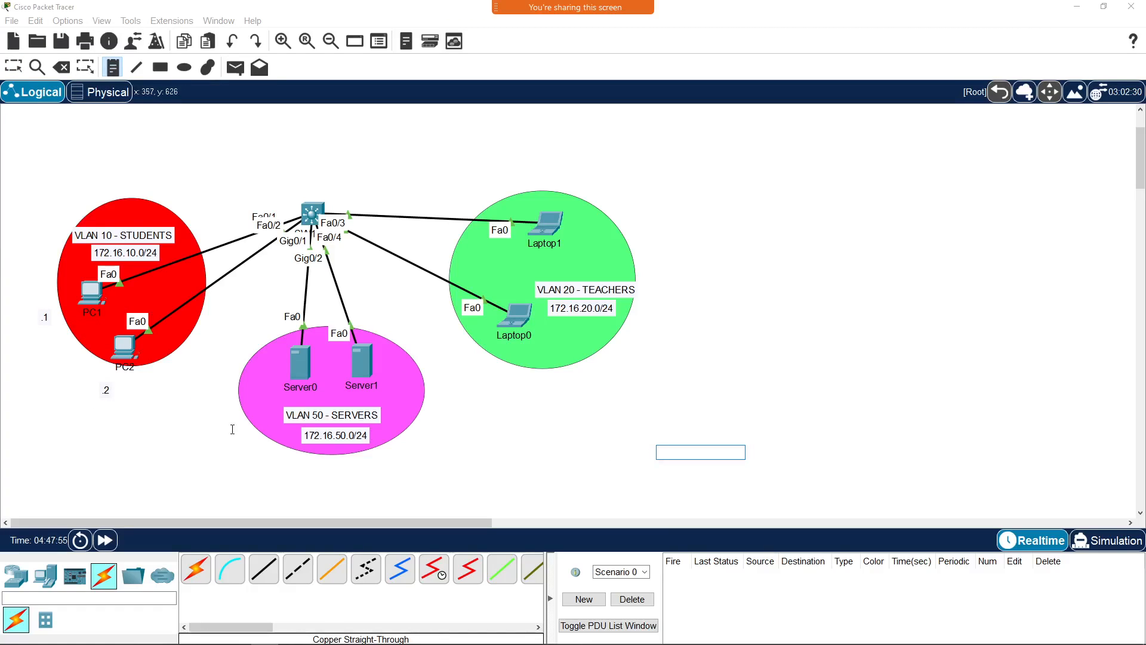
Step: Add host address notes reading ".1" below Server0 and ".2" below Server1
click(269, 395)
text(.1)
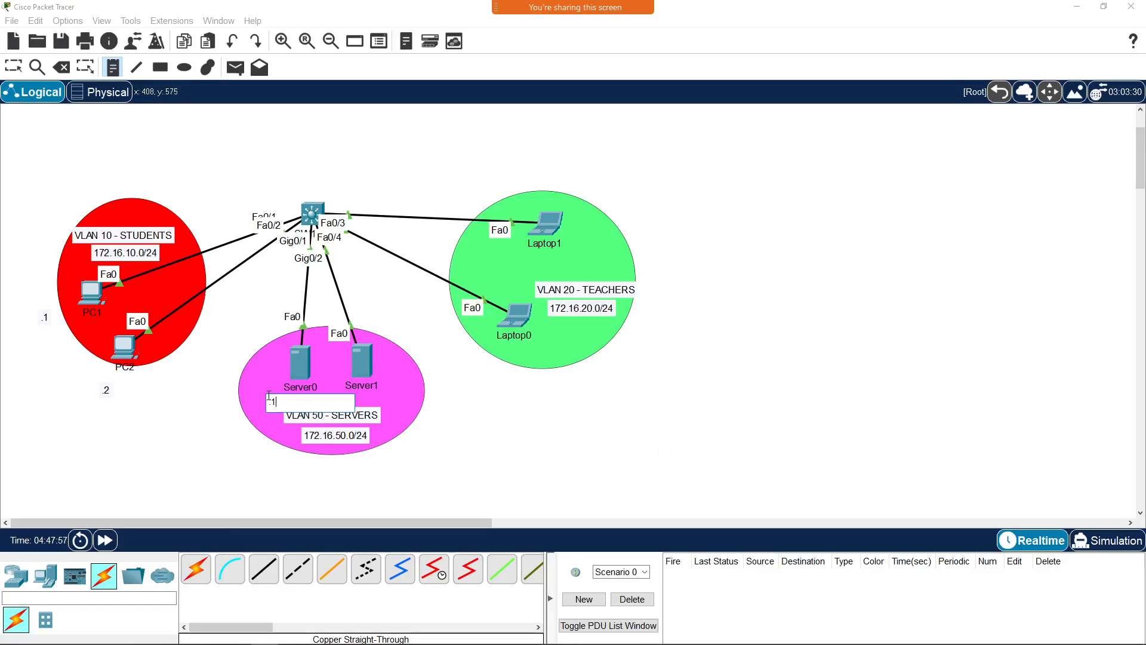
click(380, 401)
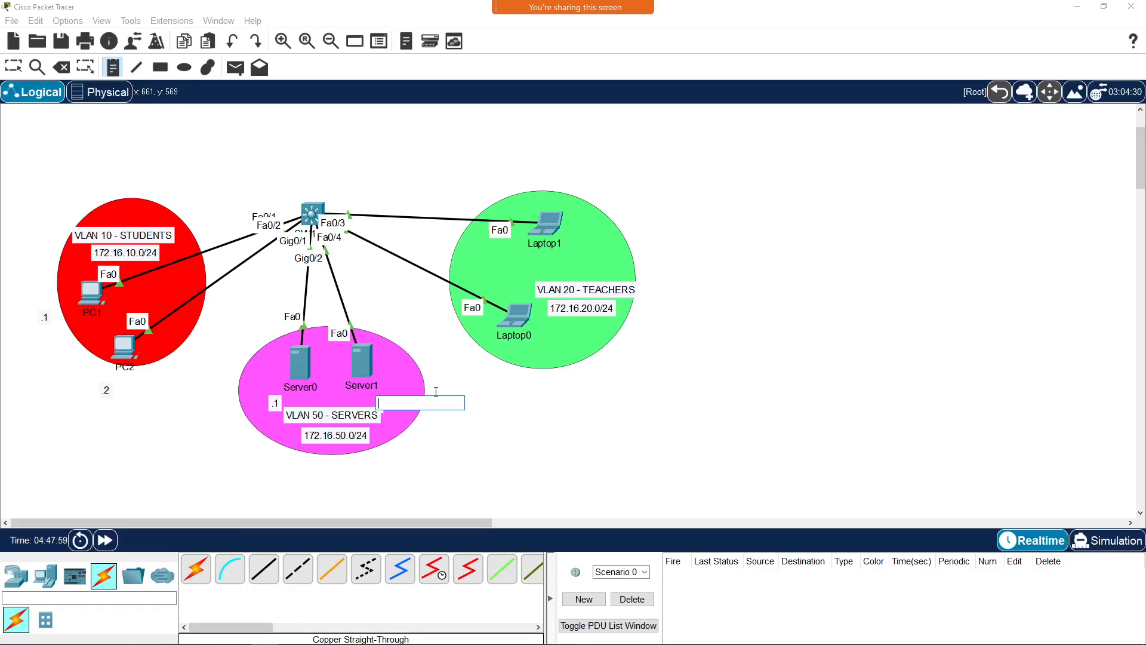
text(.2)
Step: Add host address notes reading ".1" below Laptop0 and ".2" beside Laptop1, and leave note placement
click(520, 358)
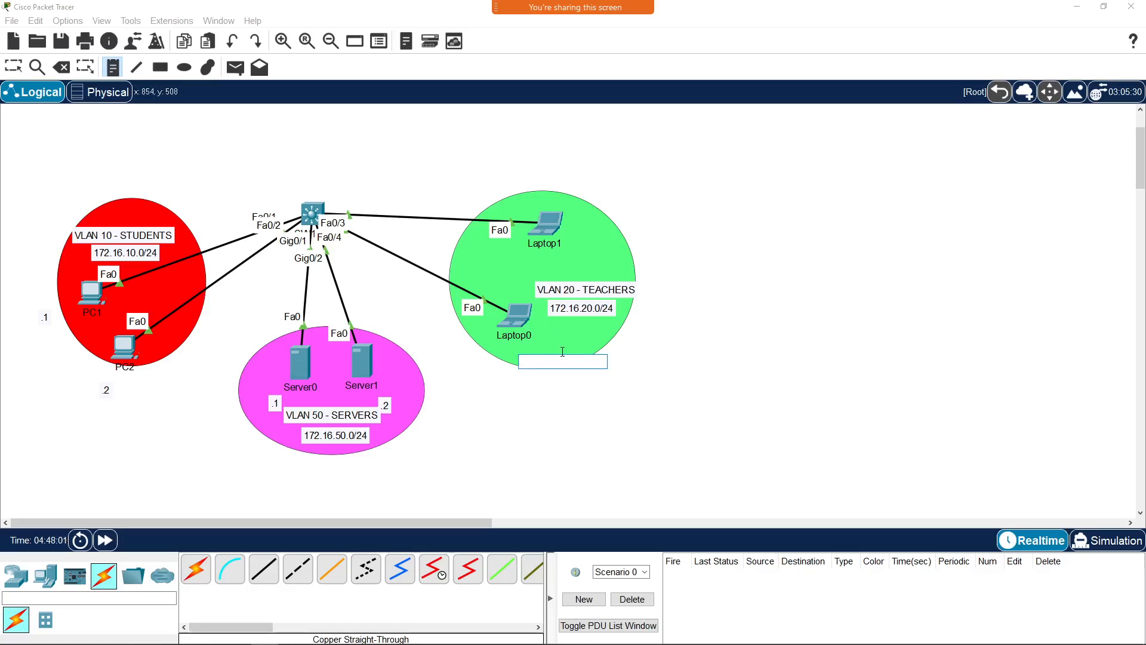
text(.1)
click(571, 241)
click(746, 262)
key(Escape)
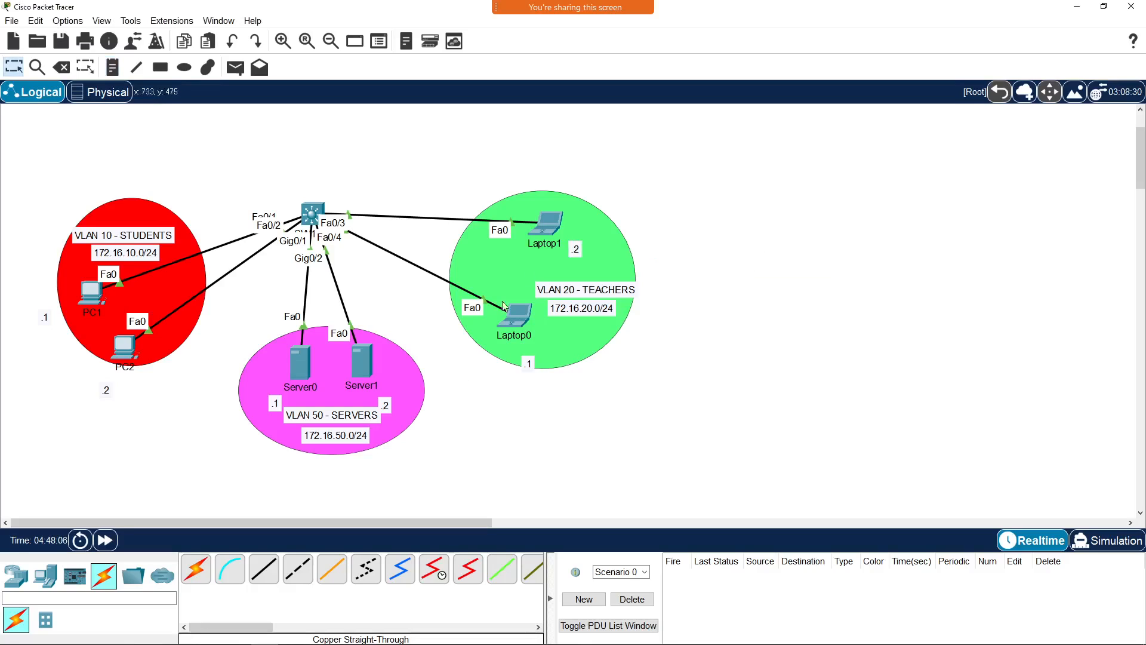
Step: Reposition the ".1" and ".2" host notes so each sits close to its laptop, server or PC
drag(577, 250, 579, 207)
drag(530, 363, 527, 354)
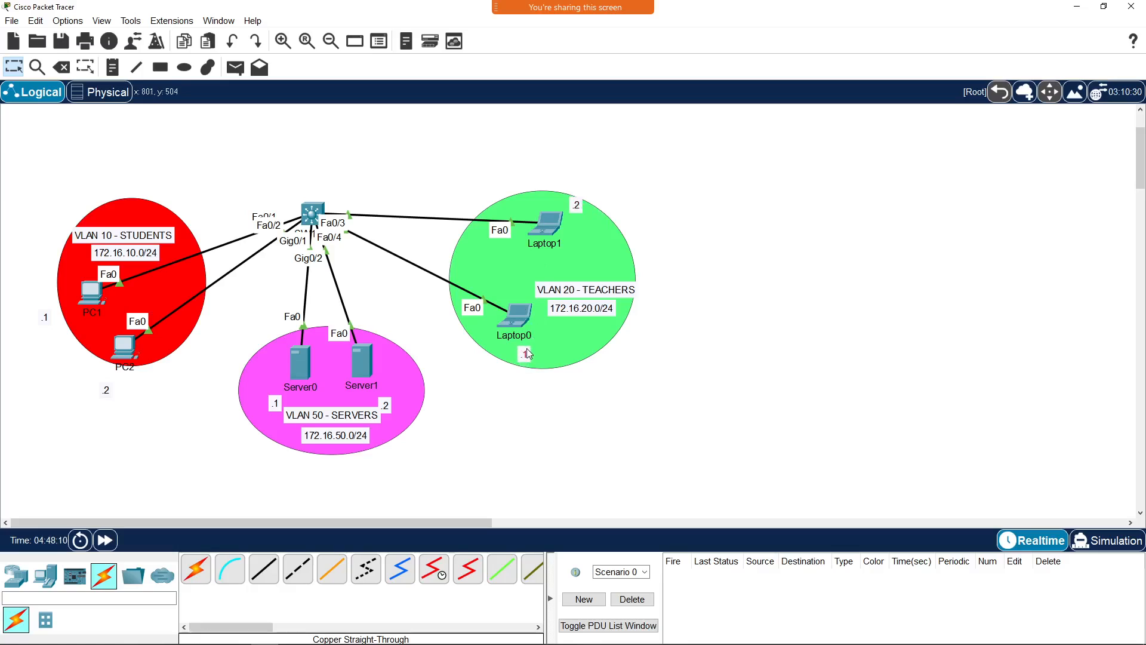
drag(277, 406, 276, 397)
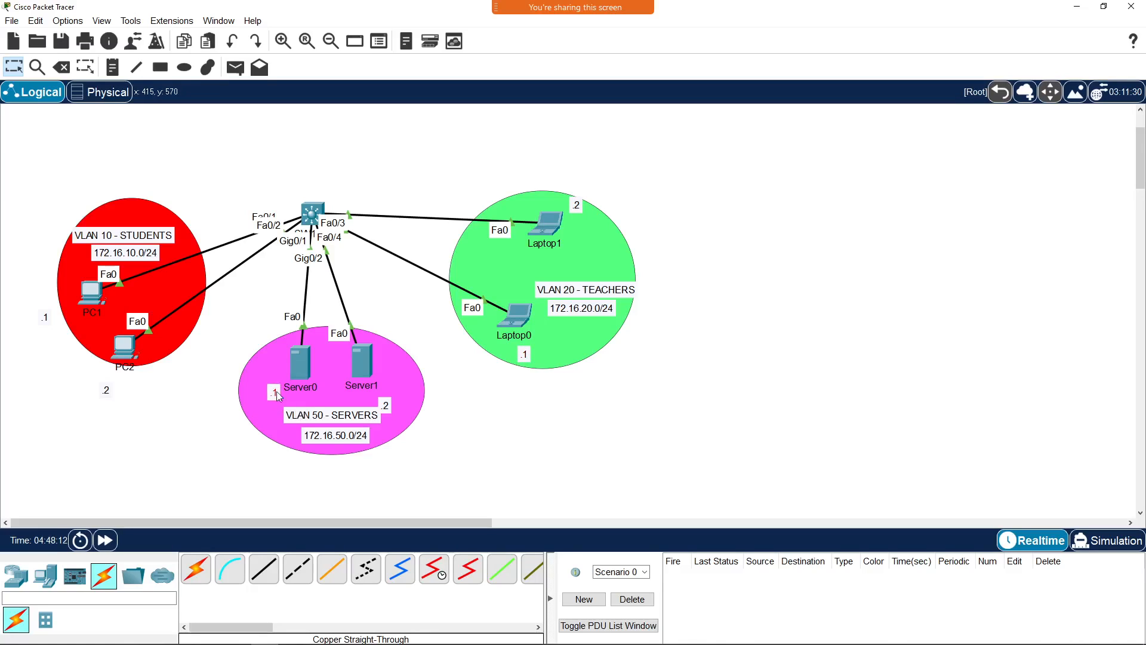
drag(388, 407, 389, 394)
drag(108, 396, 102, 360)
drag(46, 322, 66, 301)
Step: Assign PC1 the static IPv4 address 172.16.10.1 in its IP configuration
click(91, 292)
click(413, 190)
click(570, 232)
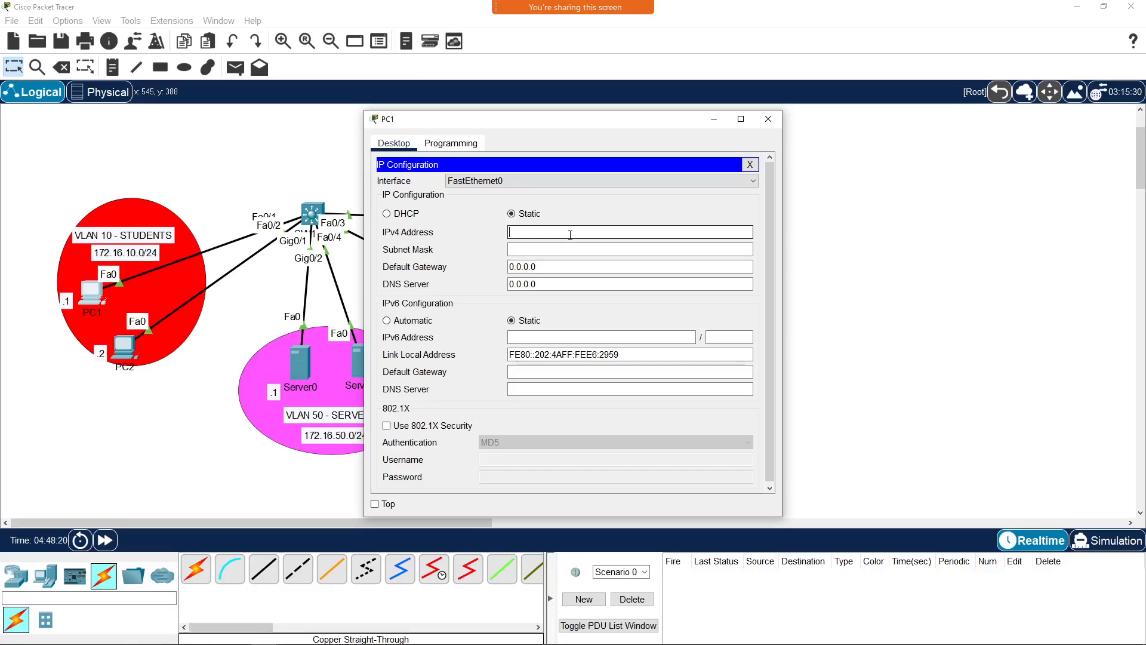
text(172.)
drag(533, 123, 814, 96)
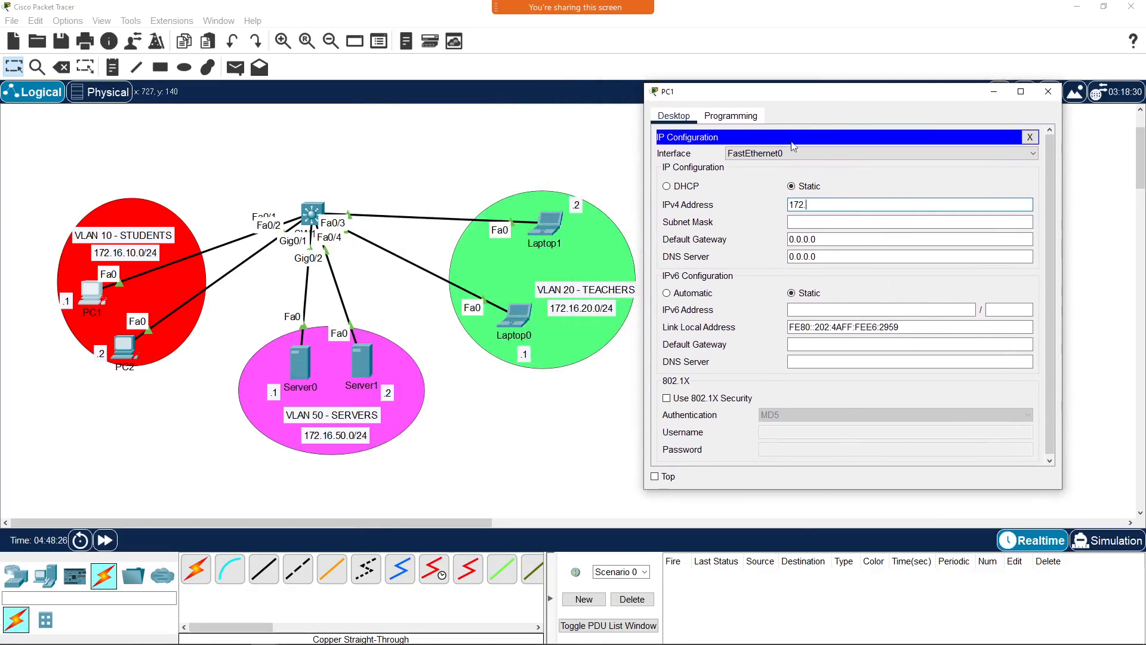
text(16.10.1)
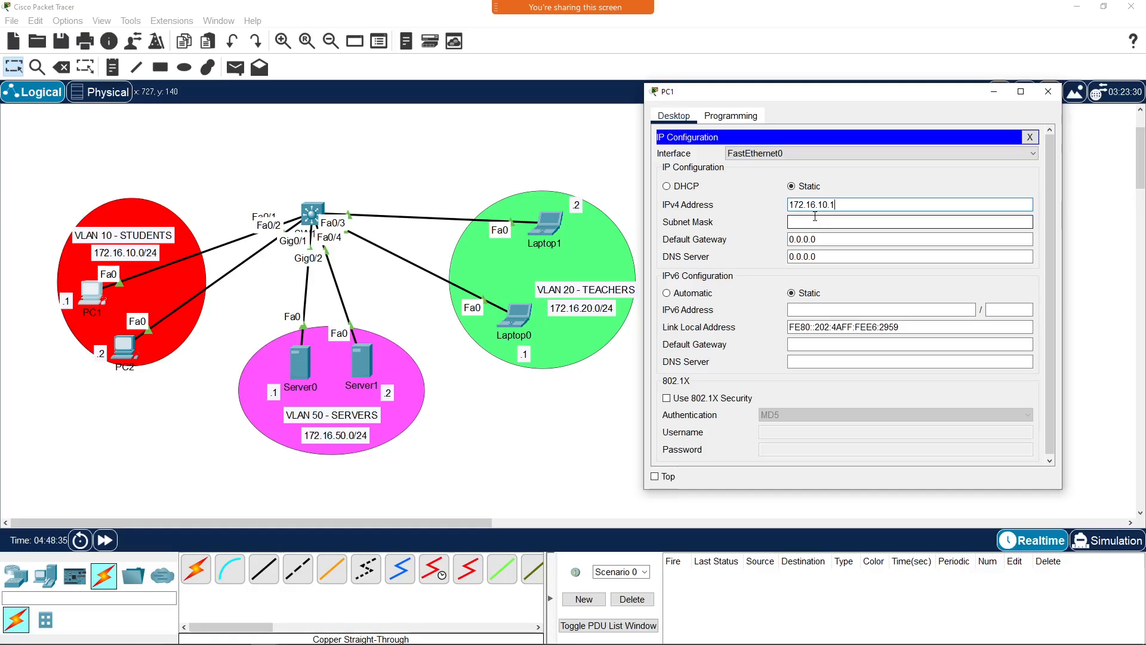
Step: Set PC1's subnet mask to 255.255.255.0 and close its configuration
click(815, 217)
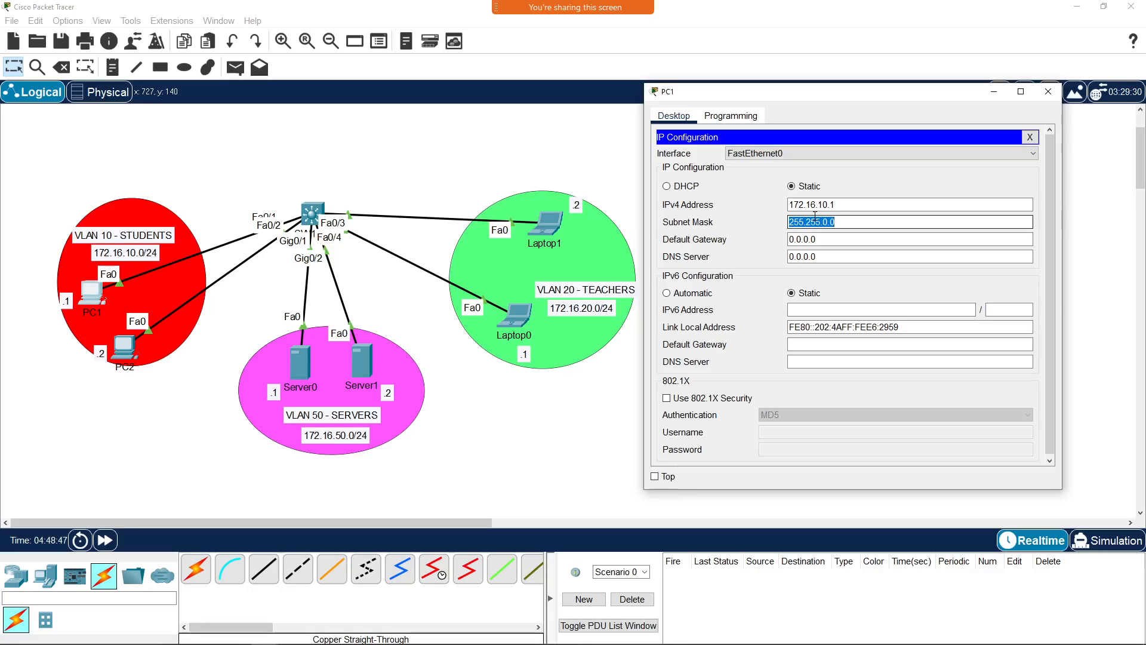
key(Right)
key(BackSpace)
text(255)
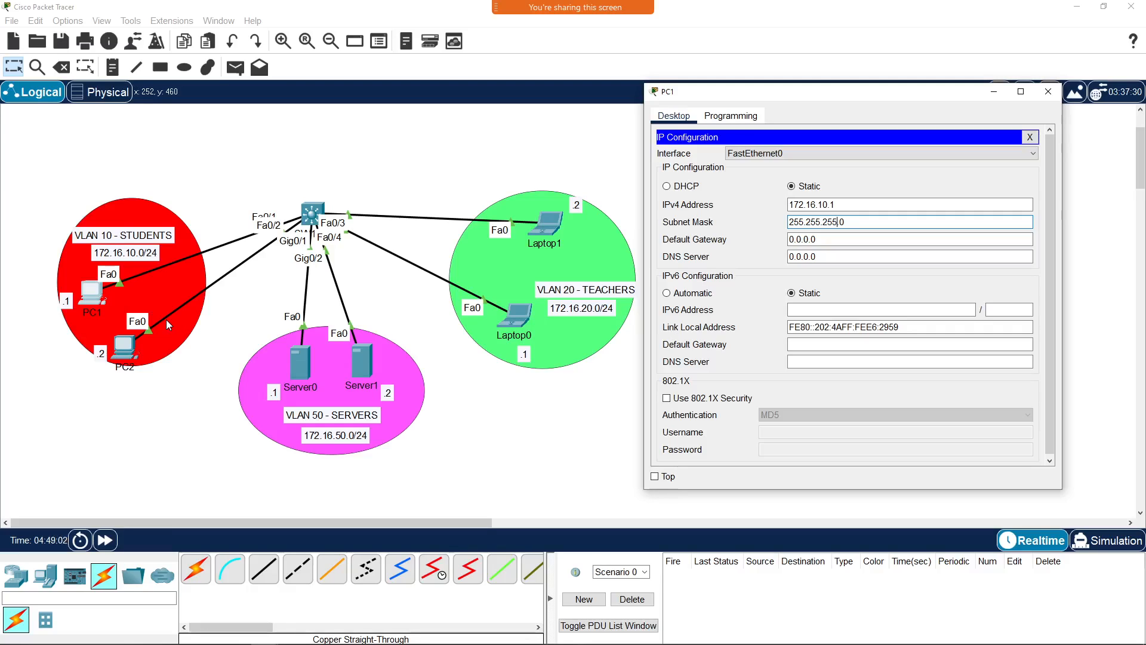
key(Tab)
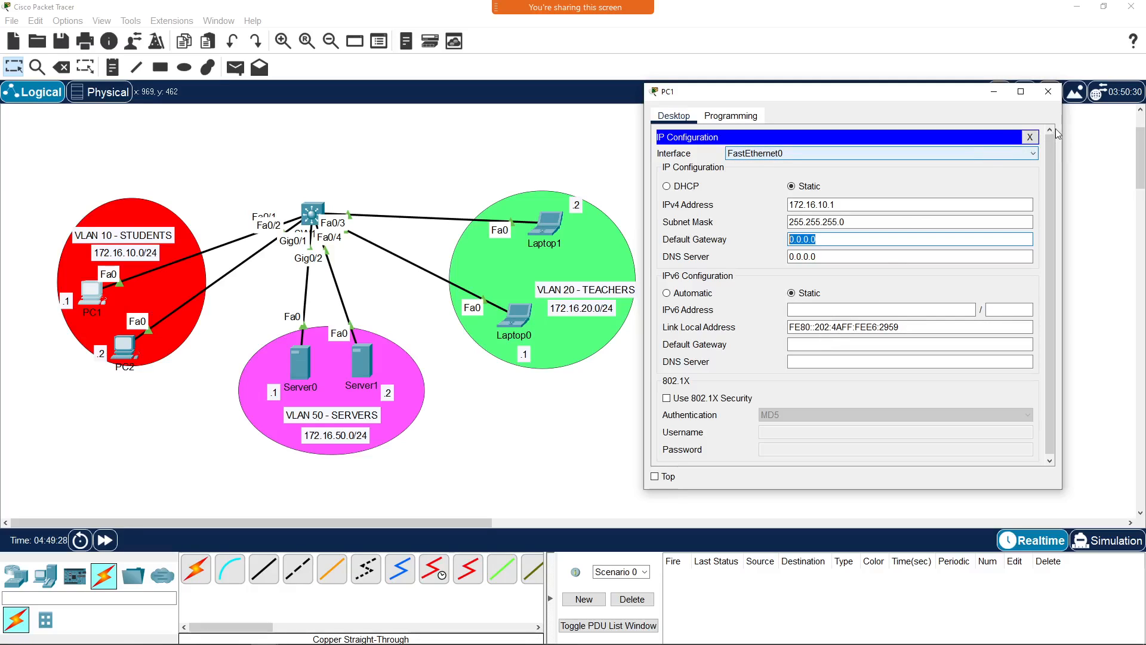
click(1030, 138)
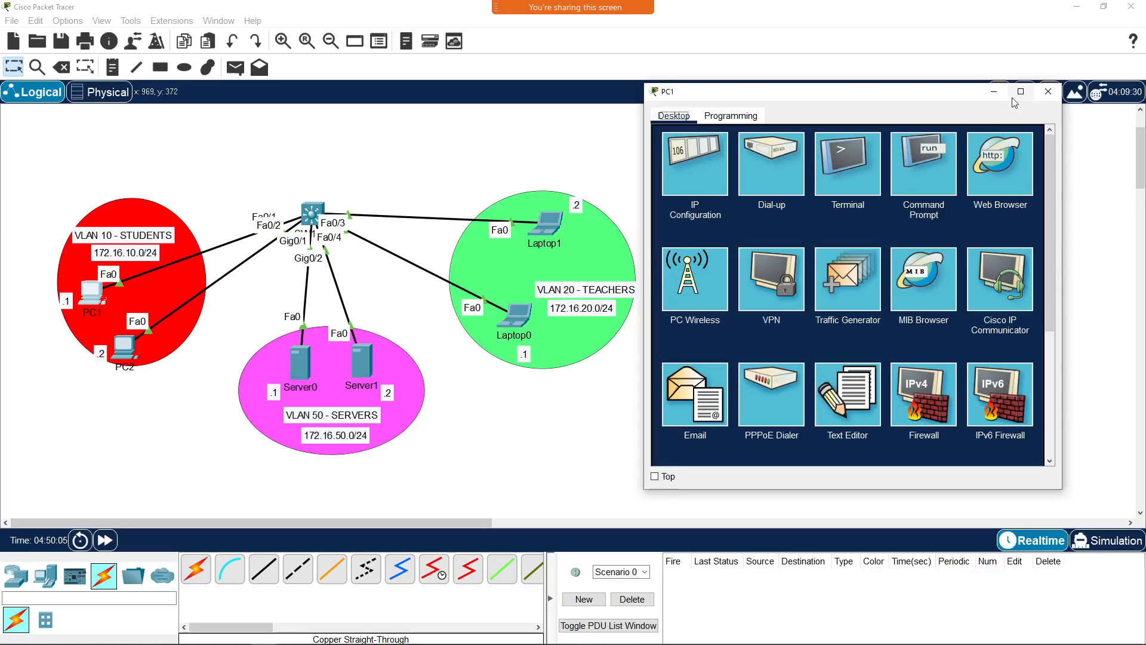
click(1049, 91)
Step: Assign PC2 the static IPv4 address 172.16.10.2 in its IP configuration
click(114, 359)
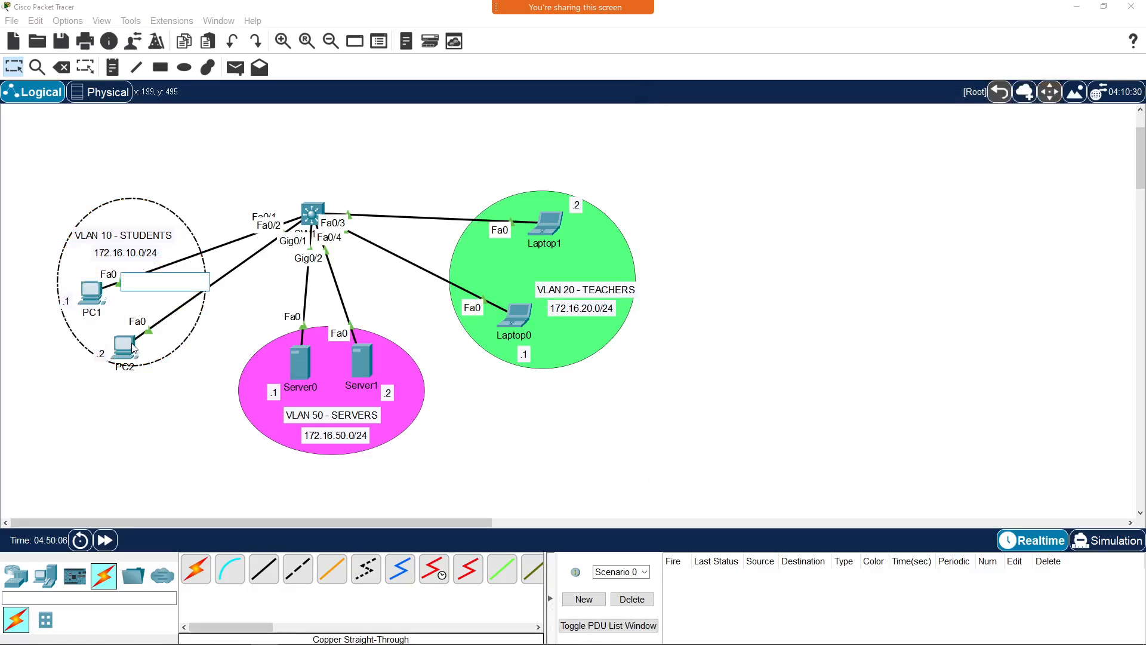
click(123, 349)
click(411, 192)
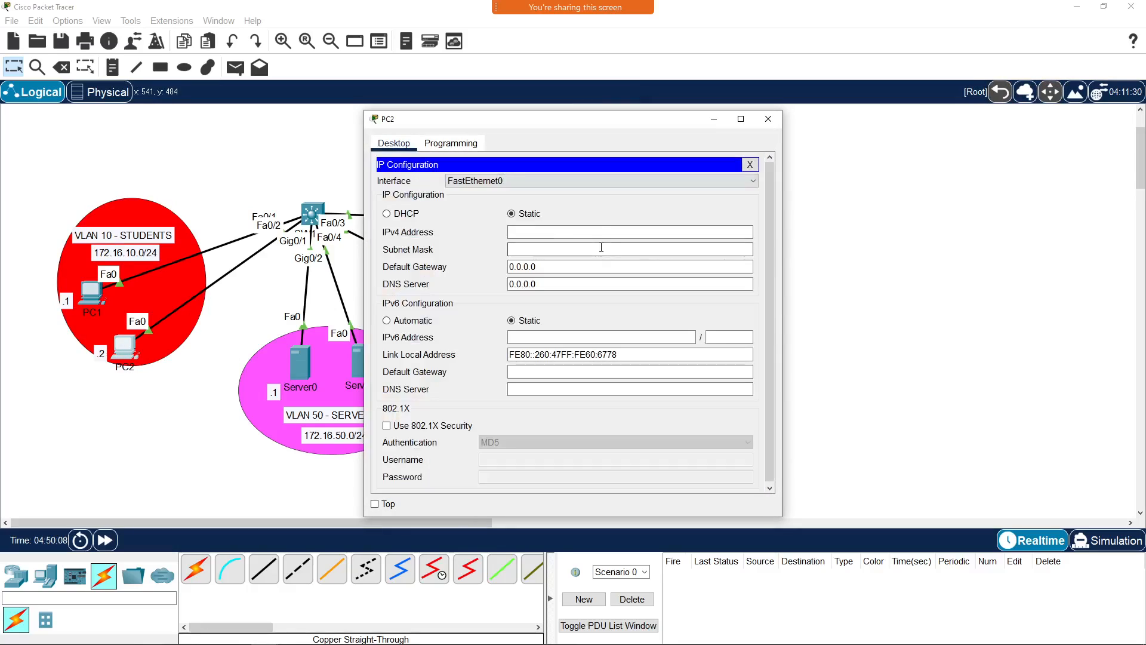
click(594, 232)
text(172)
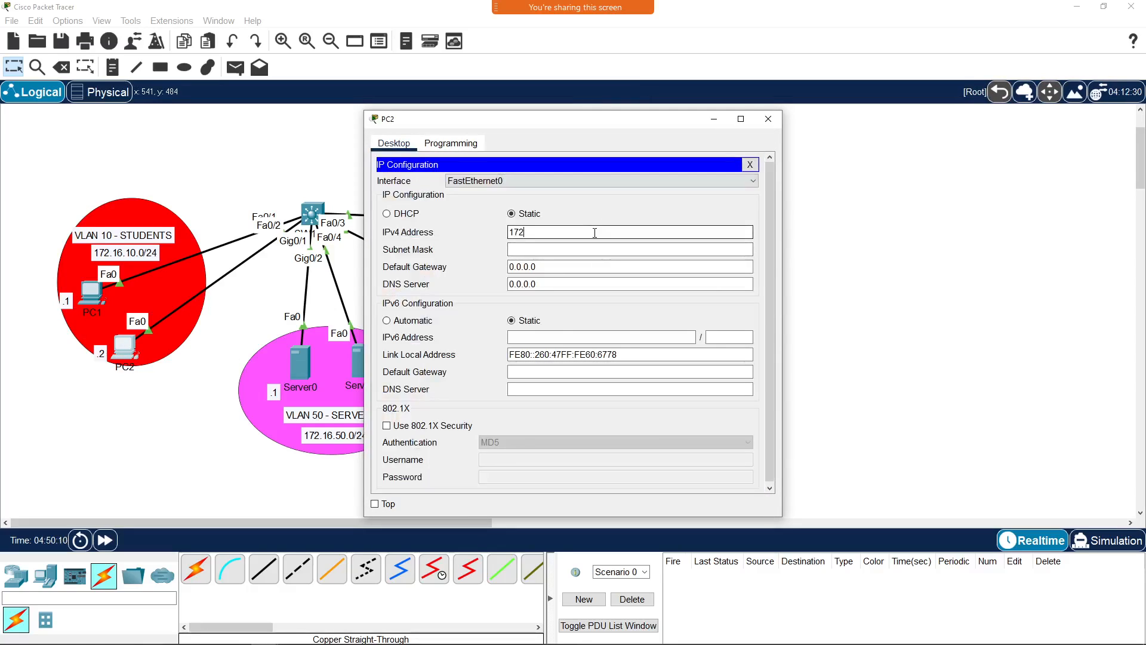
text(.16.10)
text(.)
text(2)
Step: Set PC2's subnet mask to 255.255.255.0 and close its configuration
key(Tab)
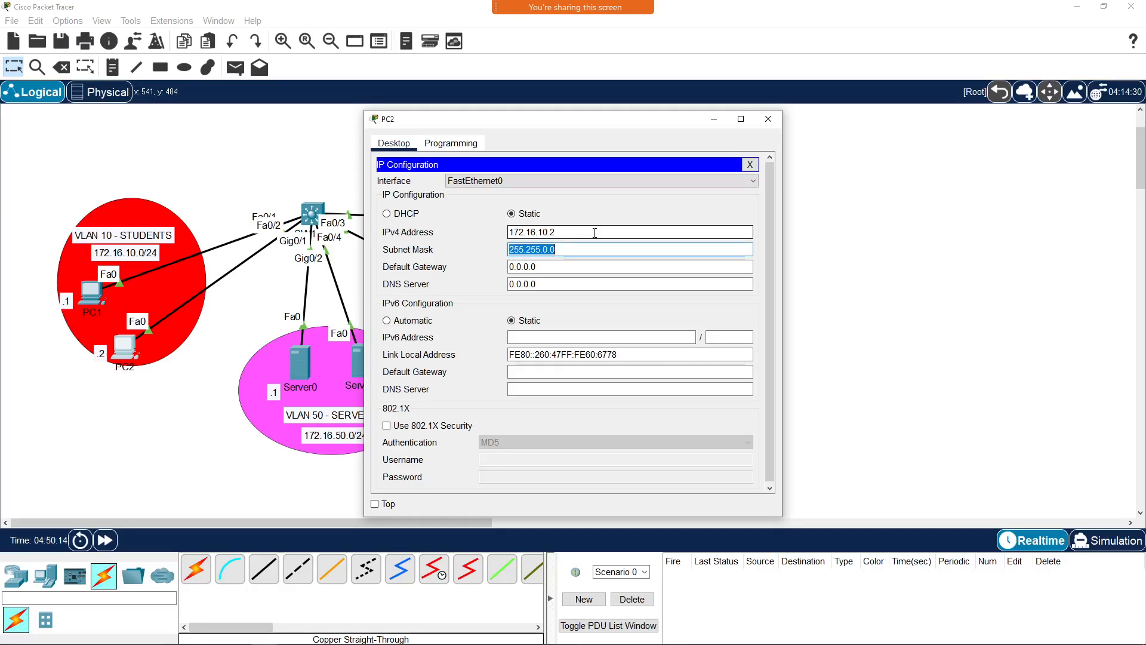
drag(566, 255, 544, 251)
text(255.0)
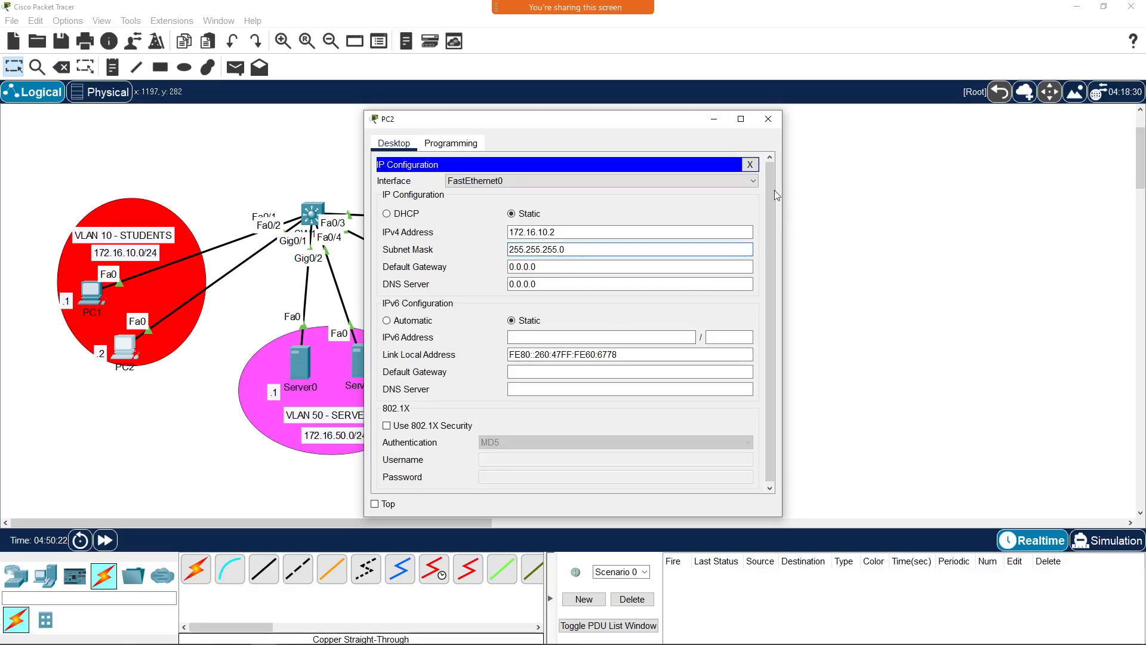
click(750, 165)
click(770, 124)
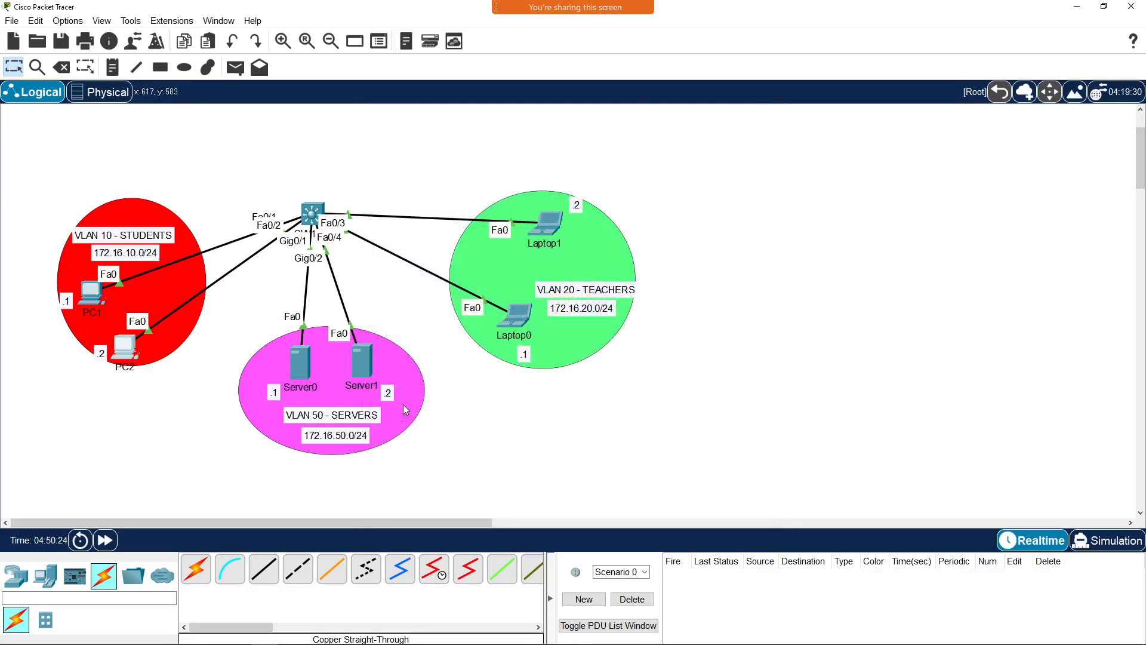
Step: Assign Server0 the static IPv4 address 172.16.50.1 in its IP configuration
click(291, 370)
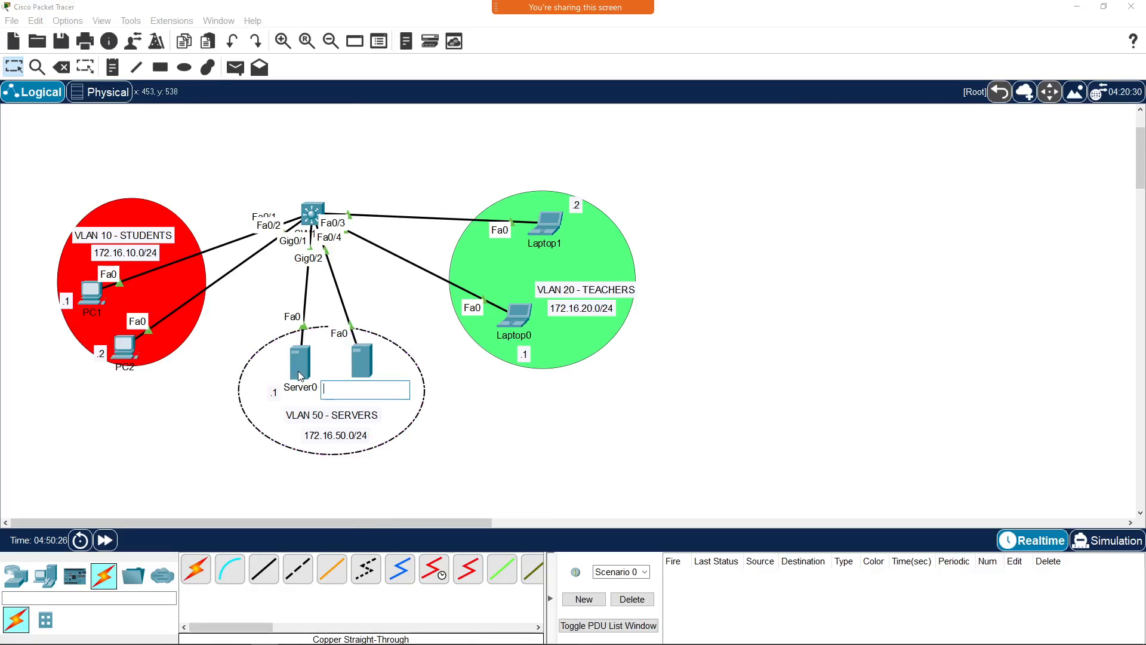
click(298, 371)
click(428, 208)
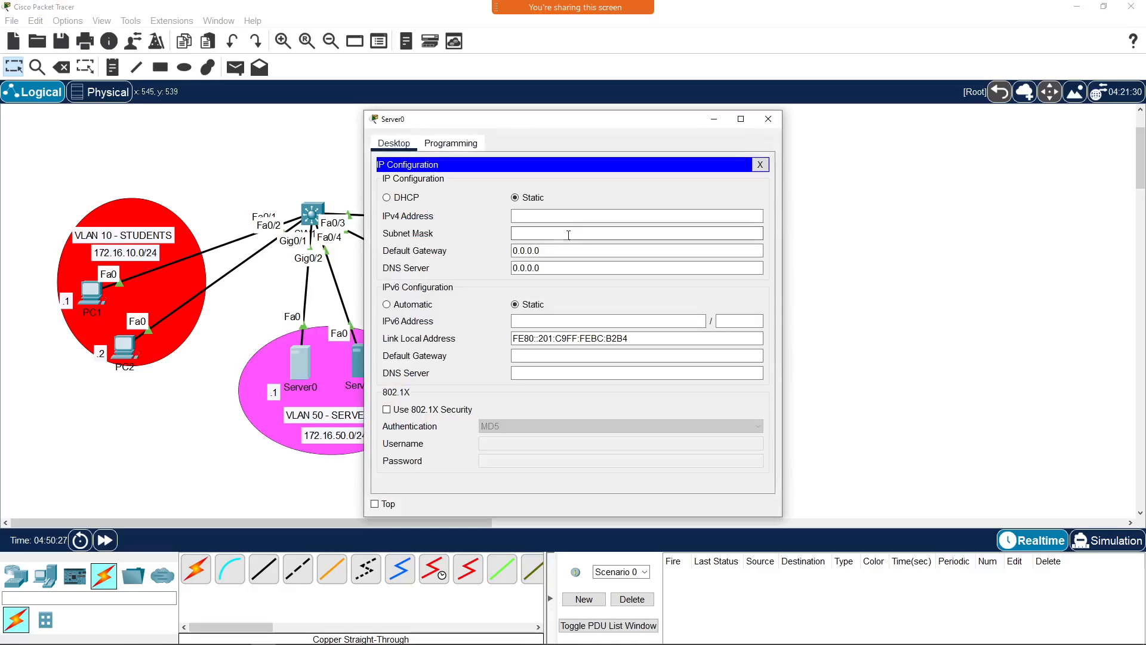
click(569, 215)
text(17)
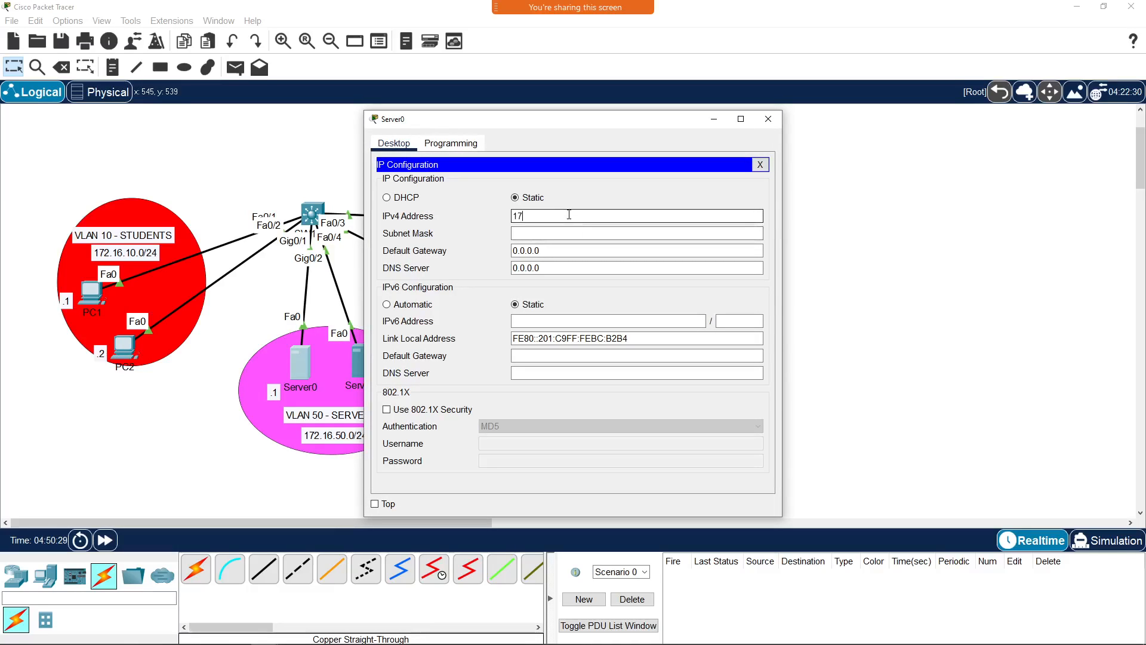
text(2.16.50.1)
Step: Set Server0's subnet mask to 255.255.255.0 and close its configuration
key(Tab)
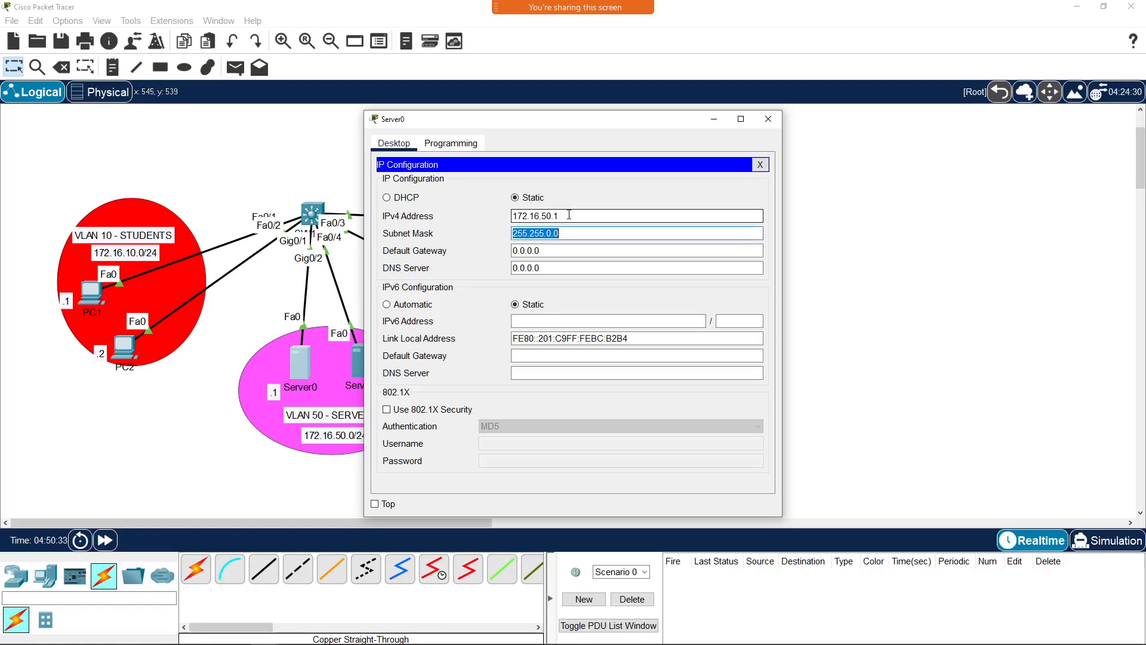
key(End)
key(BackSpace)
key(BackSpace)
key(BackSpace)
text(255.0)
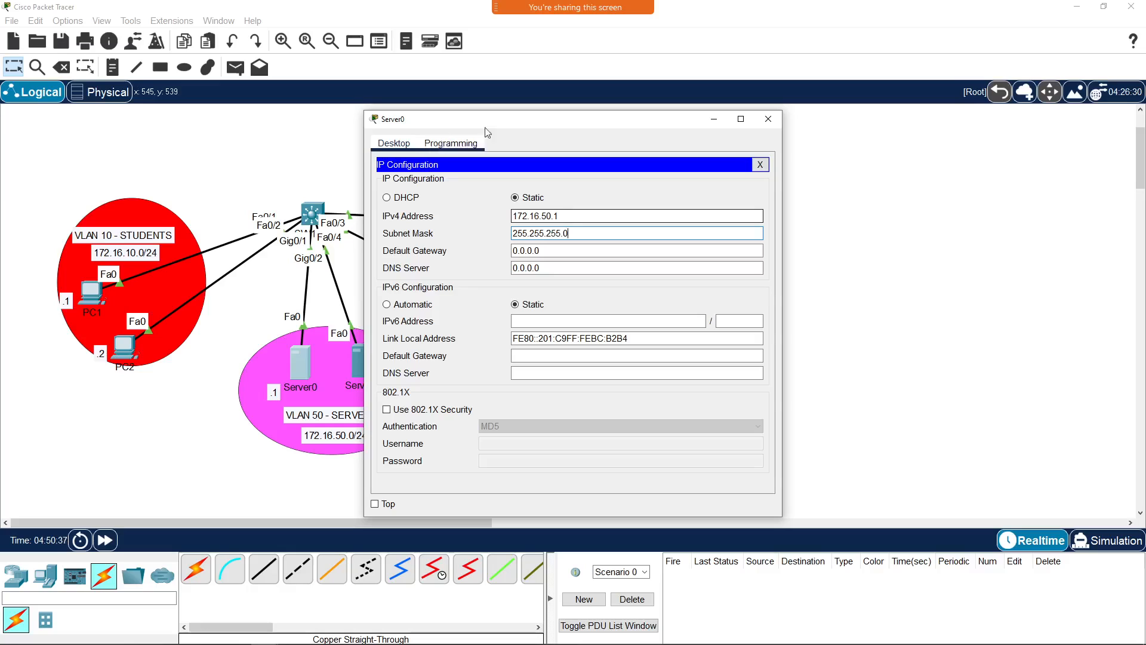
click(758, 164)
click(768, 119)
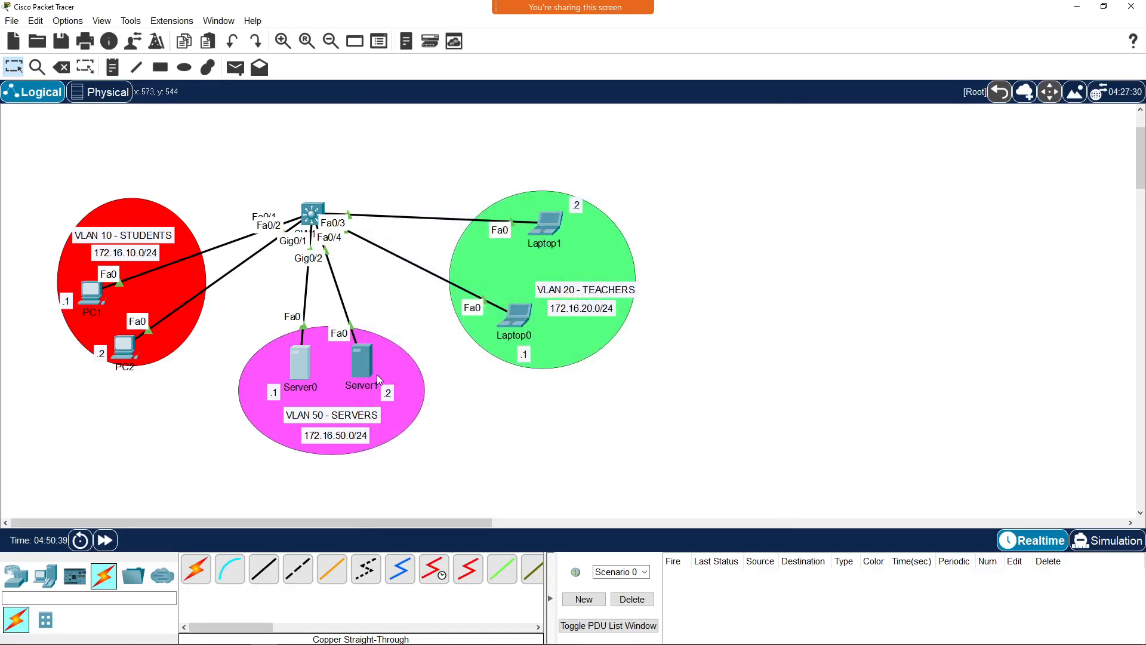
Step: Assign Server1 the static IPv4 address 172.16.50.2 in its IP configuration
click(355, 366)
click(407, 203)
click(523, 217)
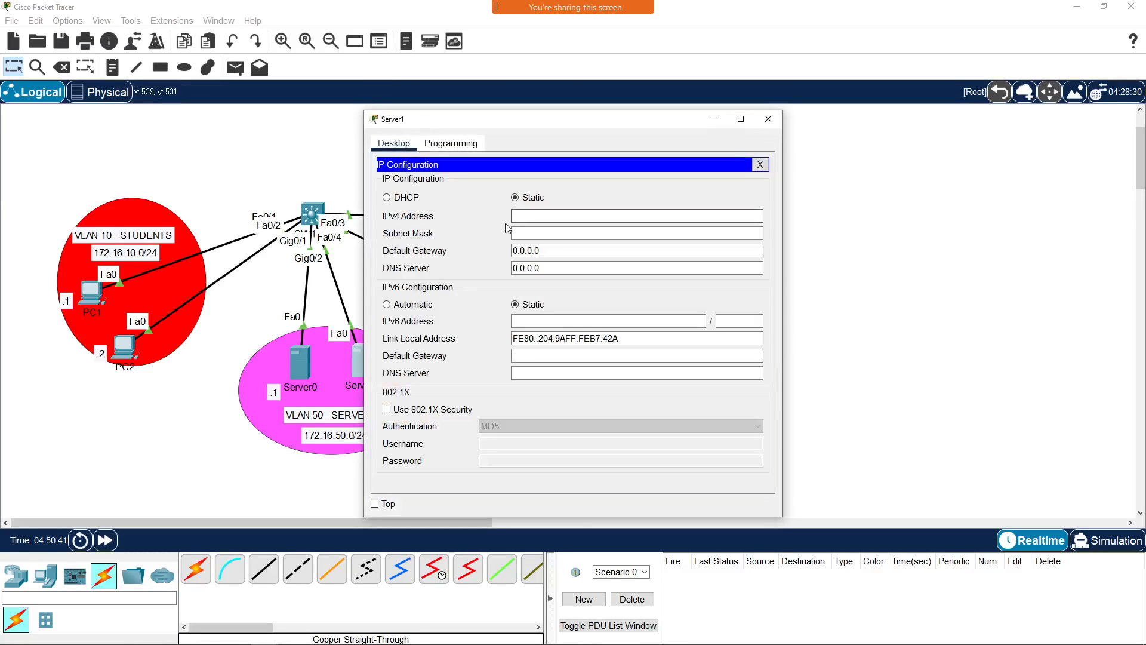
text(172.16)
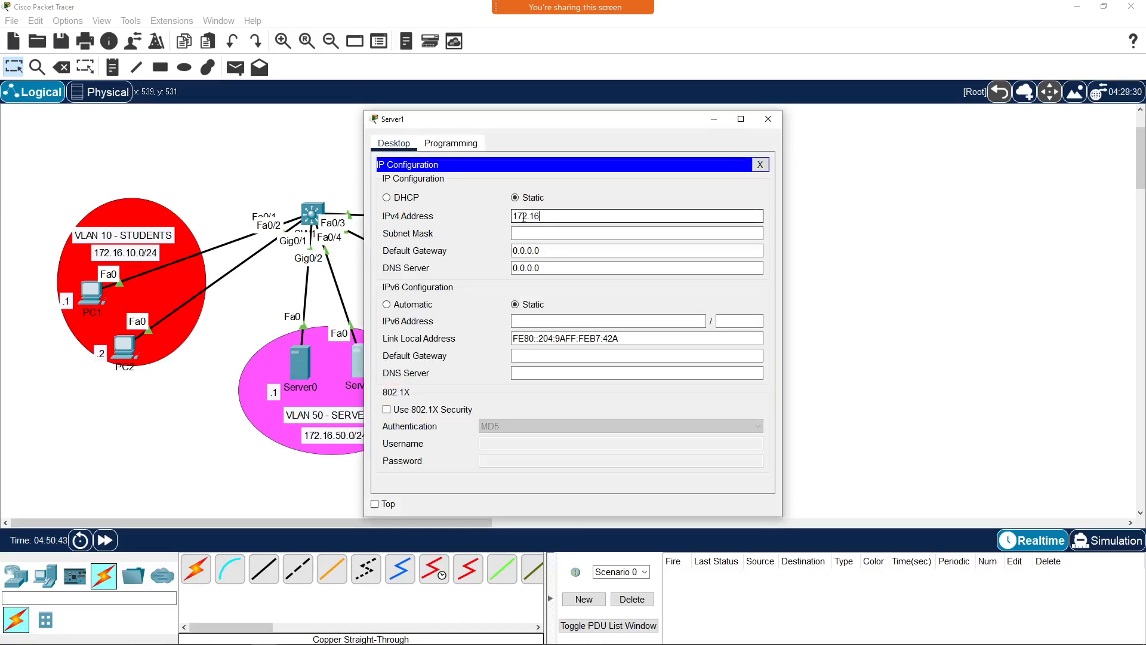
text(.50.2)
Step: Set Server1's subnet mask to 255.255.255.0 and close its configuration
key(Tab)
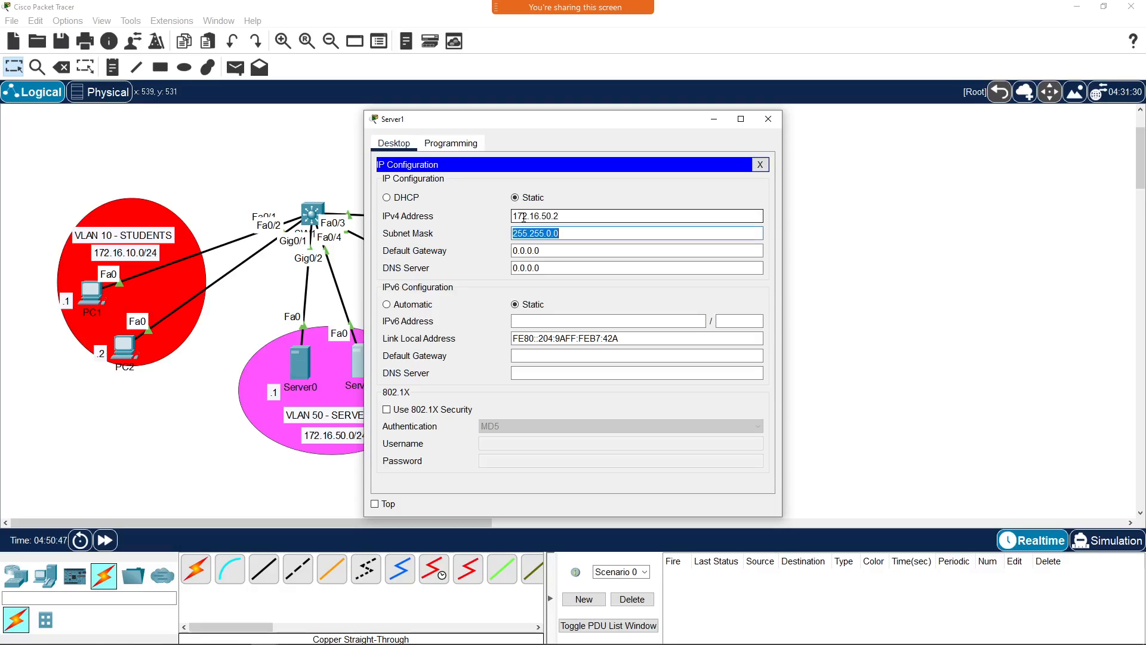
key(Right)
key(BackSpace)
key(BackSpace)
key(BackSpace)
text(255.0)
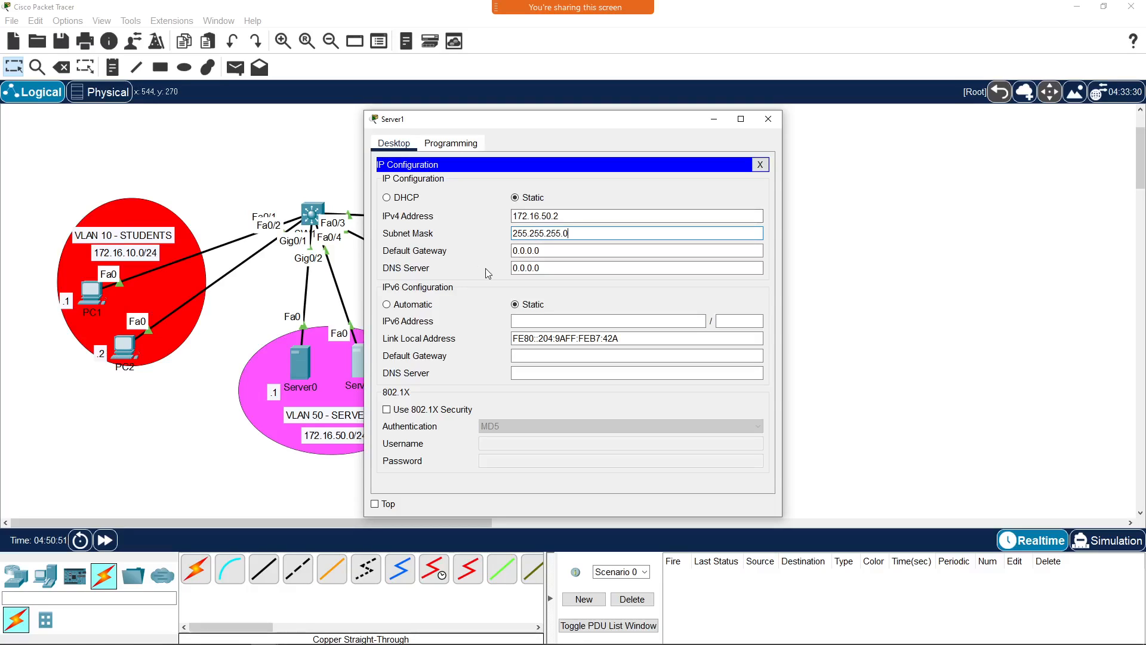
click(760, 164)
click(768, 118)
Step: Assign Laptop0 the static IPv4 address 172.16.20.1 in its IP configuration
click(529, 319)
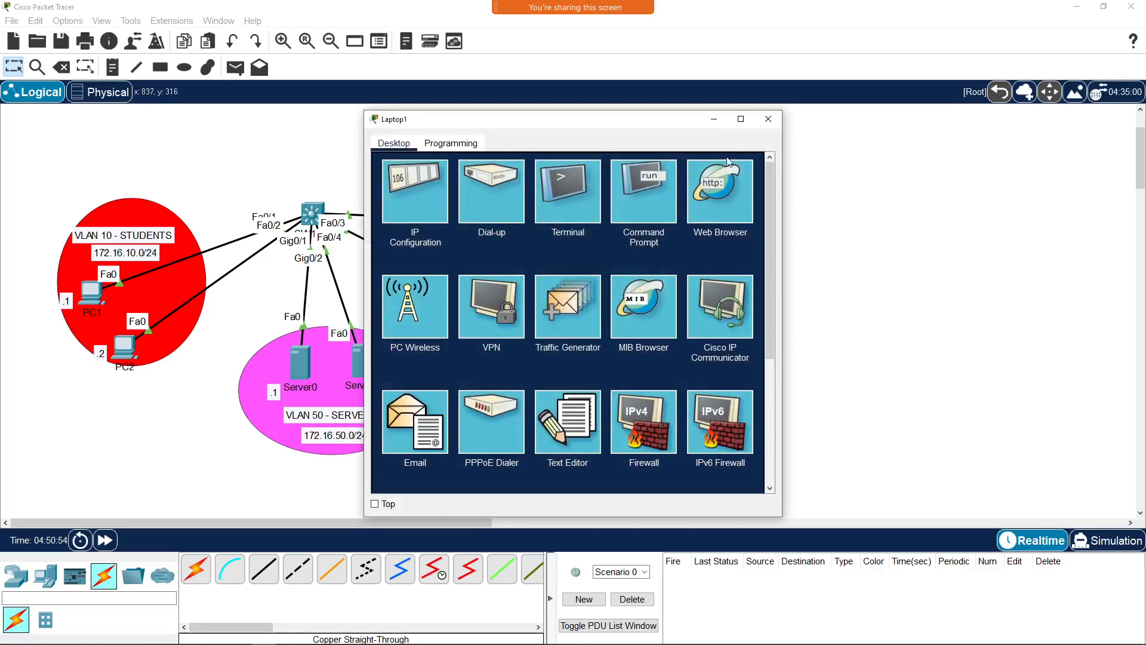
click(768, 119)
click(538, 222)
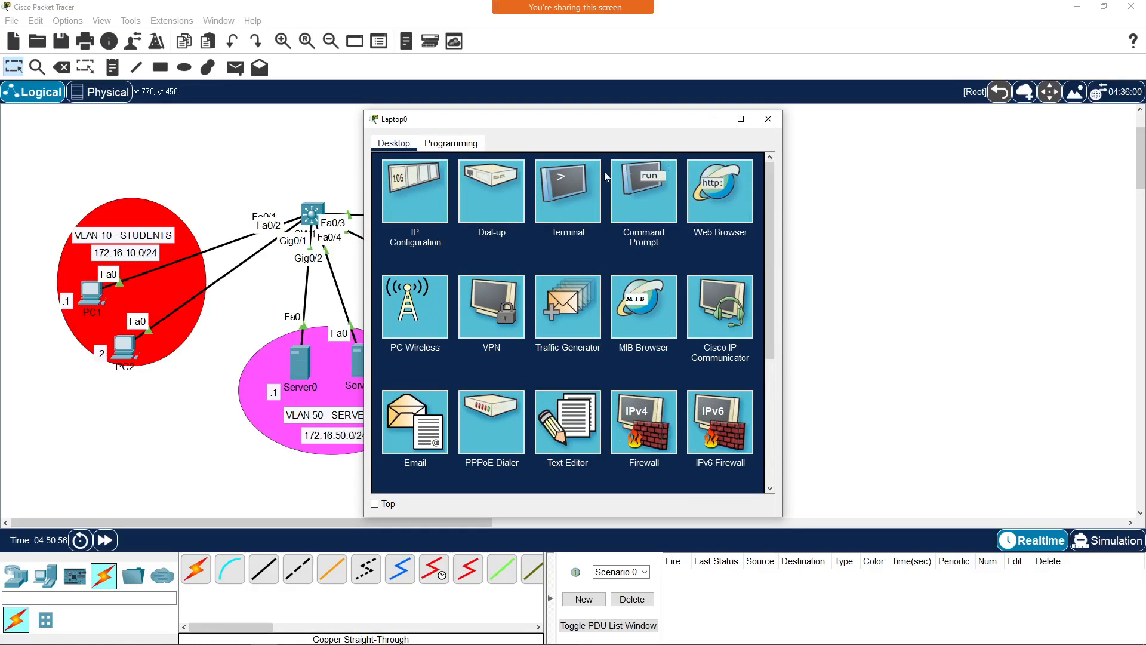
click(421, 203)
click(540, 230)
text(170)
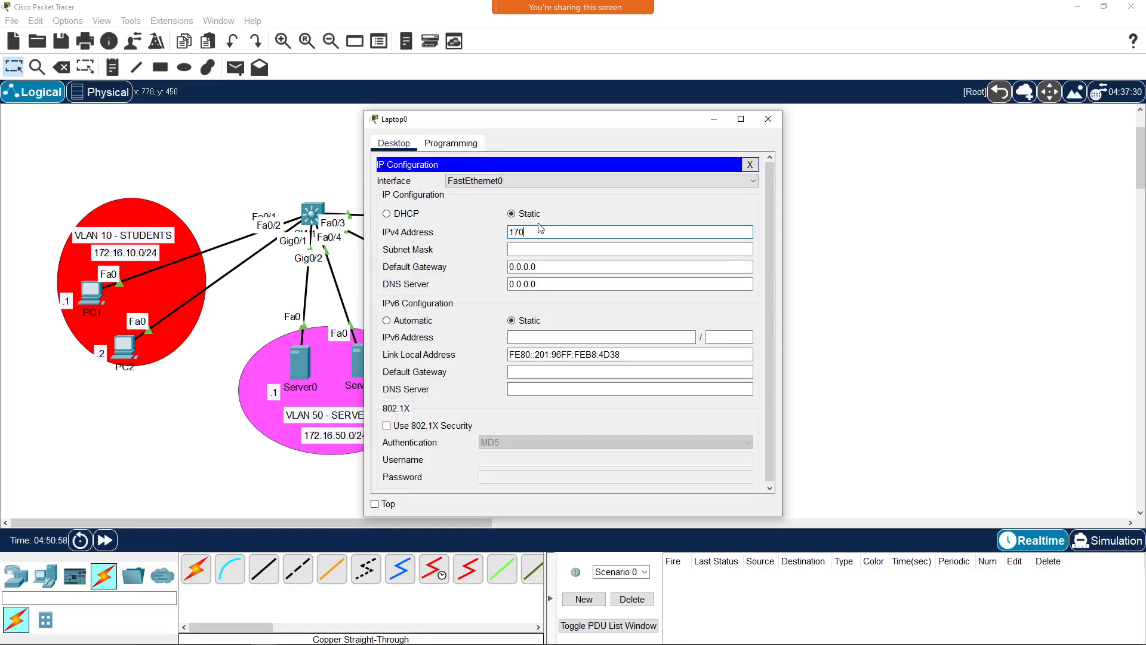
key(BackSpace)
text(2.16.20.1)
Step: Set Laptop0's subnet mask to 255.255.255.0 and close its configuration
key(Tab)
key(End)
key(BackSpace)
key(BackSpace)
text(255.0)
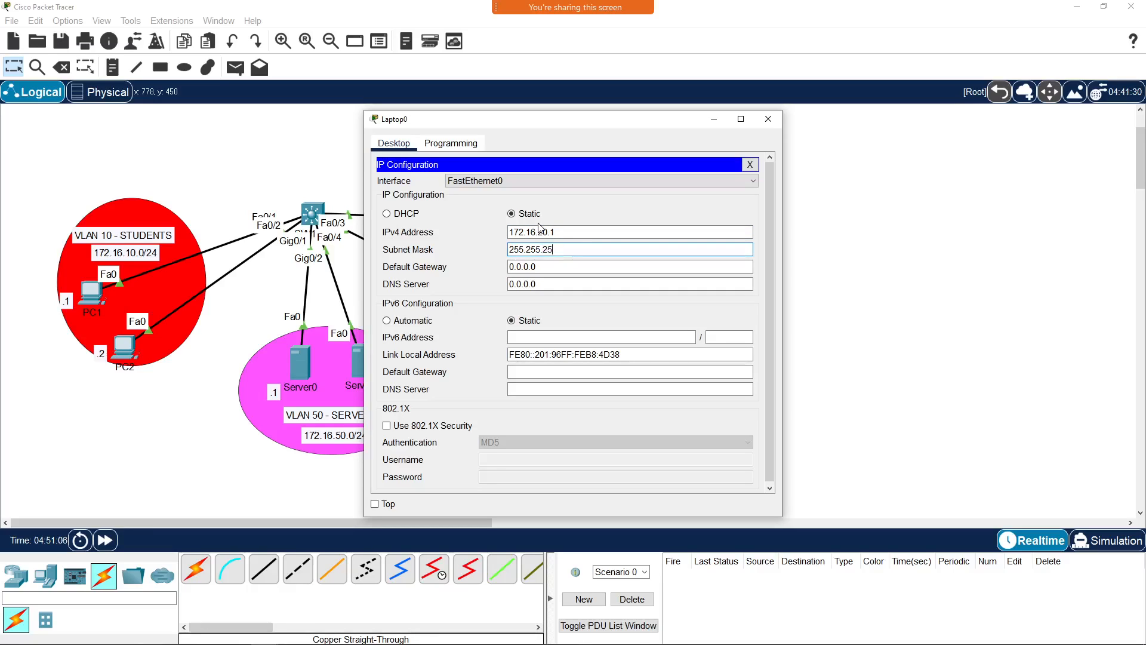
click(750, 165)
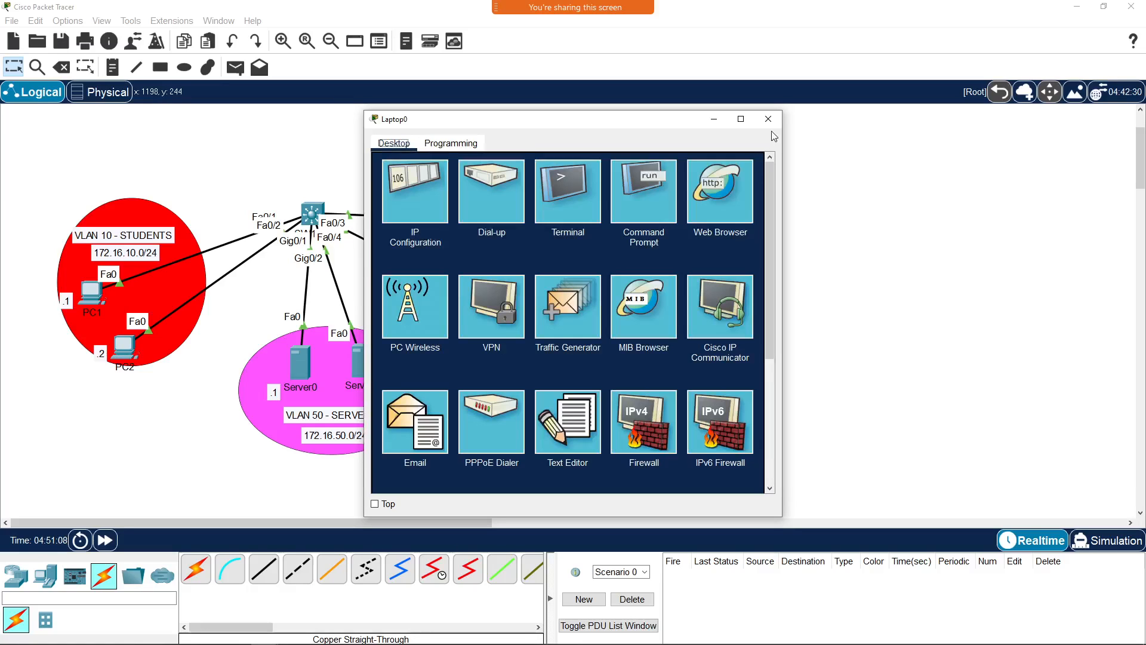
click(768, 119)
Step: Assign Laptop1 the static IPv4 address 172.16.20.2 in its IP configuration
click(553, 252)
click(545, 223)
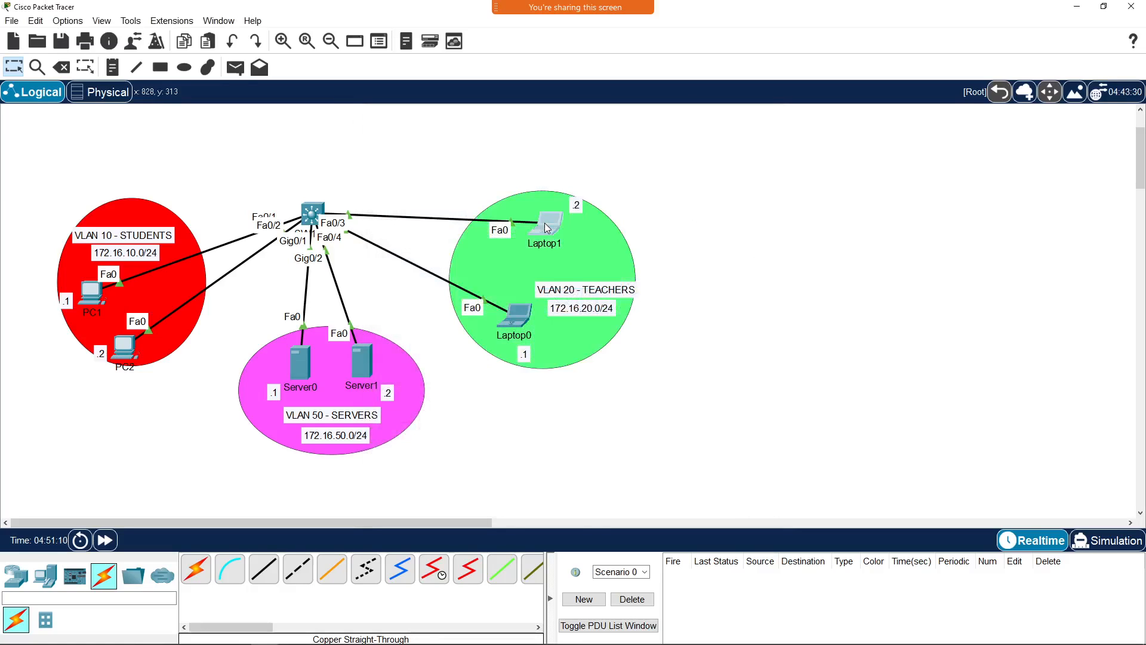
click(427, 199)
click(628, 230)
text(172.1)
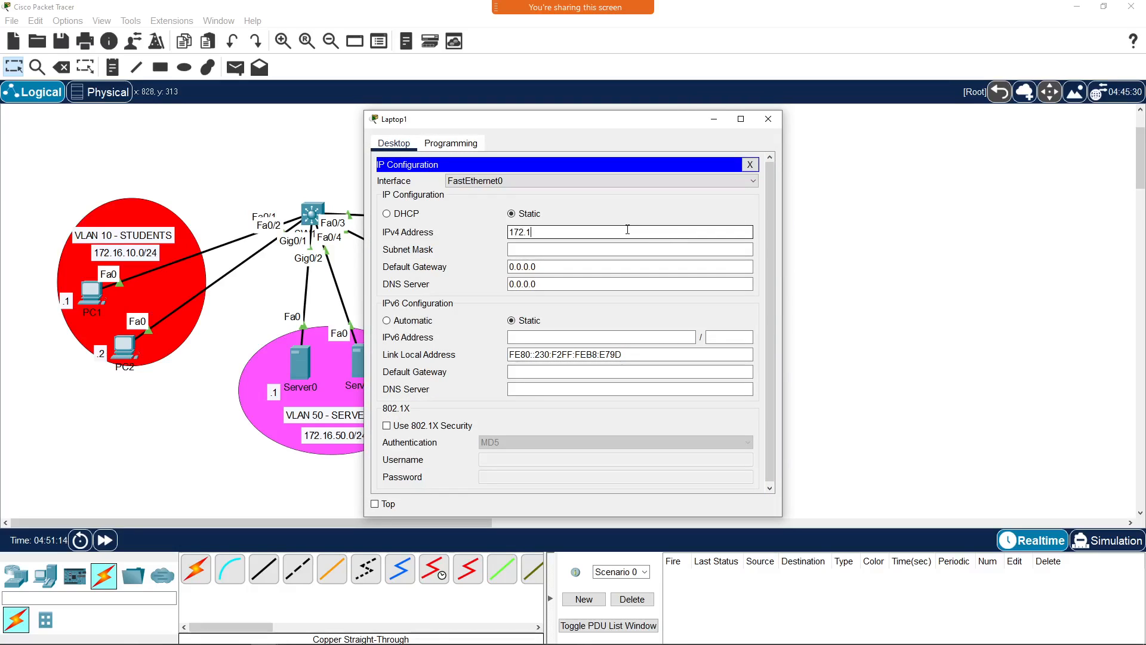
text(6.20.2)
Step: Set Laptop1's subnet mask to 255.255.255.0 and close its configuration
key(Tab)
key(End)
key(BackSpace)
key(BackSpace)
key(BackSpace)
text(255.0)
click(750, 162)
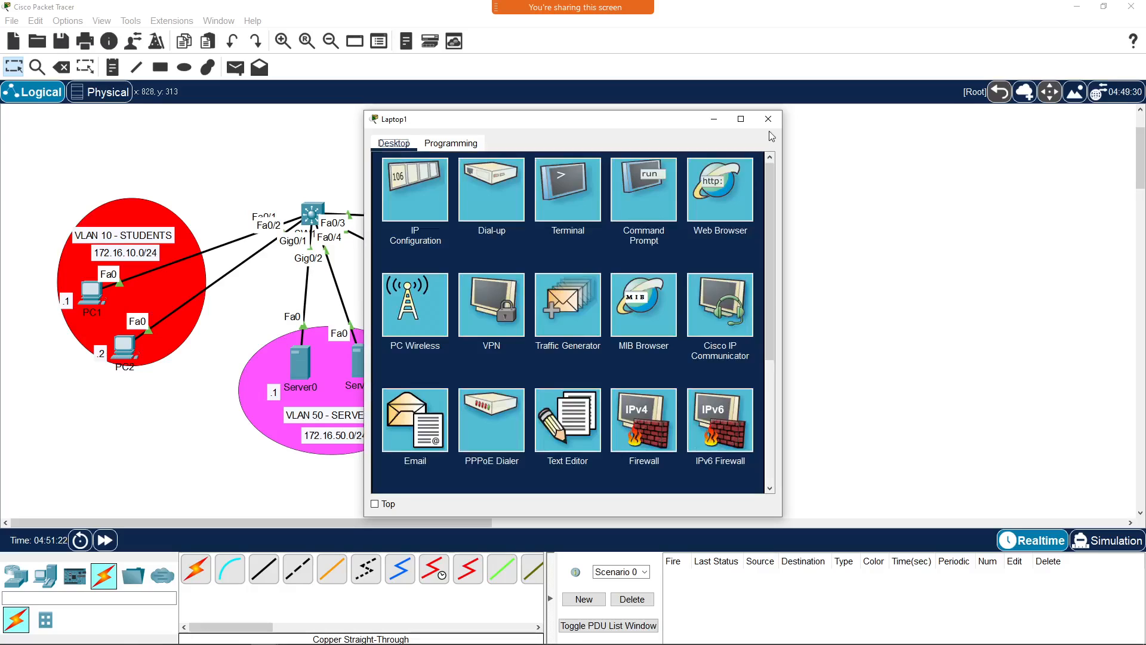
click(768, 118)
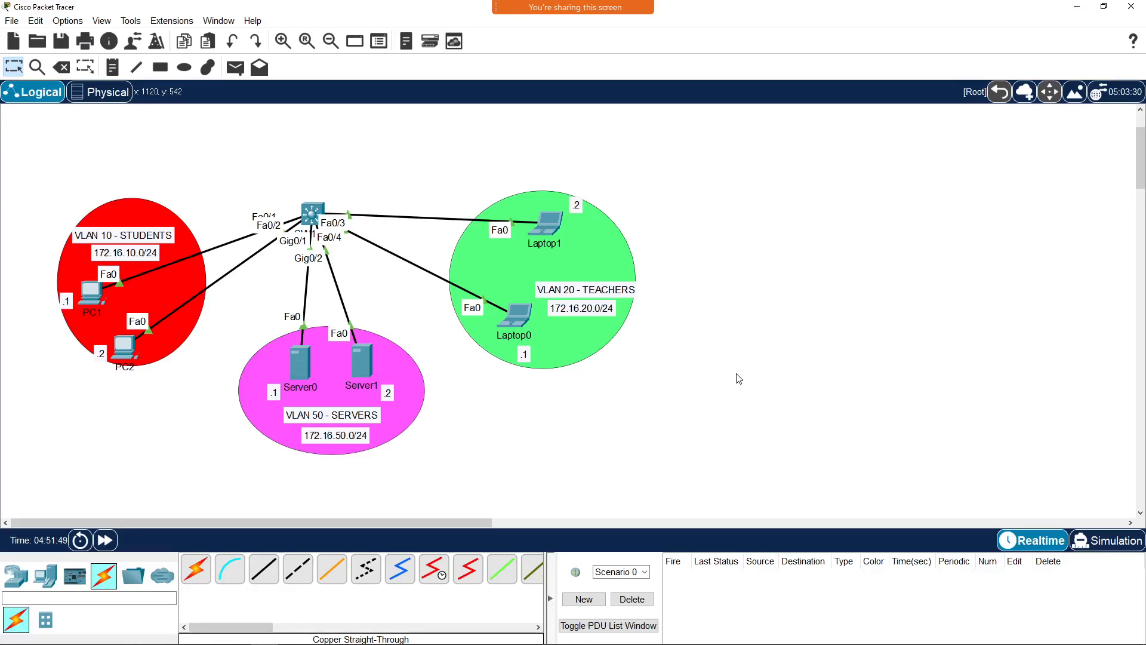
Step: Open the multilayer switch's command line and enter global configuration mode with "en" and "conf t"
click(309, 215)
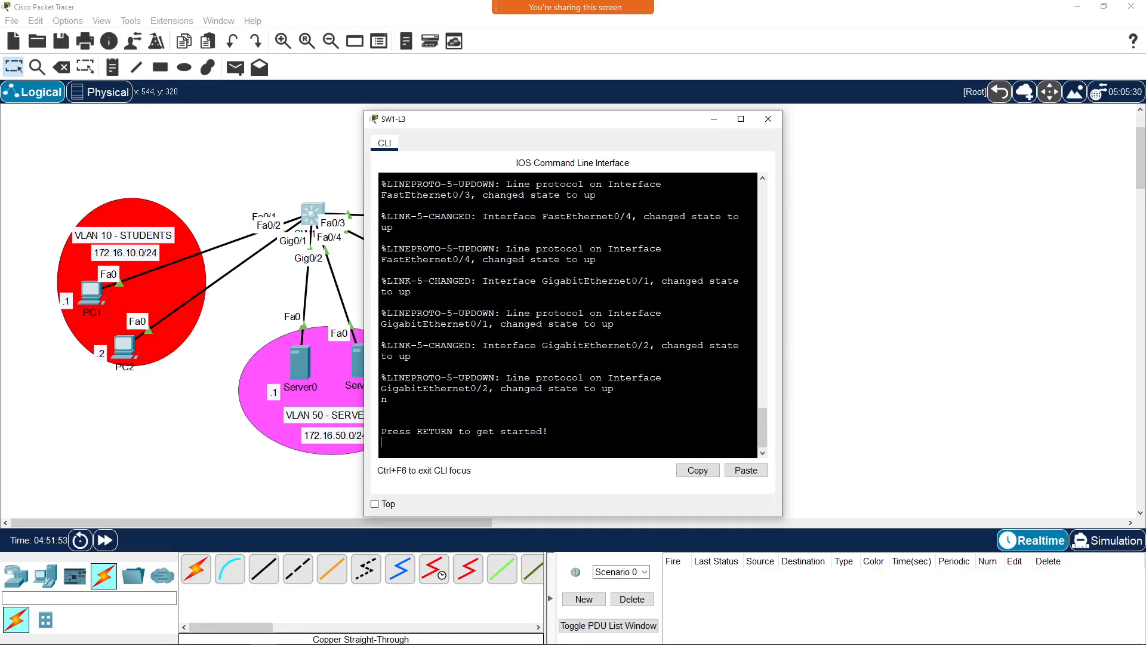
key(Return)
key(Return)
text(en)
key(Return)
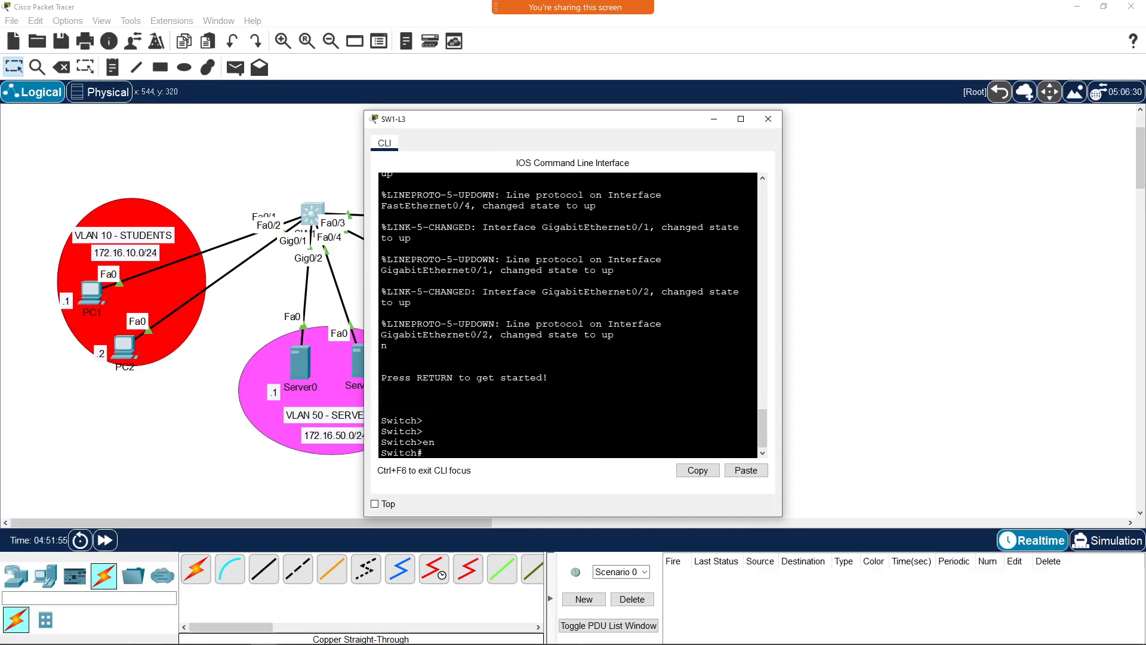
text(conf t)
key(Return)
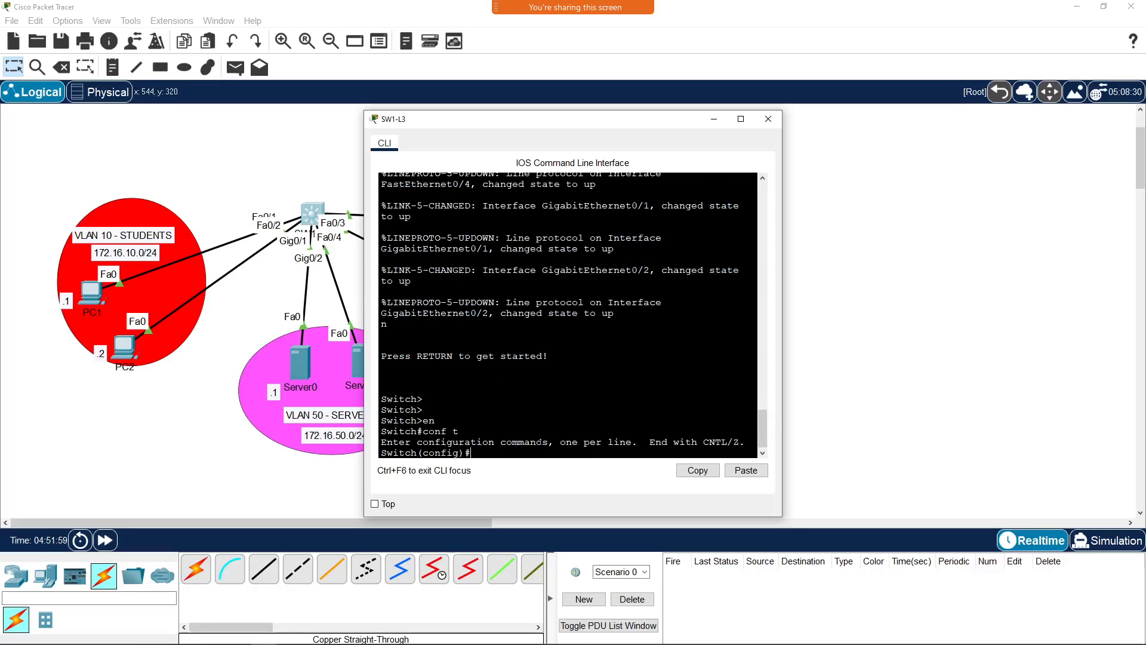
Step: Set the switch's hostname to SW1-L3 and list its existing VLANs with "do show vlan brief"
text(hostname SW1-L3)
key(Return)
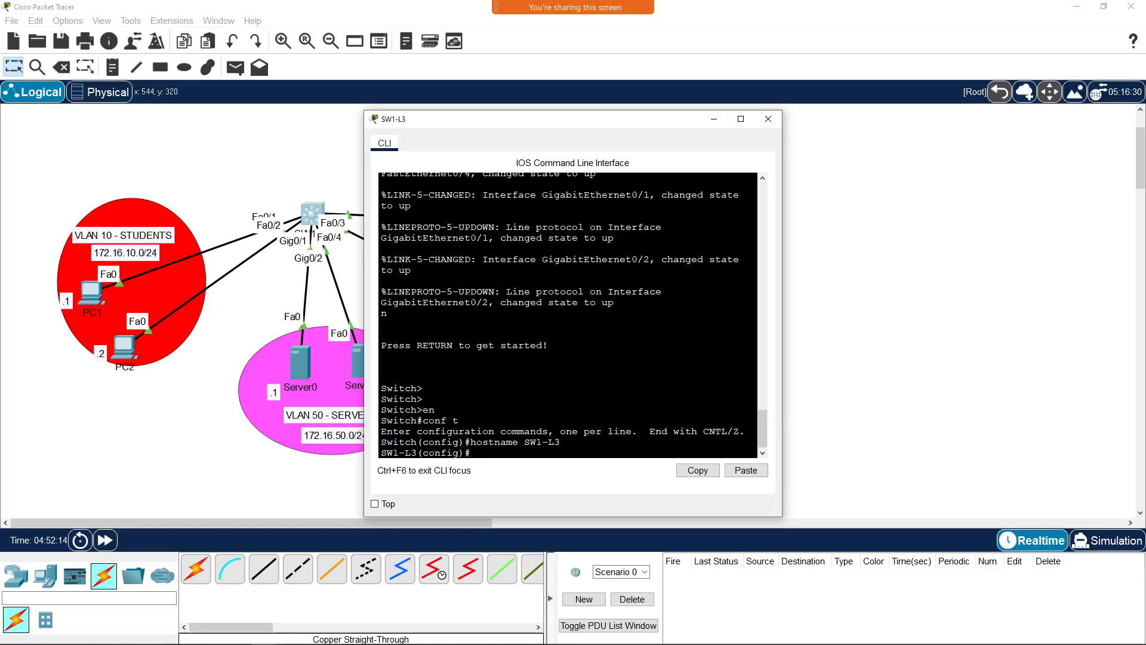
text(o show vlan brief)
key(Return)
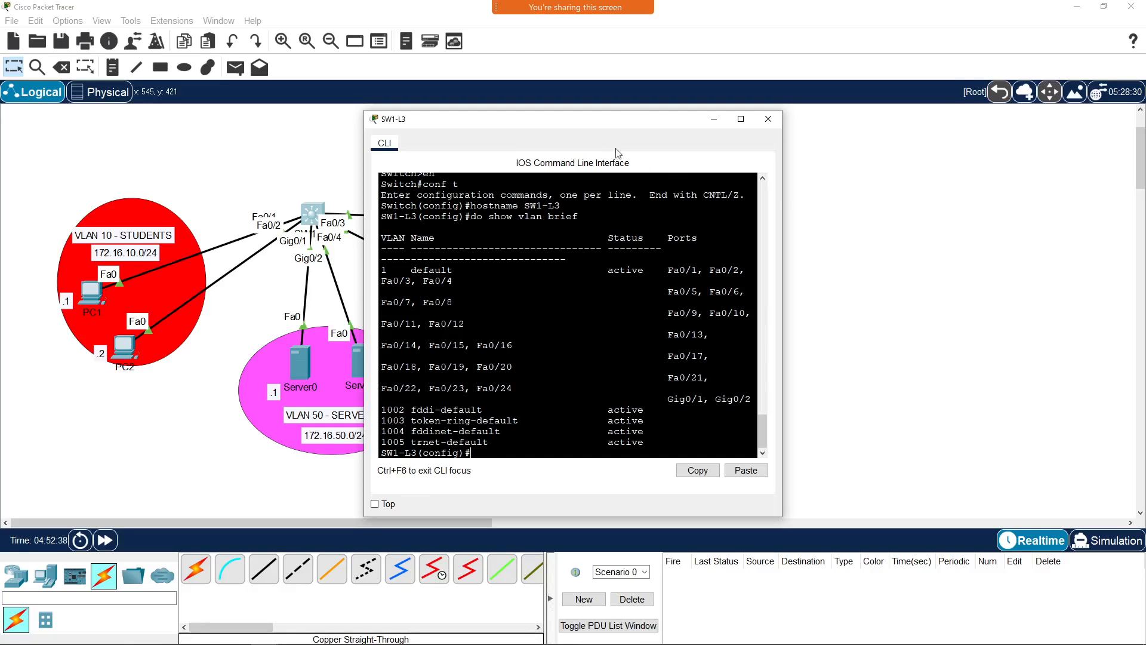
drag(616, 118, 903, 92)
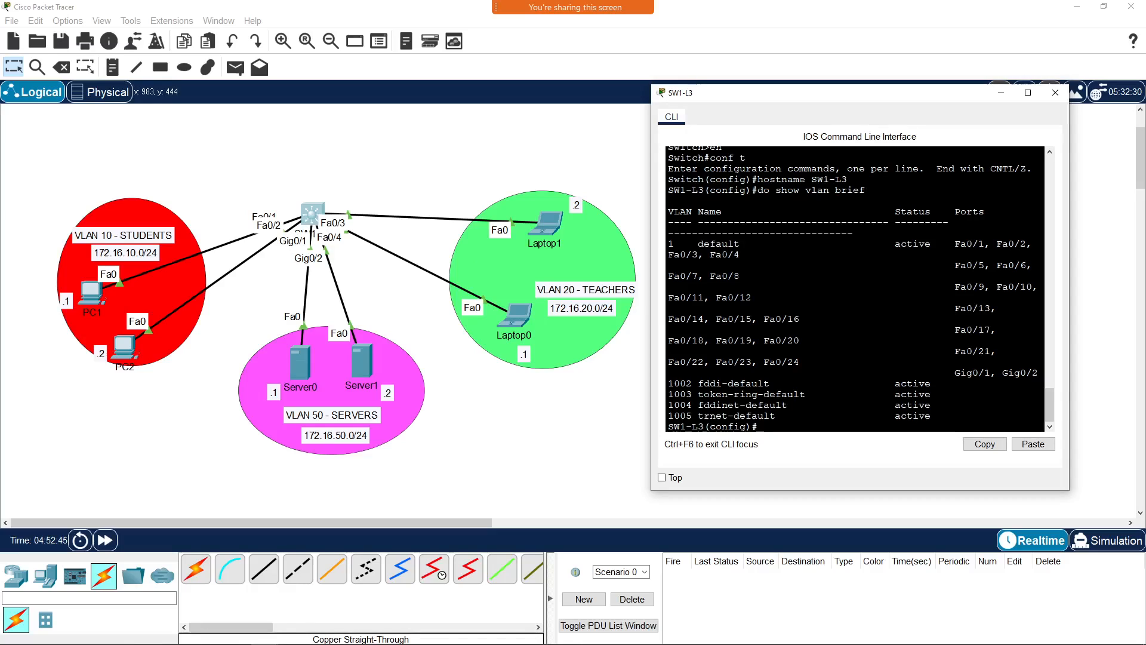
drag(936, 416, 659, 215)
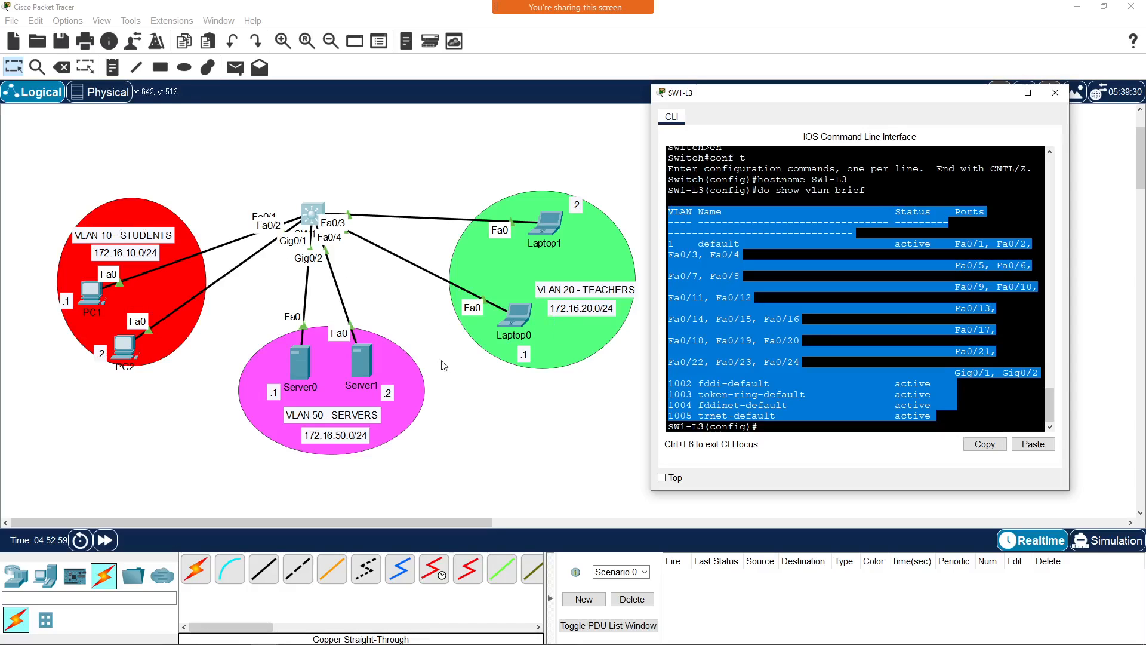
click(770, 431)
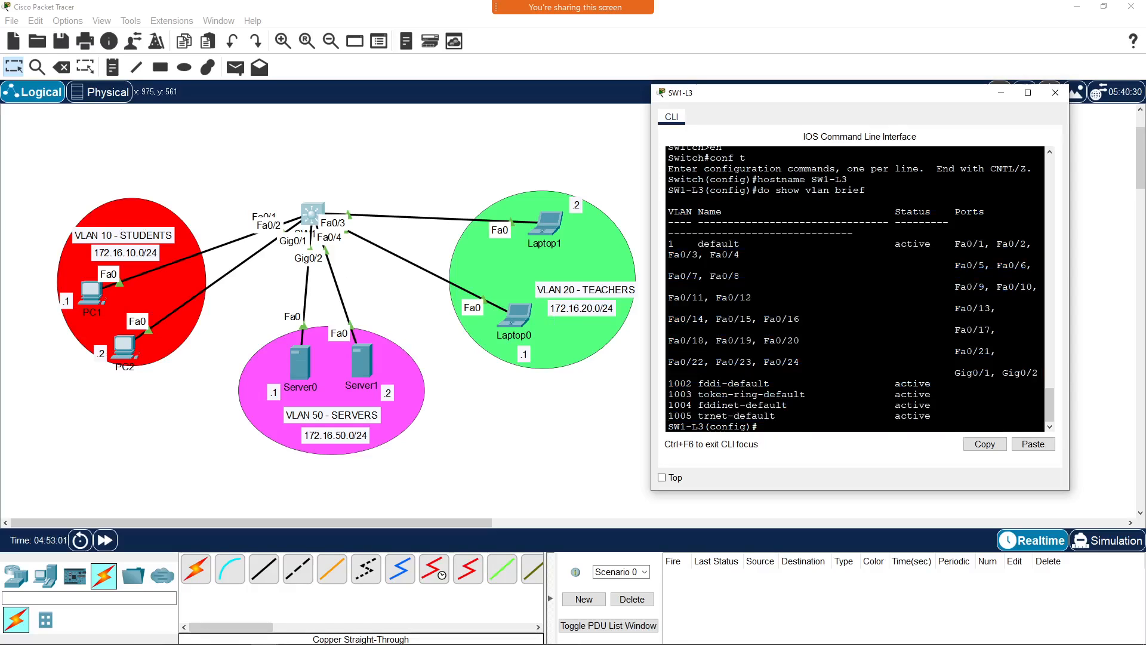
key(Return)
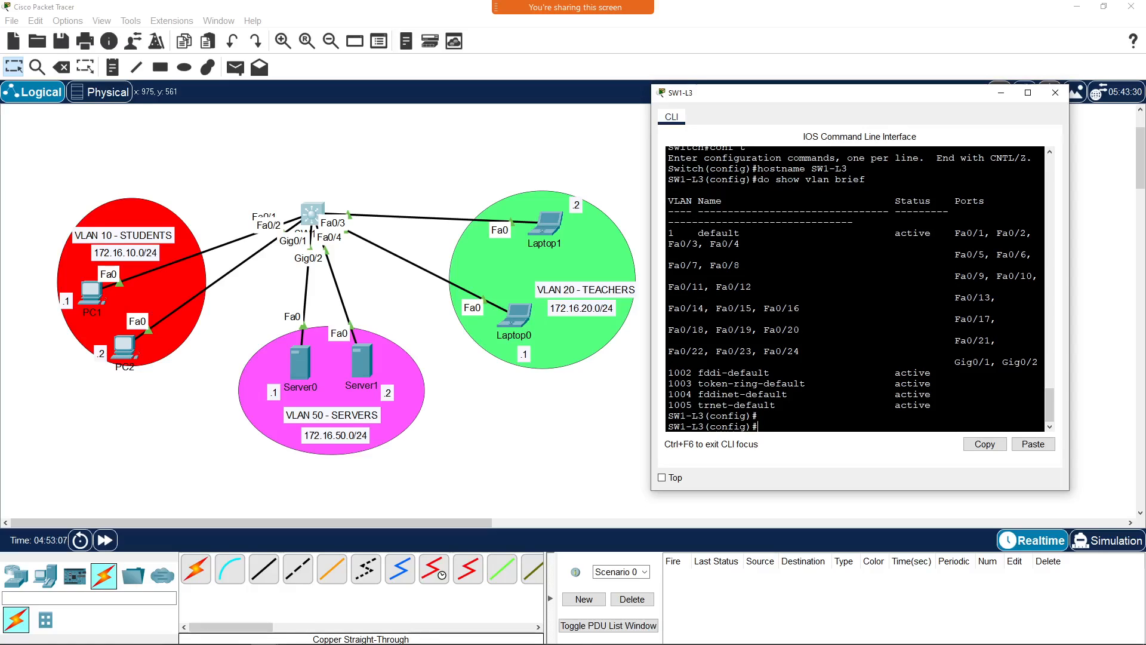
Step: Create VLAN 10 on the switch, name it STUDENTS, and return to global configuration mode
text(vlan 10)
key(Return)
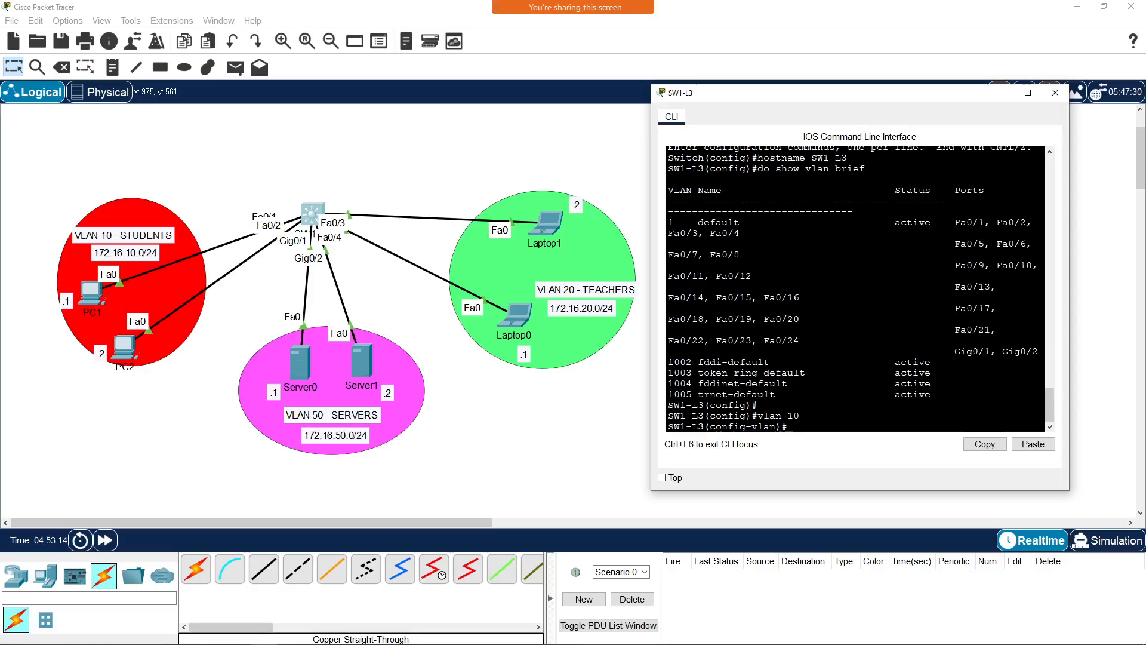
text(name STUDENTS)
key(Return)
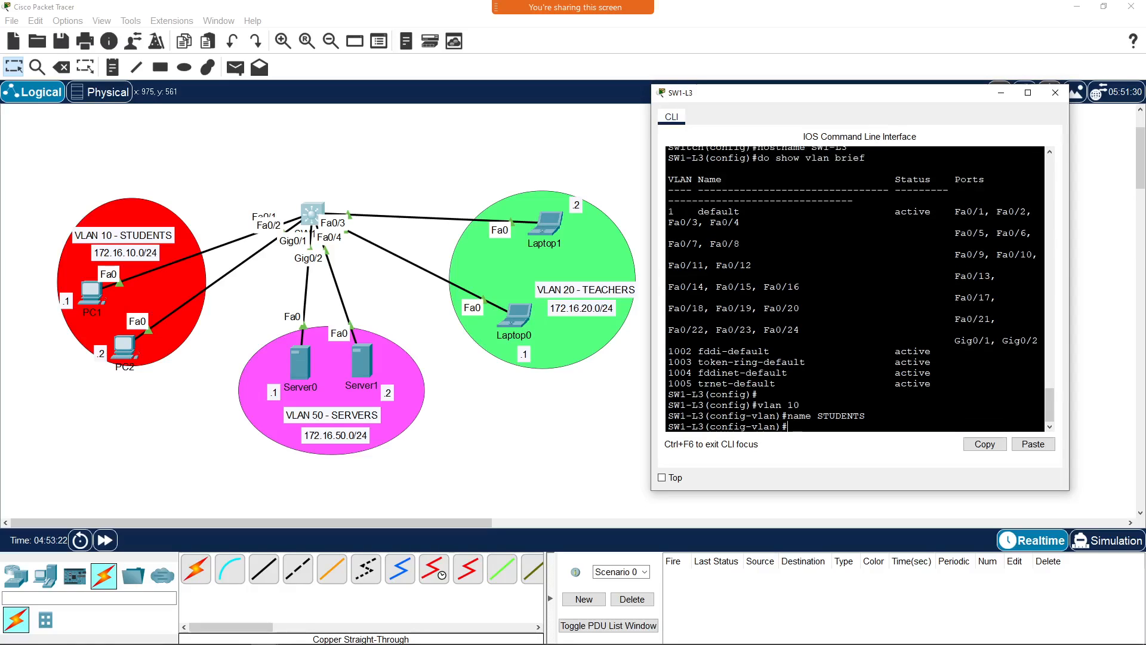
text(exit)
key(Return)
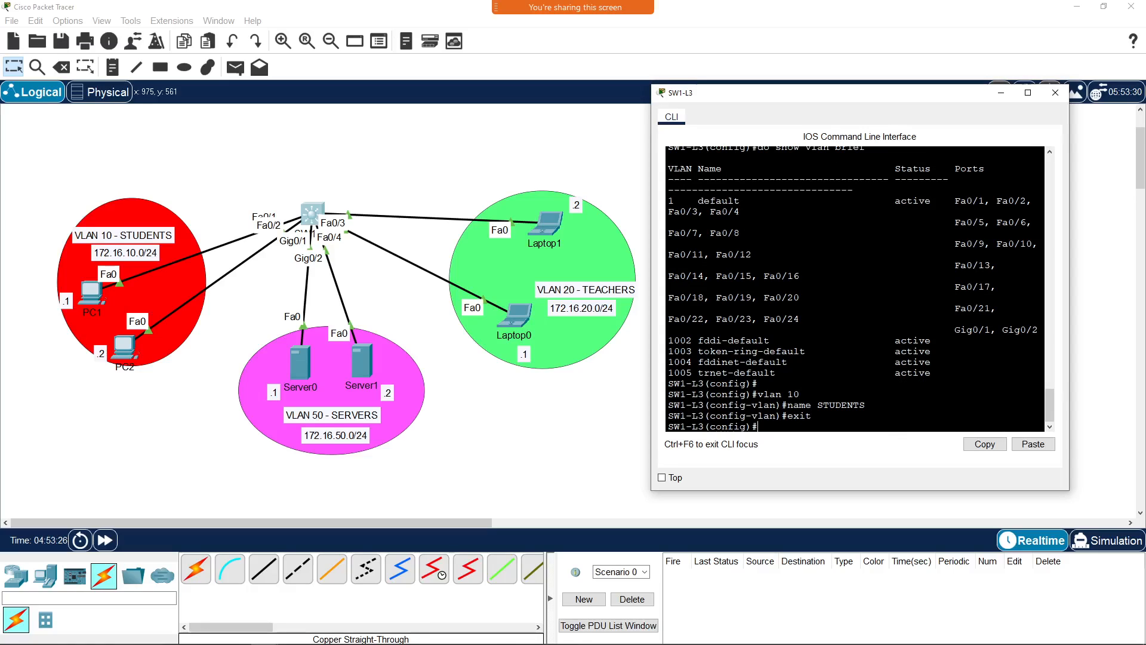
Step: Create VLAN 20 with the name TEACHERS and return to global configuration mode
text(vlan 20)
key(Return)
text(name)
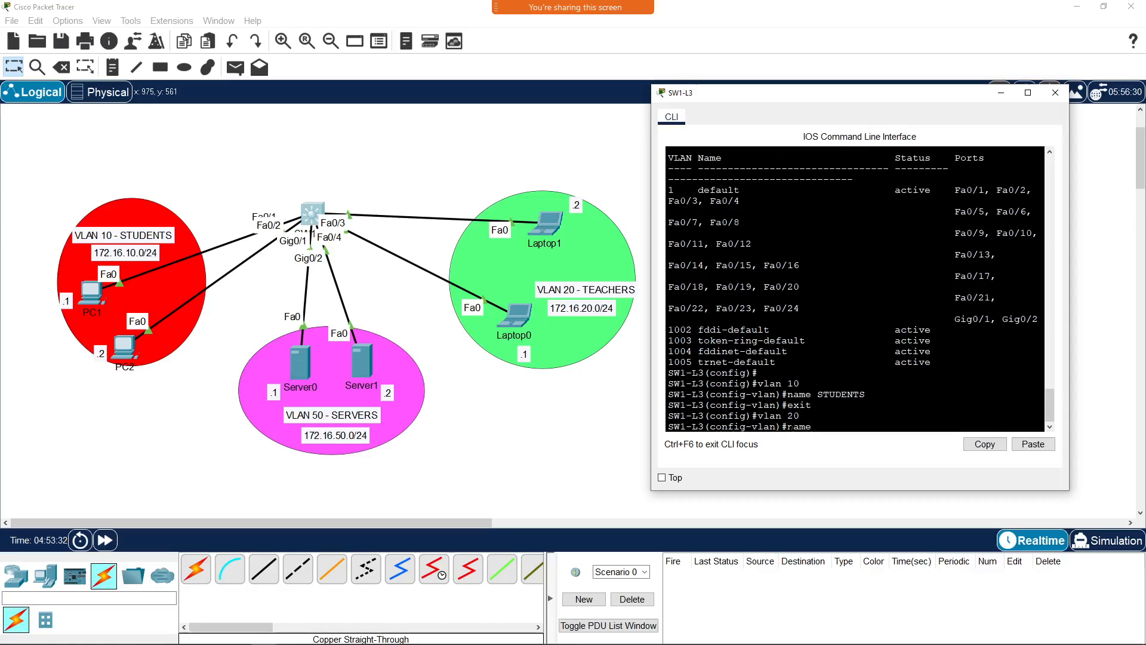
text( TEACHERS)
key(Return)
text(exit)
key(Return)
Step: Create VLAN 50 with the name SERVERS and return to global configuration mode
text(vlan 5)
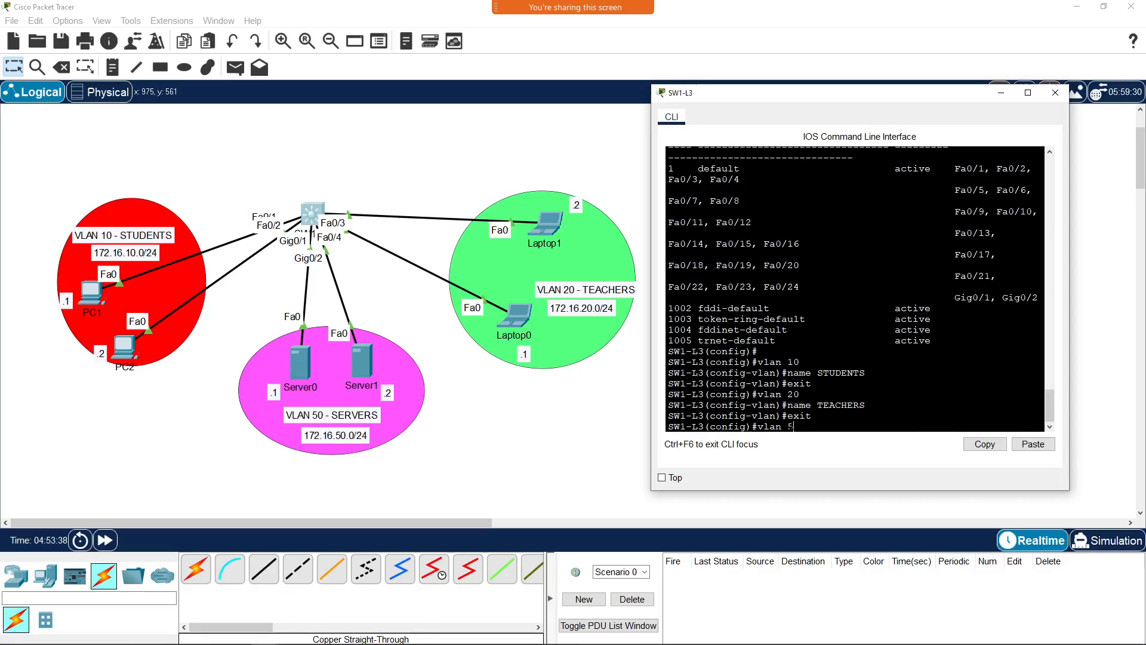
text(0)
key(Return)
text(ramne)
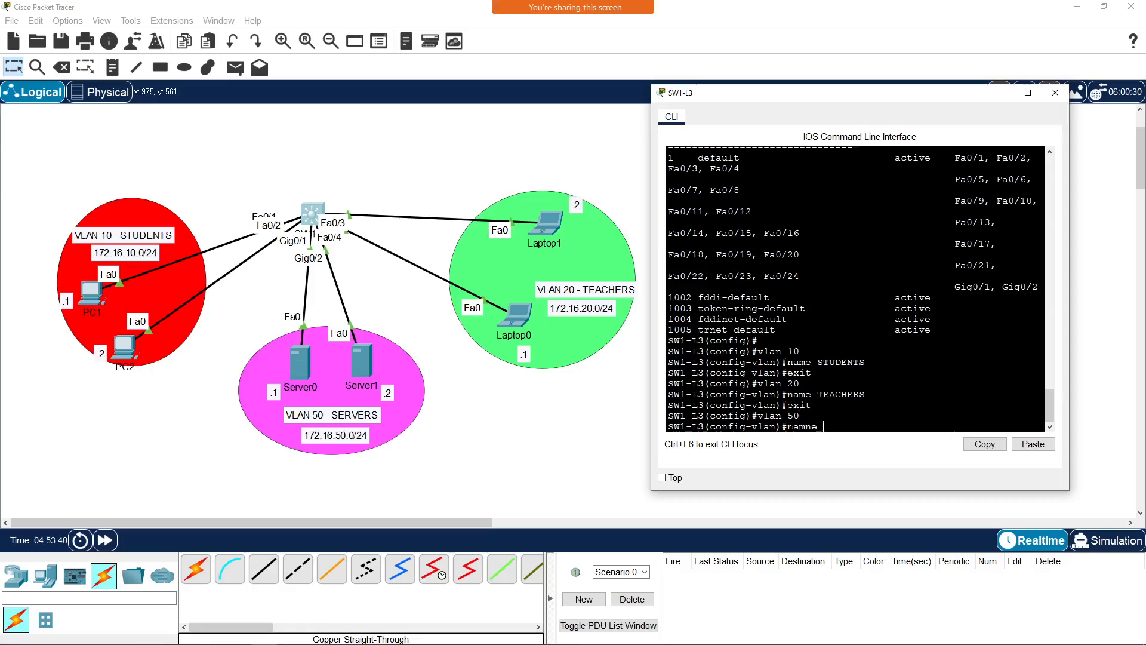
key(BackSpace)
key(BackSpace)
text(e SERVERS)
key(Return)
text(exit)
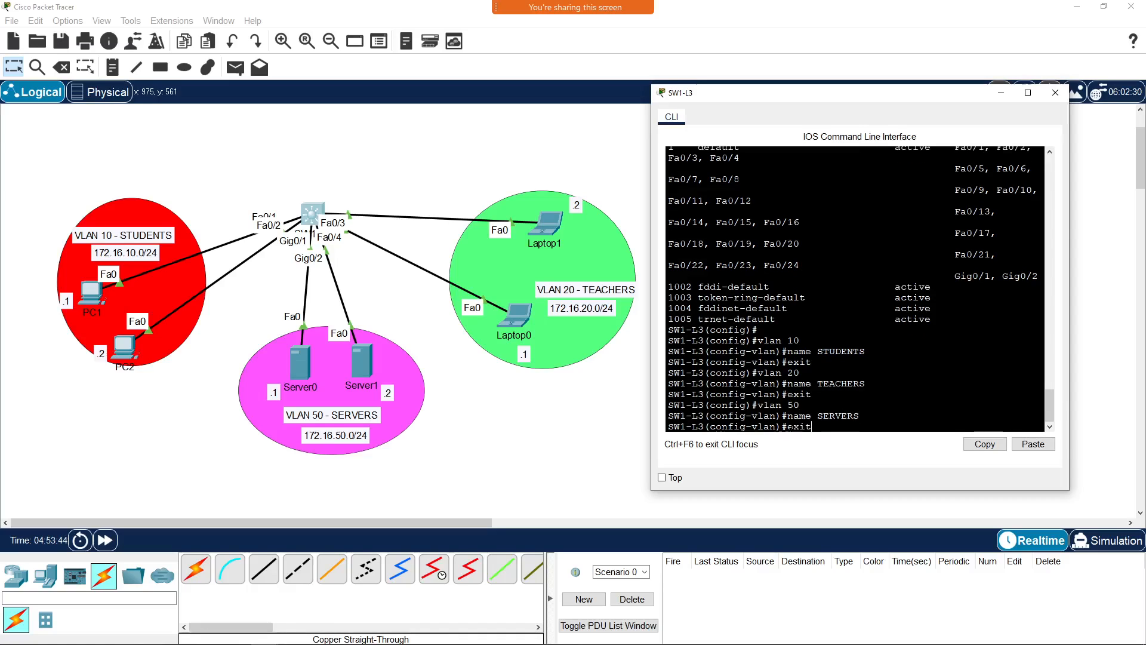
key(Return)
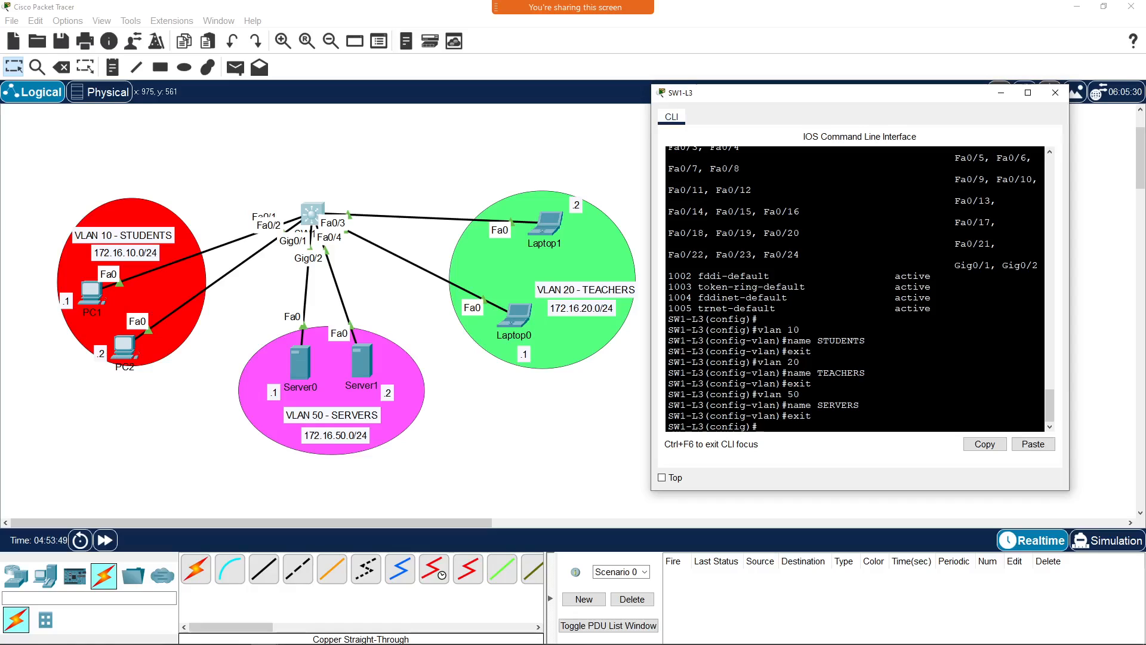
Step: Display the brief VLAN table and check the entries for VLANs 10, 20 and 50
text(do show vlan brief)
key(Return)
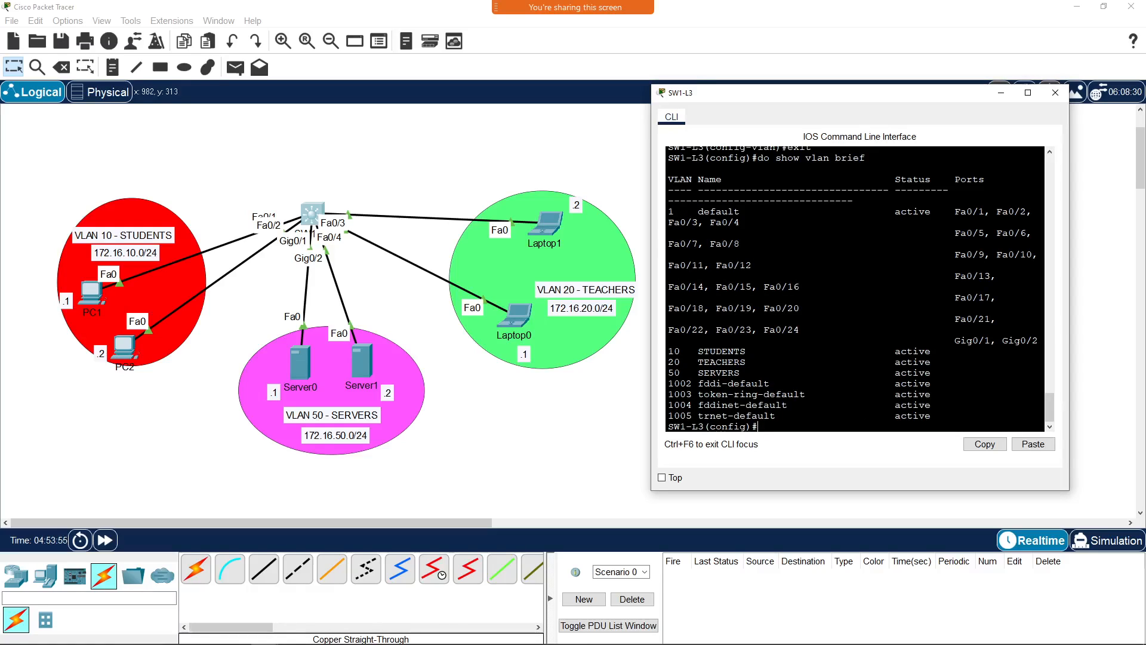
drag(931, 373, 668, 351)
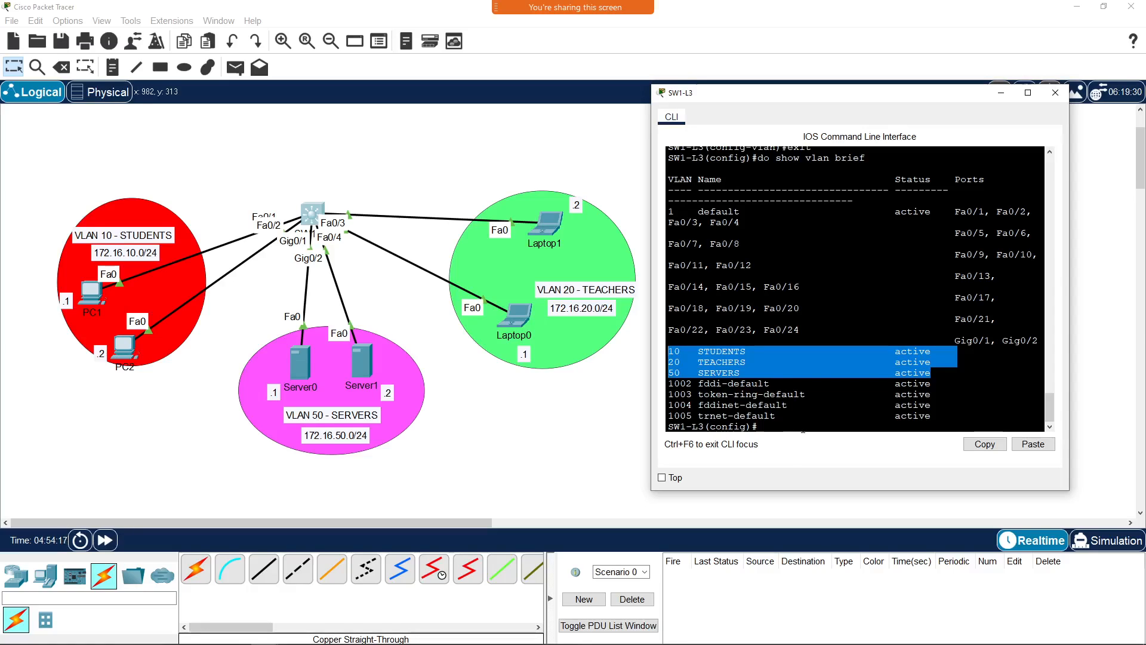
click(804, 431)
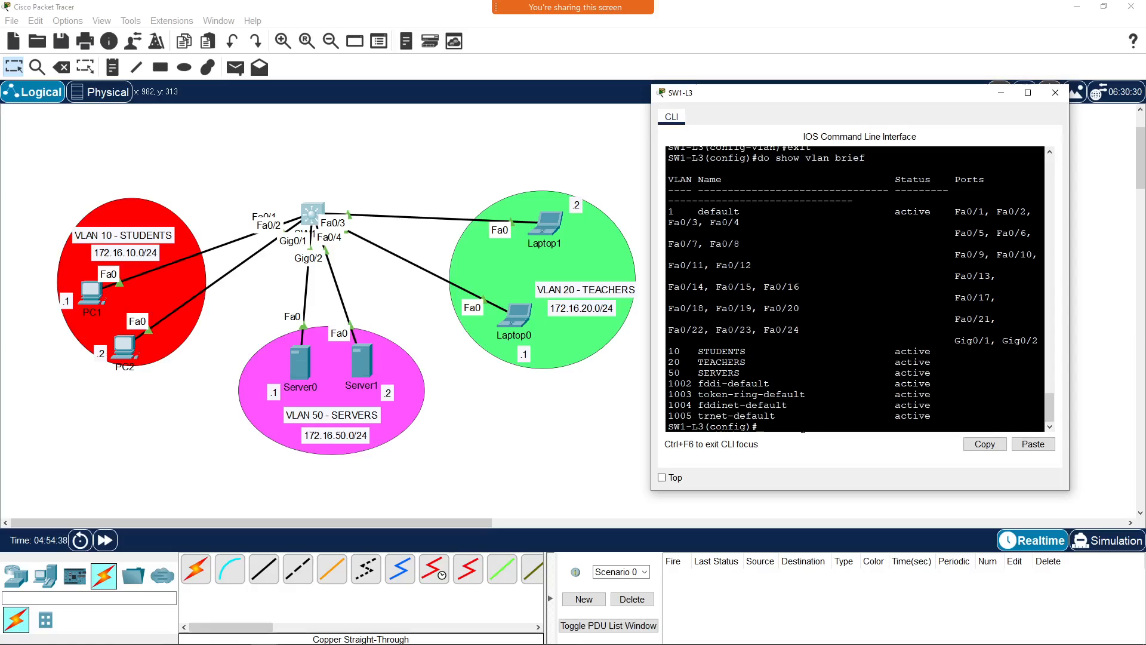
Step: Enter interface range configuration for ports fa0/1-2 on the switch
text(interface )
text(range)
key(BackSpace)
key(BackSpace)
key(BackSpace)
text(fa0/12-)
key(BackSpace)
key(BackSpace)
text(-2)
key(BackSpace)
key(BackSpace)
text(,fa0/)
text(2)
key(BackSpace)
key(BackSpace)
key(BackSpace)
key(BackSpace)
key(BackSpace)
key(BackSpace)
text(-2)
key(Return)
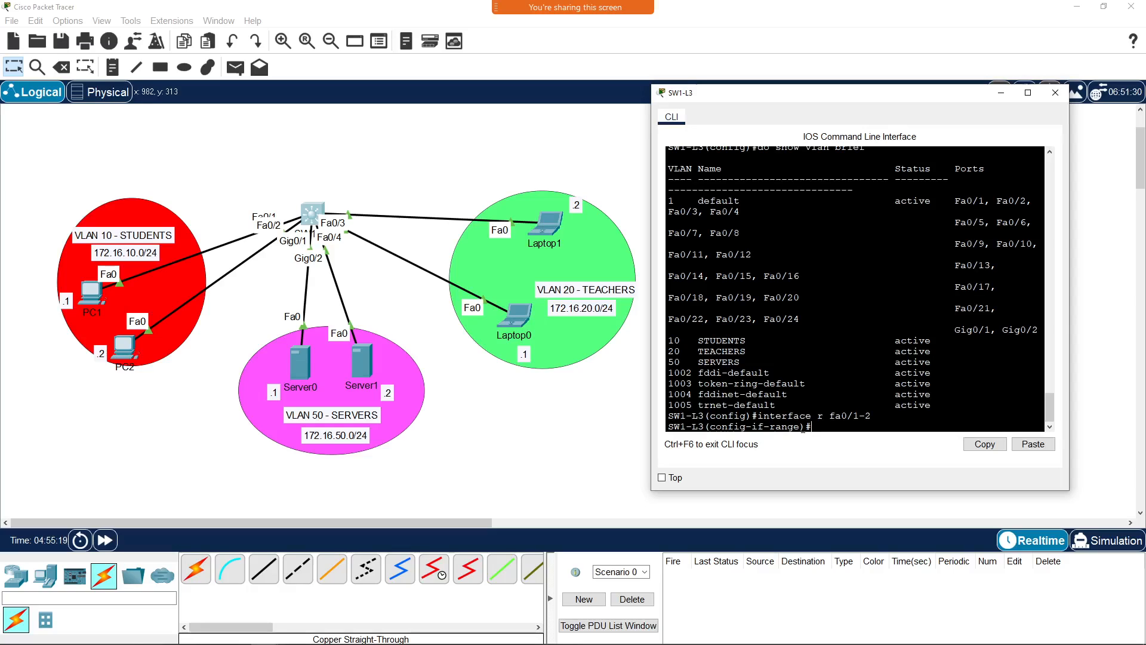
Step: Set the fa0/1-2 range to switchport access mode in VLAN 10 and return to global configuration mode
text(switchpor)
text(t mode acces)
text(s)
key(Return)
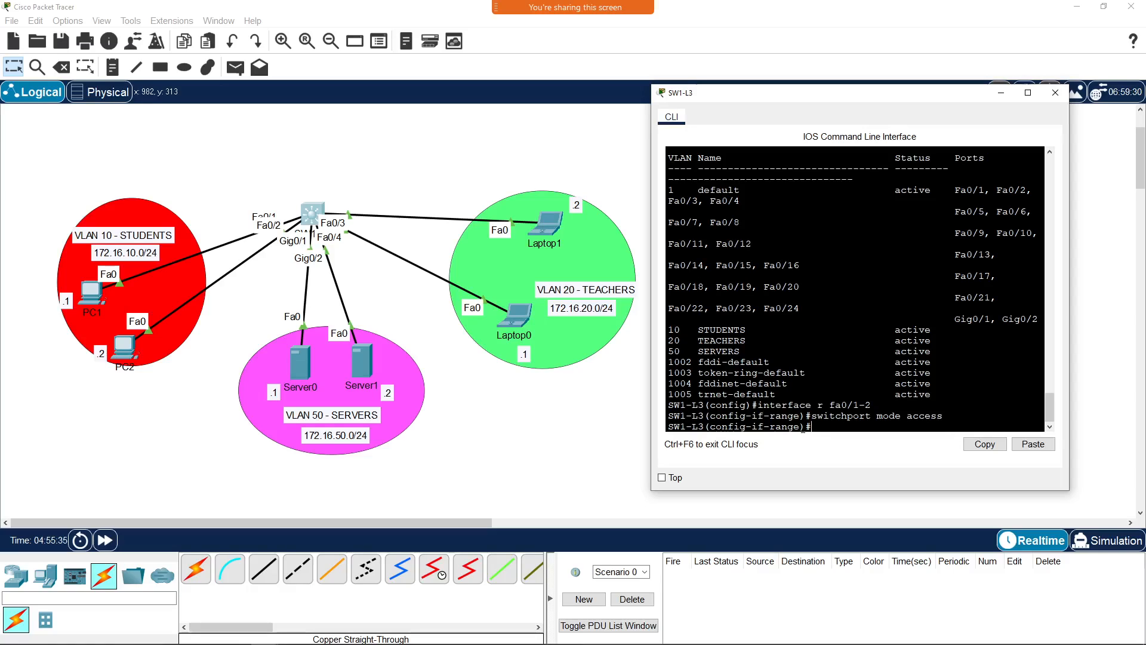
text(witchport access vlan )
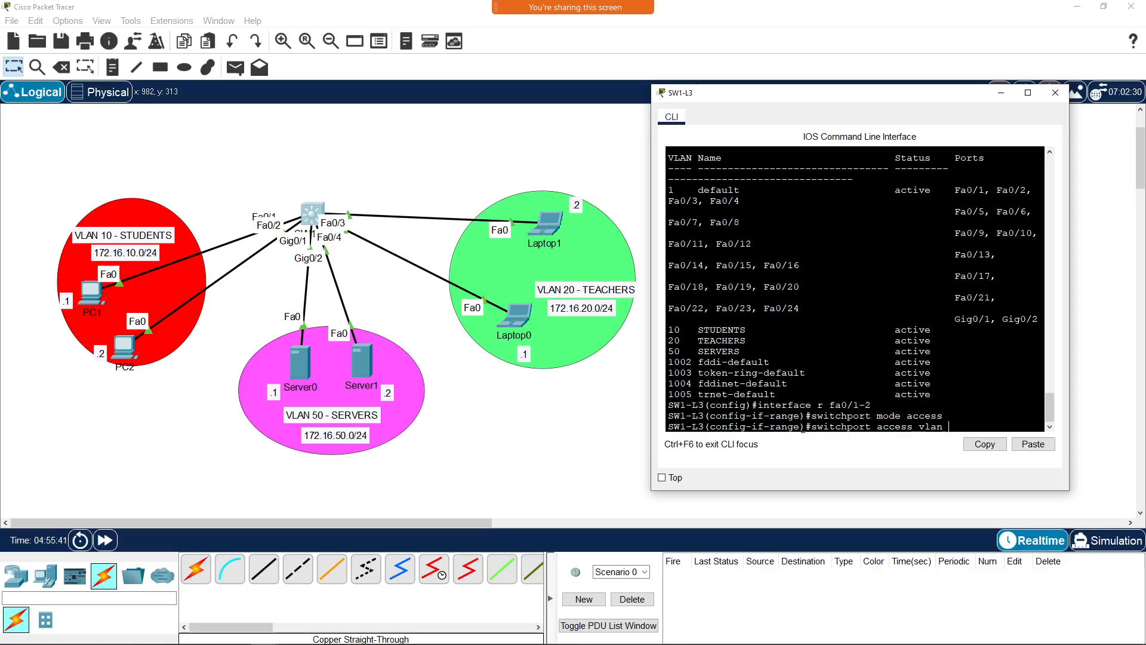
text(10)
key(Return)
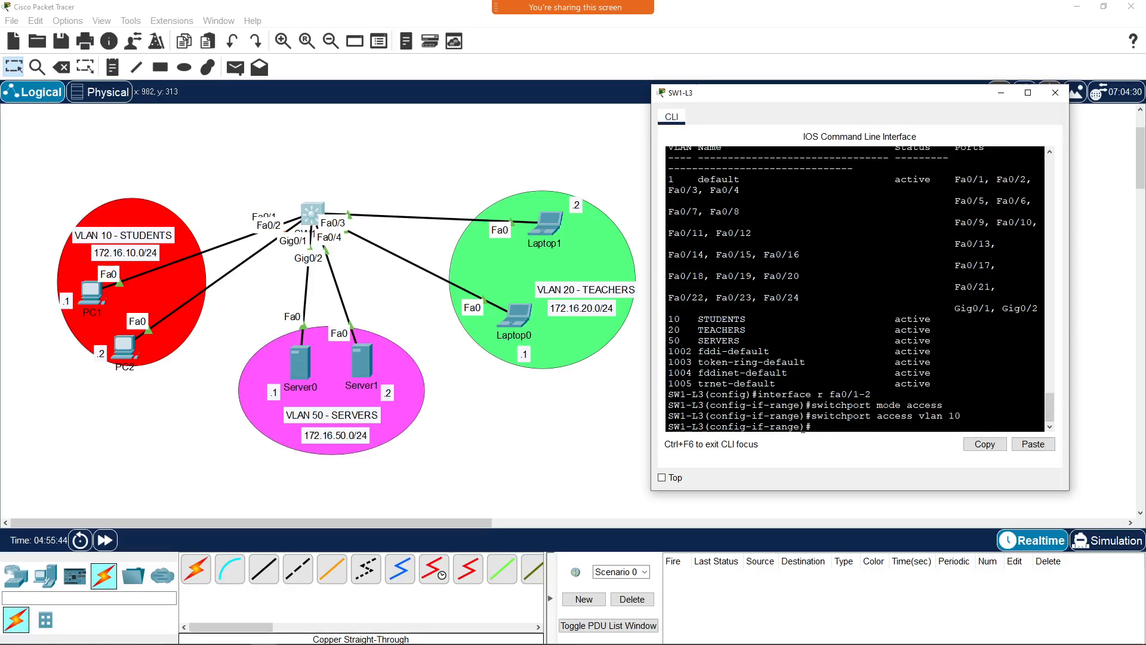
text(exit)
key(Return)
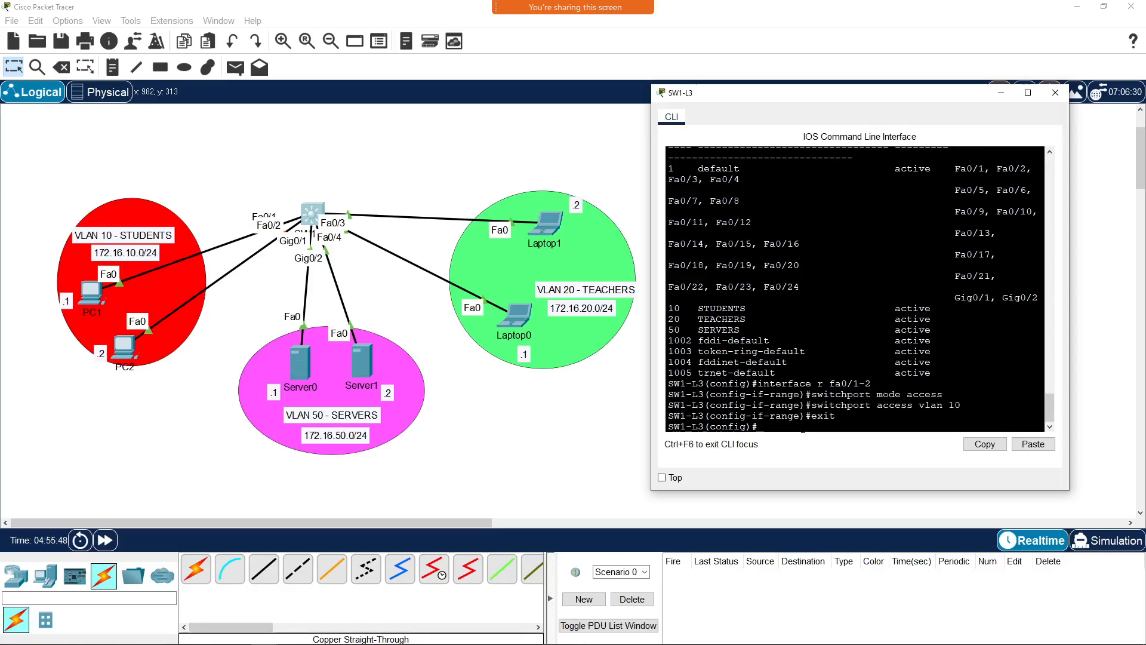
Step: Configure the interface range fa0/3-4 as access ports in VLAN 20 and return to global configuration mode
text(interface r fa0/3-4)
key(Return)
text(switchport mode access)
key(Return)
text(switchport access vlan)
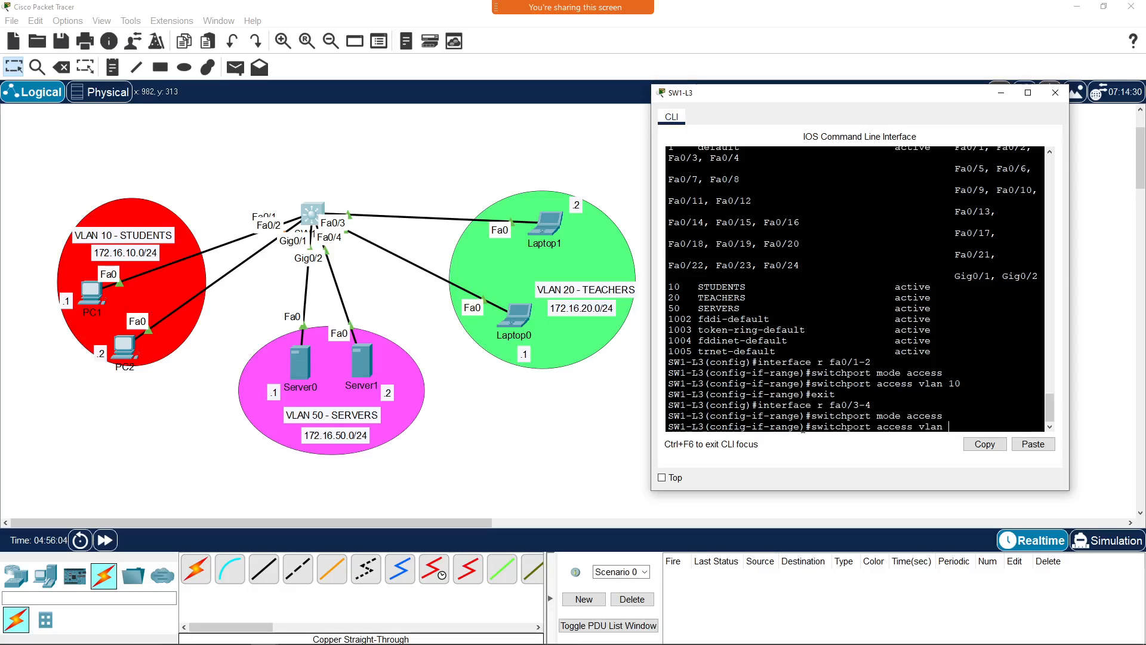
text( 20)
key(Return)
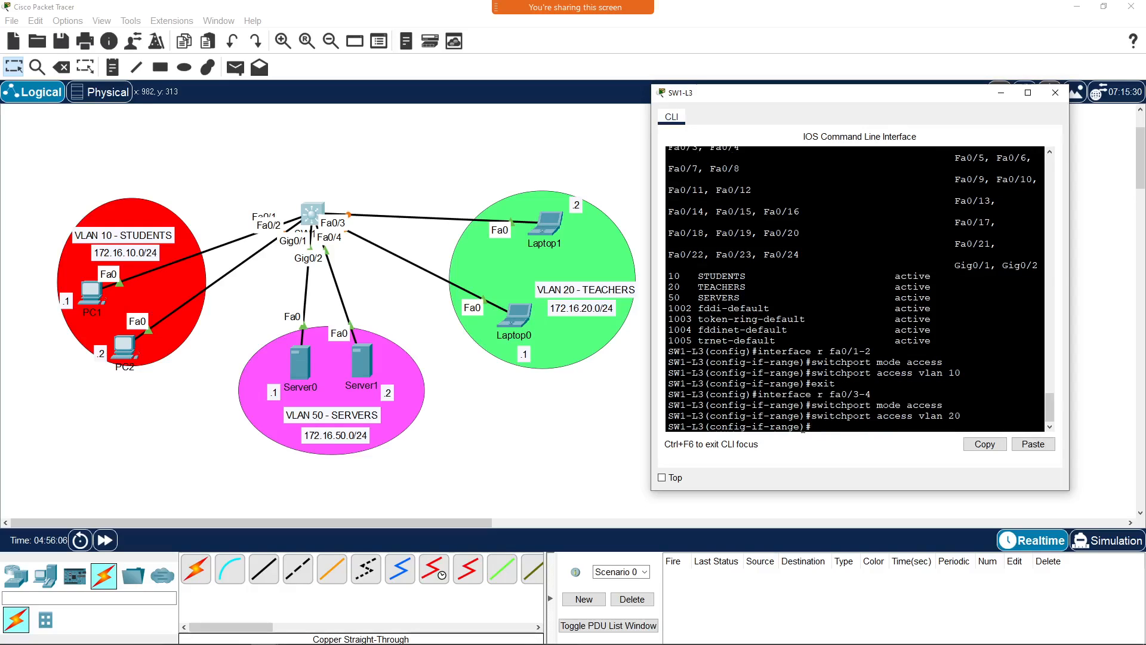
text(exit)
key(Return)
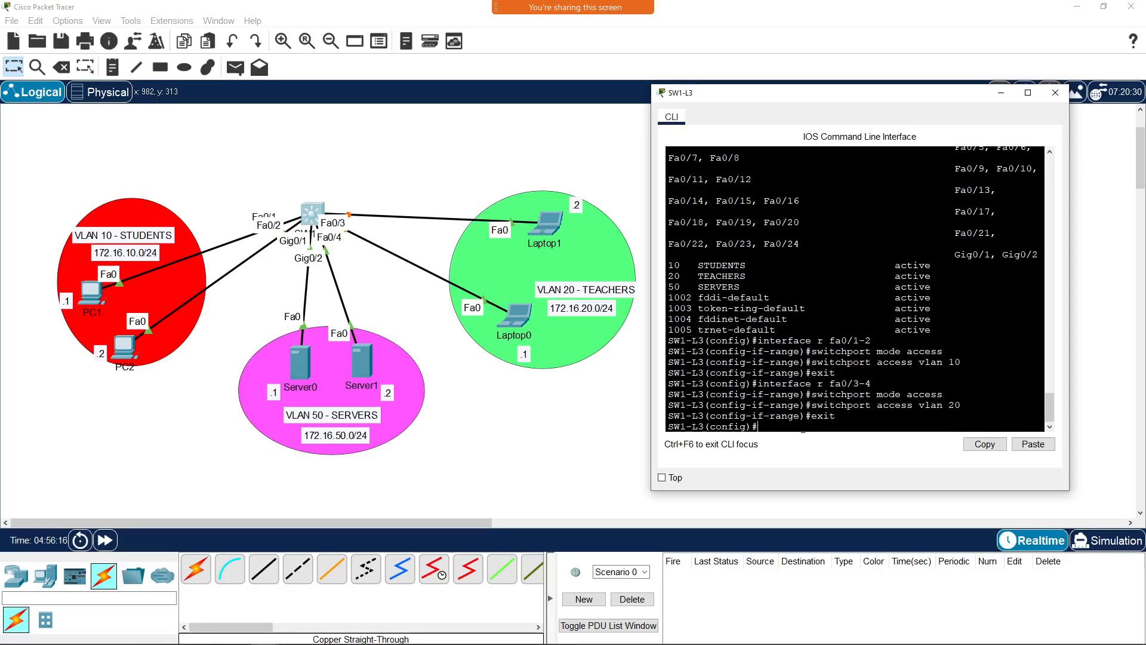
Step: Configure the interface range gig0/1-2 as access ports in VLAN 50 and return to global configuration mode
text(terface)
text( r fif0)
key(BackSpace)
key(BackSpace)
key(BackSpace)
key(BackSpace)
text(gig0/1-2)
key(Return)
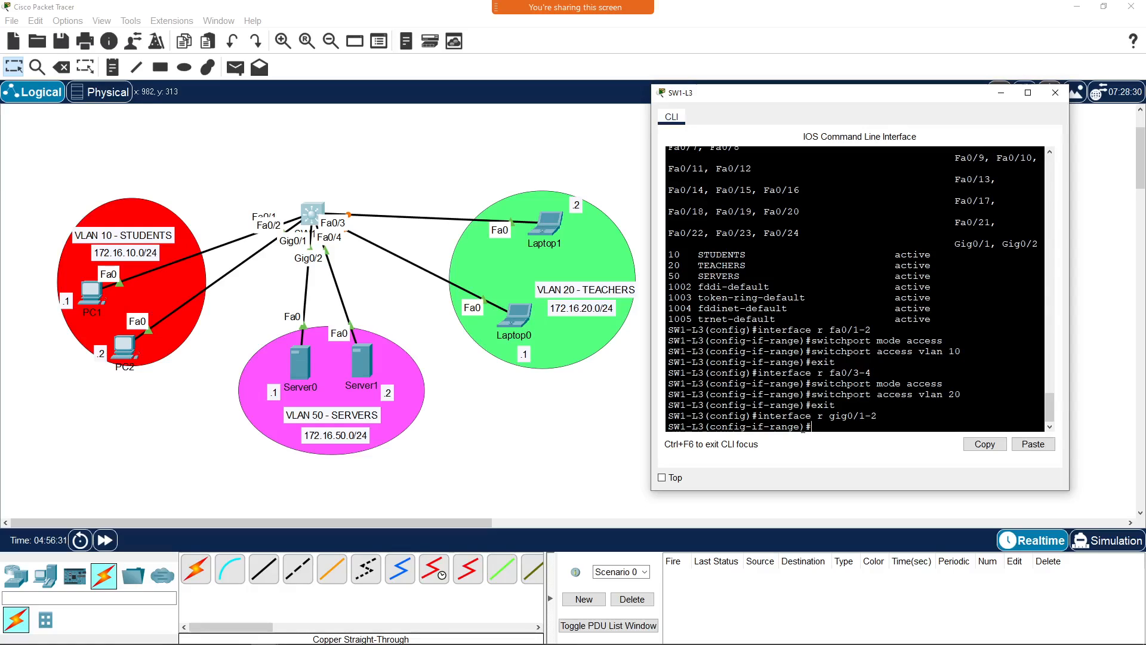
text(switchport mode access)
key(Return)
text(switchpor)
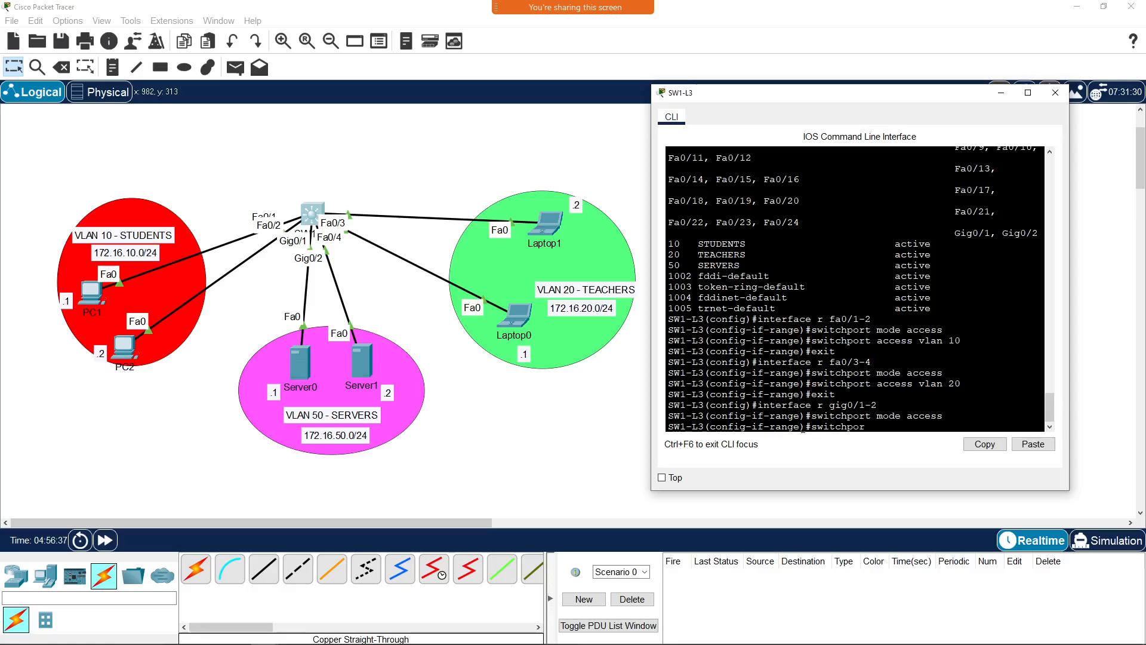
text(t access vlan 50)
key(Return)
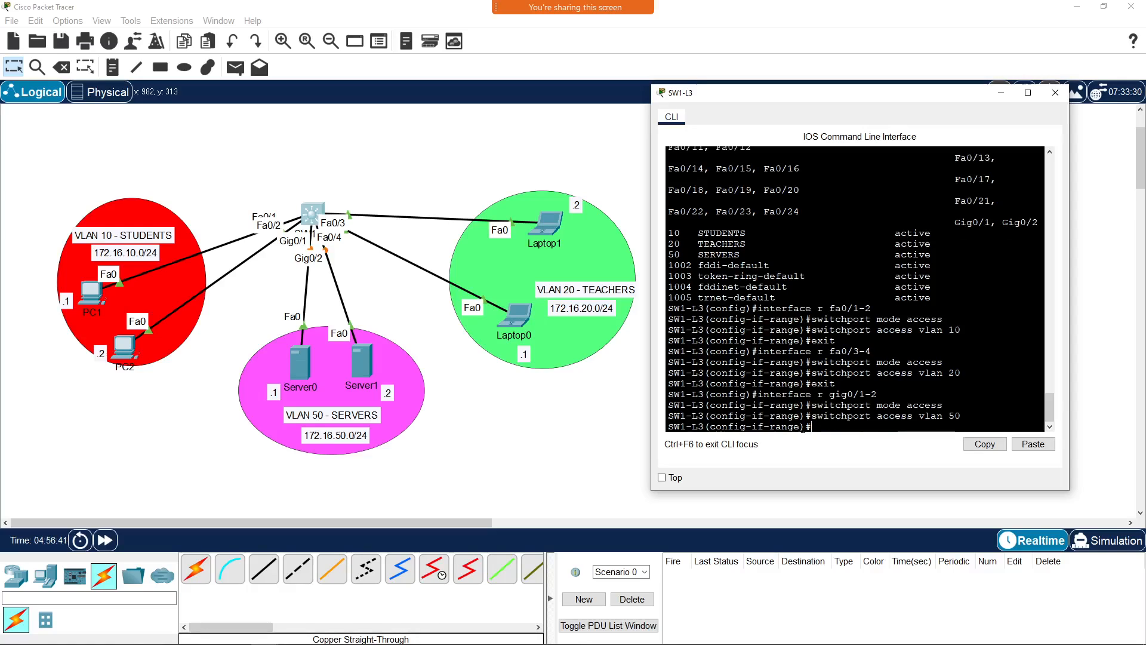
text(exit)
key(Return)
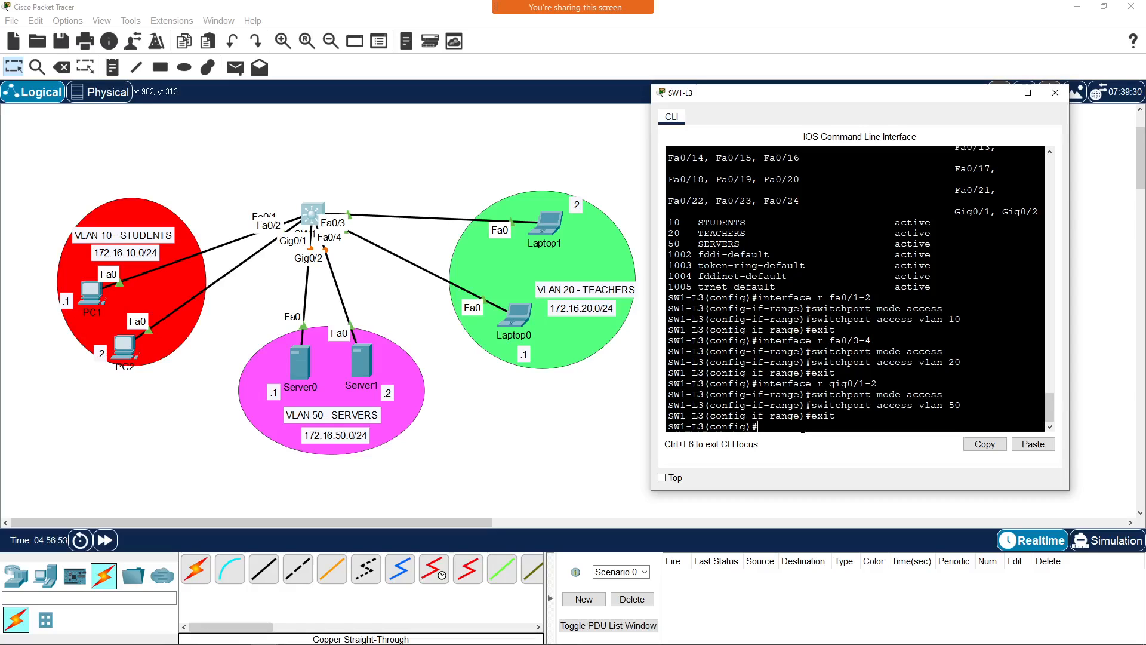
Step: Display the brief VLAN table again and check which ports belong to the STUDENTS, TEACHERS and SERVERS VLANs
text(do show vlan brief)
key(Return)
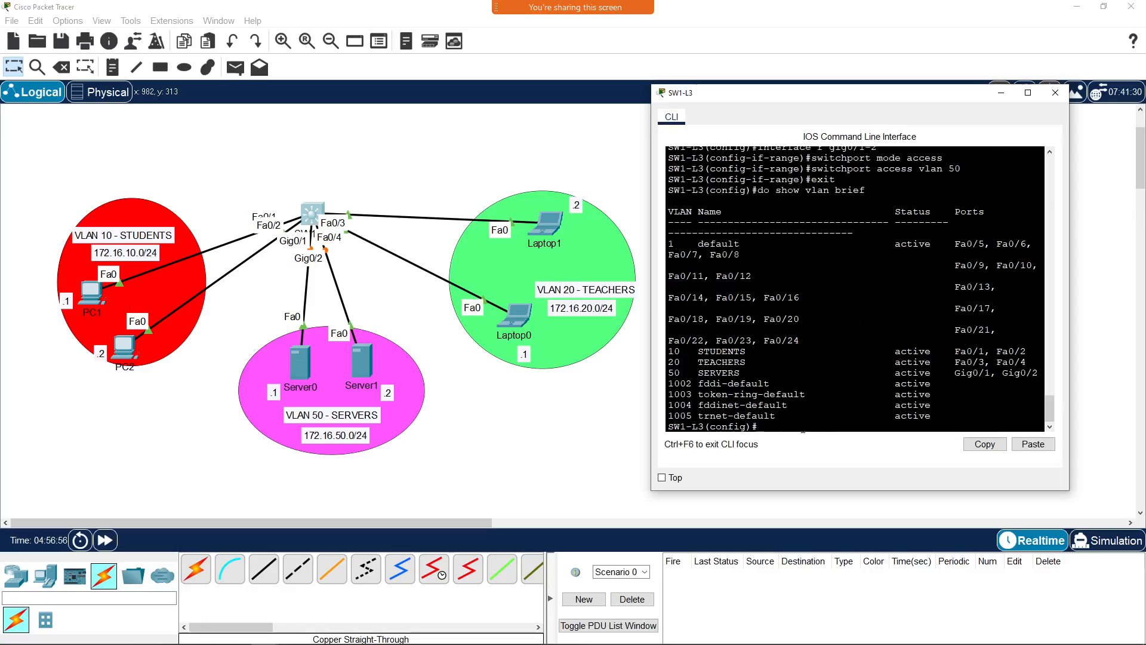
drag(1026, 351, 954, 351)
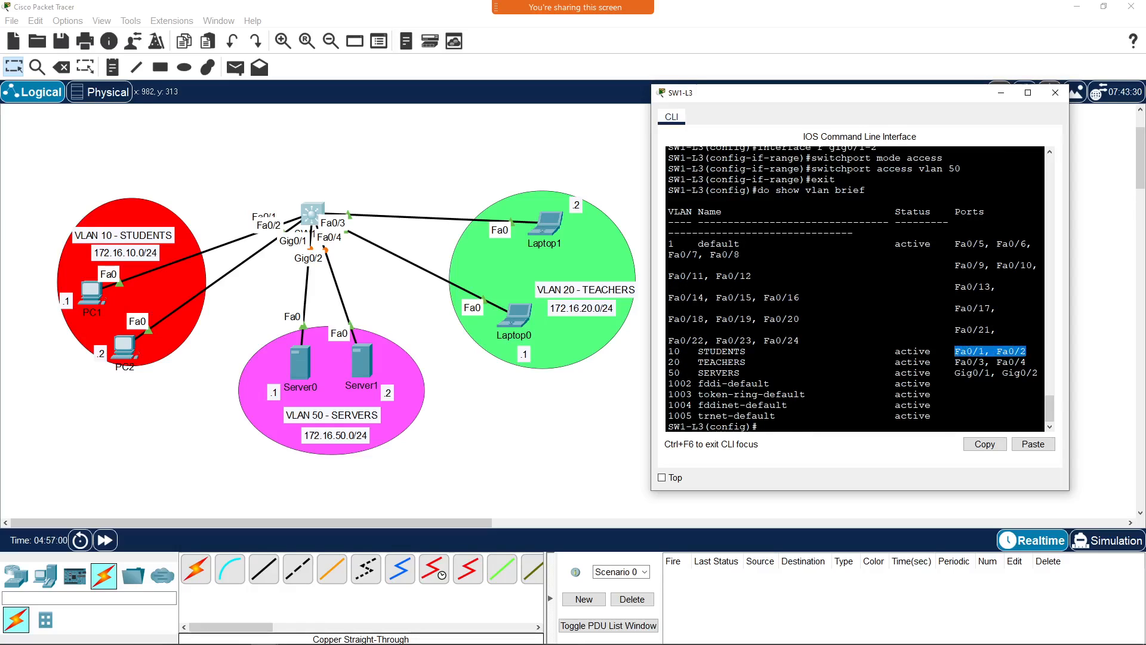
drag(1026, 362, 960, 358)
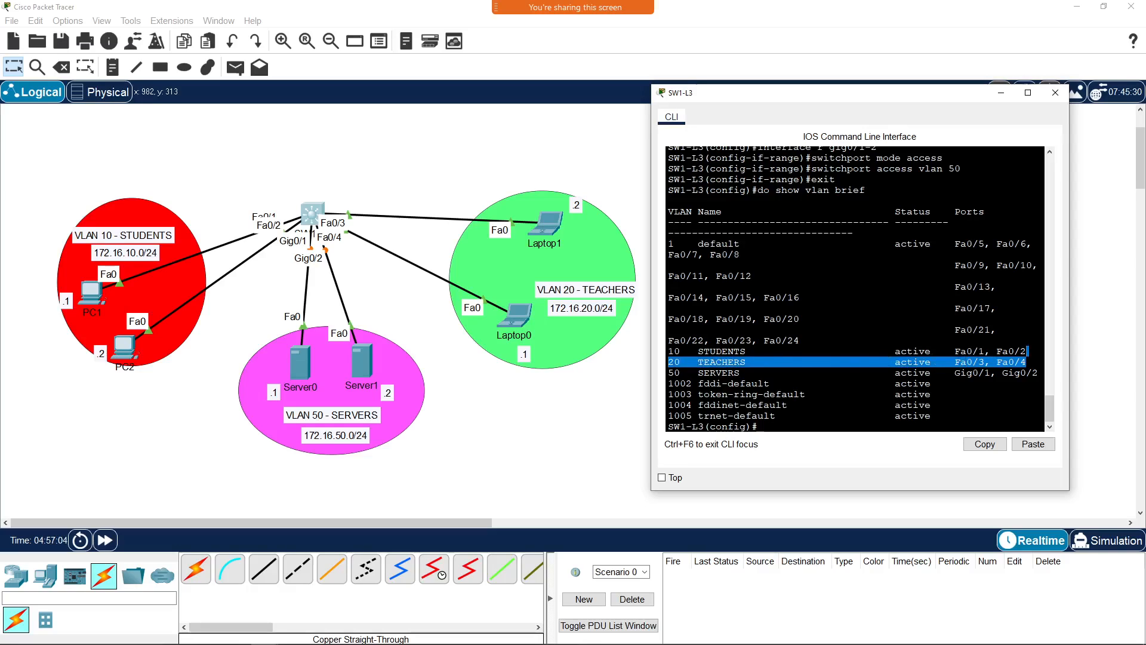
click(775, 372)
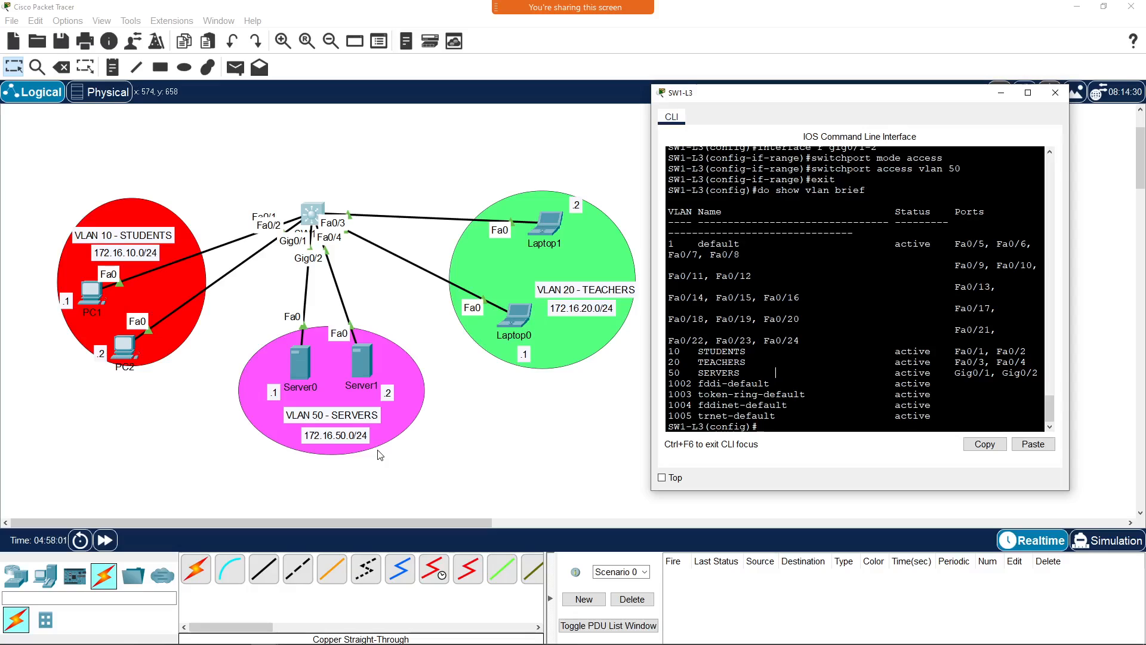
key(Return)
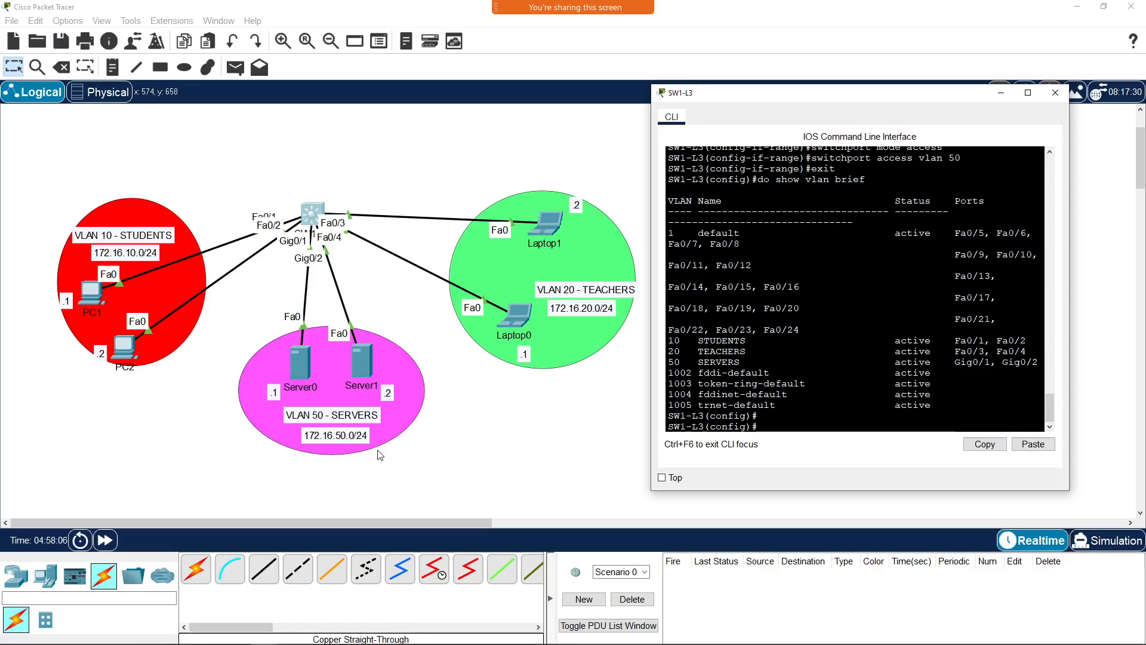
Step: Create interface VLAN 10 on the multilayer switch and assign it the address 172.16.10.254 with mask 255.255.255.0
text(interface vlan 10)
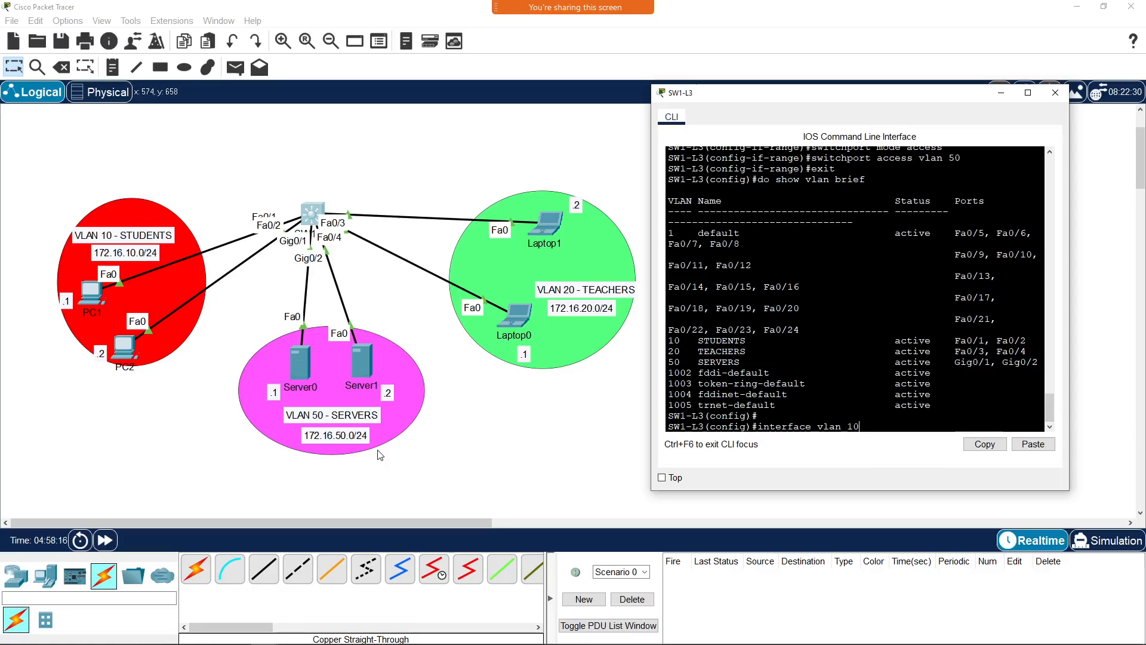
key(Return)
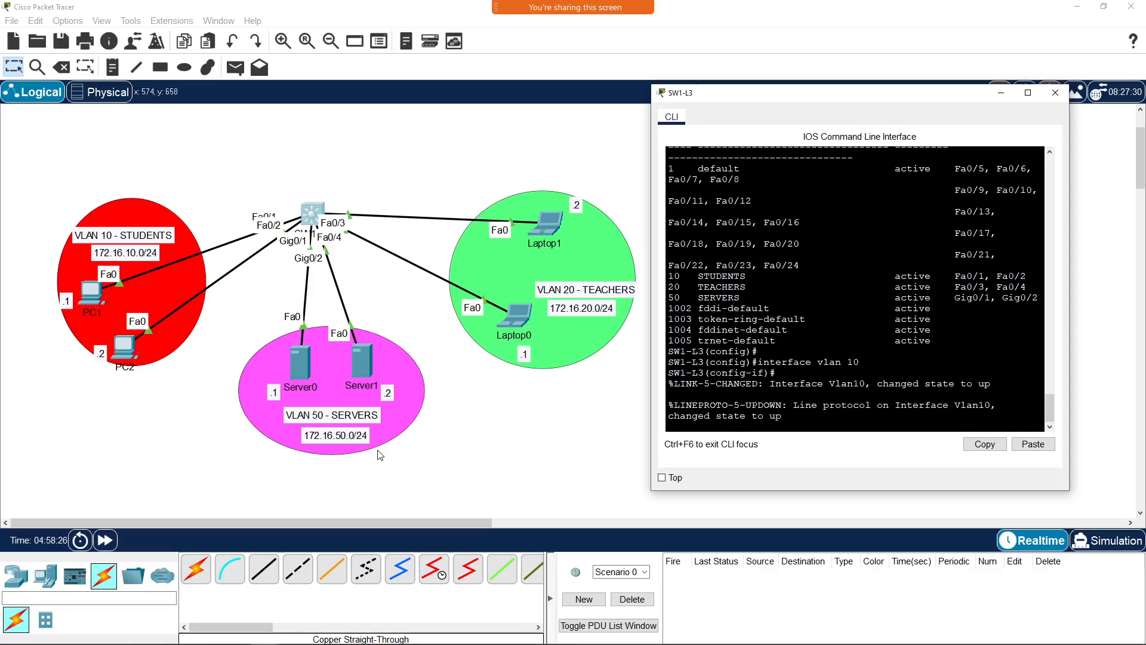
key(Return)
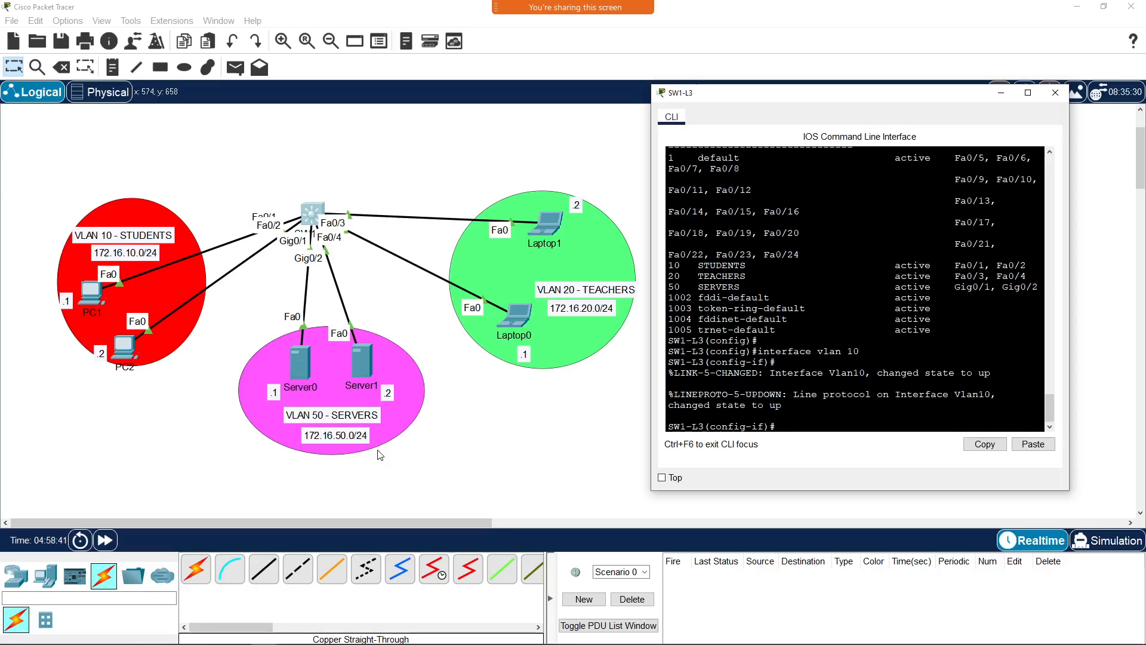
text(ip address 172.16.10.)
text(254 255)
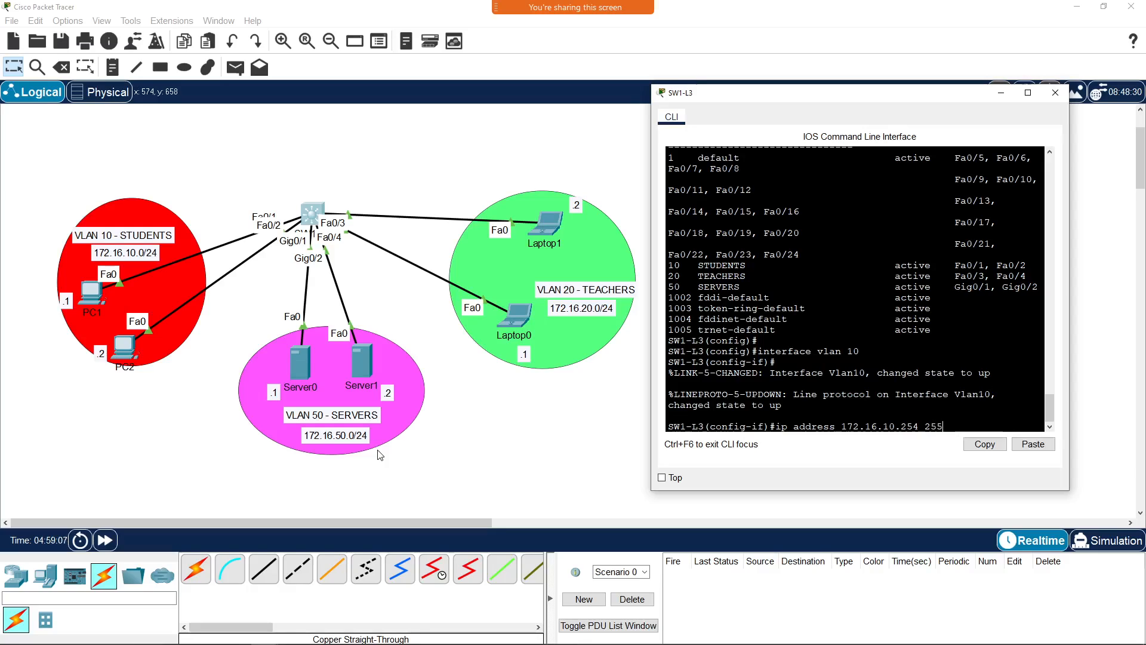
text(.255.255.0)
key(Return)
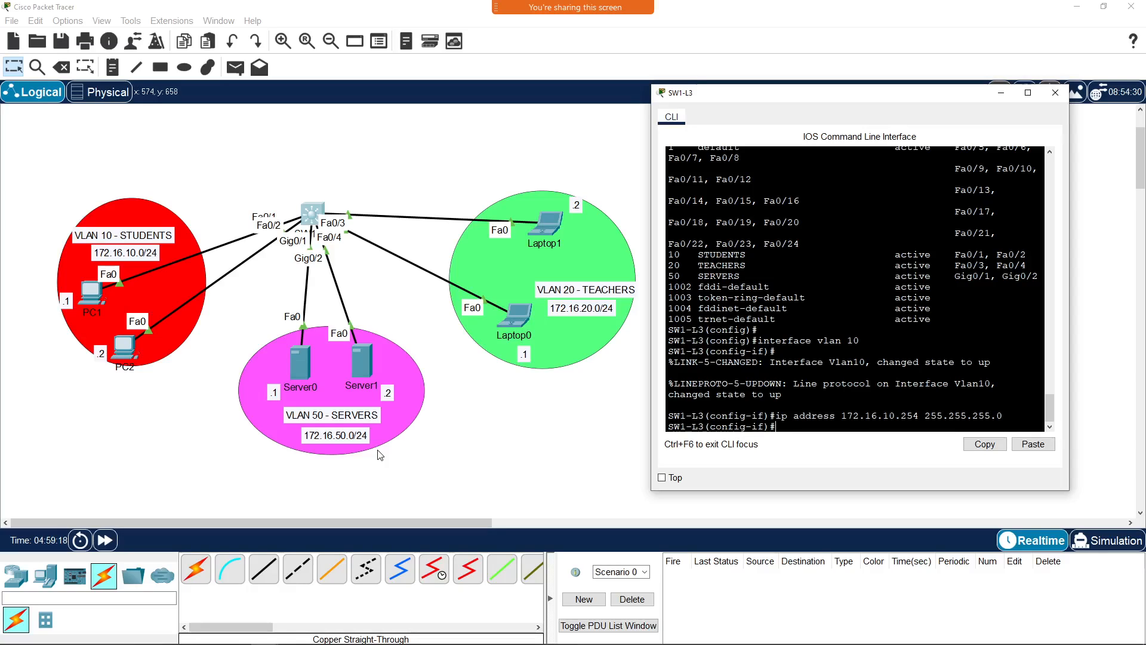
Step: Enable the VLAN 10 interface with no shutdown and return to global configuration mode
text(no shutdown)
key(Return)
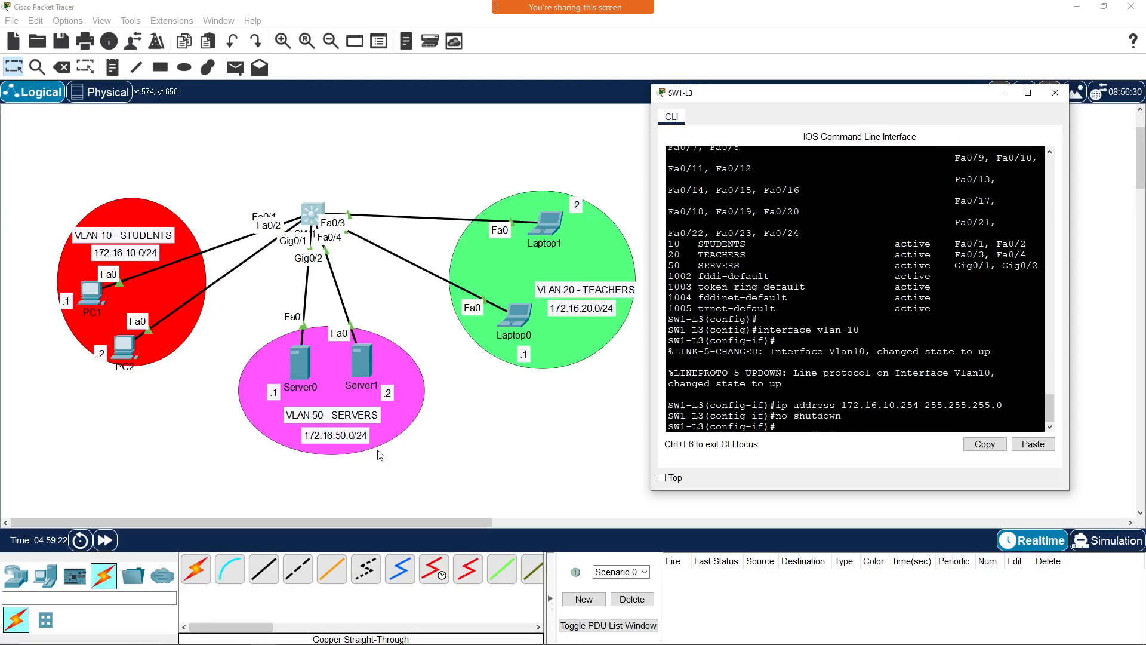
text(exit)
key(Return)
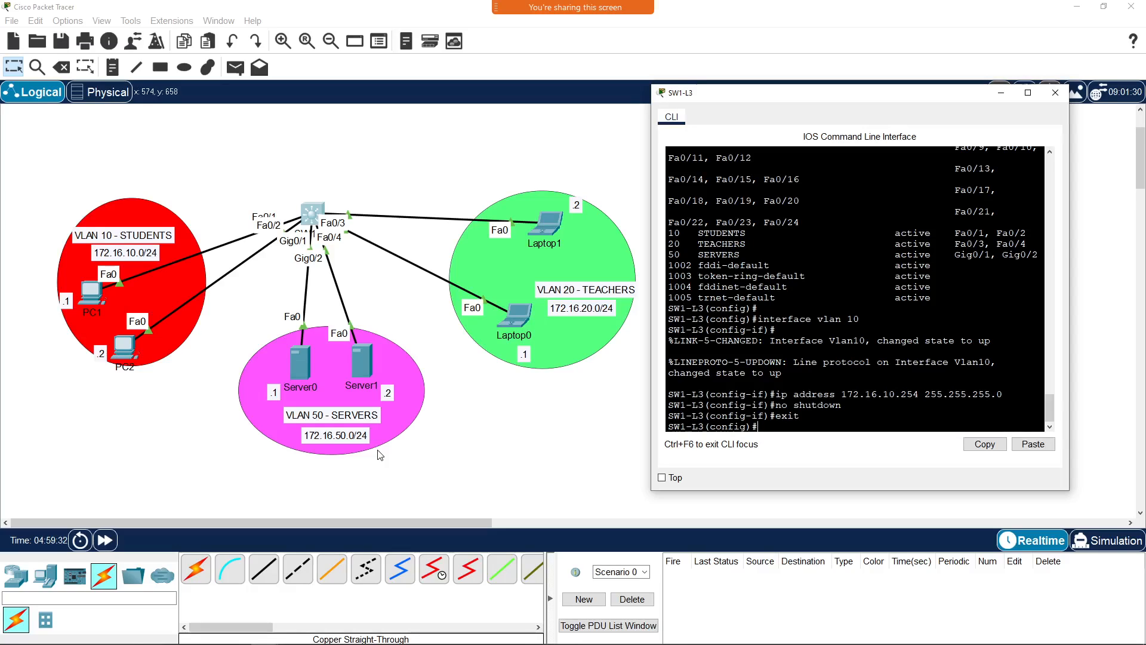
Step: Display the brief IP interface list from configuration mode and check the address and status of Vlan10 at its end
text(do show ip int brief)
key(Return)
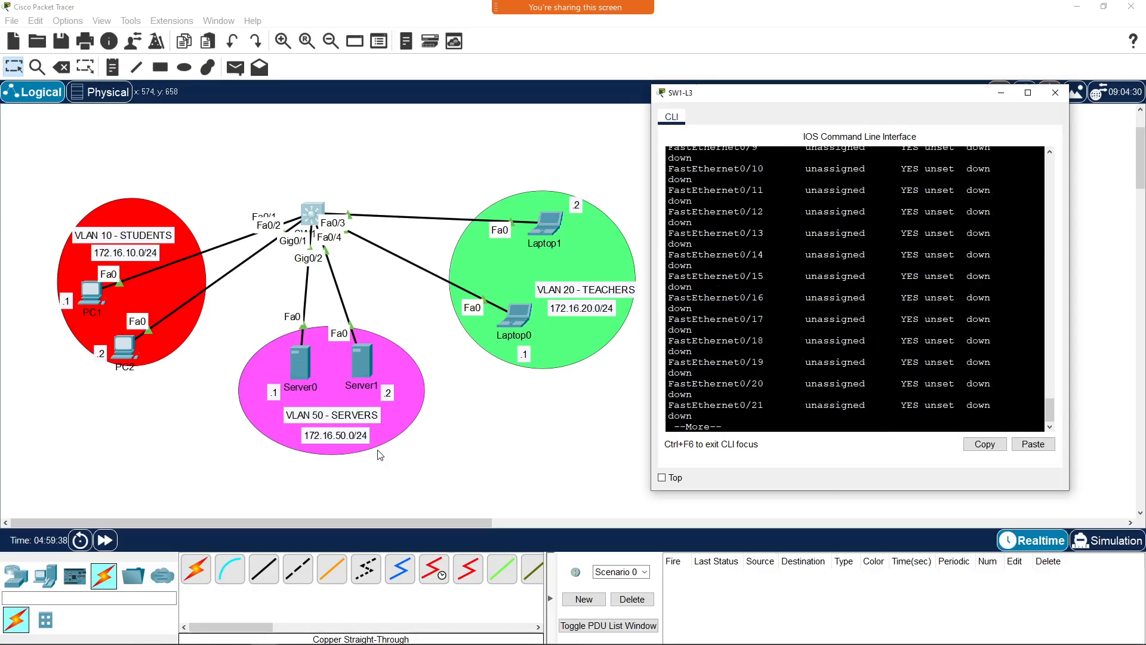
scroll(378, 454, up, 3)
scroll(860, 287, up, 10)
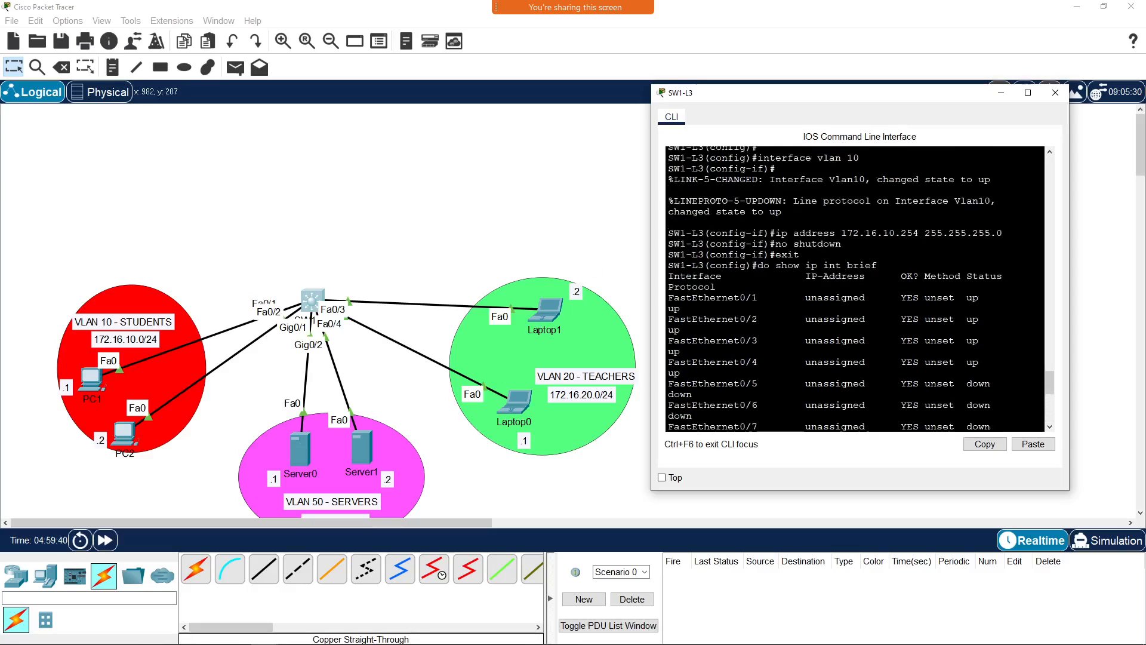
scroll(537, 363, down, 4)
scroll(859, 286, down, 9)
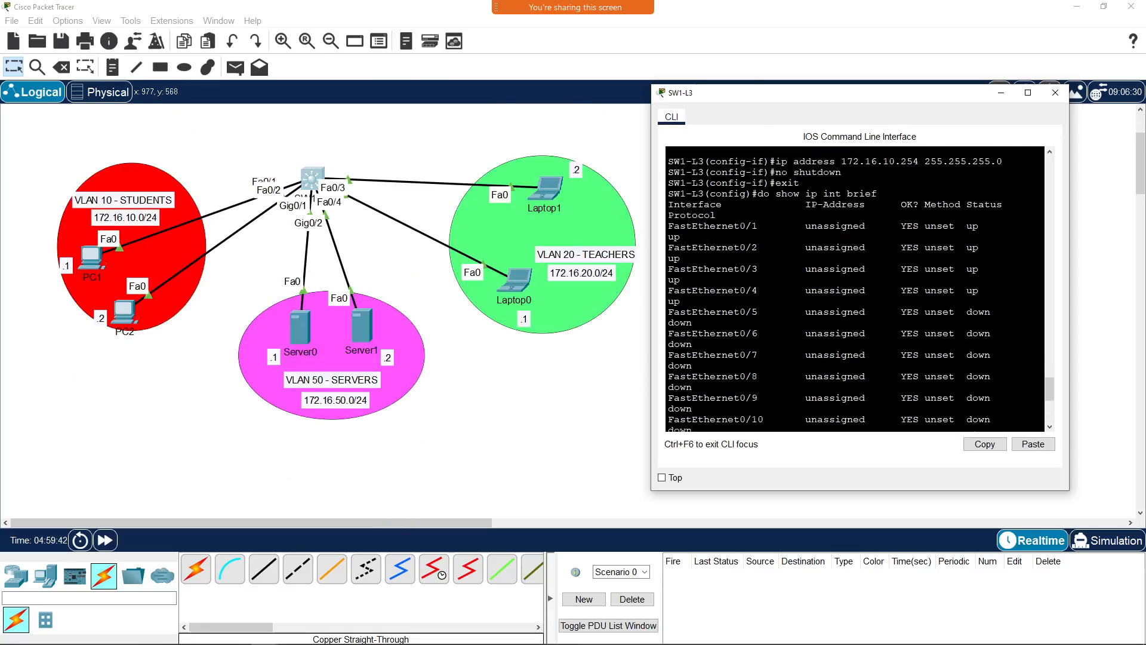
scroll(860, 287, down, 3)
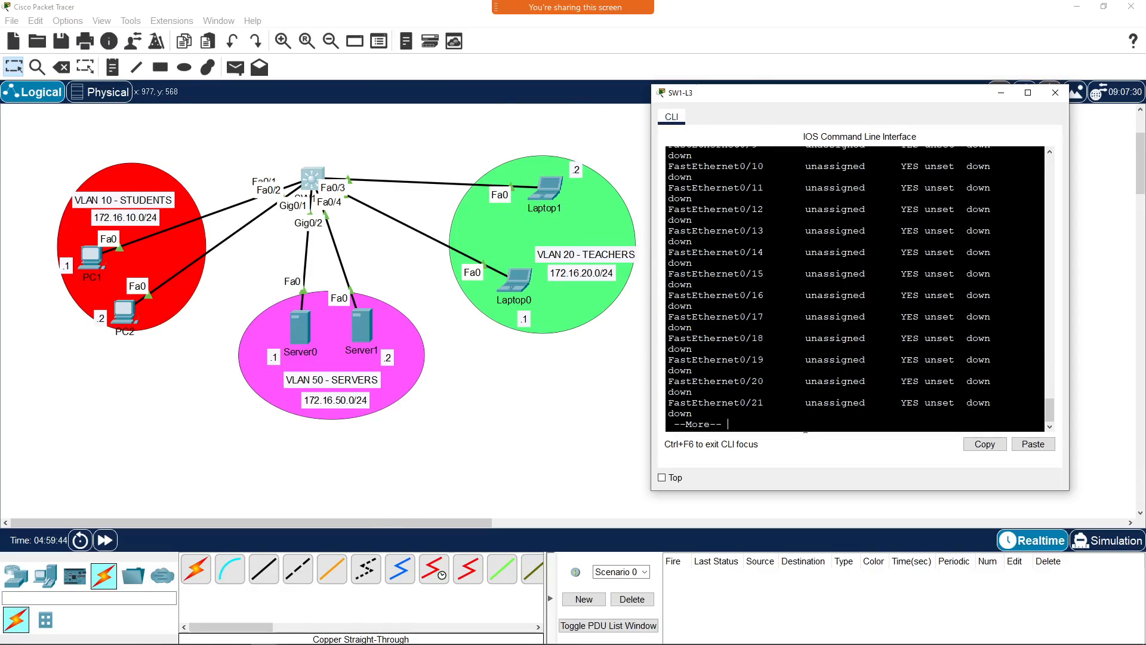
key(Return)
key(Return)
key(Return)
key(Return)
key(Return)
key(Return)
key(Return)
key(Return)
key(Return)
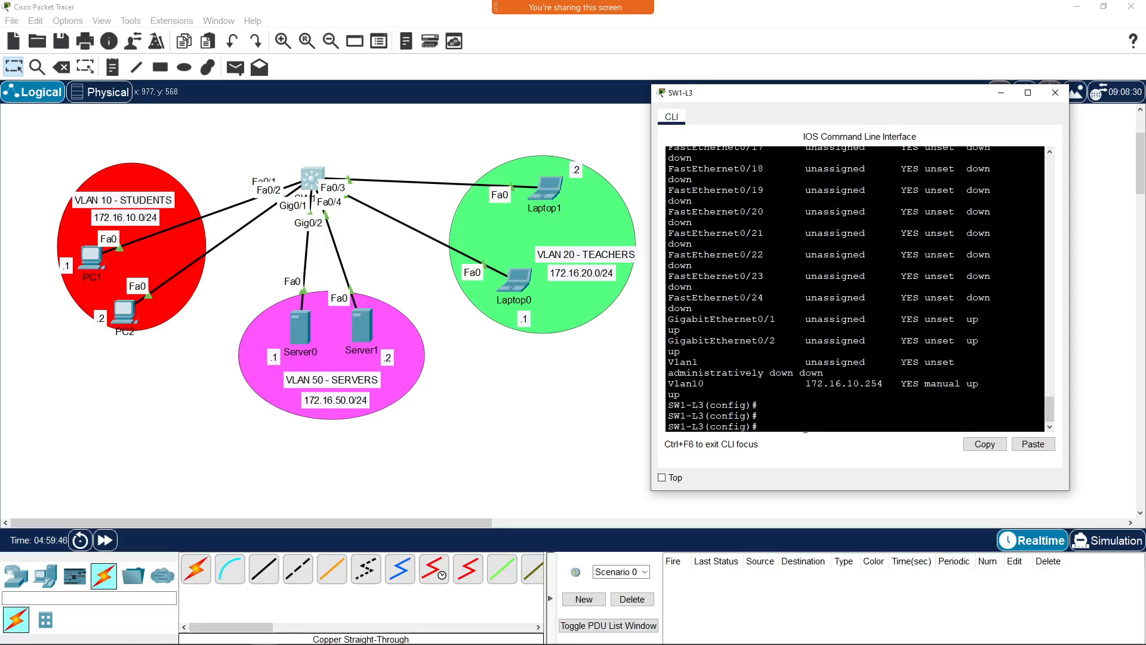
drag(674, 384, 888, 384)
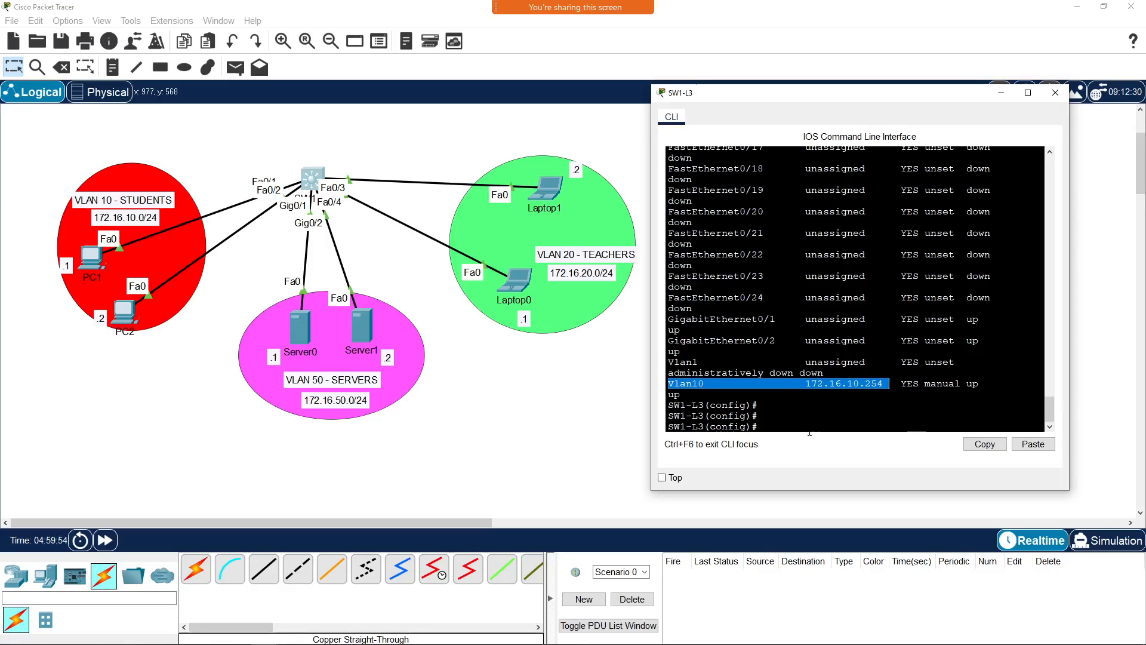
click(810, 432)
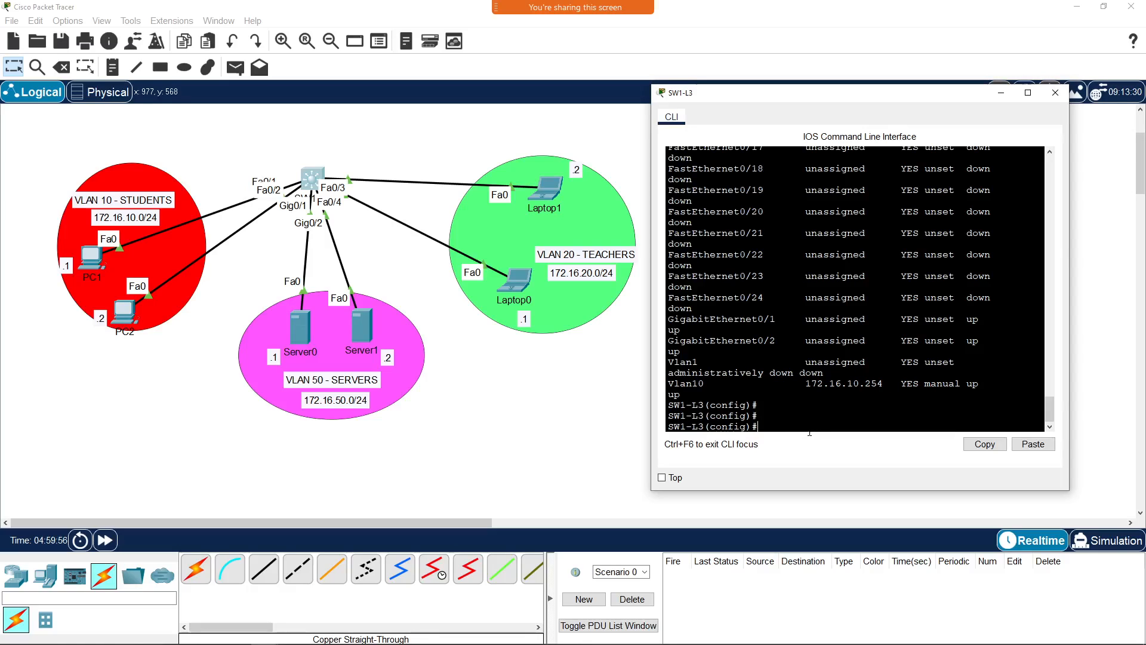
key(Return)
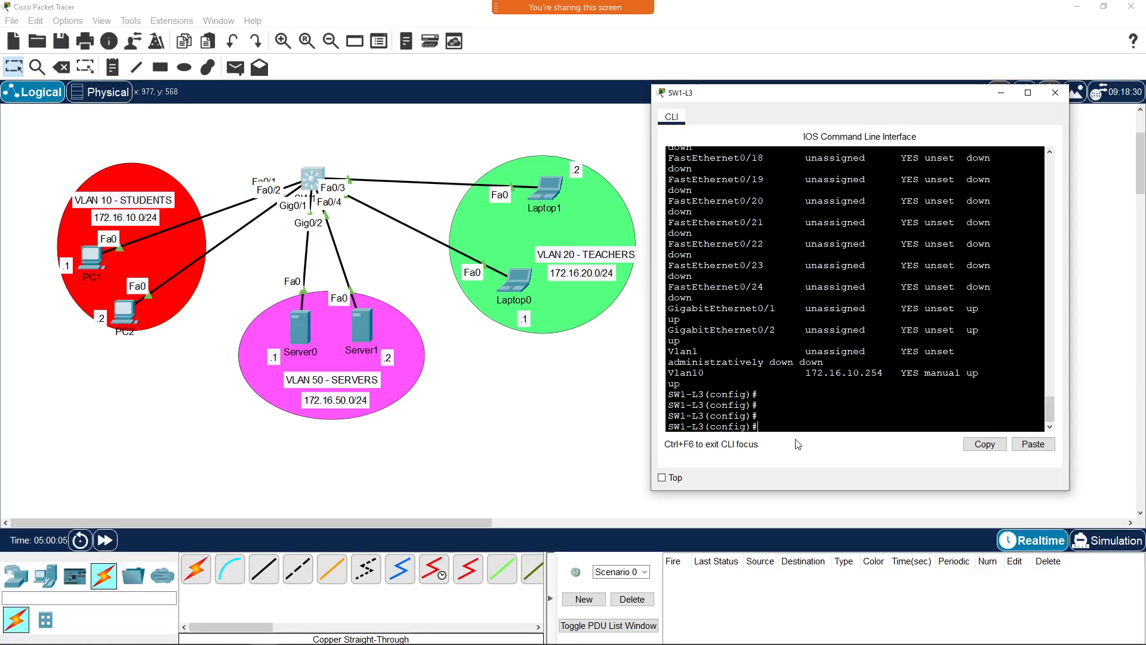
Step: Create interface VLAN 20 and assign it the address 172.16.20.254 with mask 255.255.255.0
text(interface vlan 20)
key(Return)
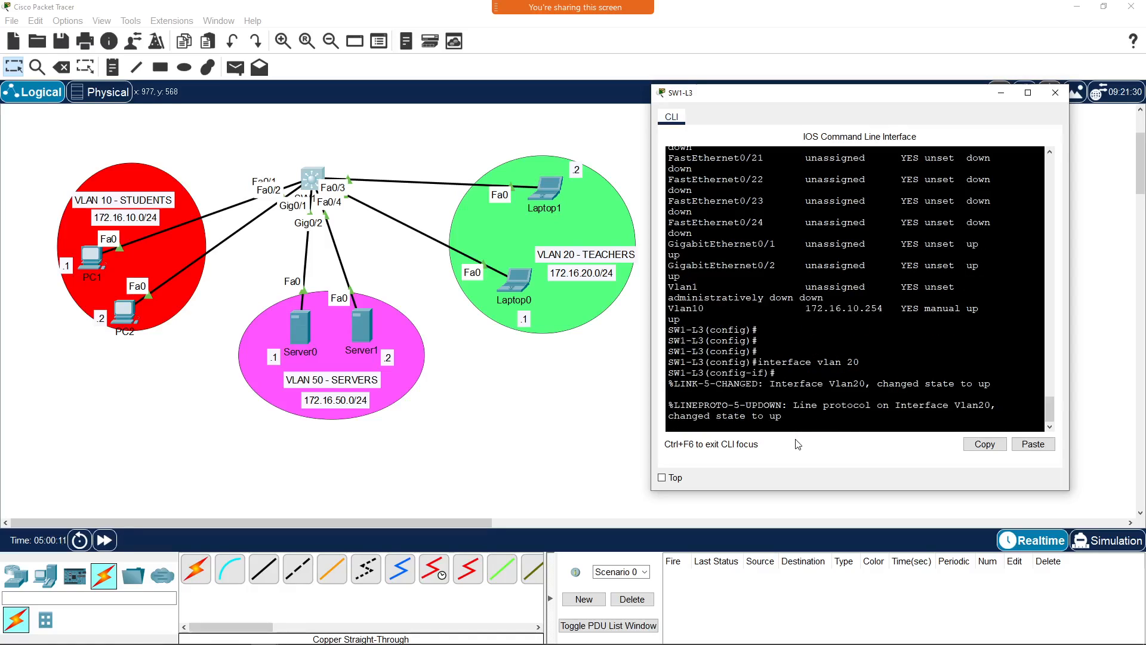
key(Return)
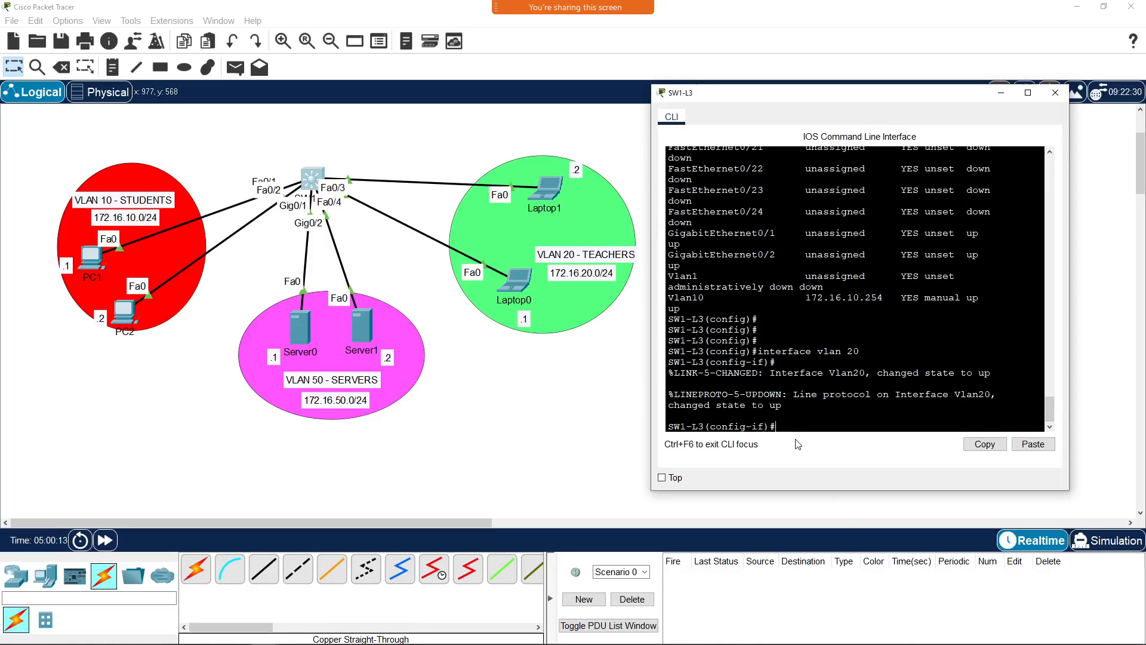
text(ip add 192.)
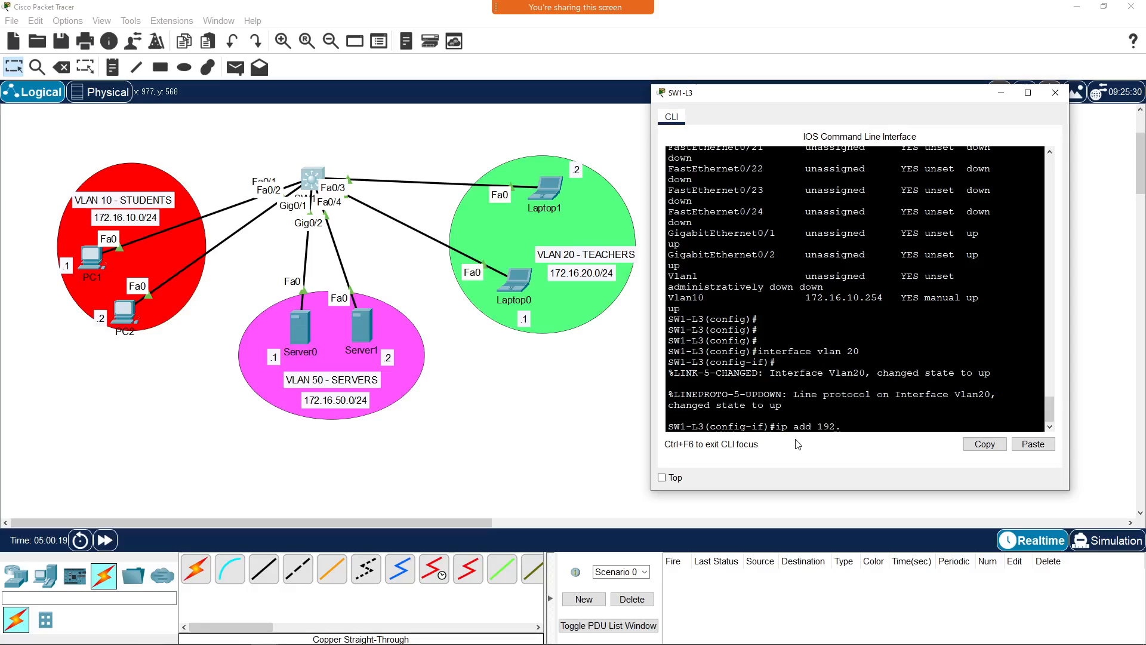
text(16)
key(BackSpace)
key(BackSpace)
key(BackSpace)
key(BackSpace)
key(BackSpace)
text(72.16.20.254)
text(255.255.255.0)
key(Return)
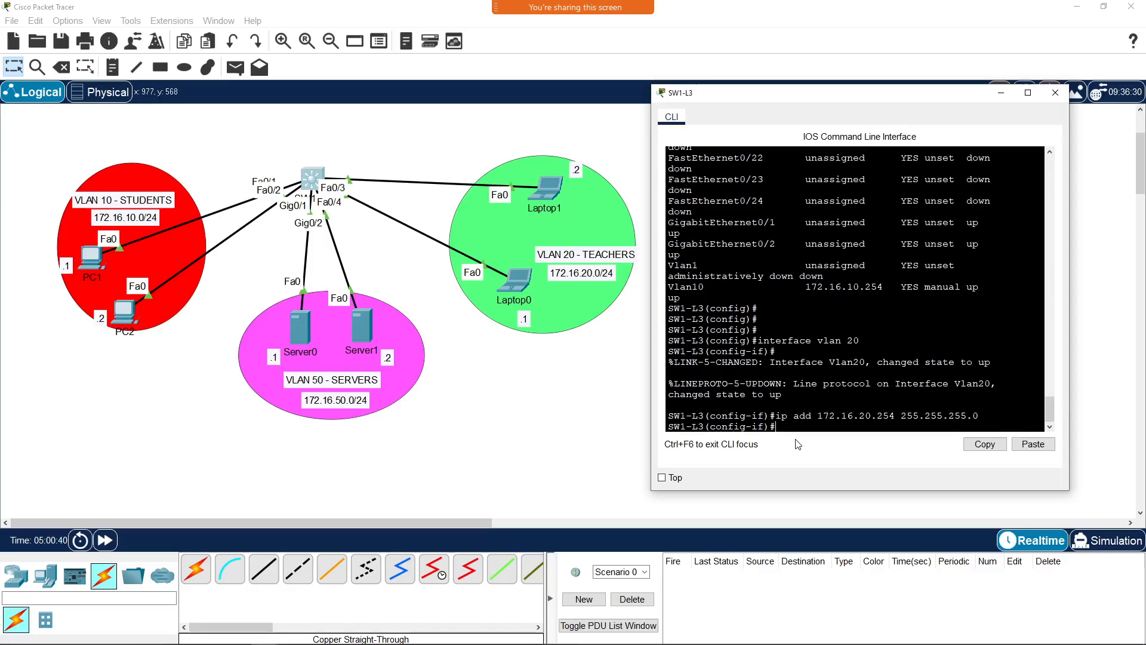
Step: Enable the VLAN 20 interface with no shut and return to global configuration mode
text(no shut)
key(Return)
text(exit)
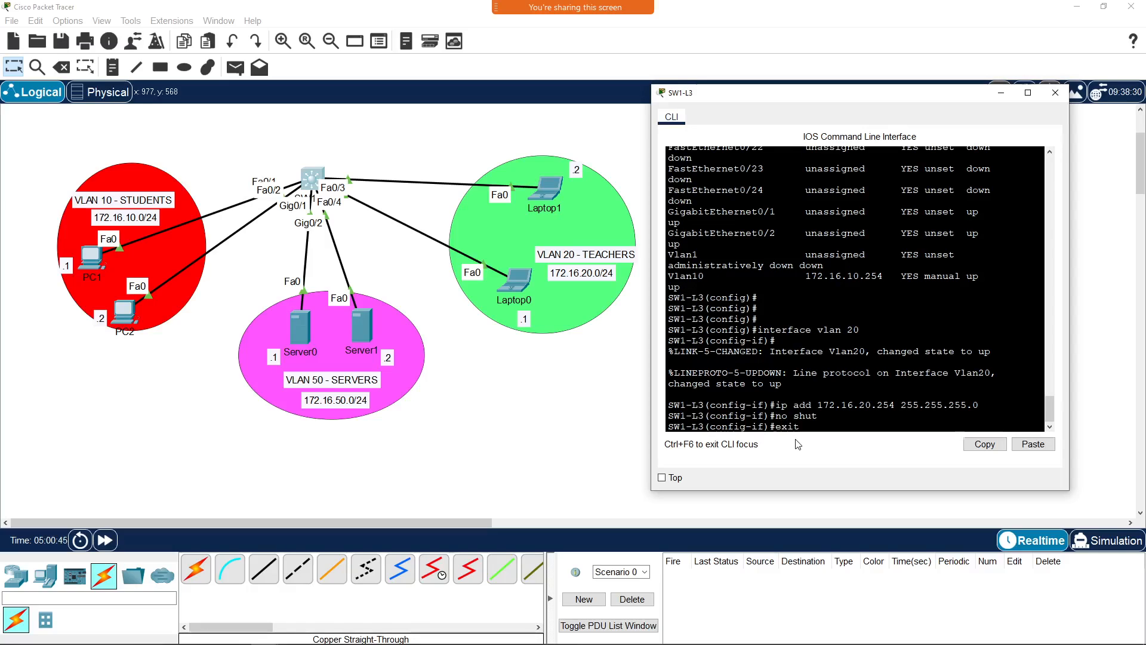
key(Return)
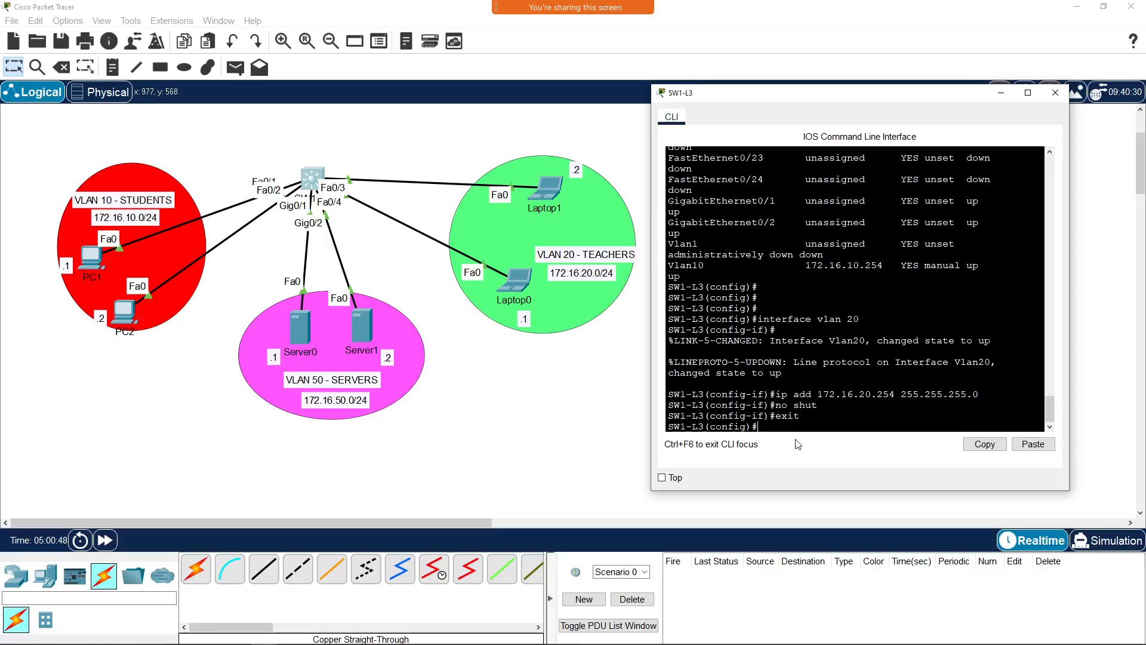
Step: Create interface VLAN 50 and assign it the address 172.16.50.254 with mask 255.255.255.0
text(inter)
text(face vlan 50)
key(Return)
key(Return)
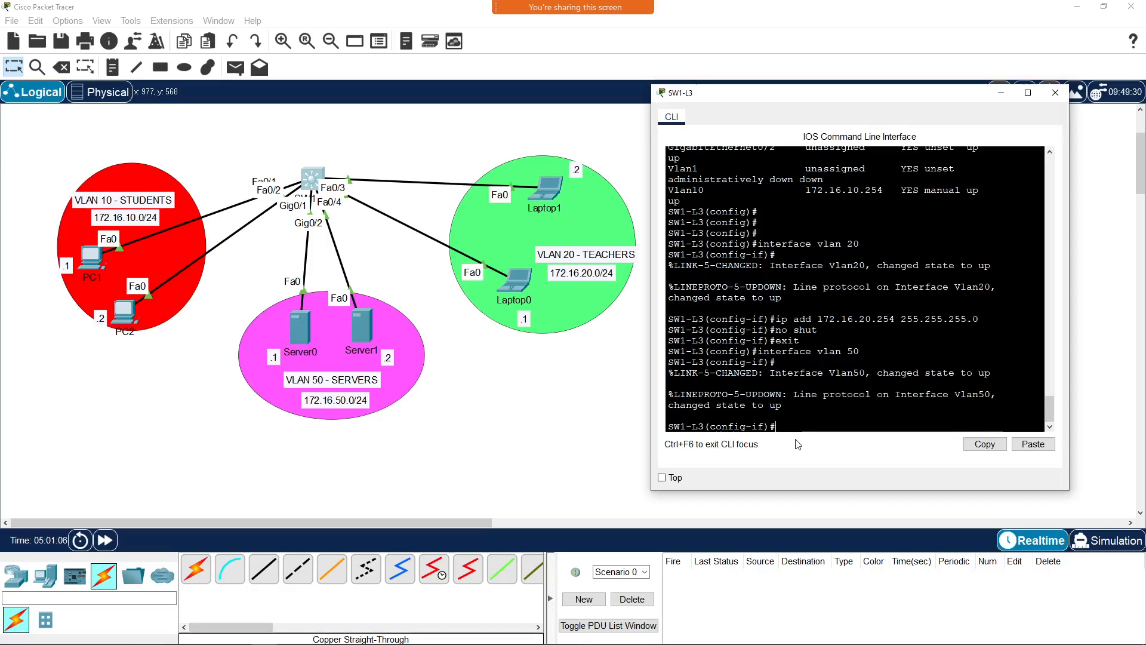
text(ip add 172.)
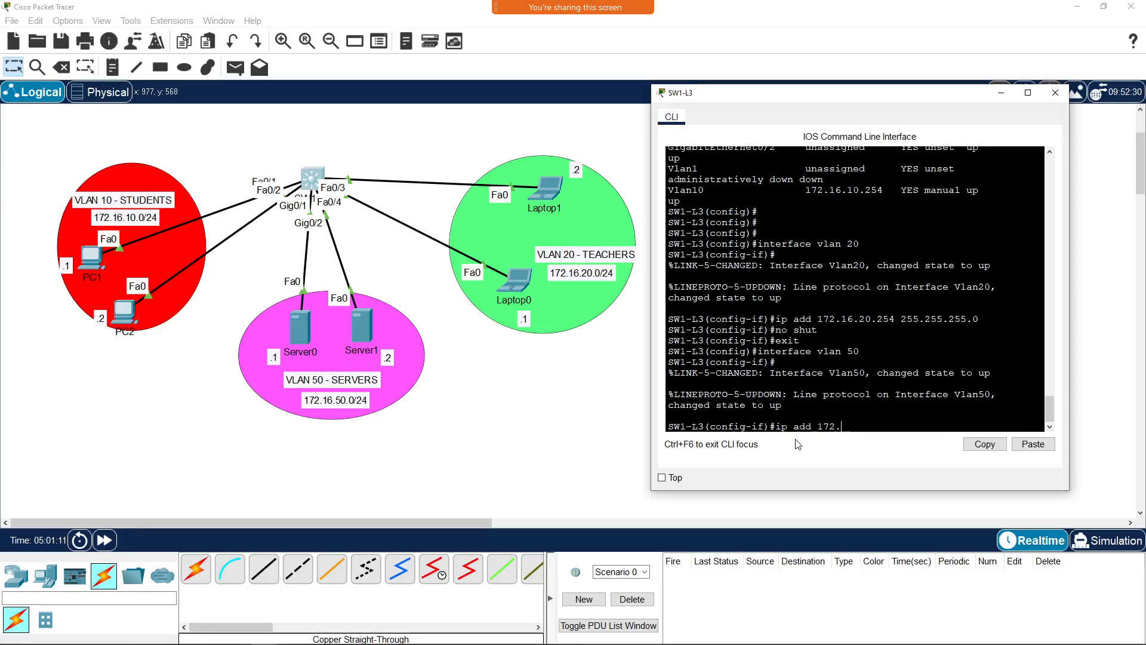
text(16.50.254 255.255)
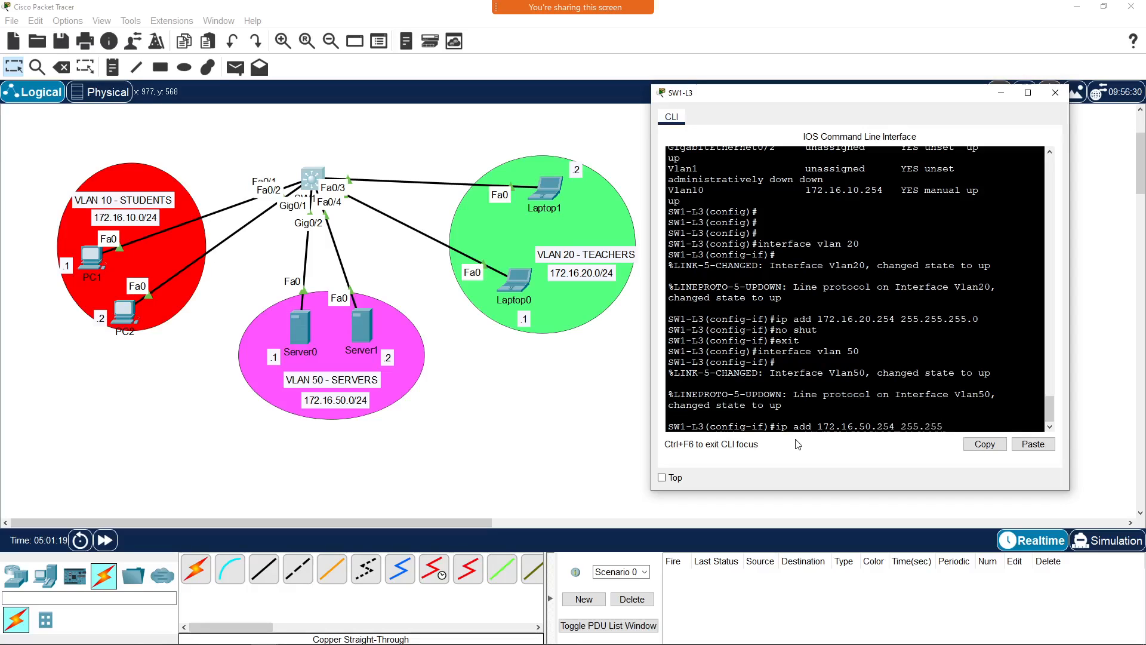
text(.255.0)
key(Return)
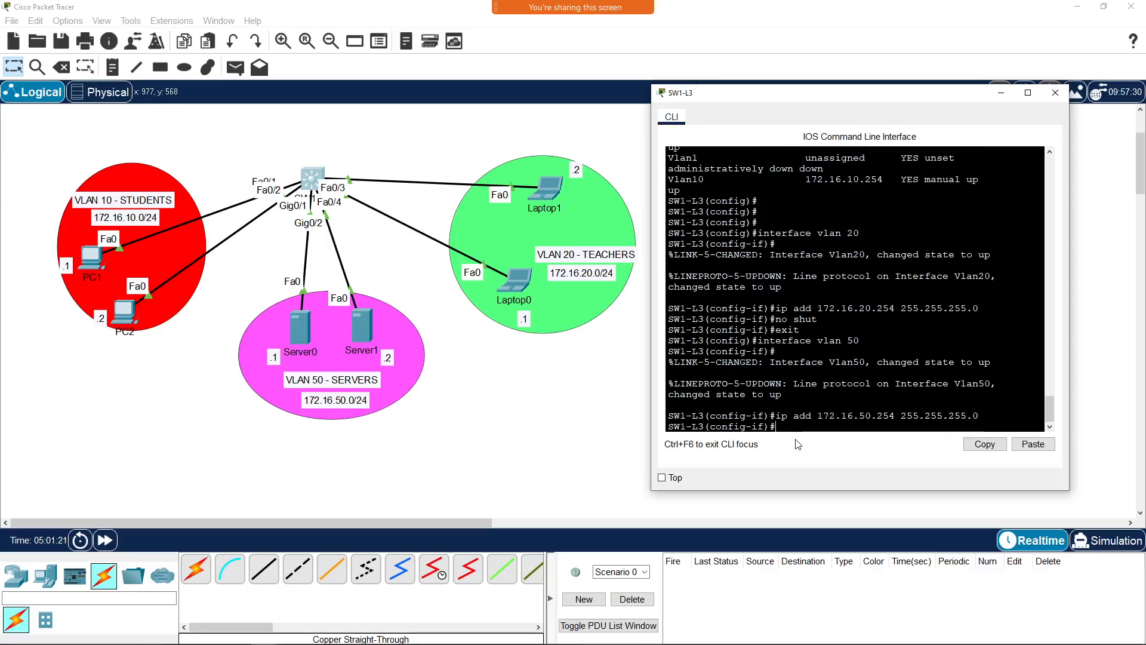
Step: Enable the VLAN 50 interface with no shut and return to global configuration mode
text(no shut)
key(Return)
text(exit)
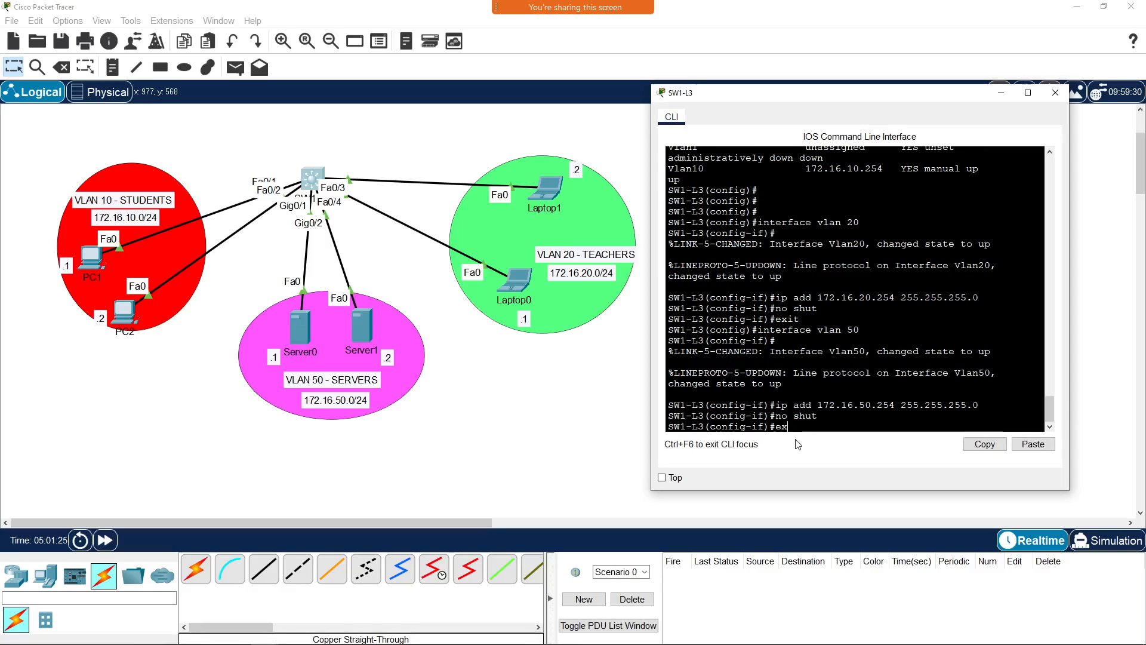
key(Return)
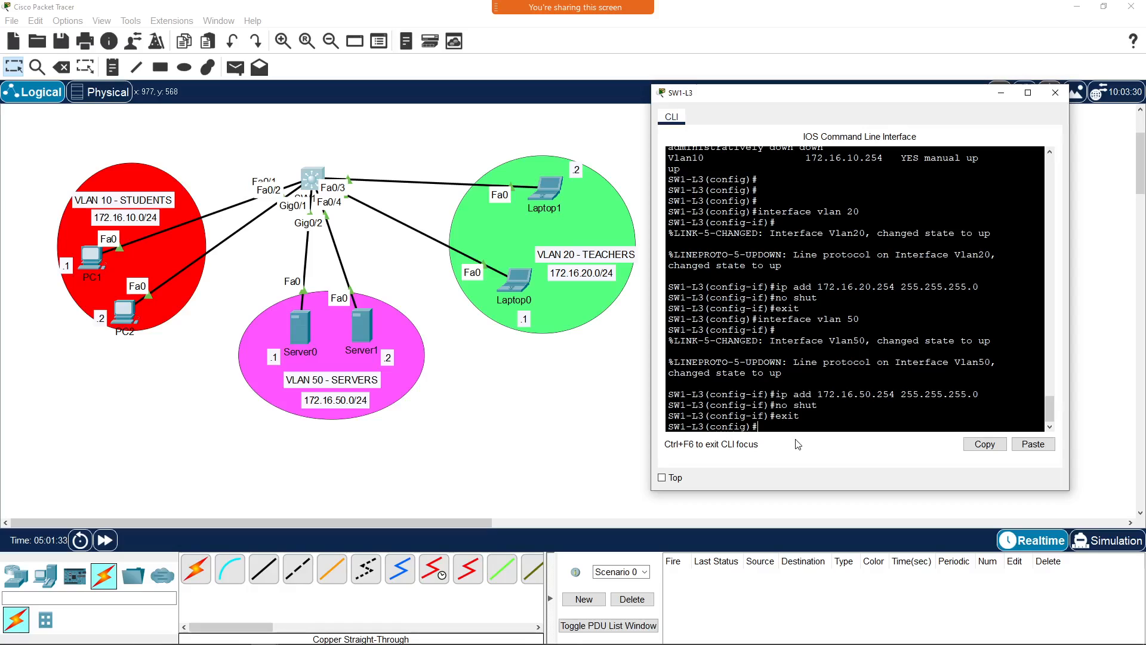
Step: Display the brief IP interface list again through to its last entries
text(do show ip int brief)
key(Return)
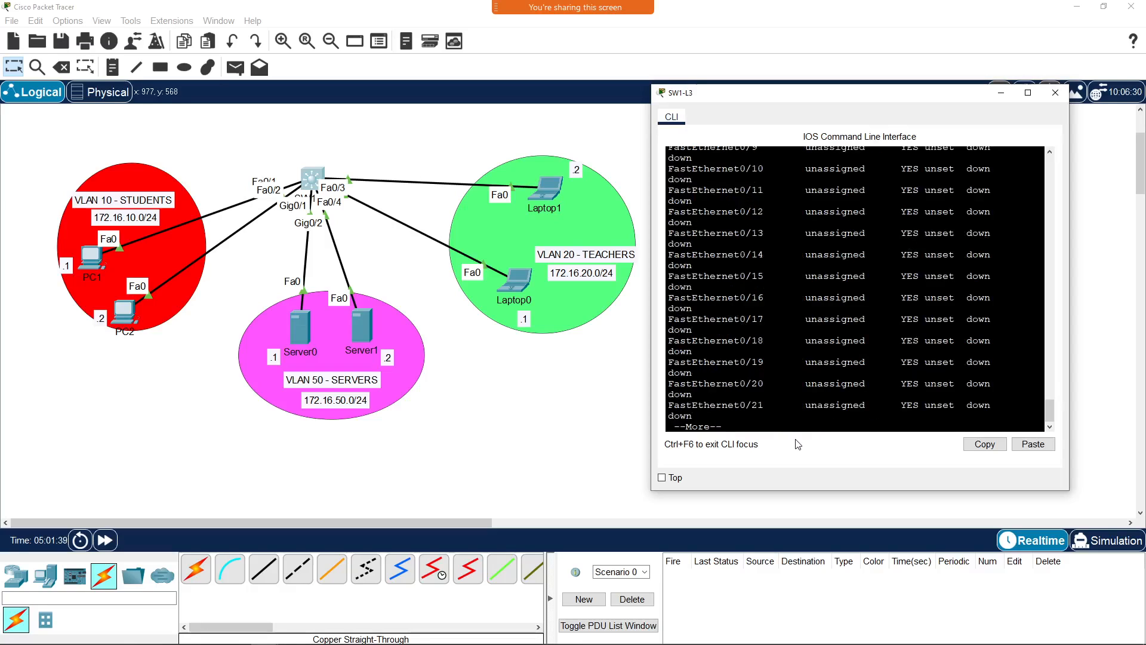
key(Return)
key(Return)
key(Return)
key(Return)
key(Return)
key(Return)
key(Return)
key(Return)
key(Return)
key(Return)
key(Return)
key(Return)
key(Return)
key(Return)
key(Return)
key(Return)
key(Return)
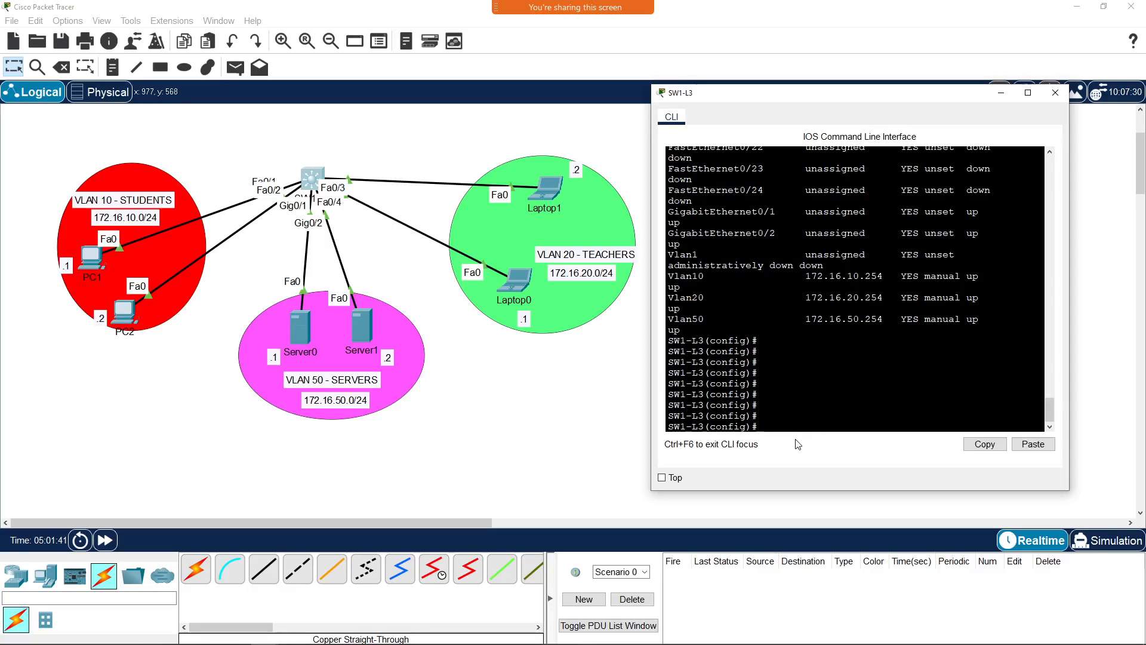
Step: Check the IP addresses listed for Vlan10, Vlan20 and Vlan50, and close the switch's configuration window
drag(668, 276, 980, 319)
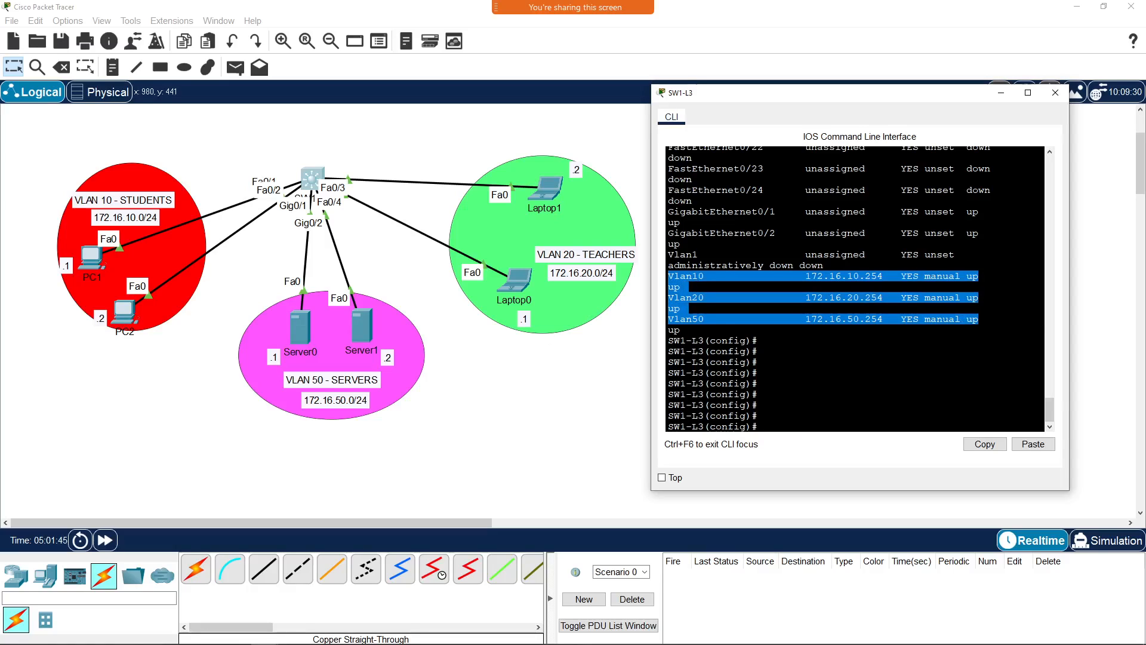
click(1042, 319)
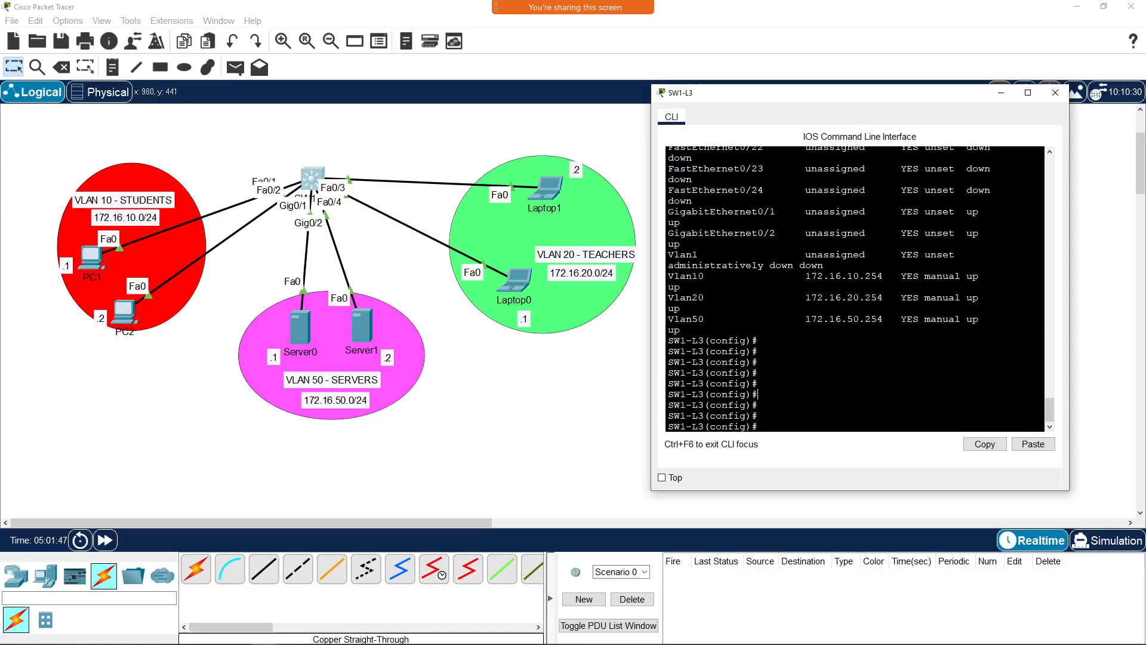
drag(669, 276, 711, 276)
drag(806, 276, 875, 277)
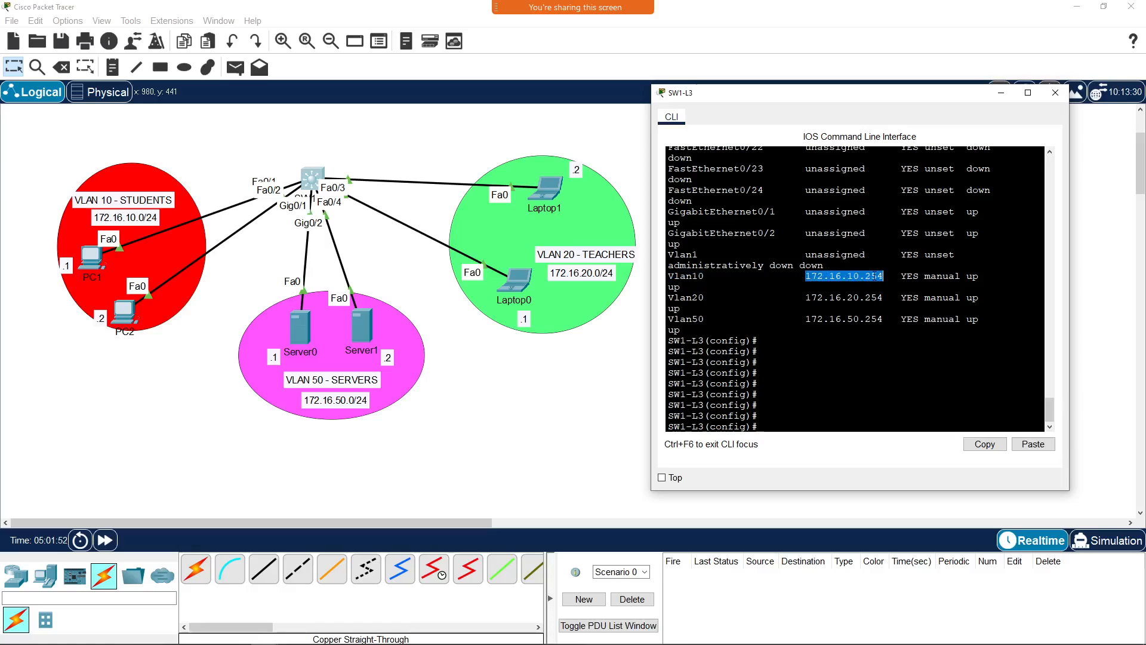
drag(673, 297, 706, 297)
drag(812, 298, 877, 298)
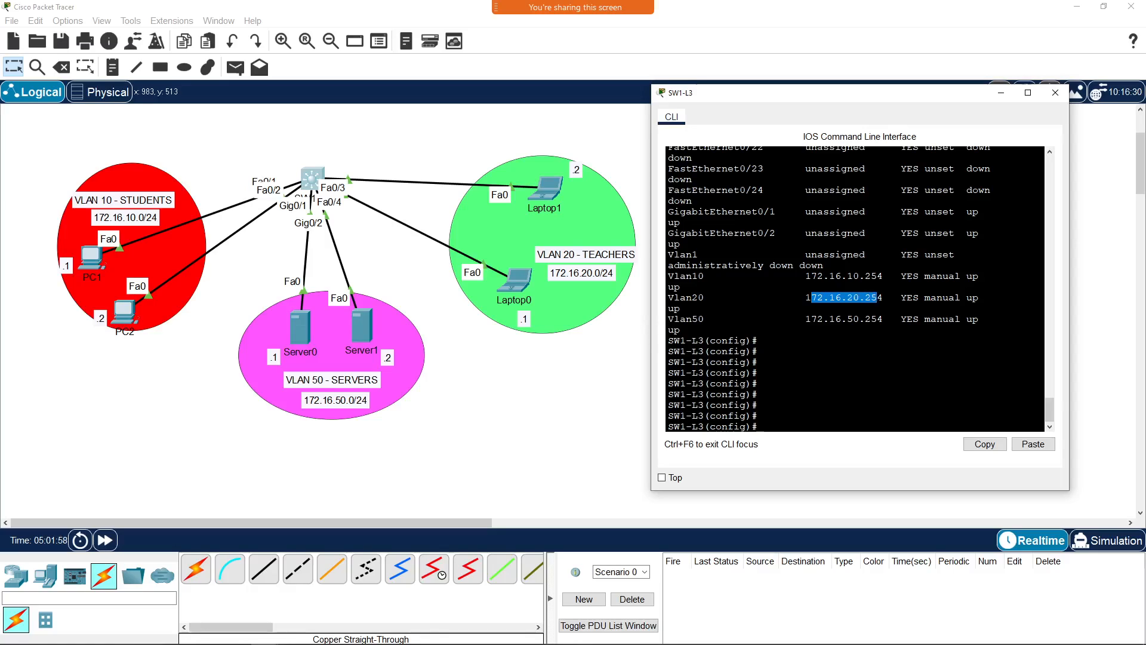
drag(668, 318, 705, 319)
drag(811, 319, 877, 319)
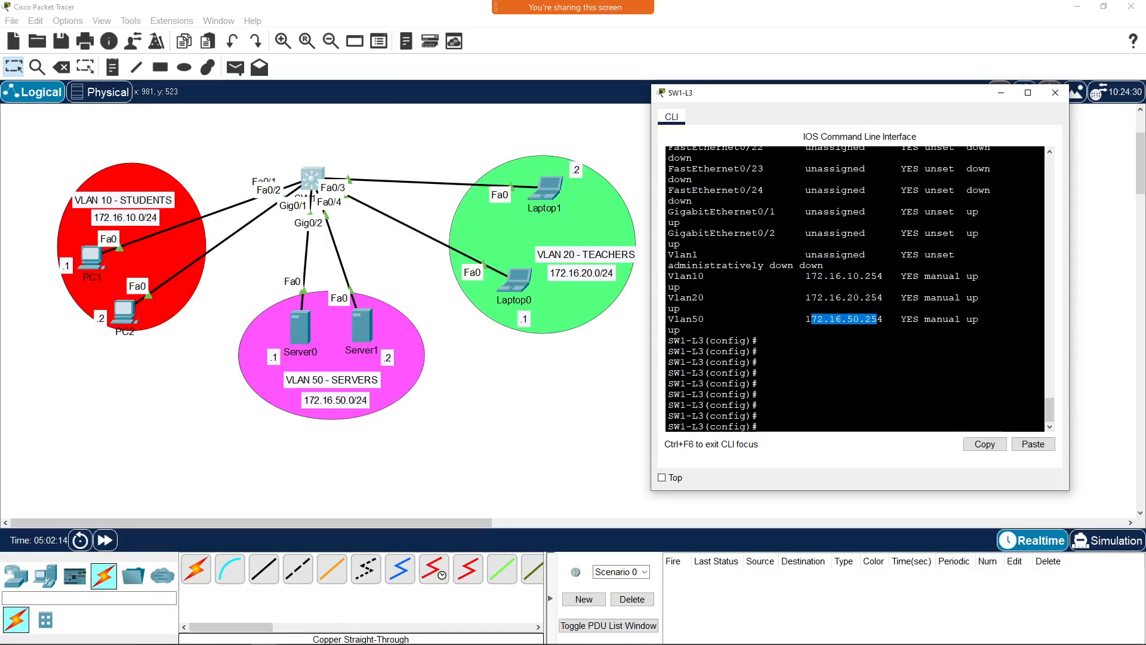
click(1054, 93)
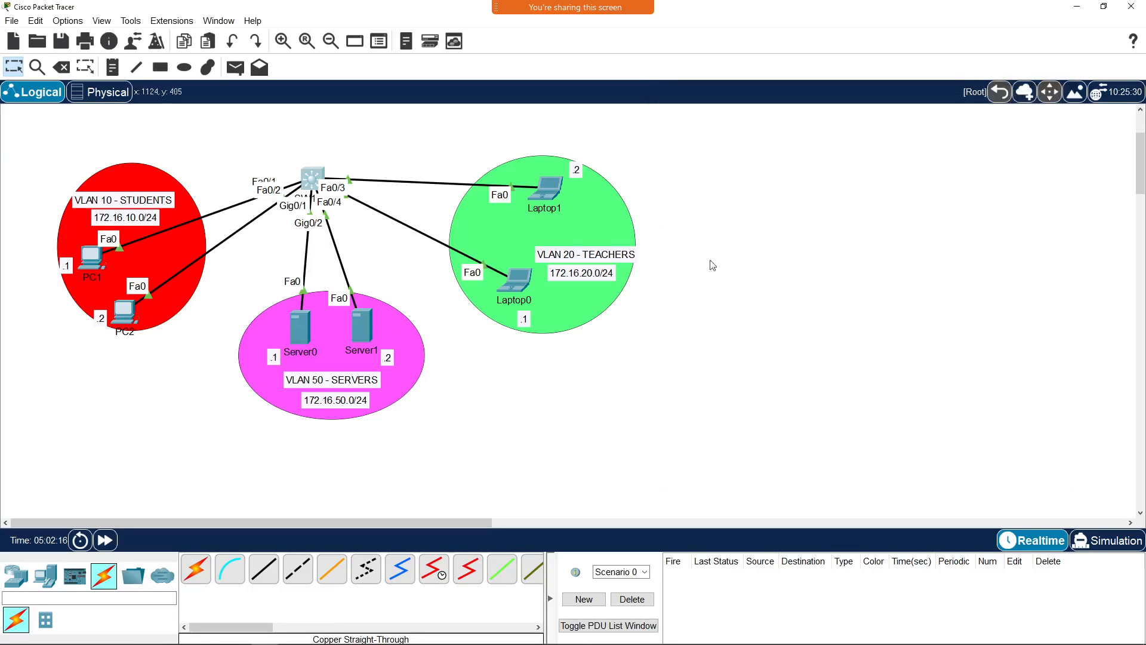
Step: Ping the VLAN 10 gateway 172.16.10.254 from PC1's command prompt and close PC1's window
click(91, 257)
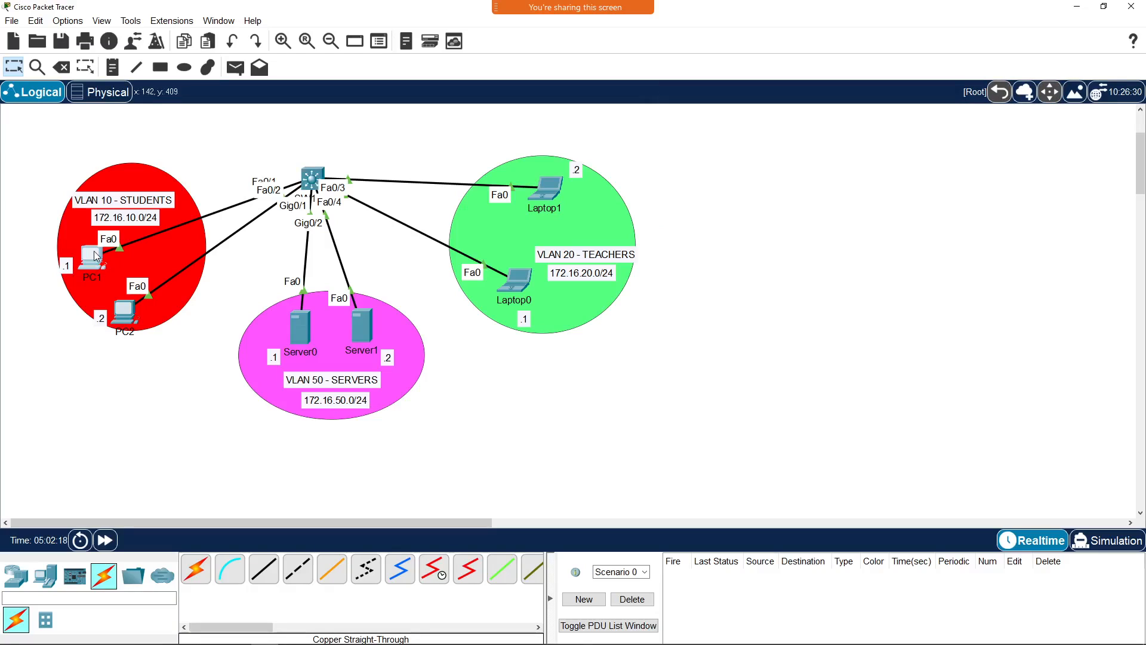
click(624, 182)
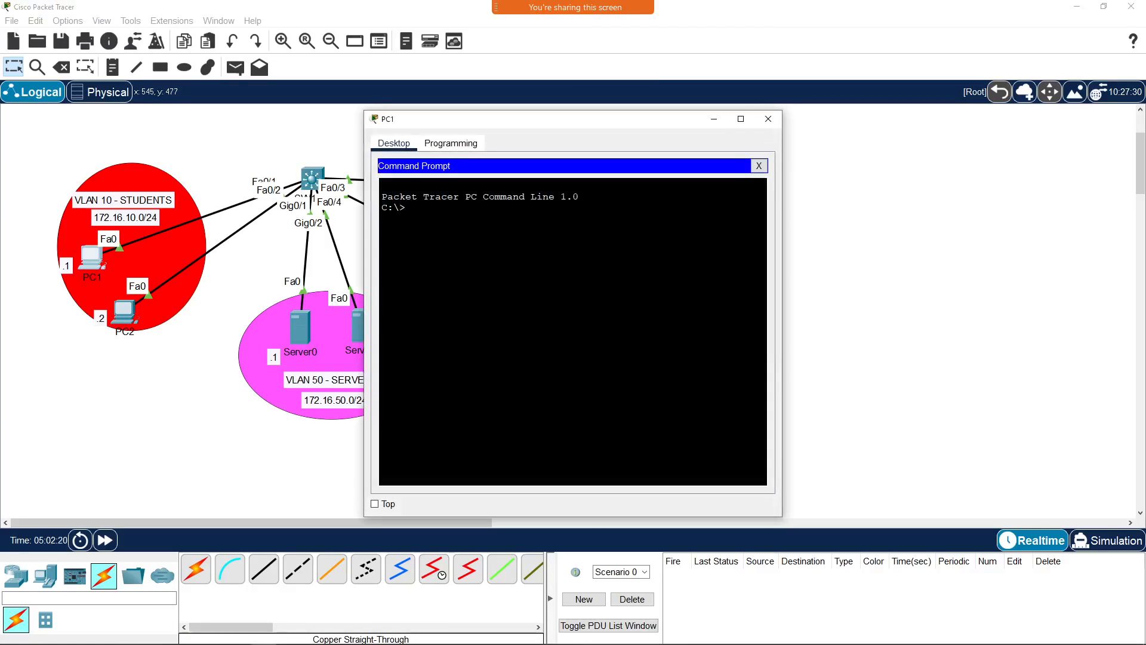
text(ping 172.16.10.254)
key(Return)
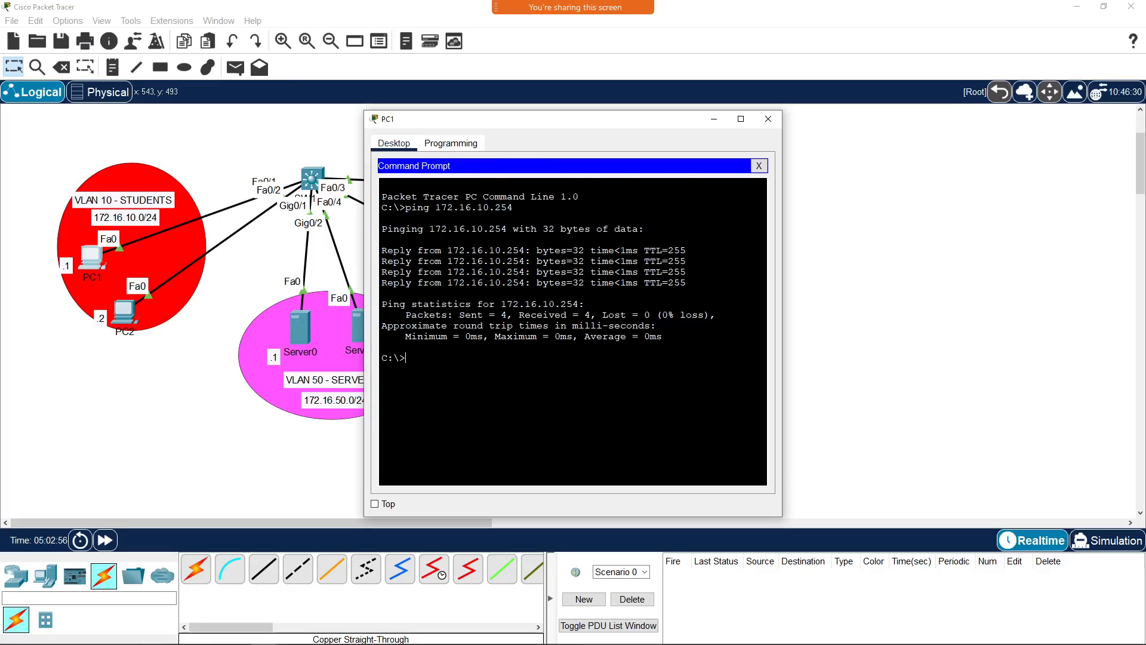
click(759, 167)
click(768, 119)
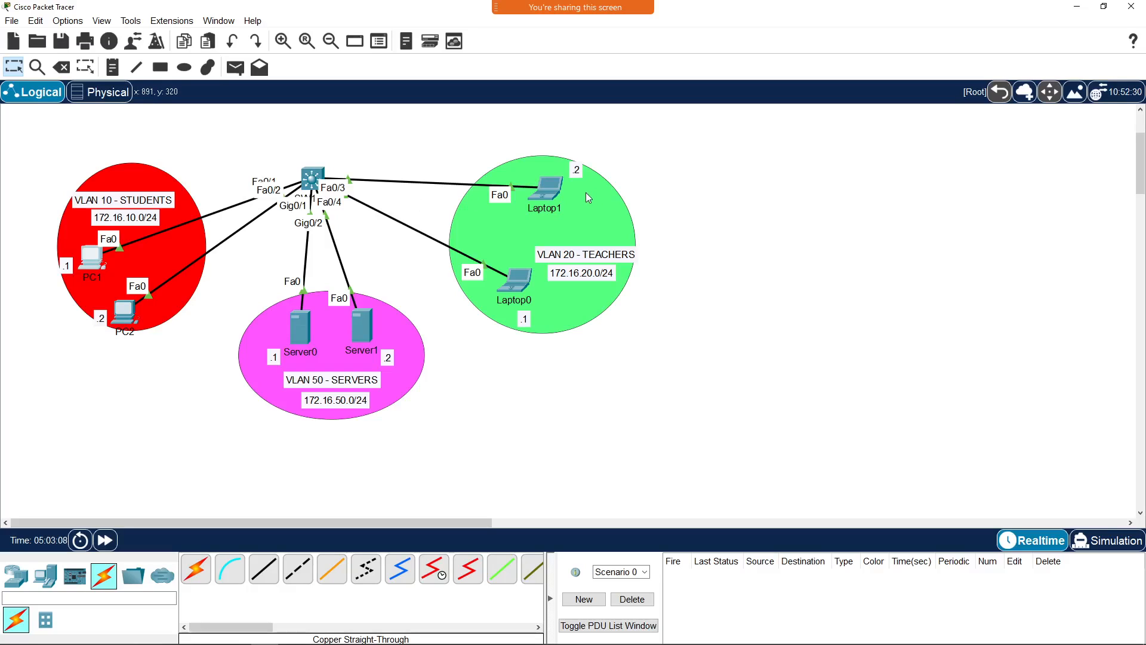
Step: Display the IP routing table in the multilayer switch's command line from global configuration mode
click(311, 178)
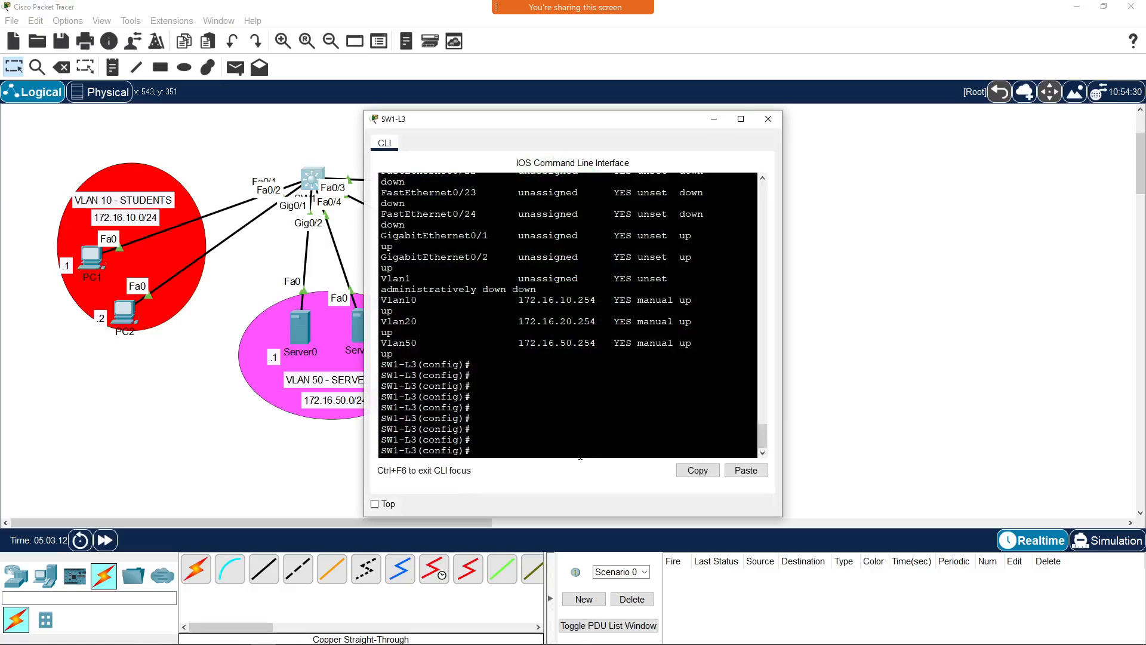
text(do show ip route)
key(Return)
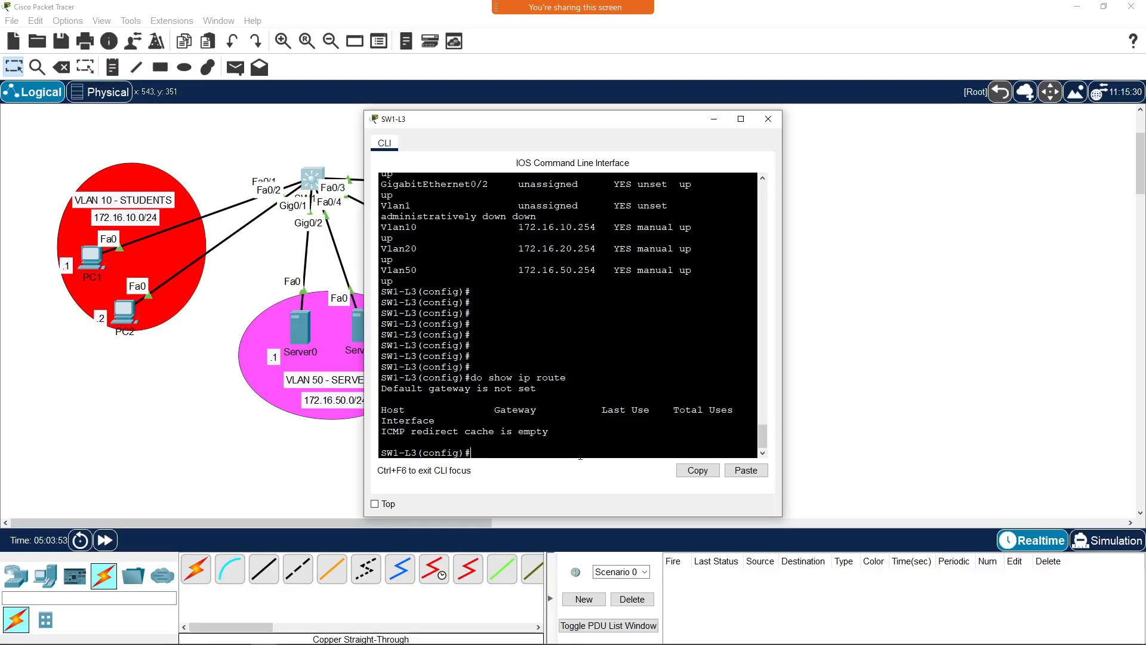
Step: Enable IP routing on the multilayer switch and display its IP routing table again
text(ip routing)
key(Return)
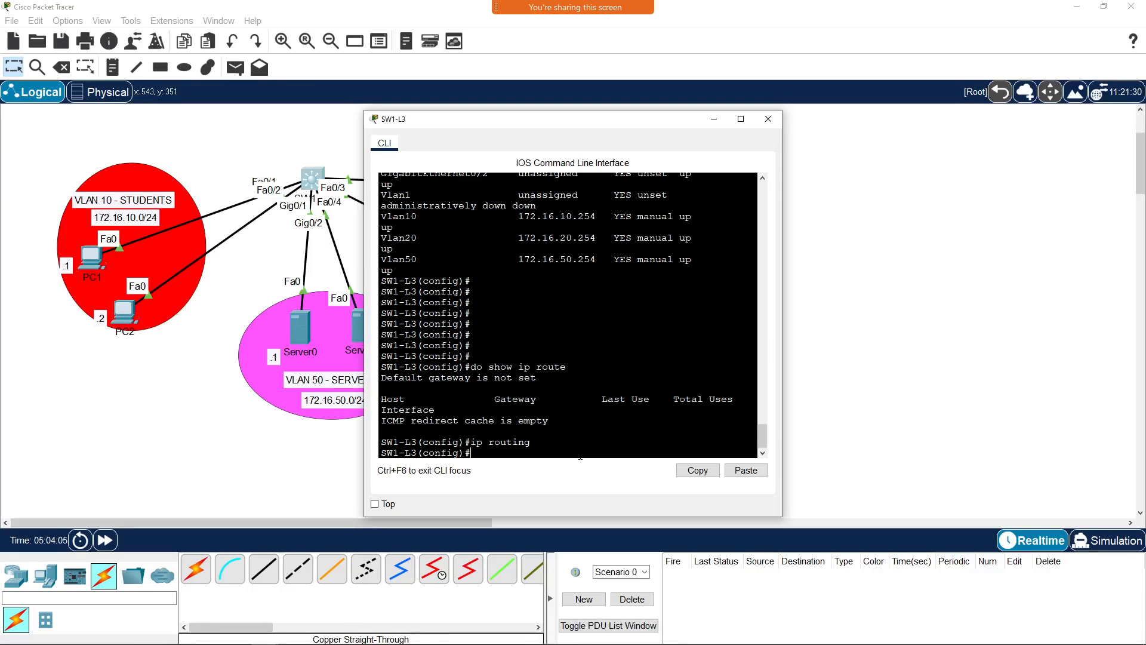
text(show ip route)
key(Return)
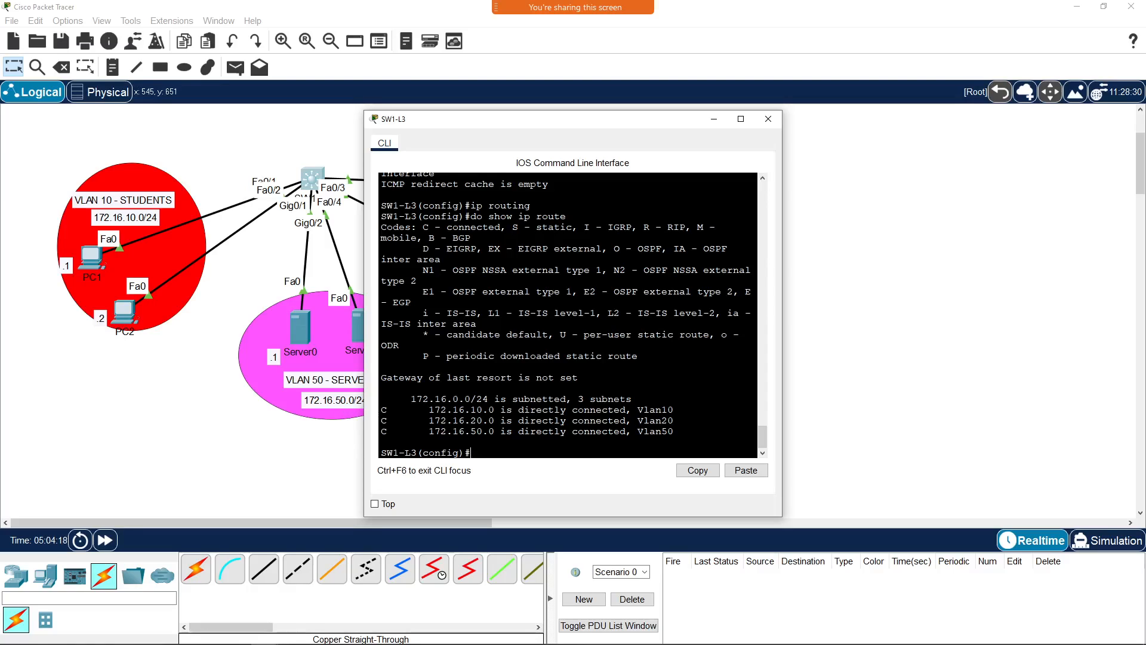
Step: Examine the connected routes for Vlan10, Vlan20 and Vlan50 and their parent network in the routing table, and close the switch's window
drag(383, 409, 500, 410)
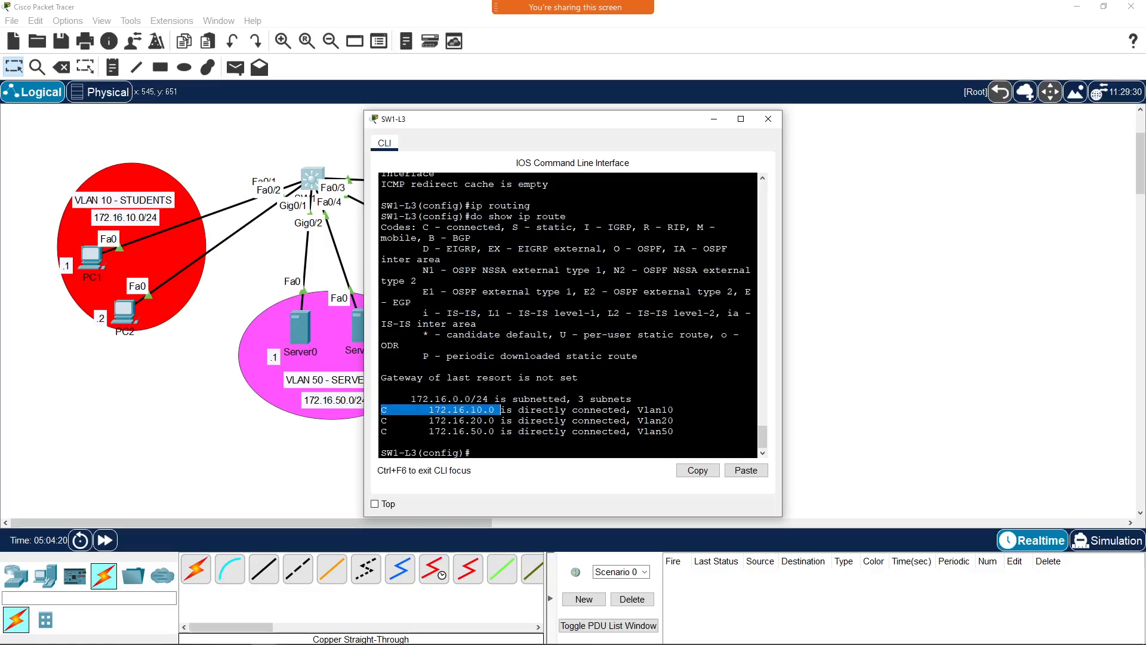
drag(382, 421, 494, 421)
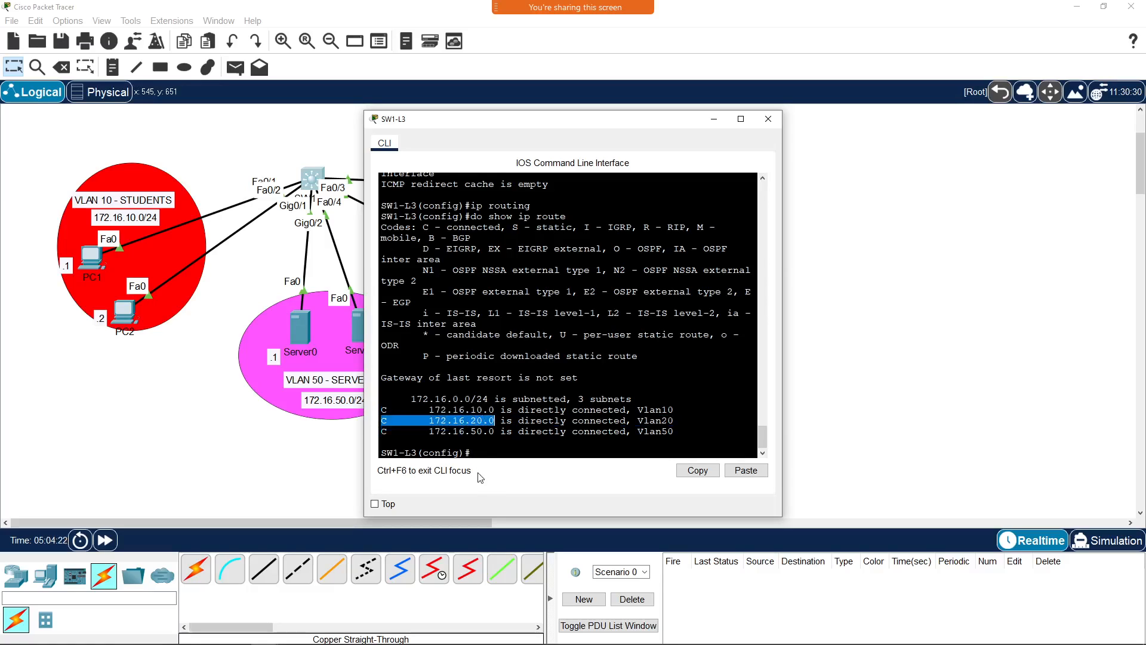
drag(382, 431, 528, 431)
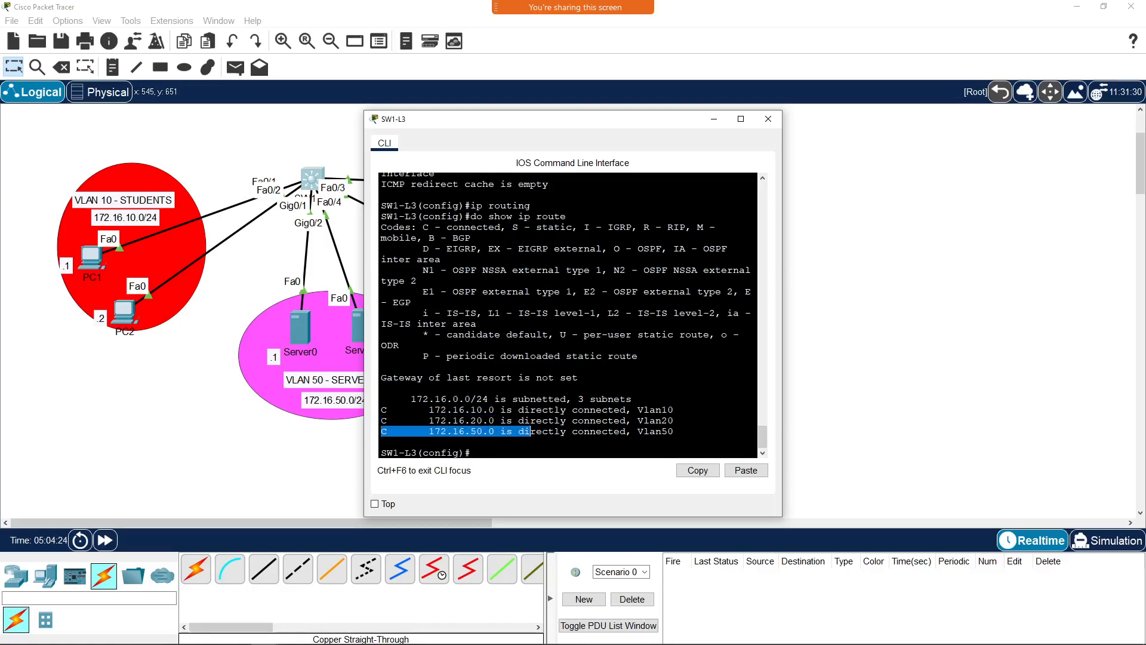
drag(406, 398, 506, 399)
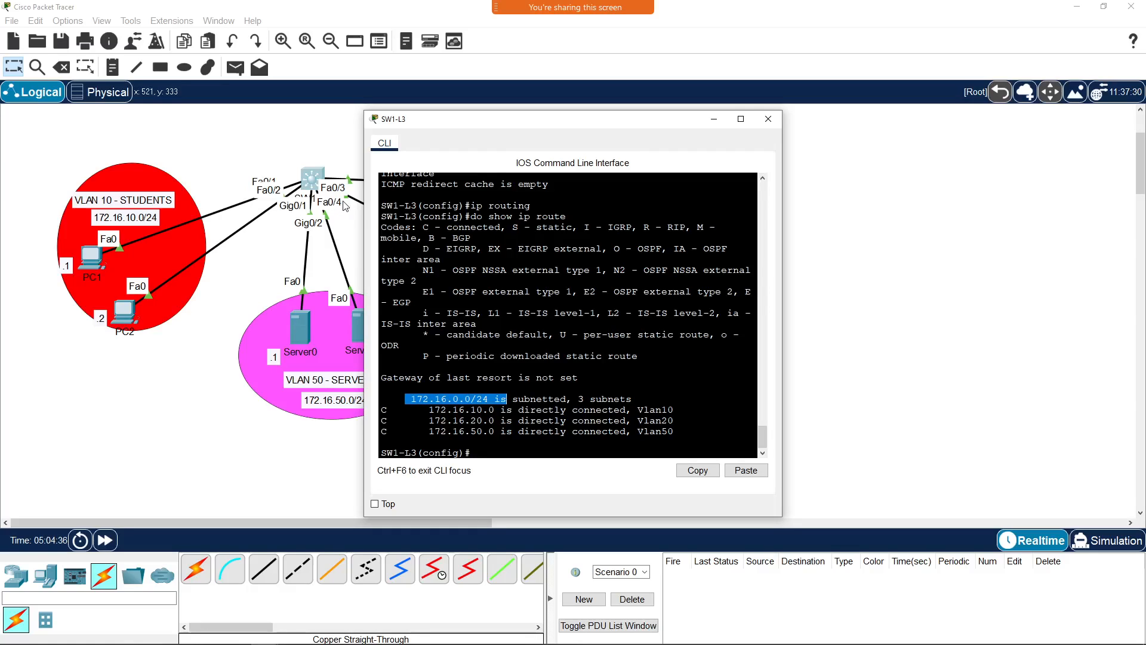
drag(507, 124, 789, 105)
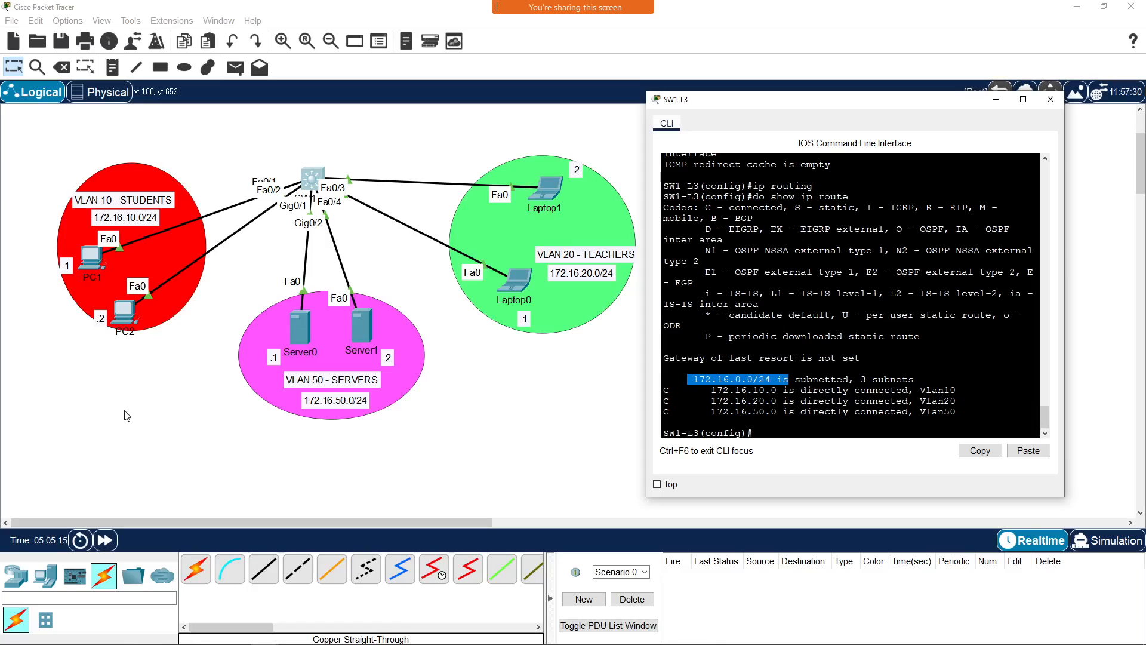
click(1051, 99)
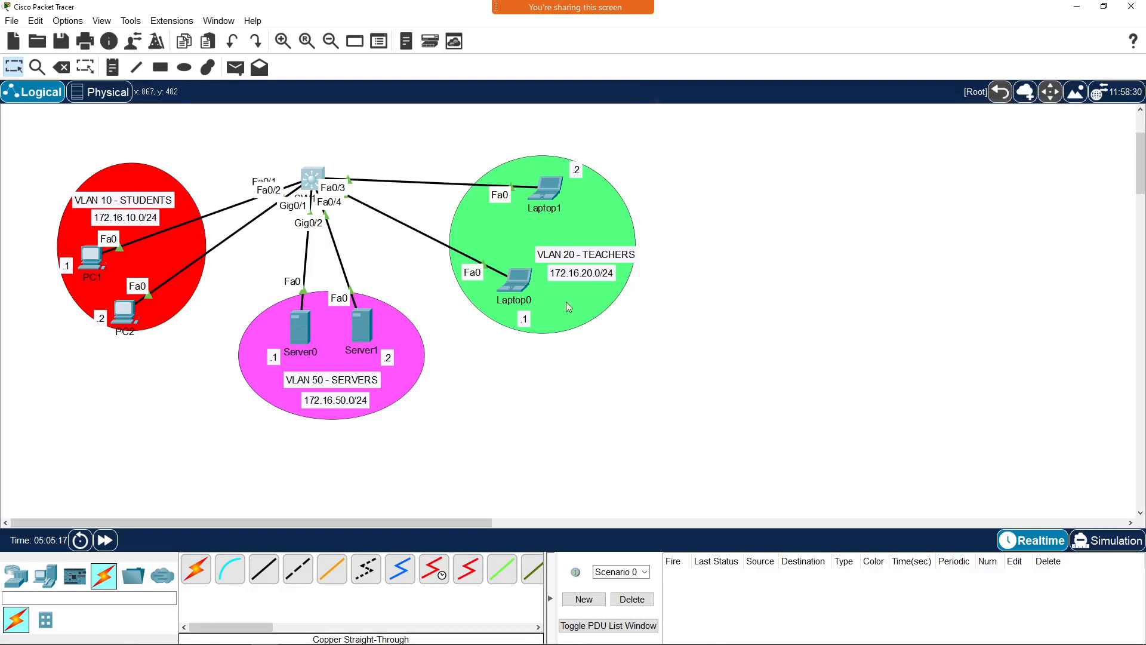
Step: Set PC1's default gateway to 172.16.10.254 in its IP configuration and close its window
click(94, 260)
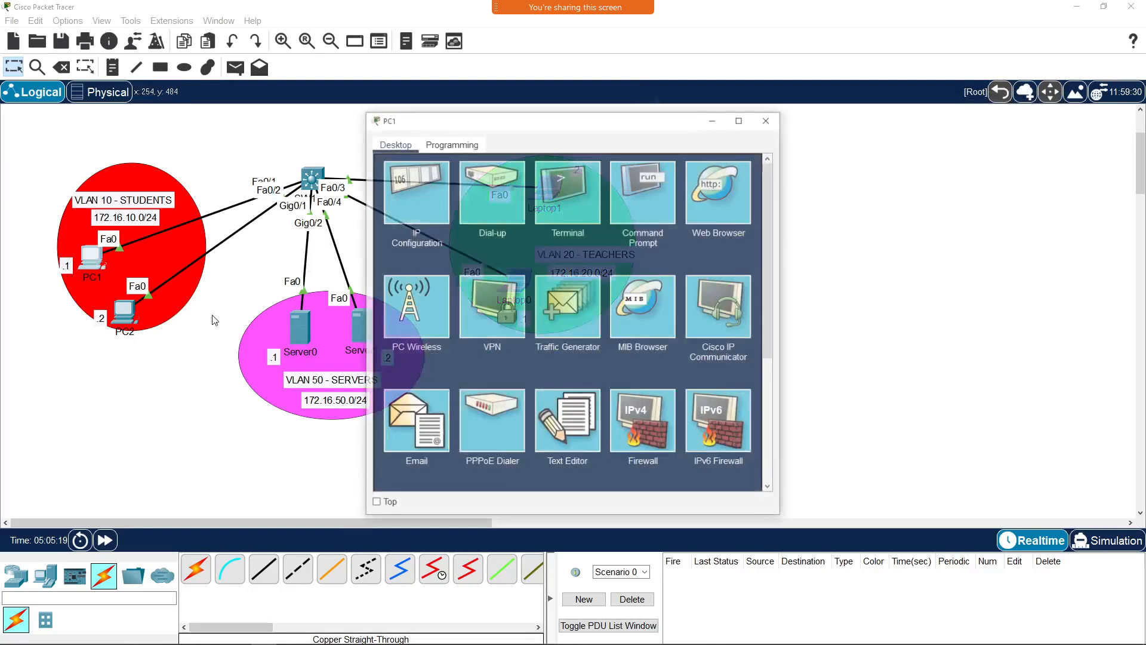
click(417, 191)
drag(537, 266, 448, 266)
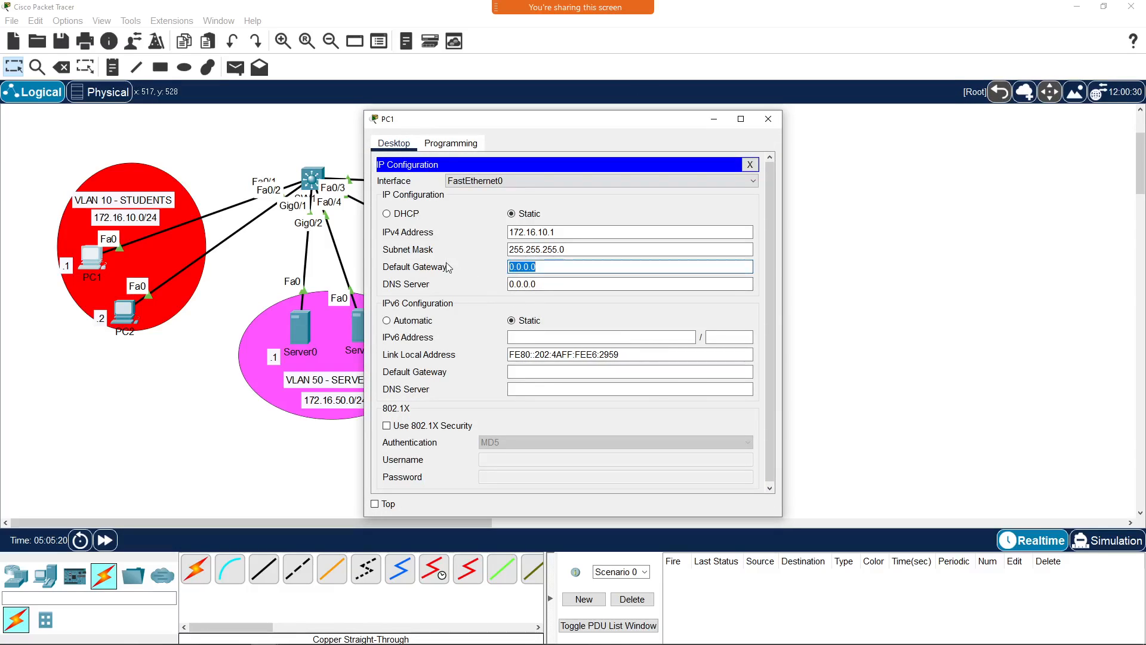
text(172.16)
text(.10.254)
click(750, 164)
click(769, 118)
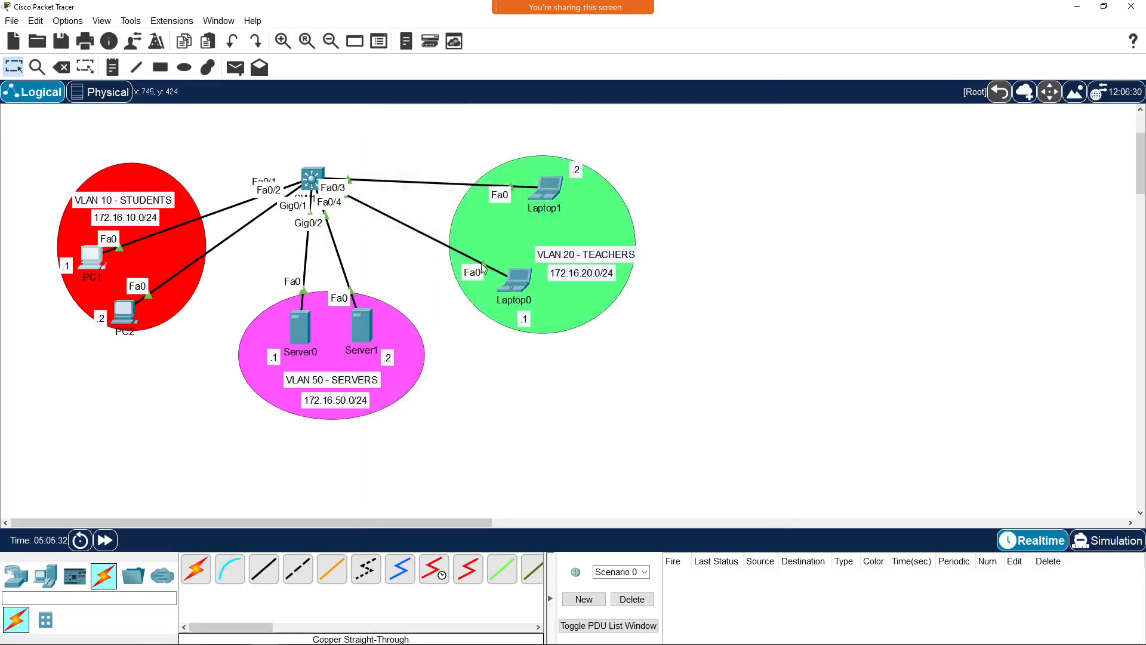
Step: Set PC2's default gateway to 172.16.10.254 in its IP configuration and close its window
click(124, 310)
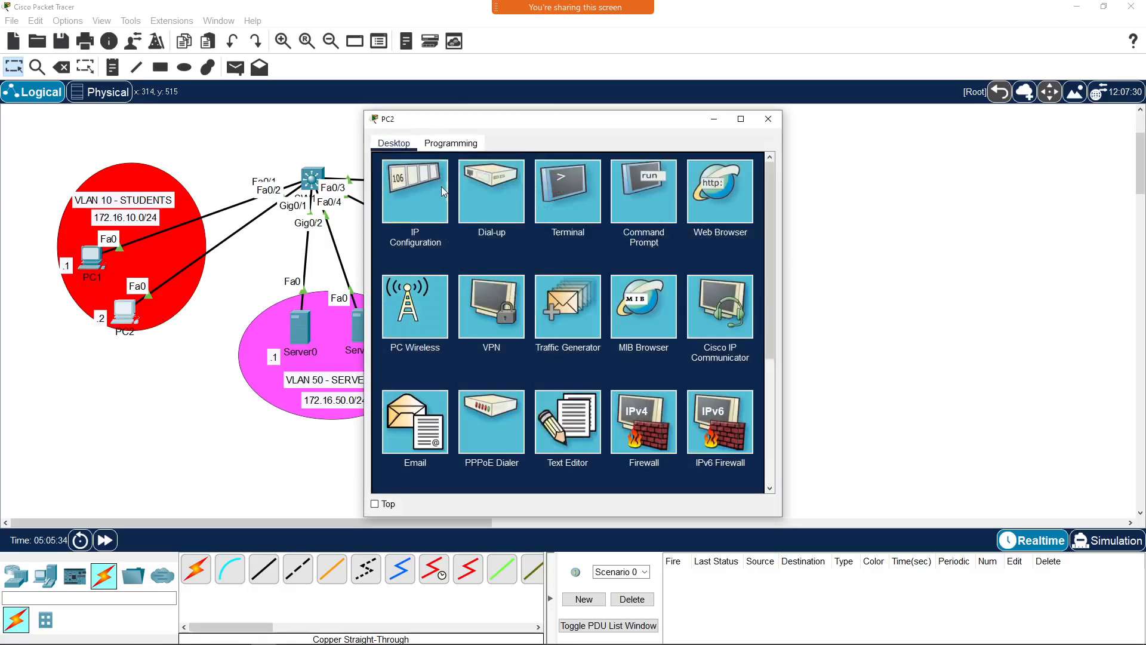
click(442, 186)
key(Tab)
key(Tab)
text(172.16.)
text(.10)
key(BackSpace)
key(BackSpace)
key(BackSpace)
text(10.2524)
key(BackSpace)
key(BackSpace)
text(4)
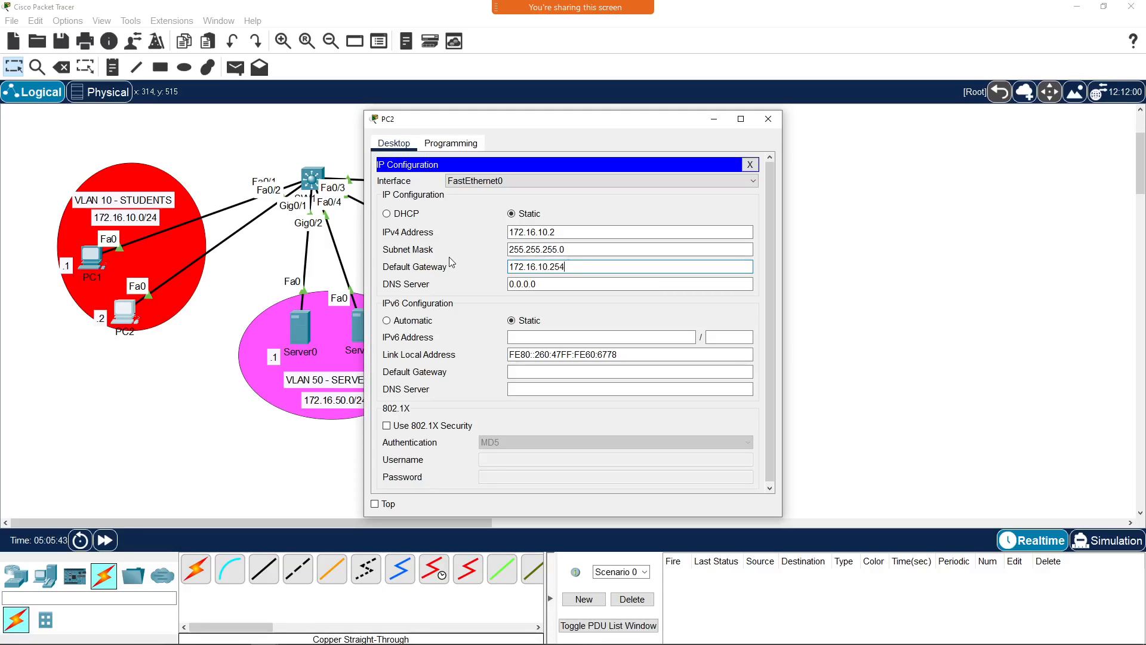
click(750, 165)
click(768, 118)
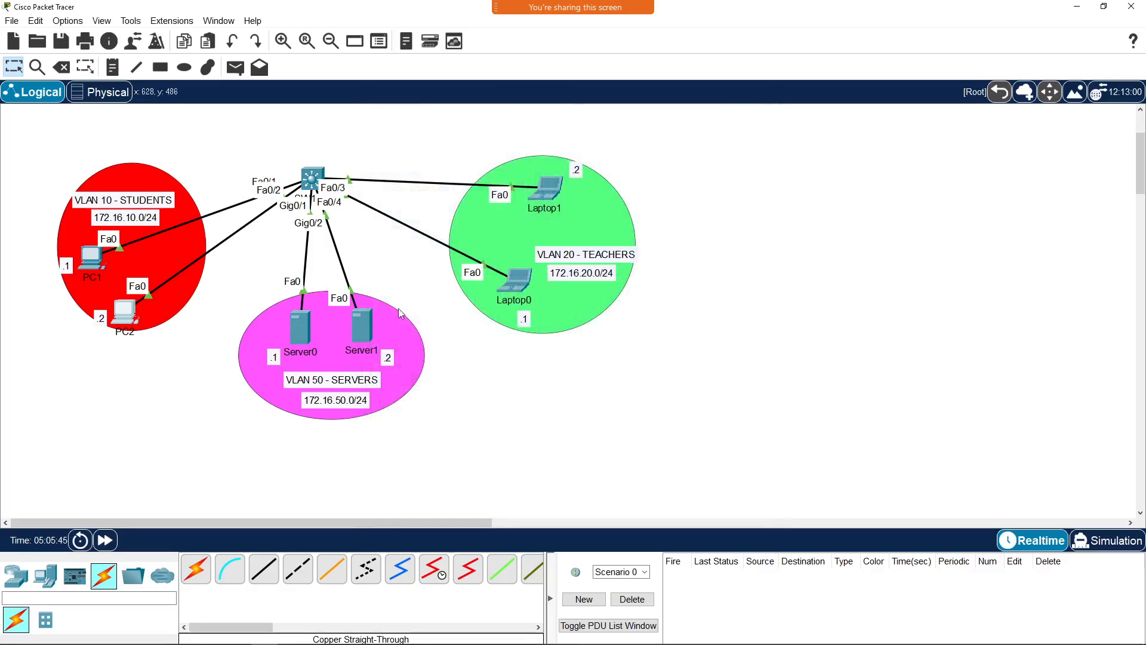
Step: Set Server0's default gateway to 172.16.50.254 in its IP configuration and close its window
click(302, 339)
click(419, 200)
triple_click(561, 252)
text(172.16.50.254)
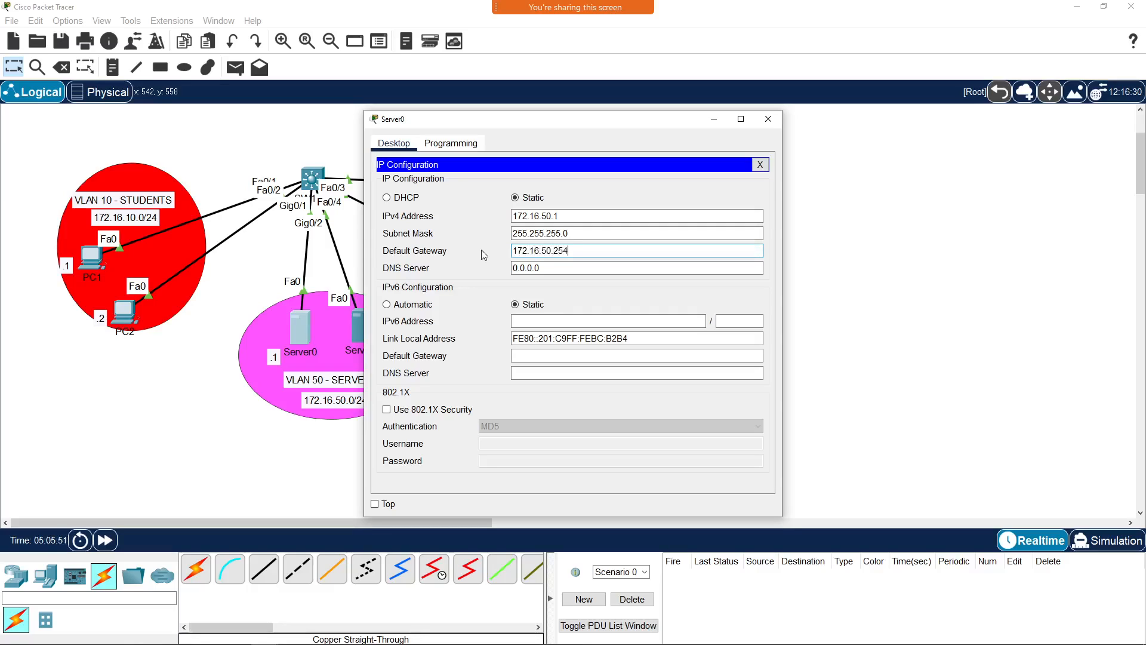
click(759, 164)
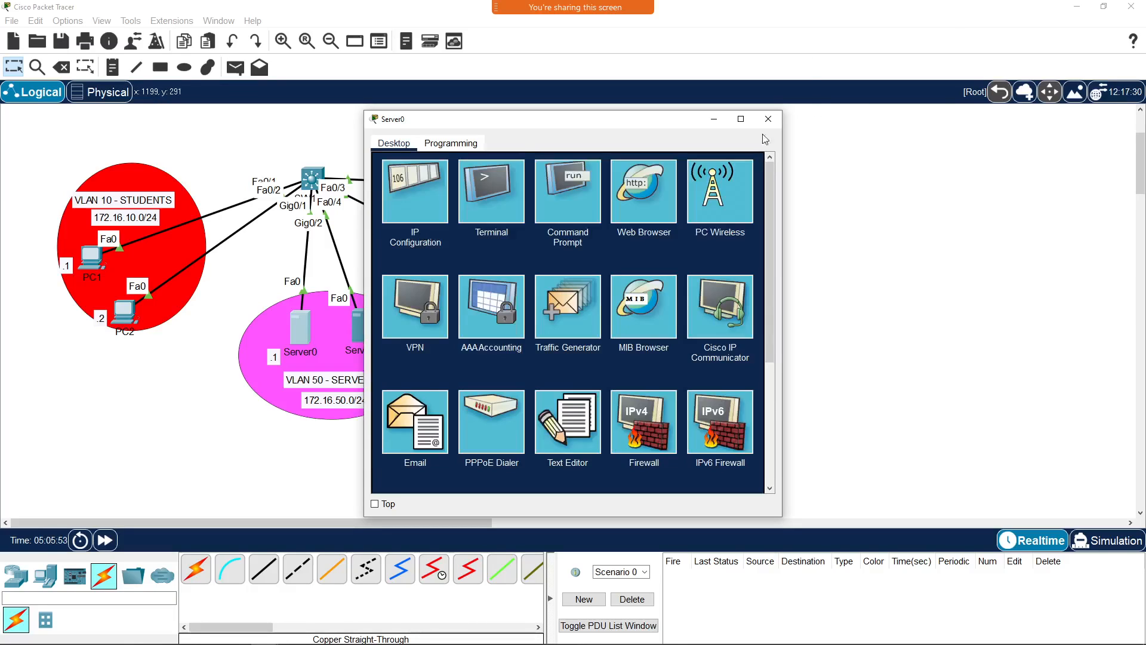
click(768, 119)
Step: Set Server1's default gateway to 172.16.50.254 in its IP configuration and close its window
click(360, 322)
click(380, 170)
drag(615, 250, 450, 253)
text(172.163)
key(BackSpace)
text(.50.254)
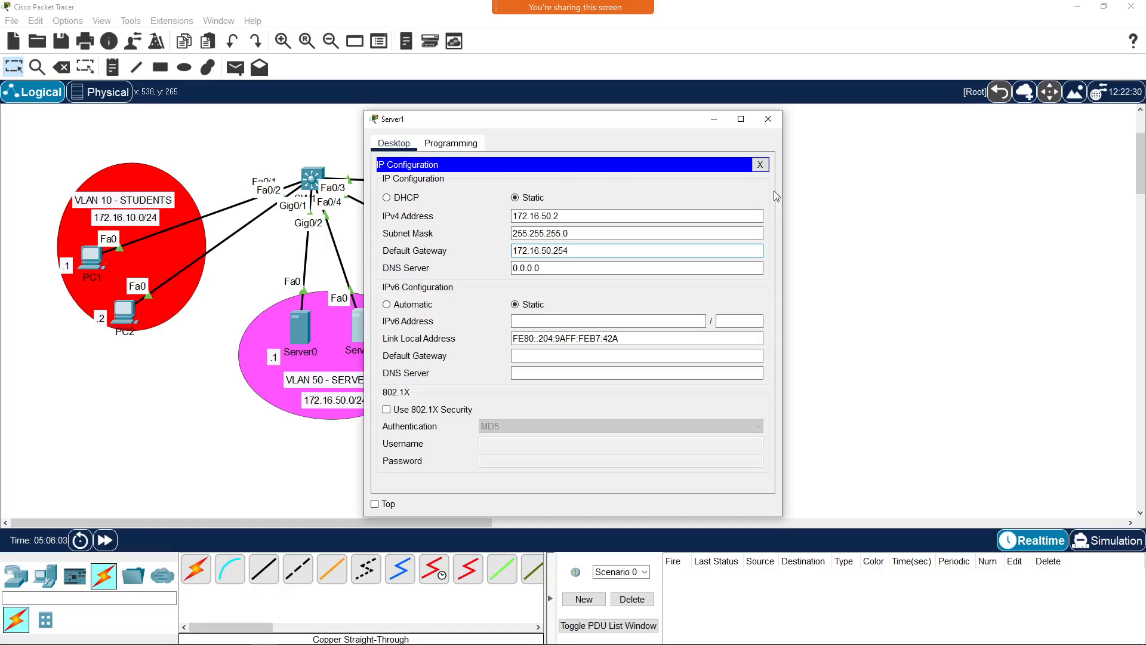
click(760, 164)
click(769, 119)
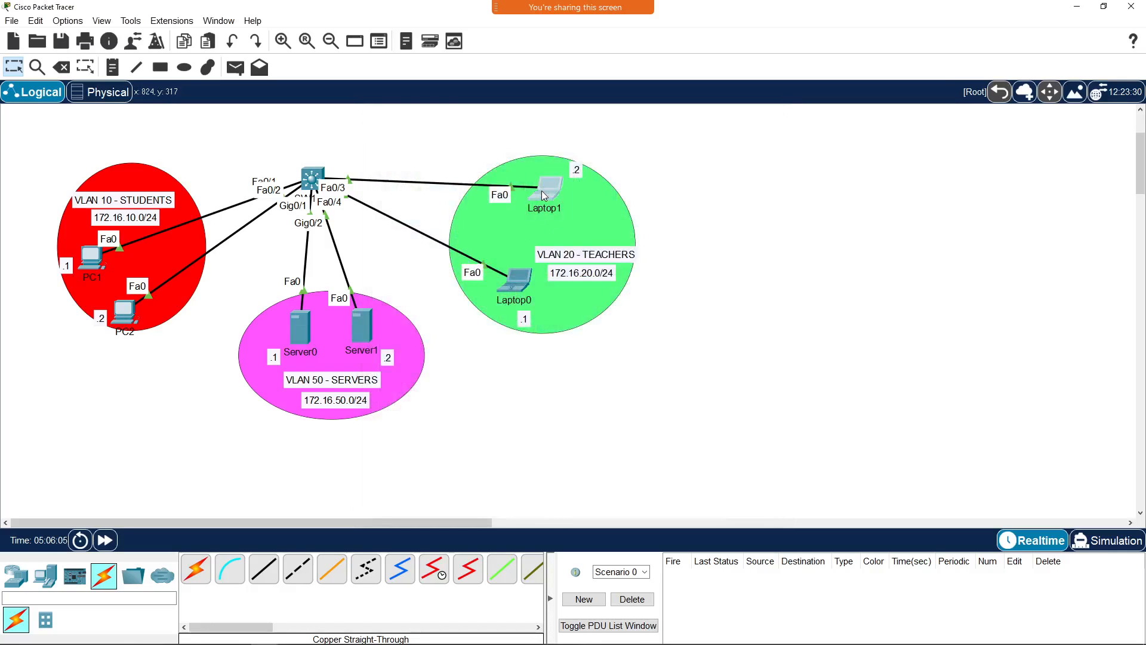
Step: Set Laptop0's default gateway to 172.16.20.254 in its IP configuration and close its window
click(542, 191)
click(768, 119)
click(529, 283)
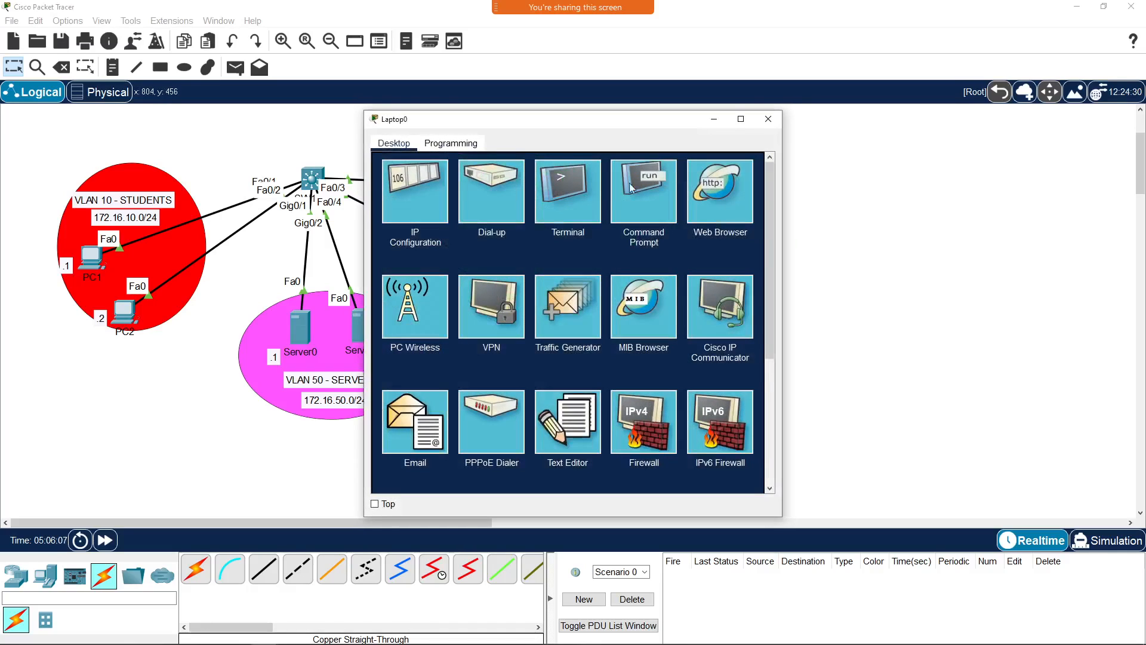
click(440, 205)
drag(537, 267, 455, 267)
key(BackSpace)
text(172.16)
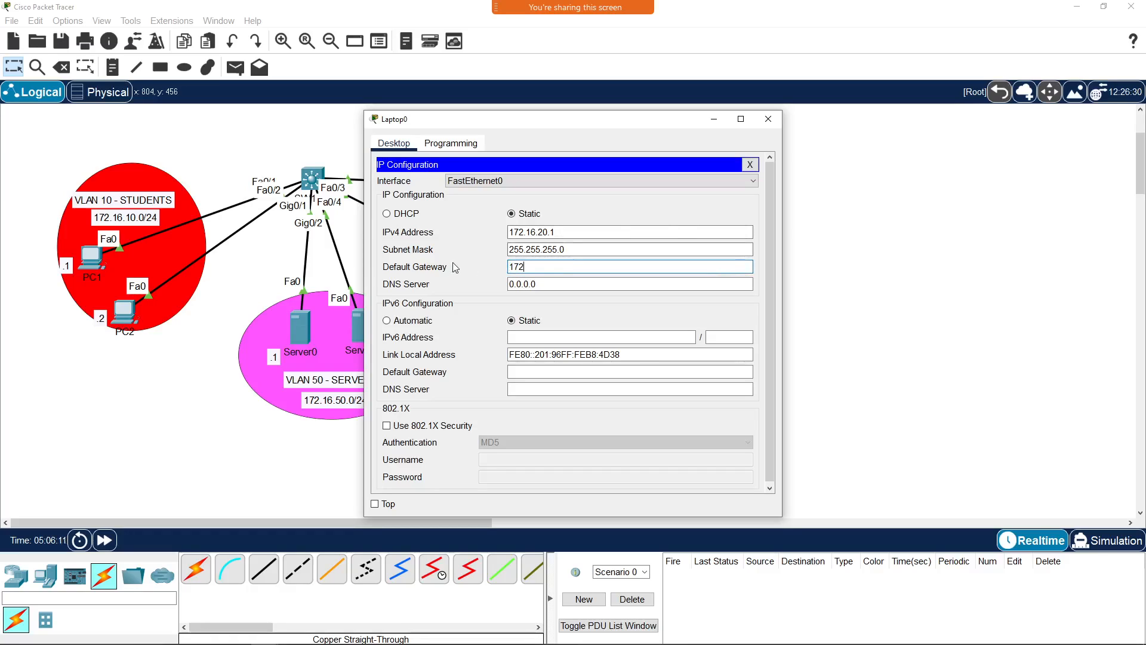
text(.20.254)
click(750, 164)
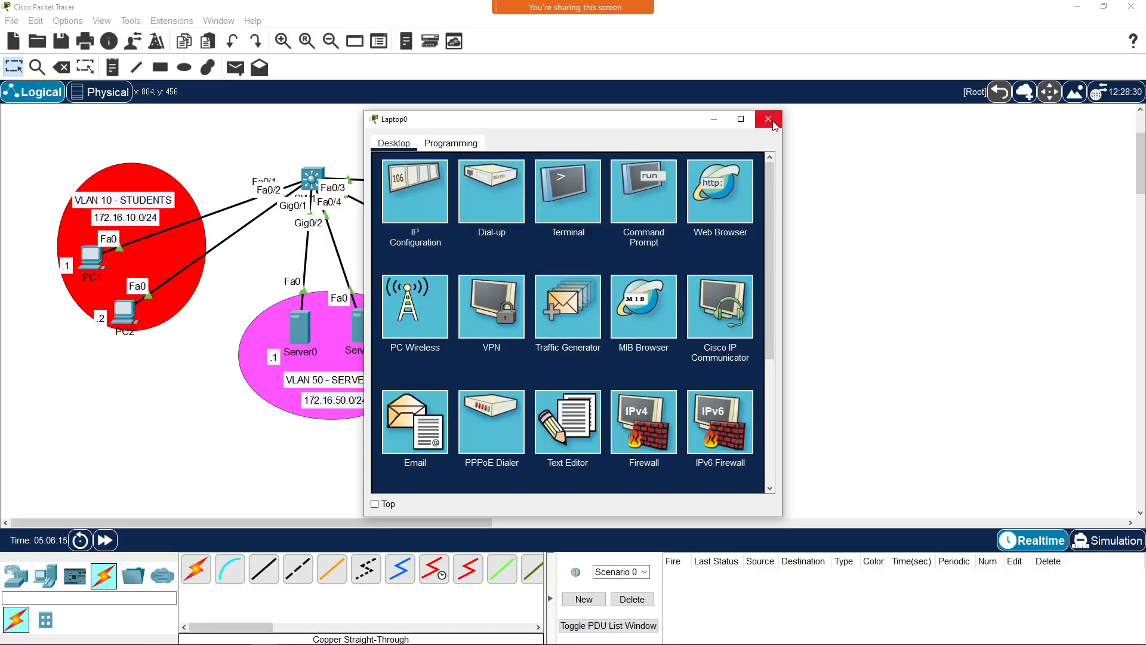
click(768, 119)
Step: Set Laptop1's default gateway to 172.16.20.254 in its IP configuration and close its window
click(555, 201)
click(430, 199)
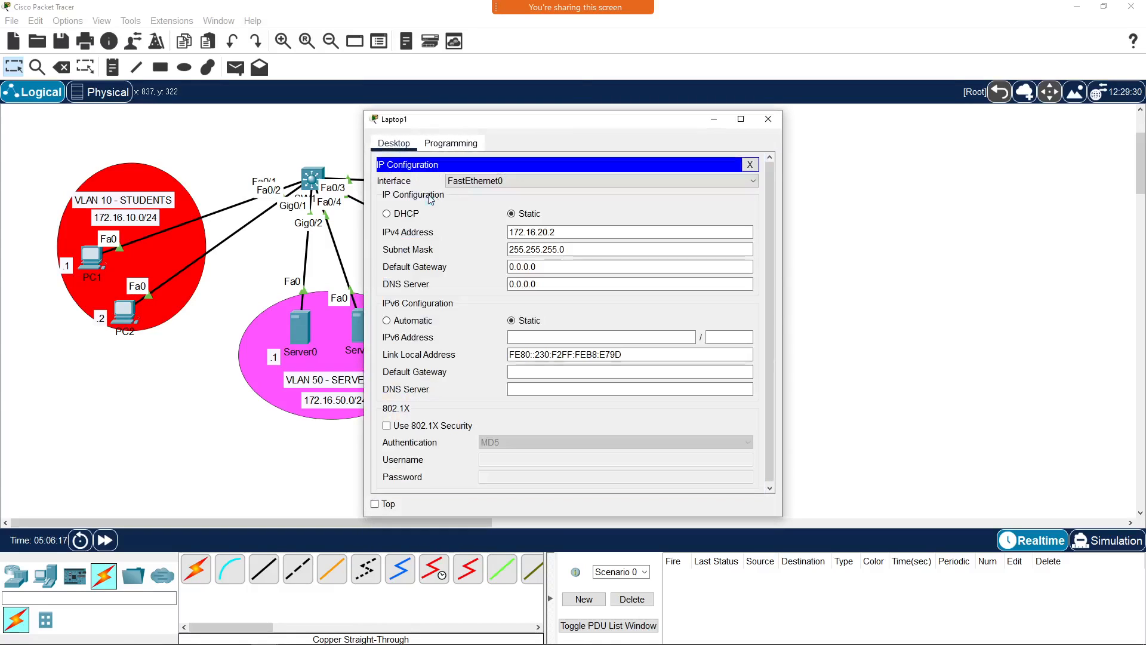
drag(537, 267, 432, 265)
text(172.16.20.254)
click(750, 164)
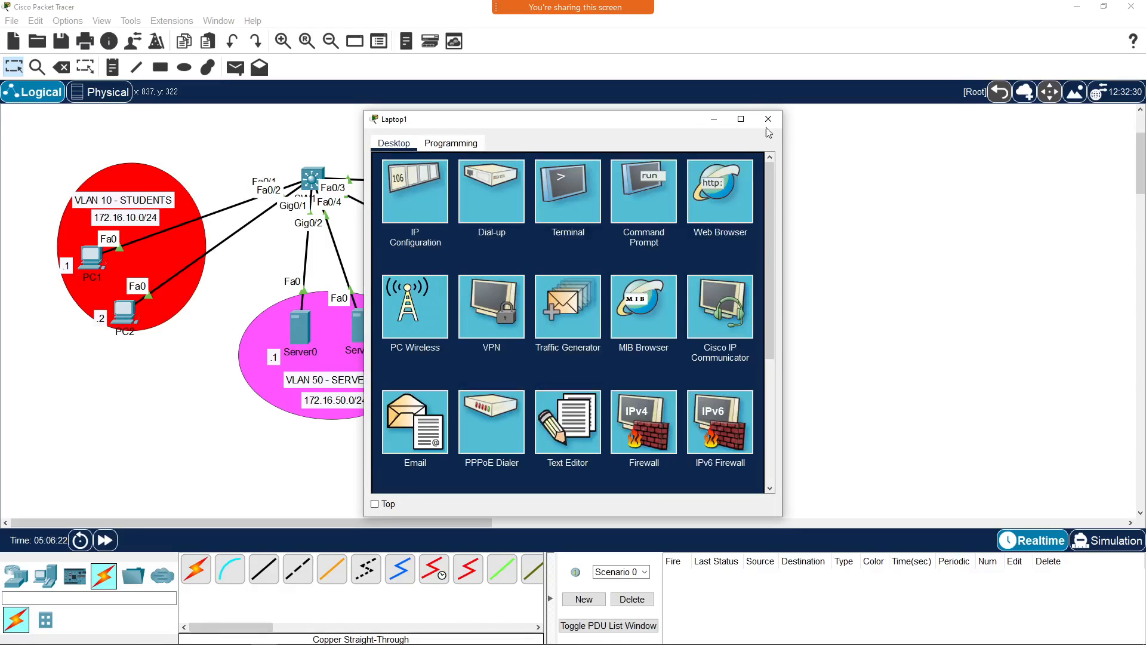
click(768, 118)
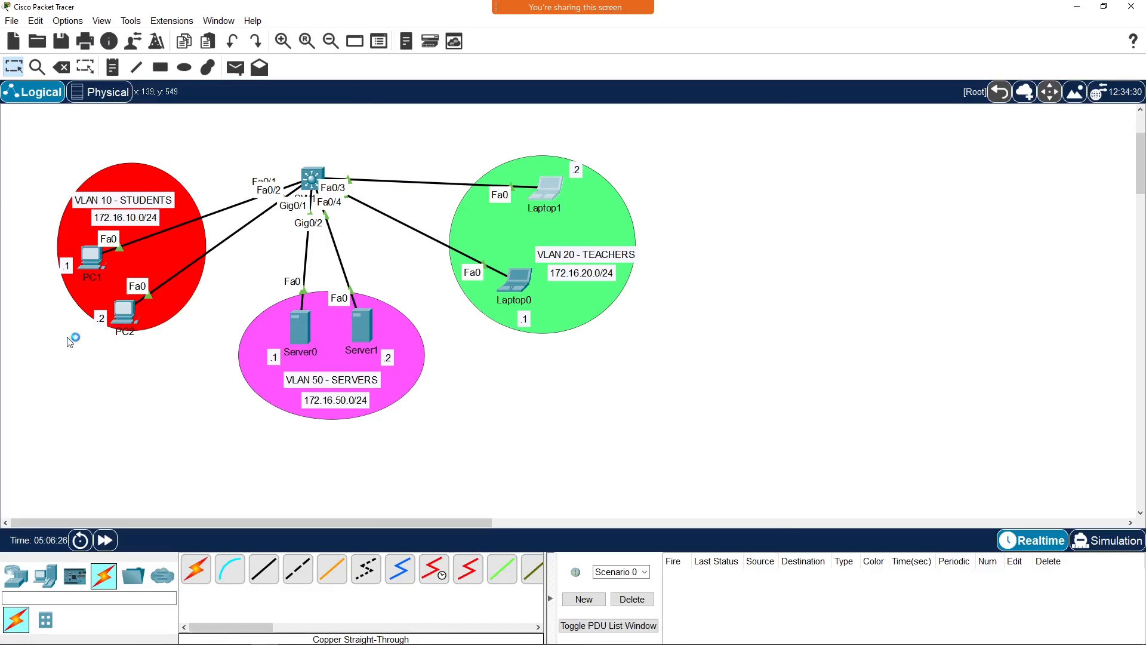
Step: Ping 172.16.20.1 from PC1's Command Prompt, with the window moved clear of the topology
click(98, 260)
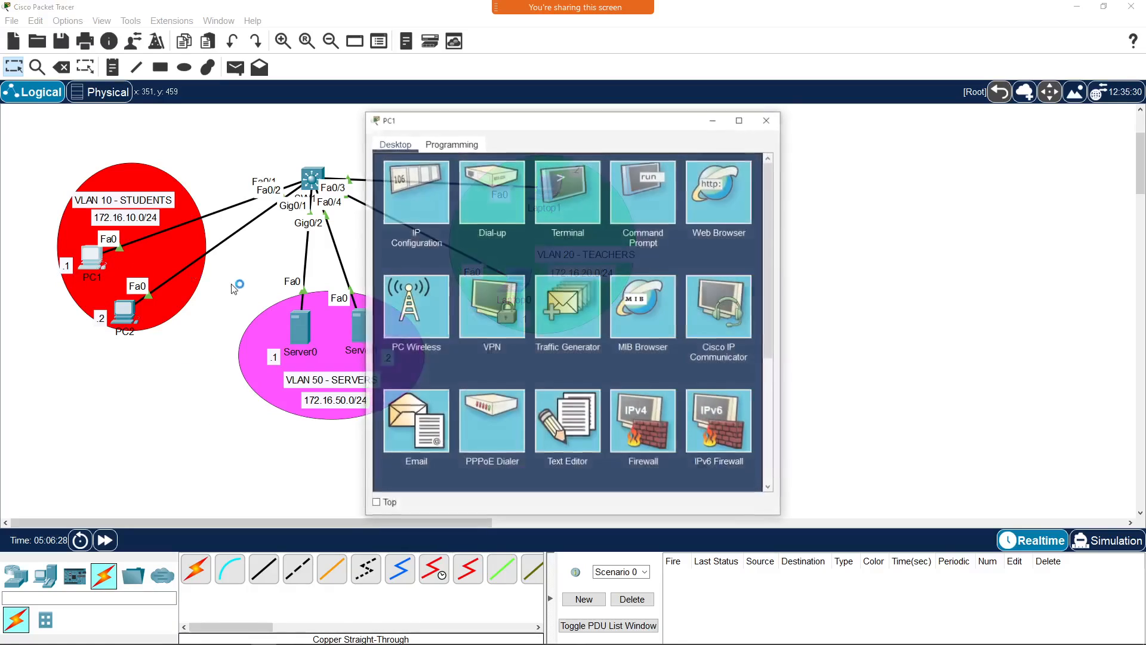
click(626, 221)
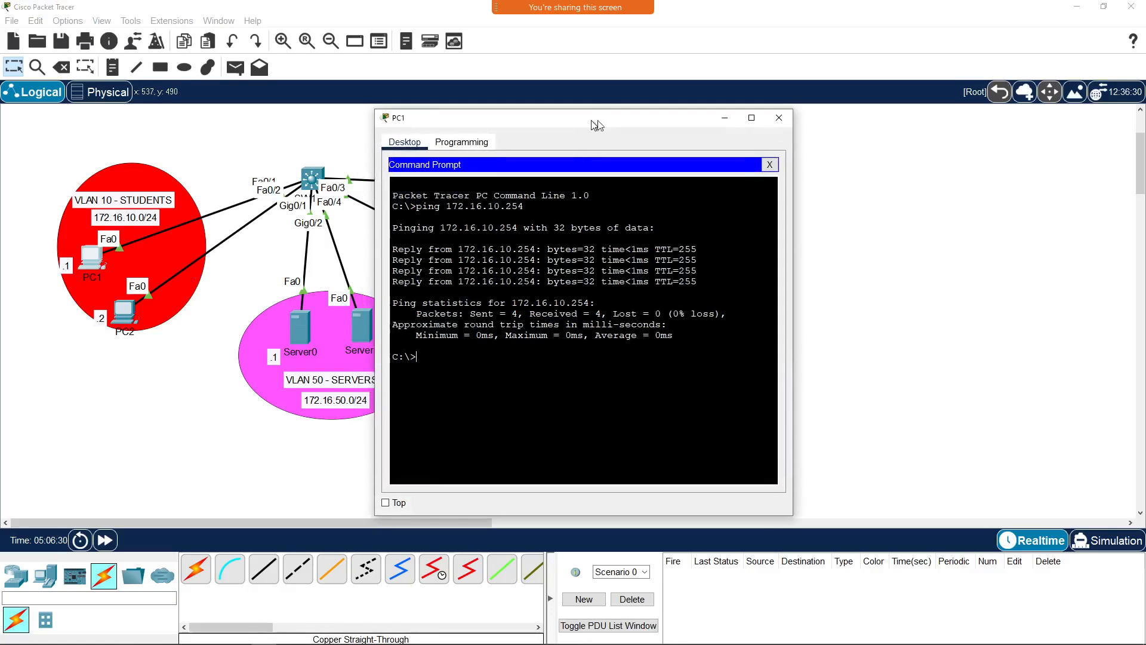
drag(595, 125, 801, 135)
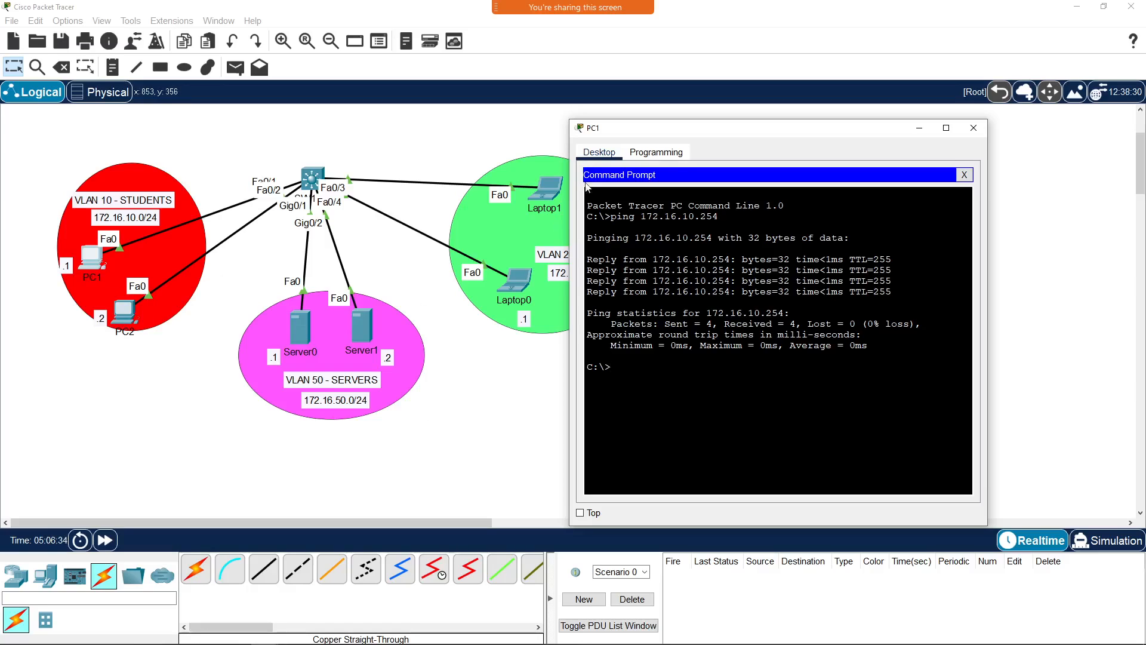
drag(726, 131, 822, 105)
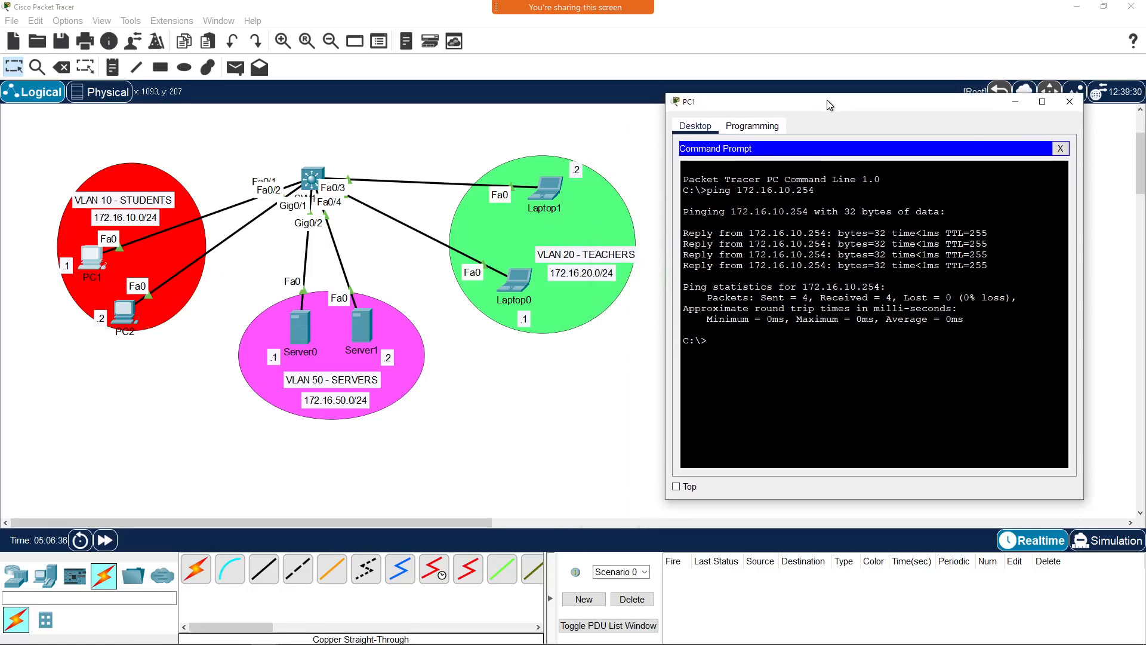
text(ping 1)
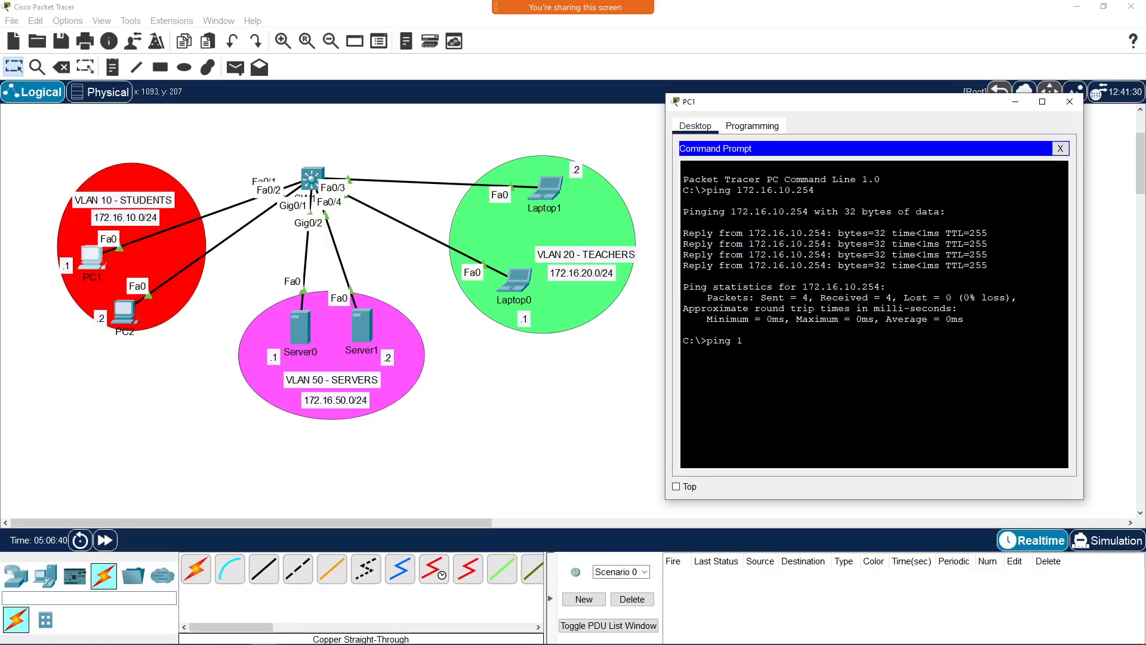
text(72.16.10)
key(BackSpace)
key(BackSpace)
text(20)
key(Return)
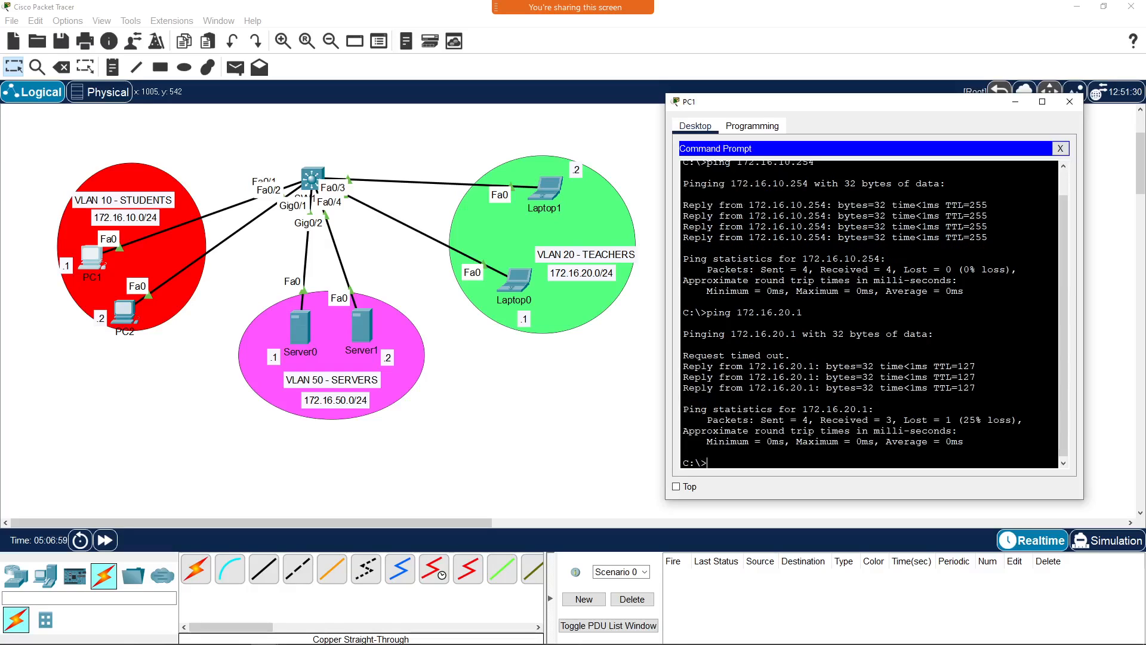
Step: Examine the first reply line of the ping output and repeat the ping to 172.16.20.1
drag(683, 355, 789, 356)
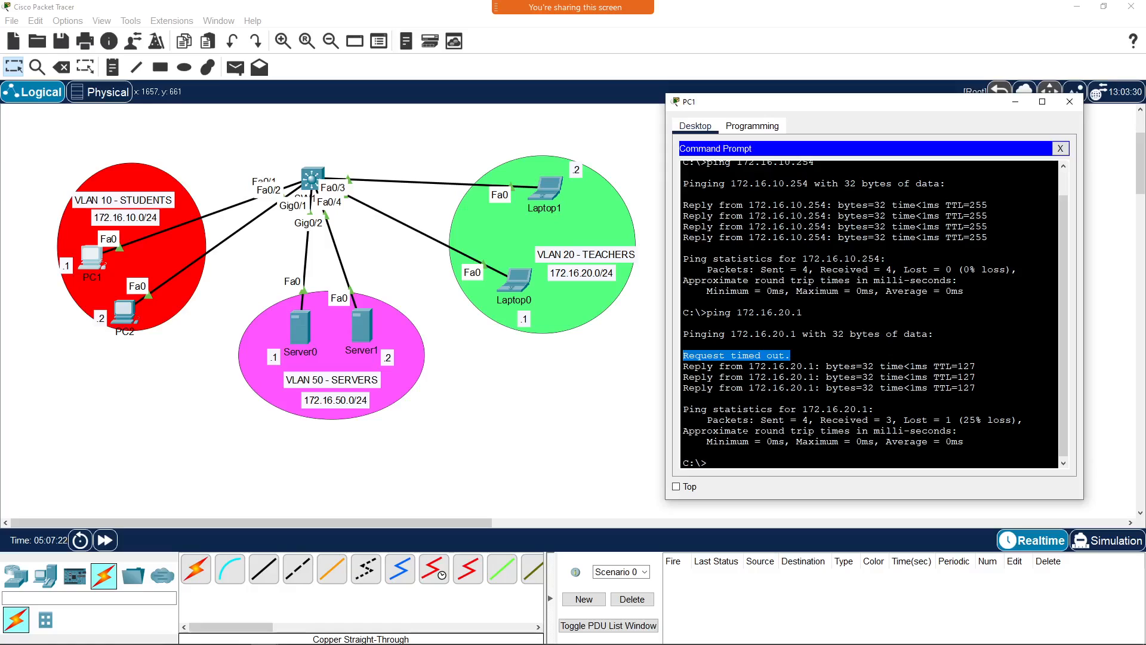
click(779, 467)
key(Up)
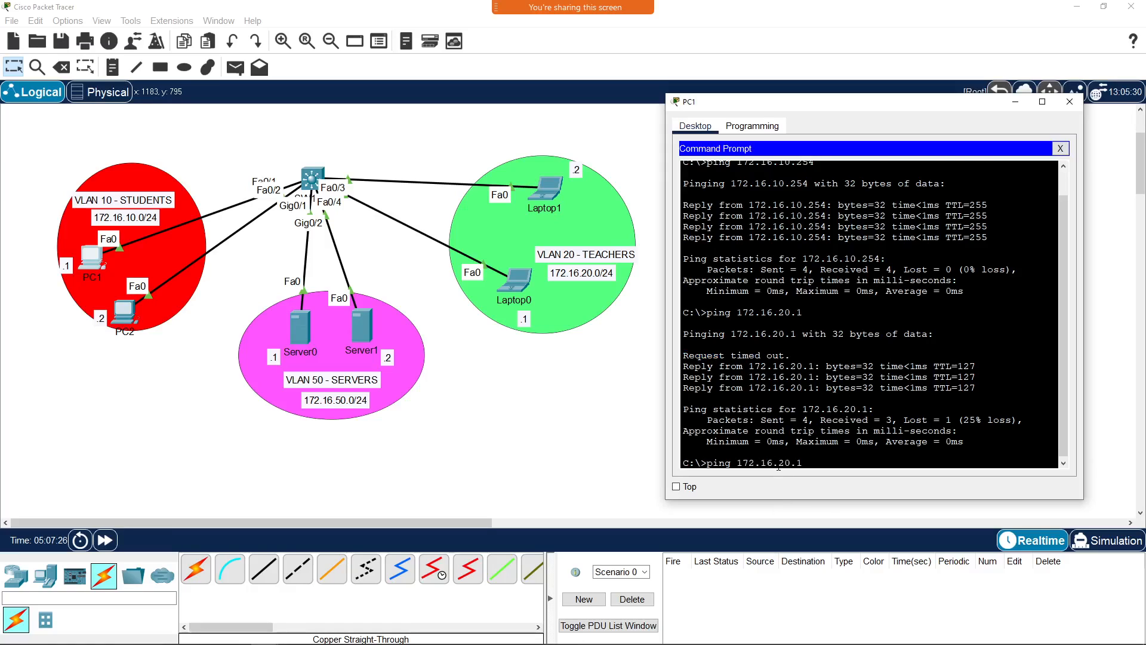
key(Return)
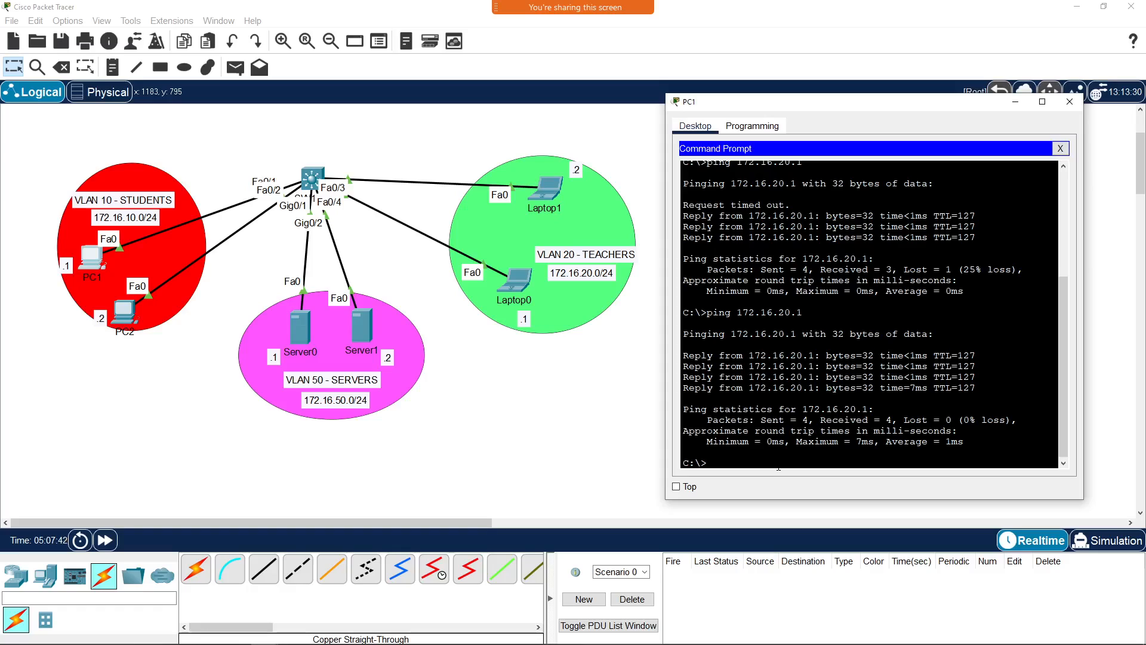
Step: Display PC1's ARP table with arp -a, examine the gateway entry and close the PC1 window
text(arp -a)
key(Return)
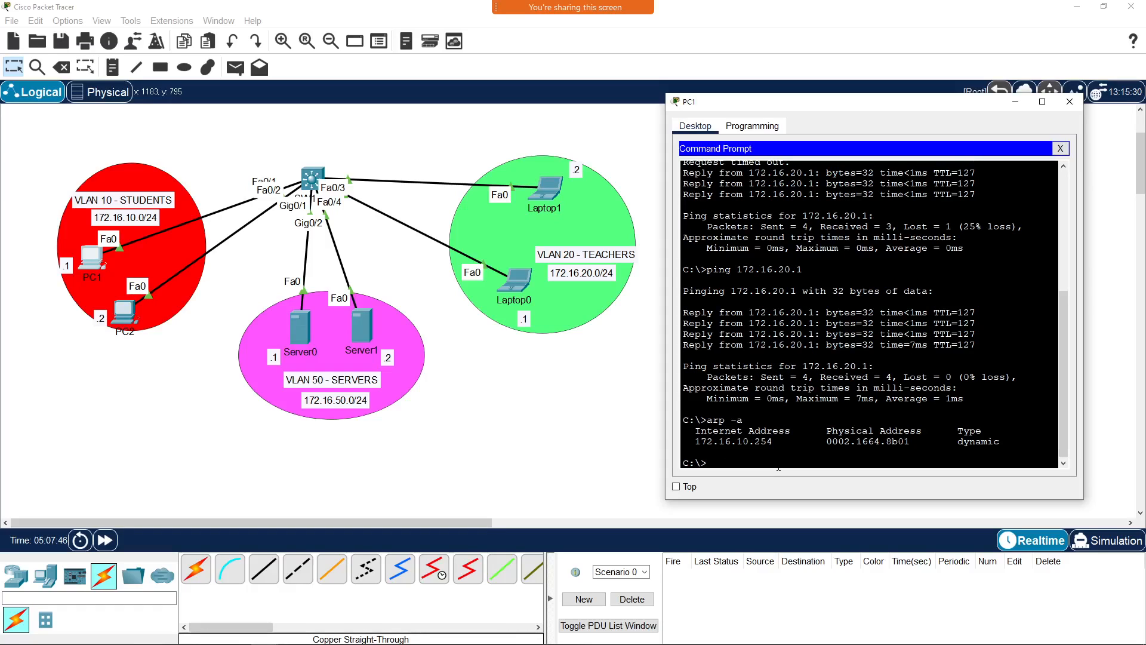
drag(695, 442, 1000, 442)
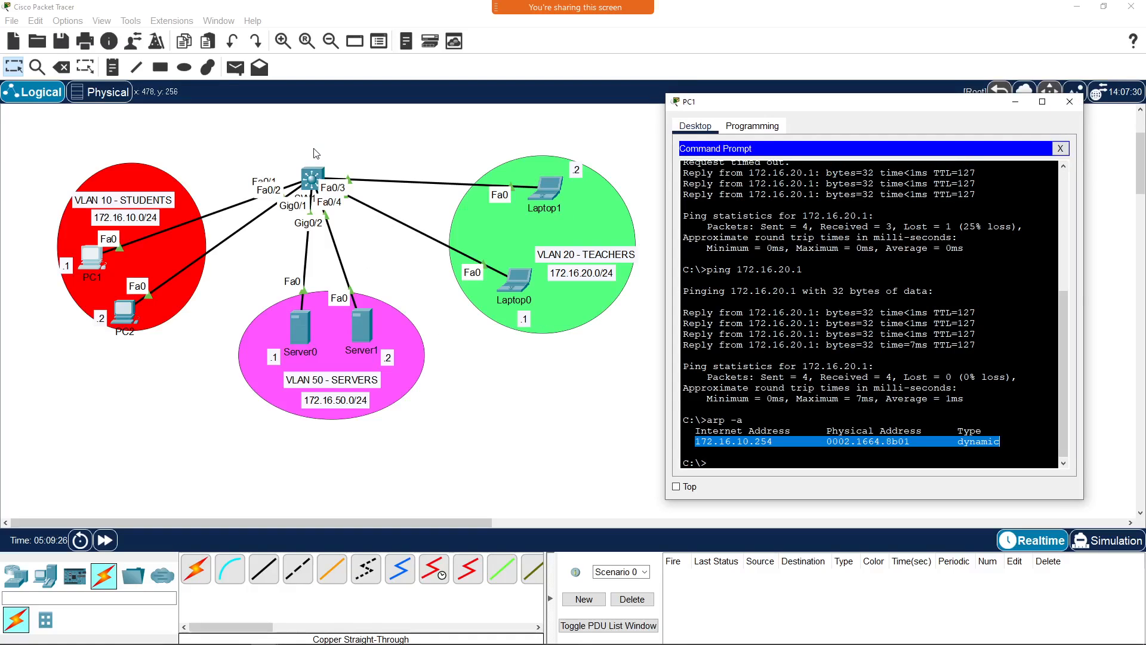
click(1068, 105)
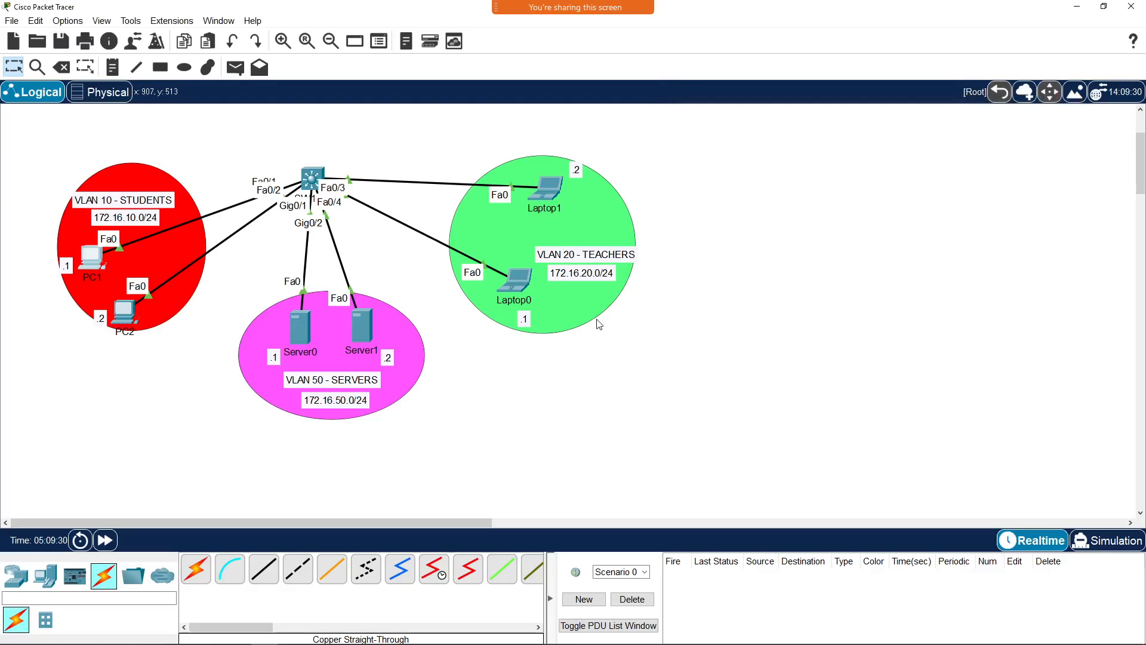
Step: Place a 4331 router above the multilayer switch, name it EDGE-ROUTER and shift it slightly toward the laptops' side
click(16, 575)
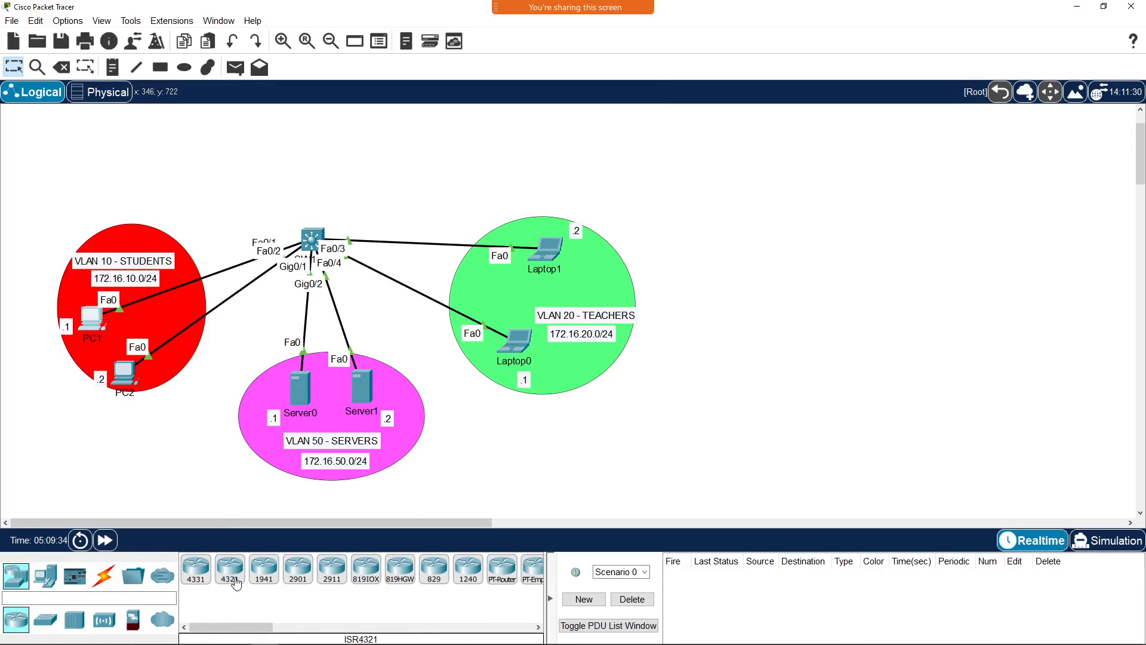
drag(206, 580, 283, 179)
click(316, 169)
text(EDGE -ROUTER)
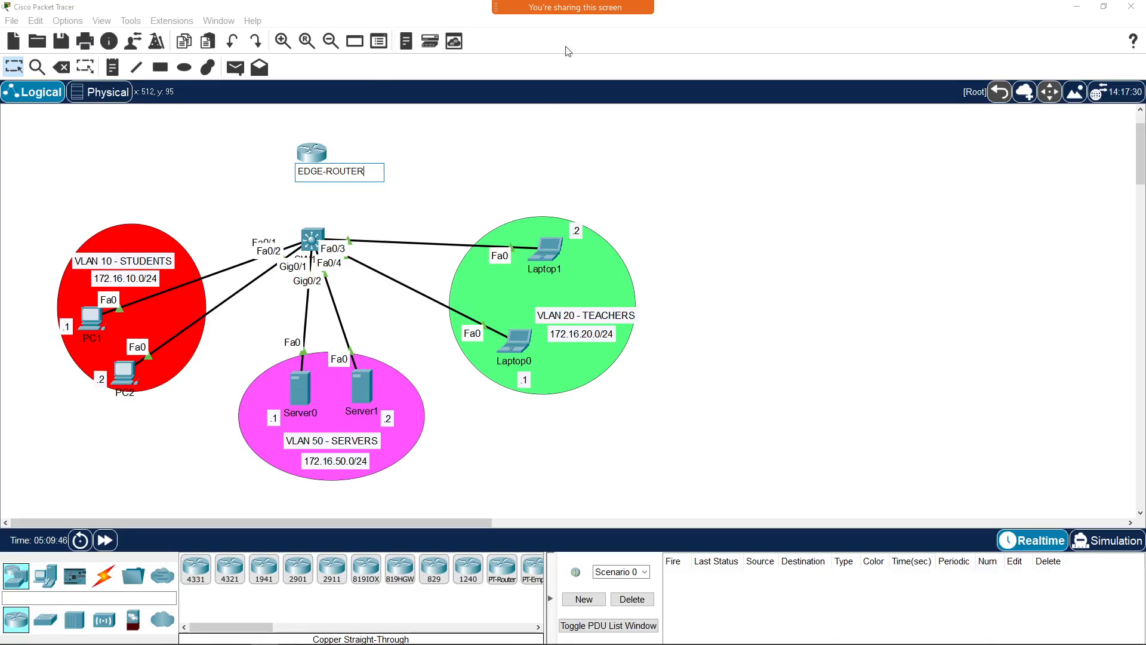
click(456, 209)
drag(318, 151, 381, 148)
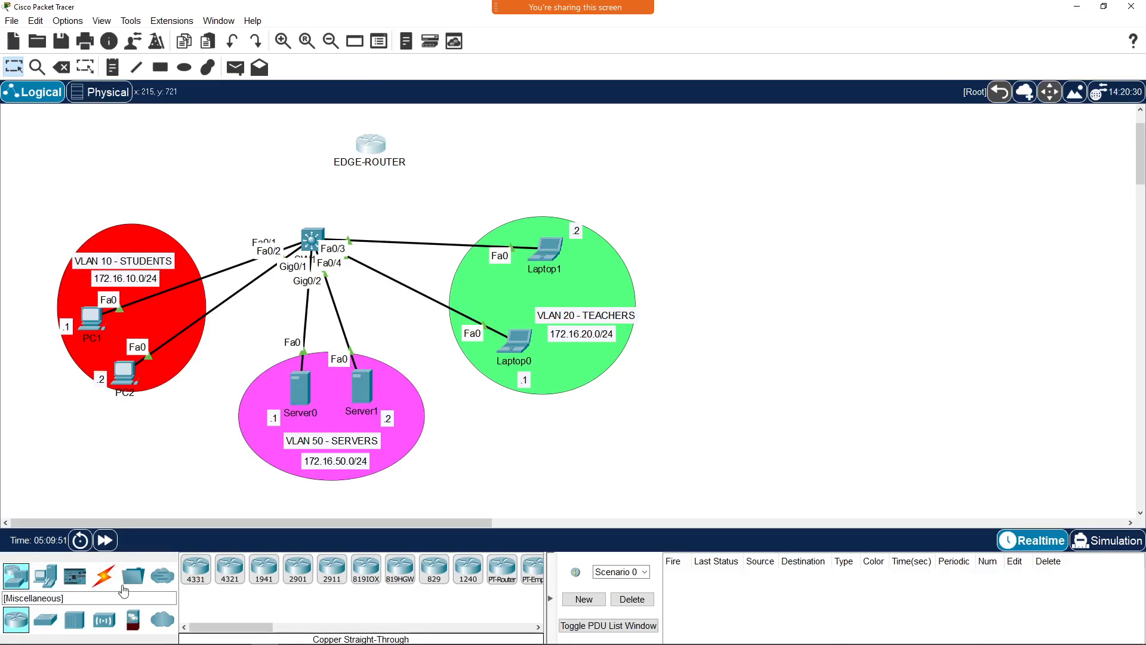
Step: Place a PT-Cloud beside EDGE-ROUTER and bring up the available cable types
click(162, 619)
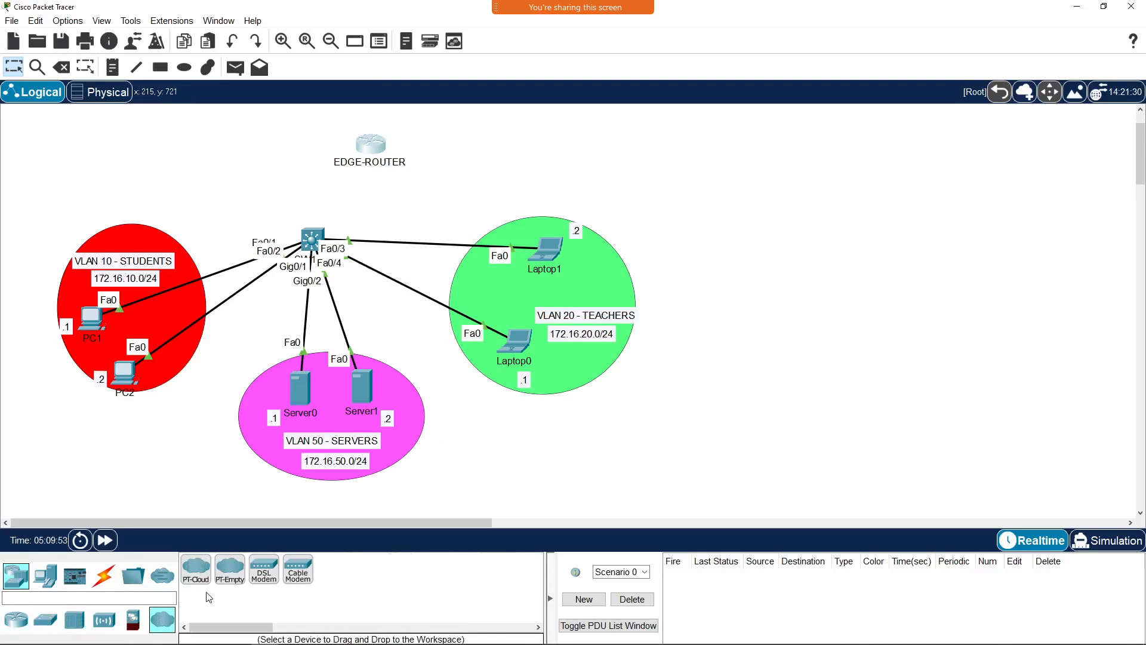
drag(197, 572, 495, 145)
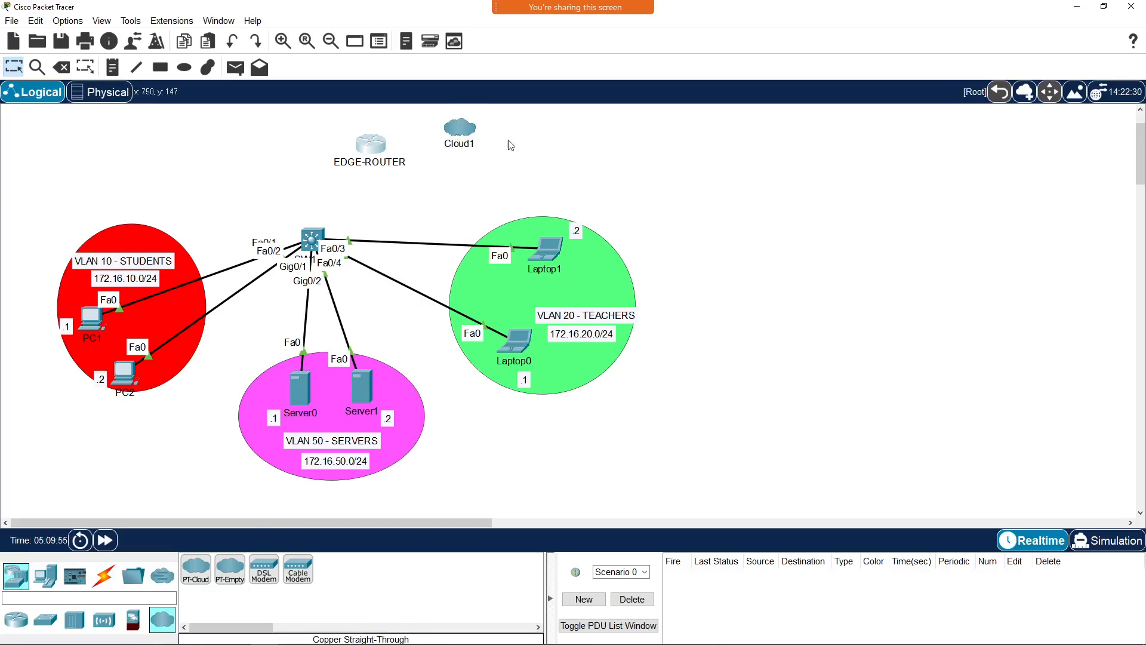
click(103, 576)
click(257, 579)
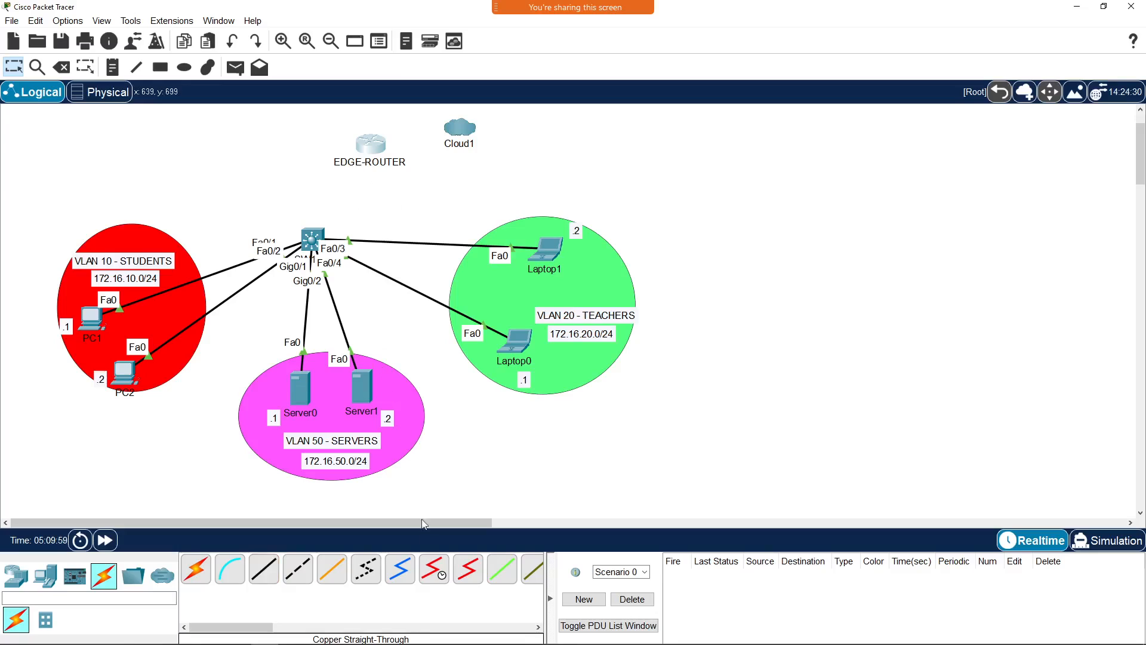
click(434, 569)
click(370, 143)
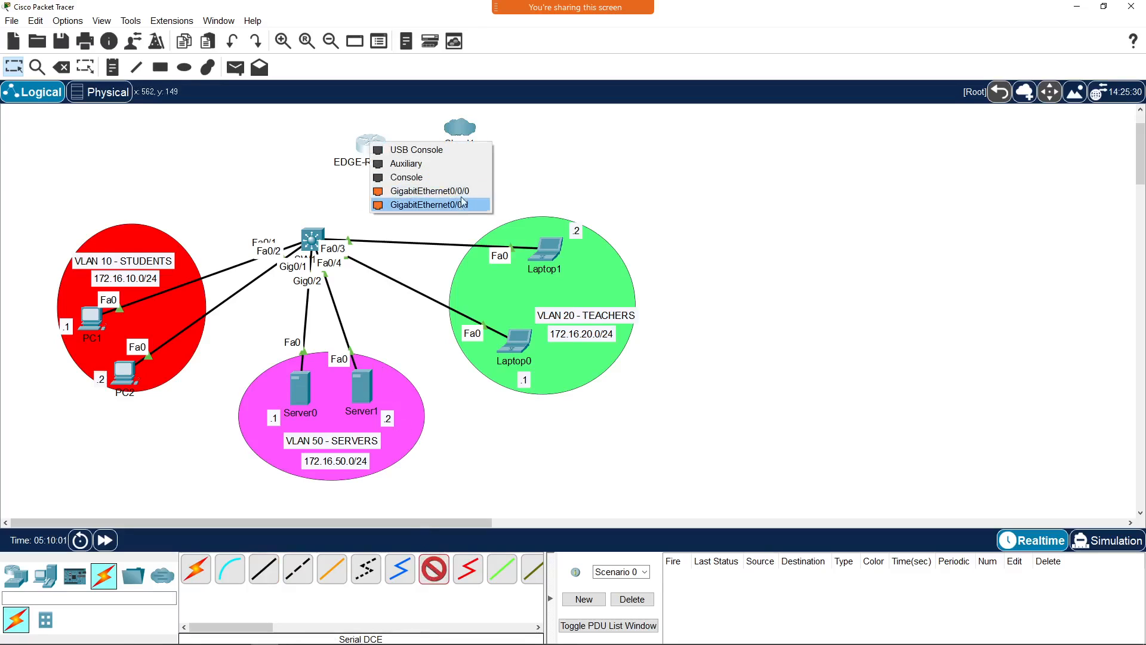
key(Escape)
key(Escape)
Step: Connect EDGE-ROUTER's GigabitEthernet0/0/0 to the cloud's Ethernet6 port with a copper straight-through cable
click(255, 573)
click(381, 145)
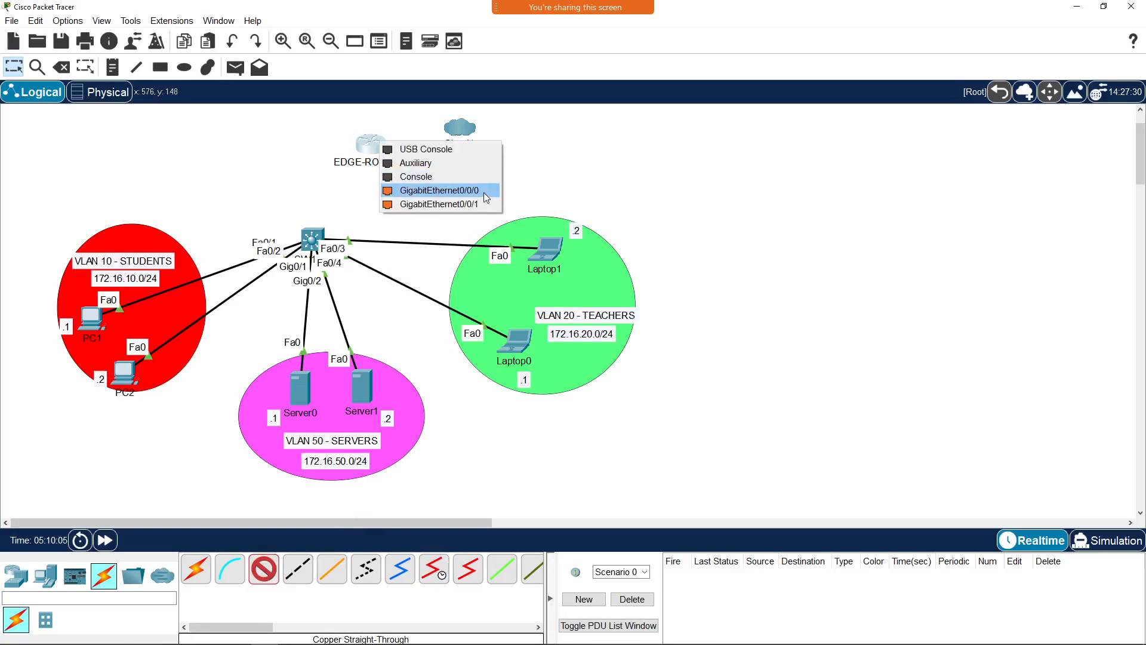
click(485, 191)
click(452, 126)
click(495, 213)
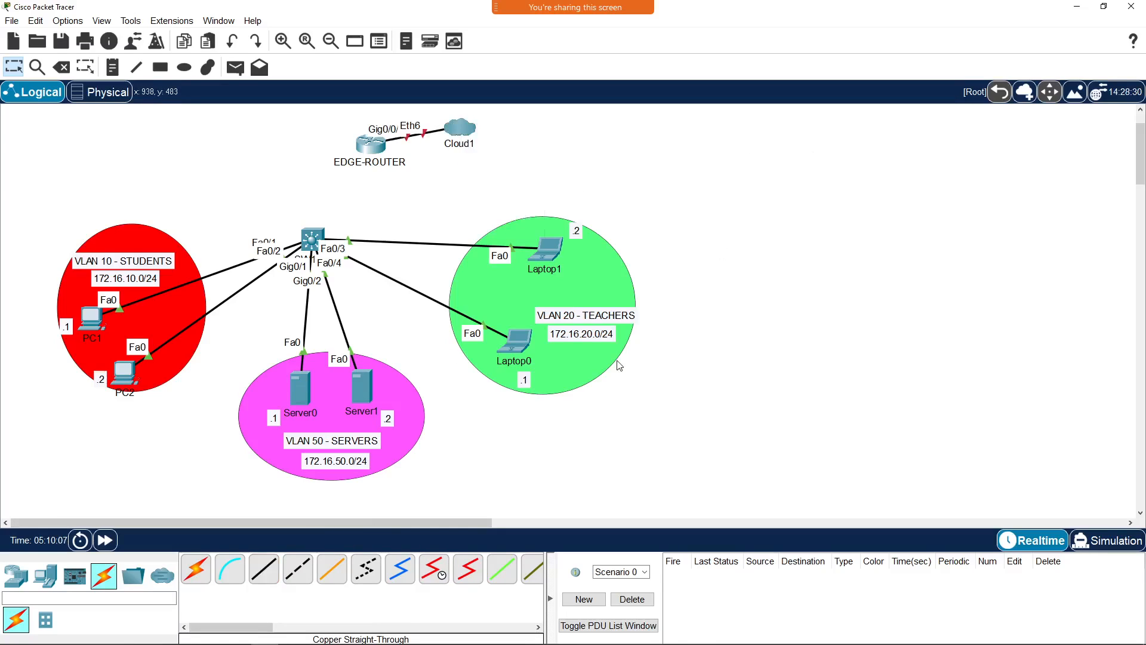
Step: Move EDGE-ROUTER farther from the cloud so the port labels separate, and rename the cloud INTERNET
drag(360, 144, 340, 155)
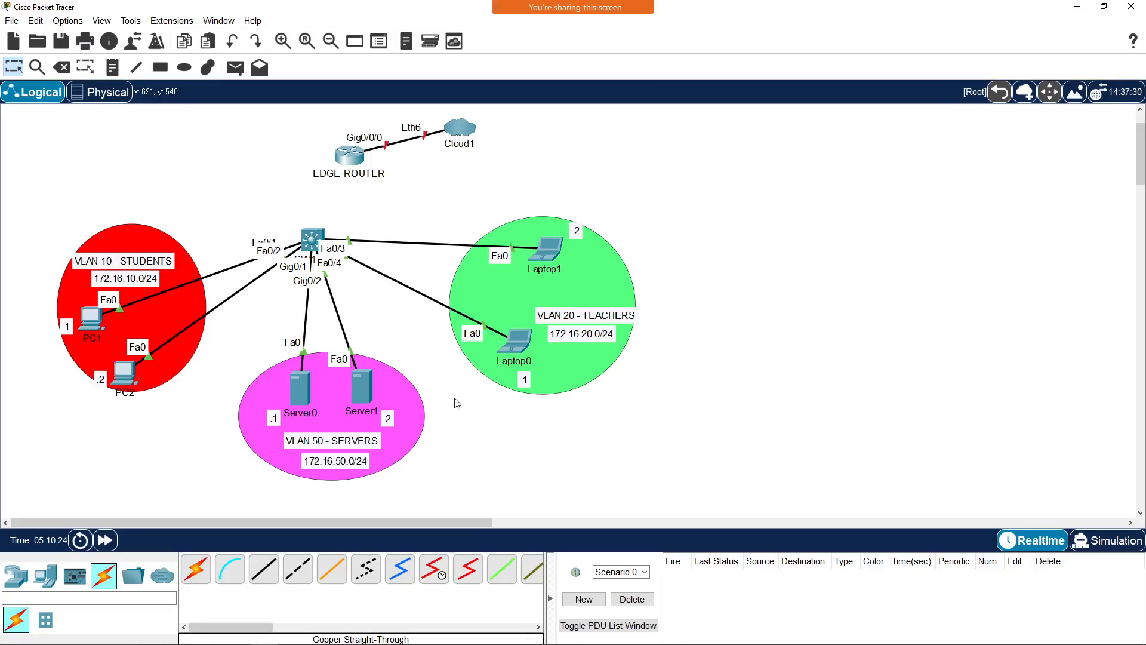
drag(349, 163, 373, 157)
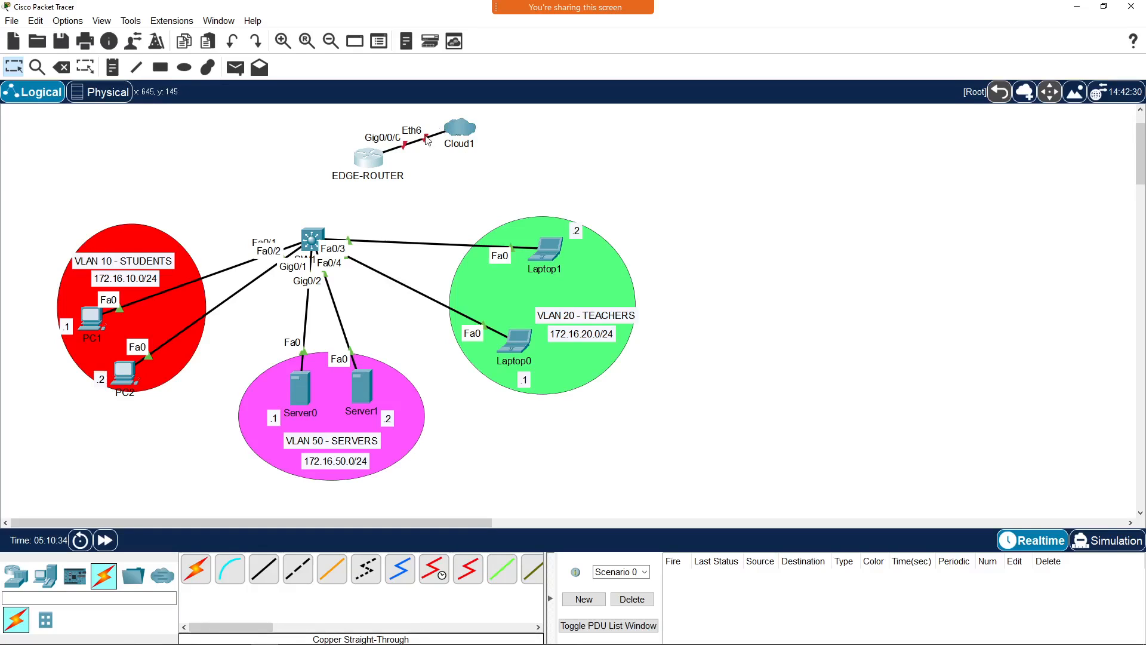
drag(361, 154, 332, 143)
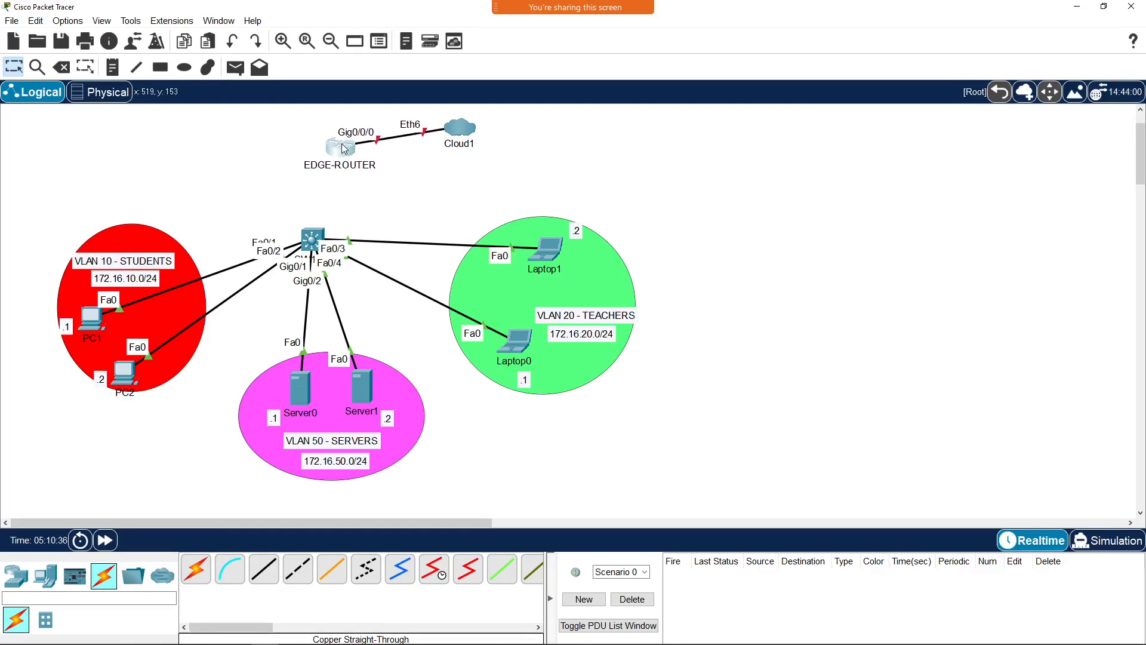
click(459, 145)
text(INTERNET)
key(Return)
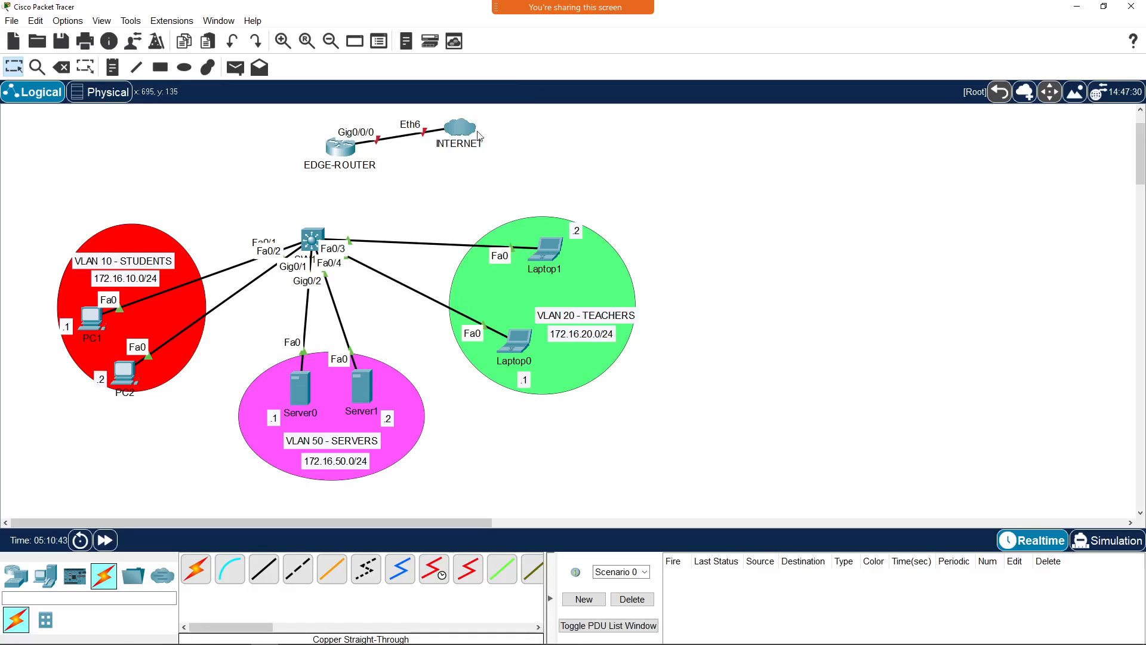
Step: Connect EDGE-ROUTER's GigabitEthernet0/0/1 to the multilayer switch's FastEthernet0/24 with a copper straight-through cable, and position the router above the switch
mouse_move(351, 149)
mouse_down()
mouse_move(385, 144)
mouse_move(374, 150)
mouse_up()
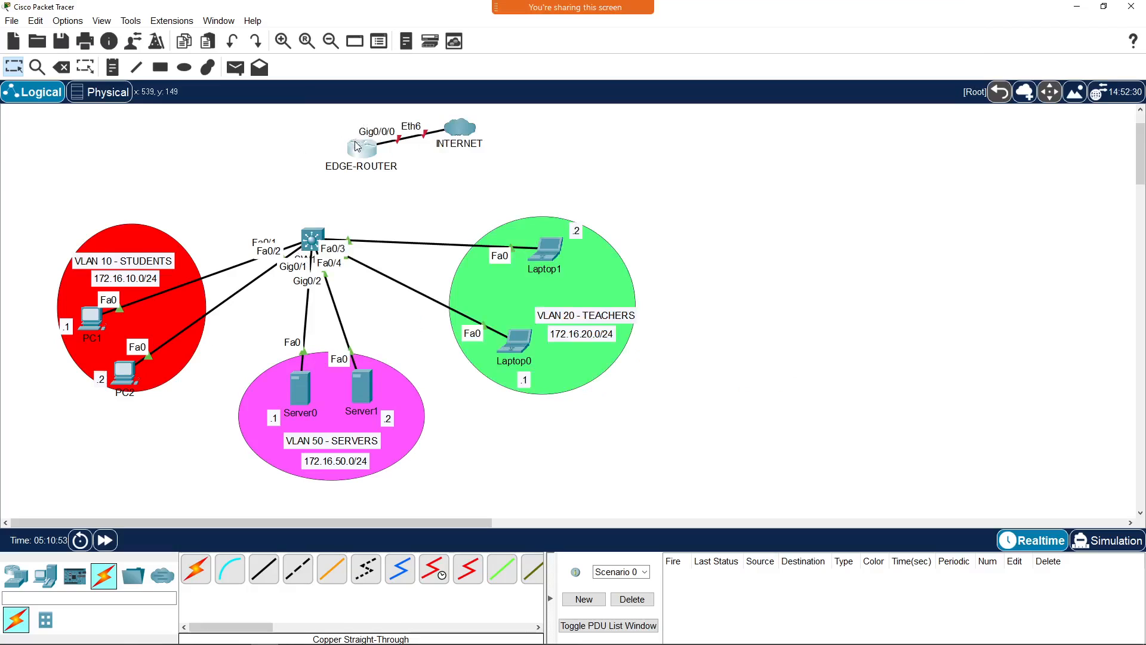
mouse_move(355, 147)
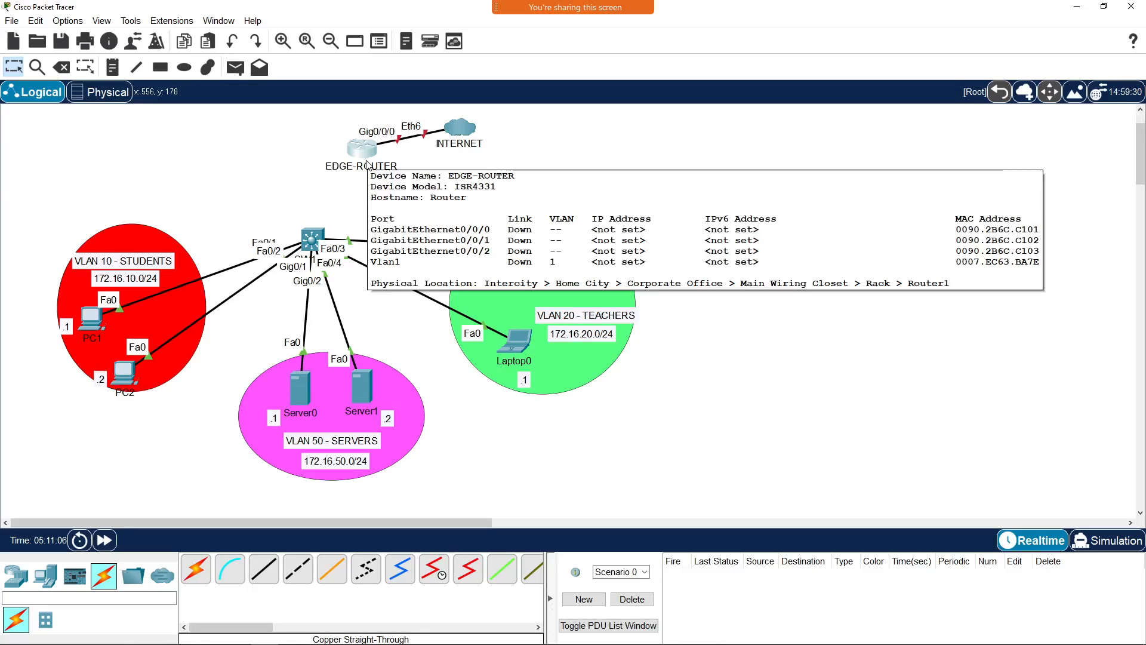
click(263, 568)
click(362, 149)
click(416, 201)
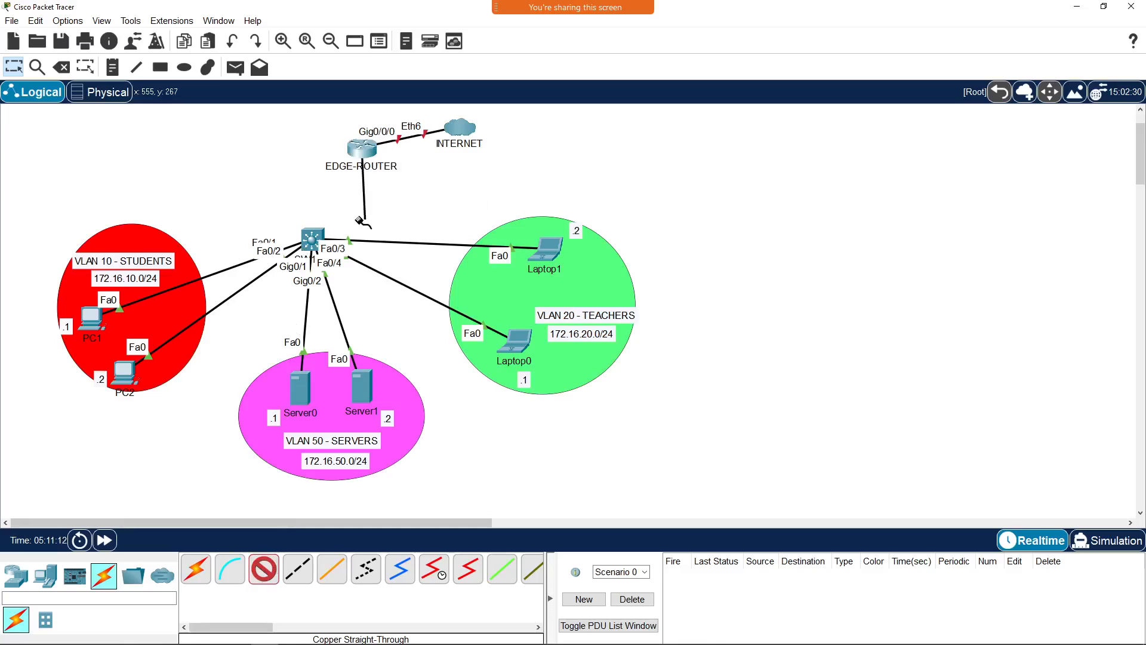
click(315, 239)
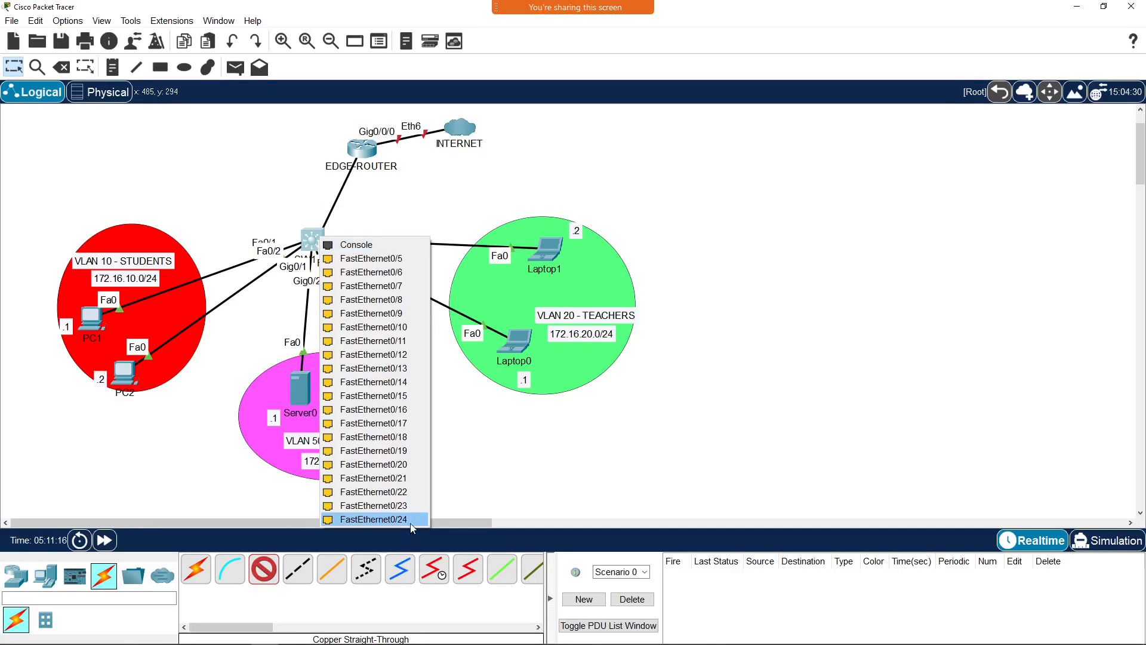
click(373, 519)
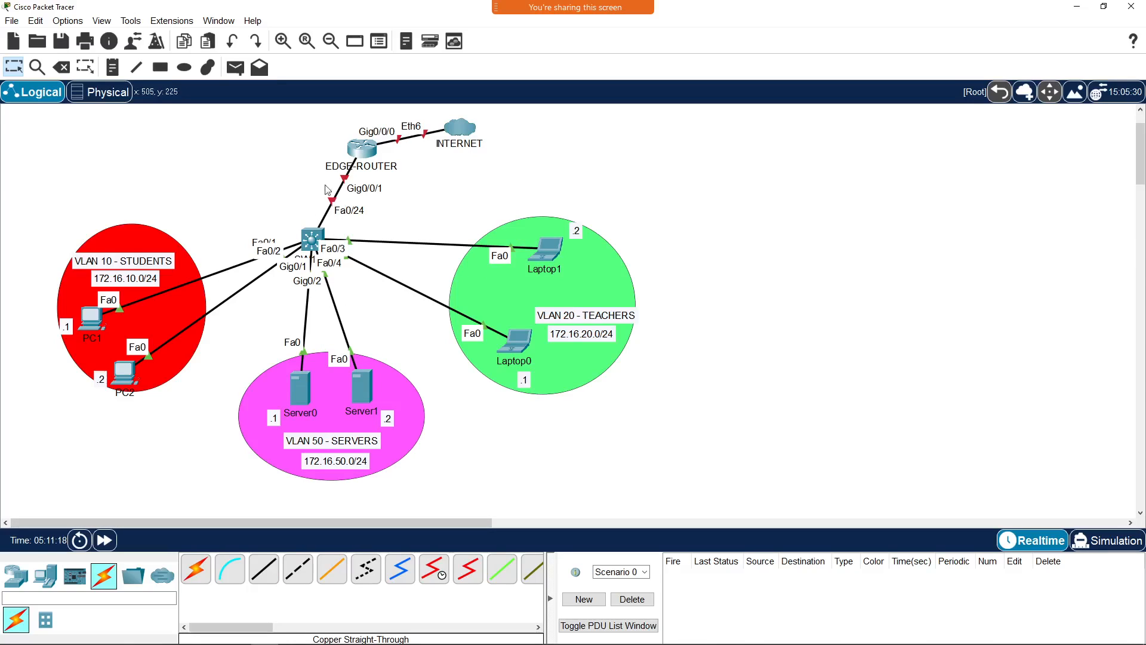
drag(358, 153, 332, 139)
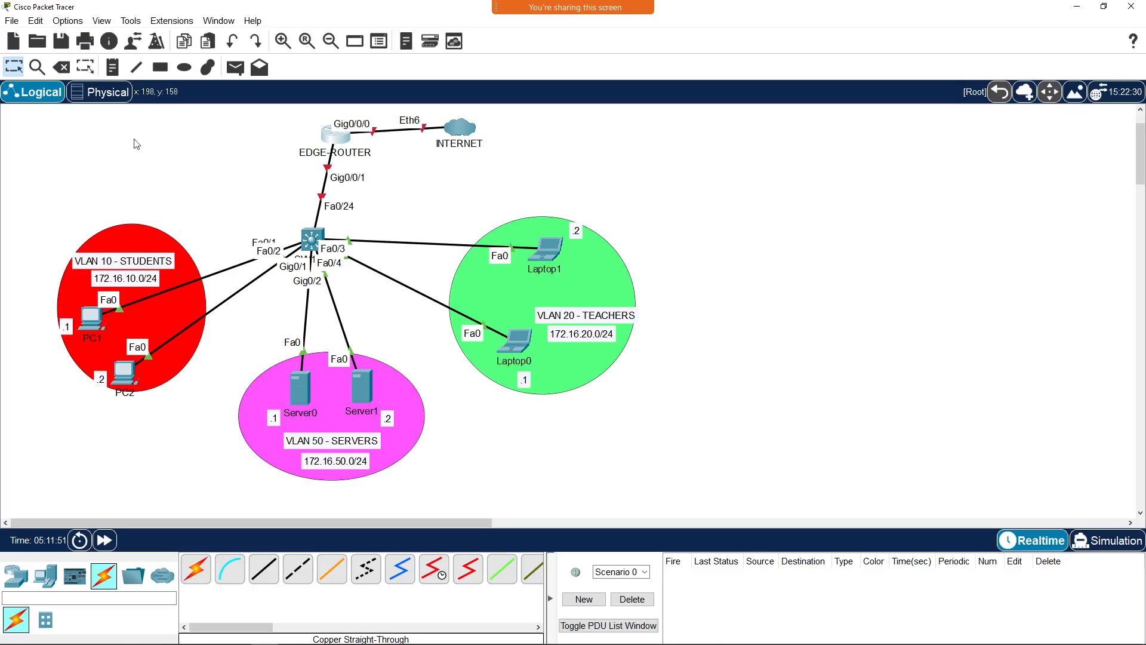
Step: Add a text note reading 10.1.1.0/30 beside the link between EDGE-ROUTER and the multilayer switch
click(112, 67)
click(275, 179)
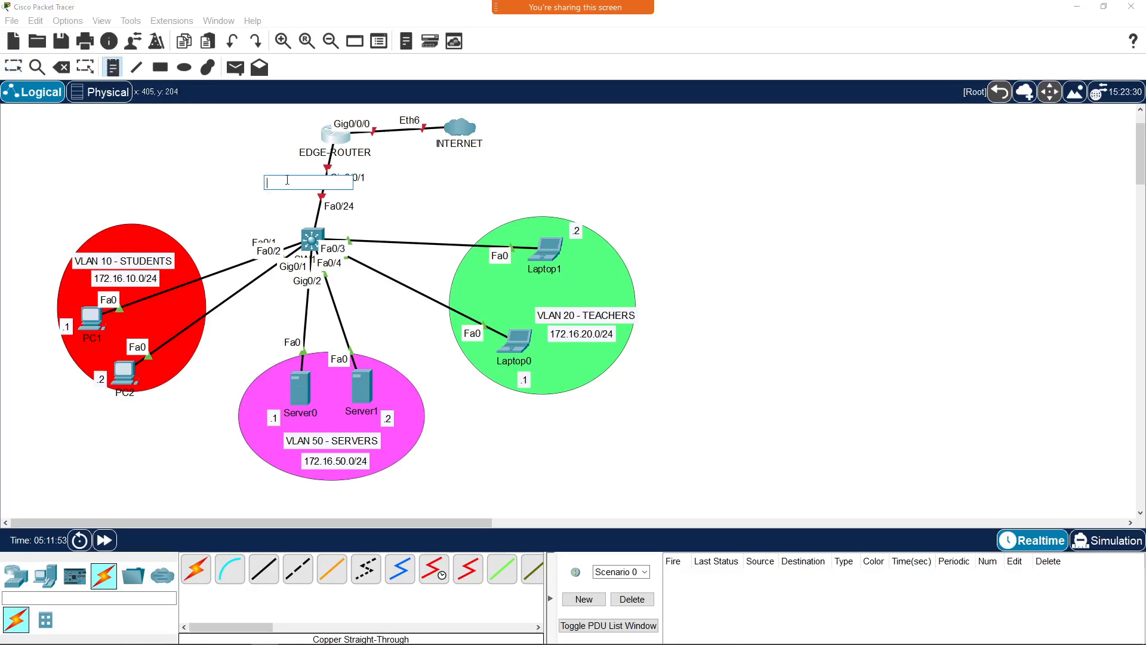
text(10.1.1.0/30)
click(612, 162)
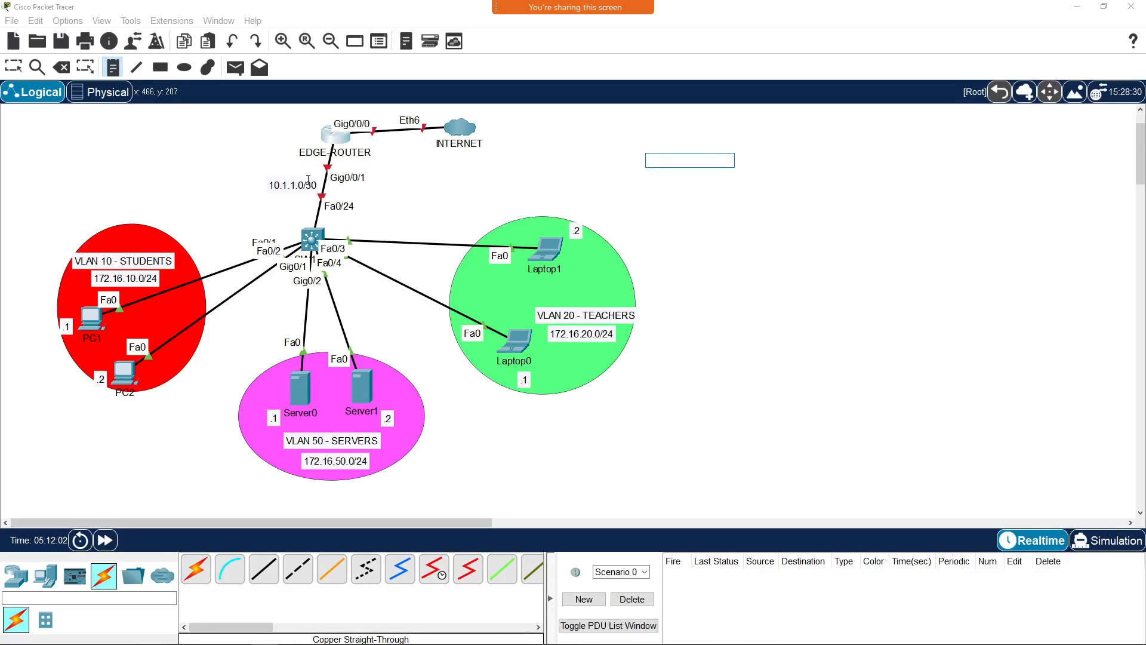
key(Escape)
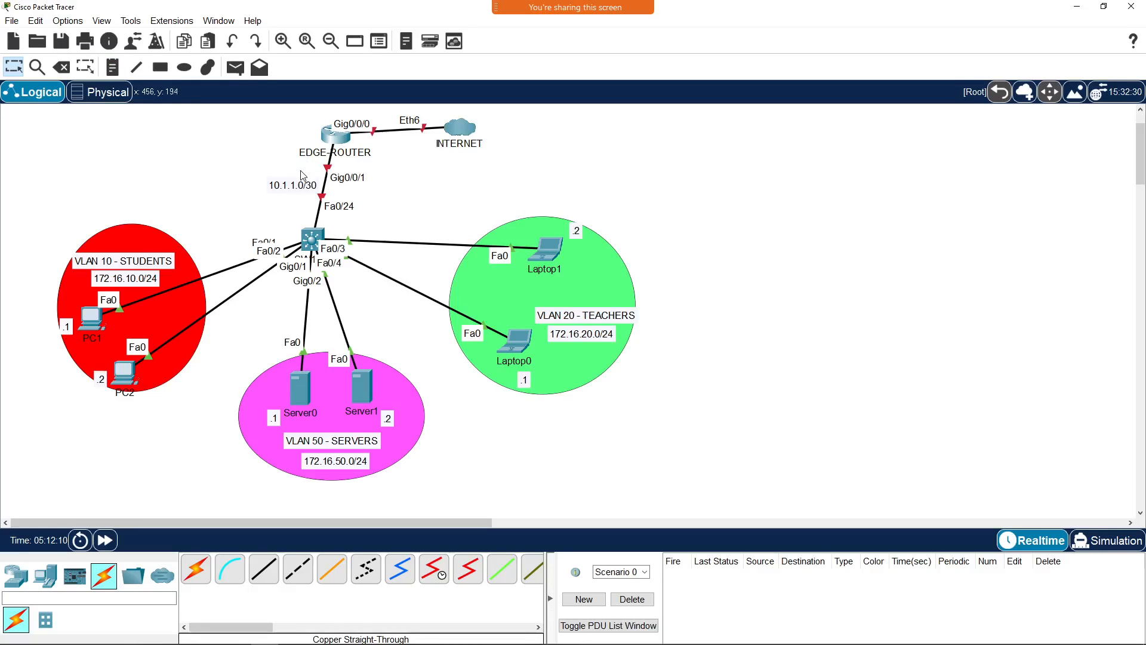
Step: Add text notes 10.1.1.1 at the switch end and 10.1.1.2 at the EDGE-ROUTER end, placing both beside the 10.1.1.0/30 note
click(112, 67)
click(321, 217)
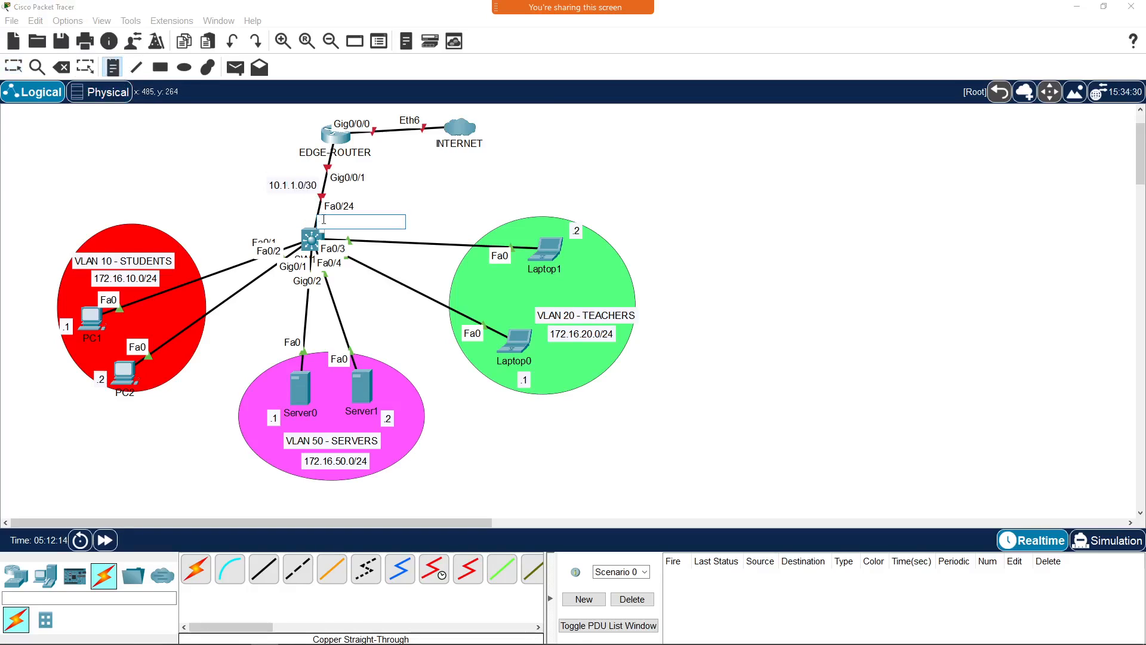
text(10.1.1)
click(341, 164)
text(10.1.1.2)
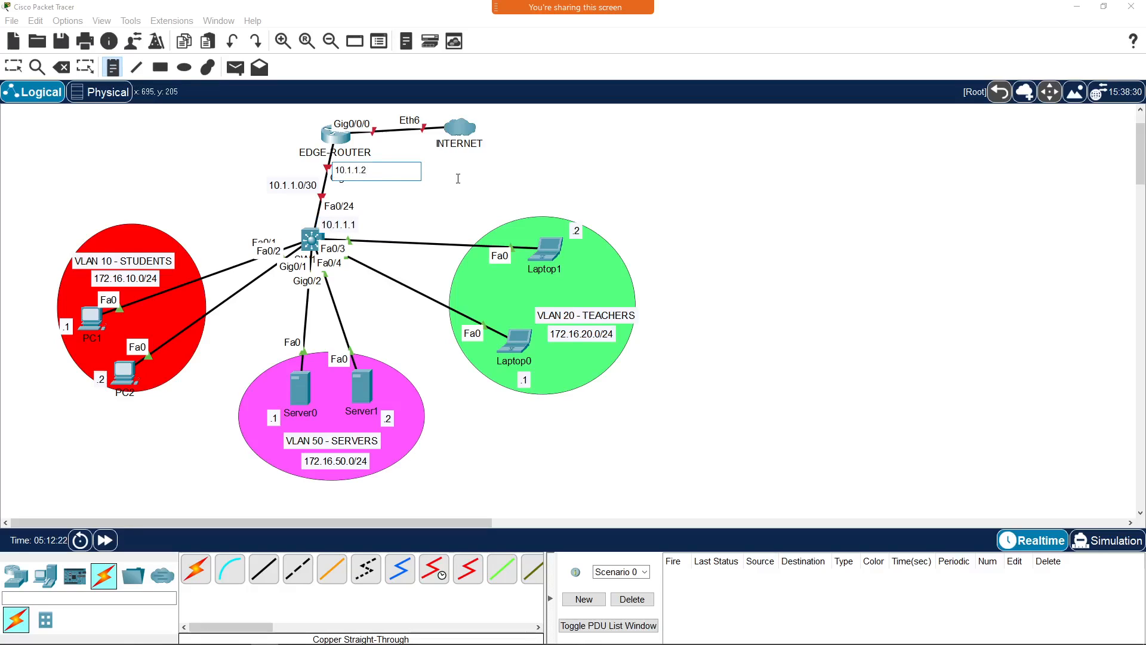
key(Escape)
drag(375, 171, 318, 163)
drag(344, 226, 298, 207)
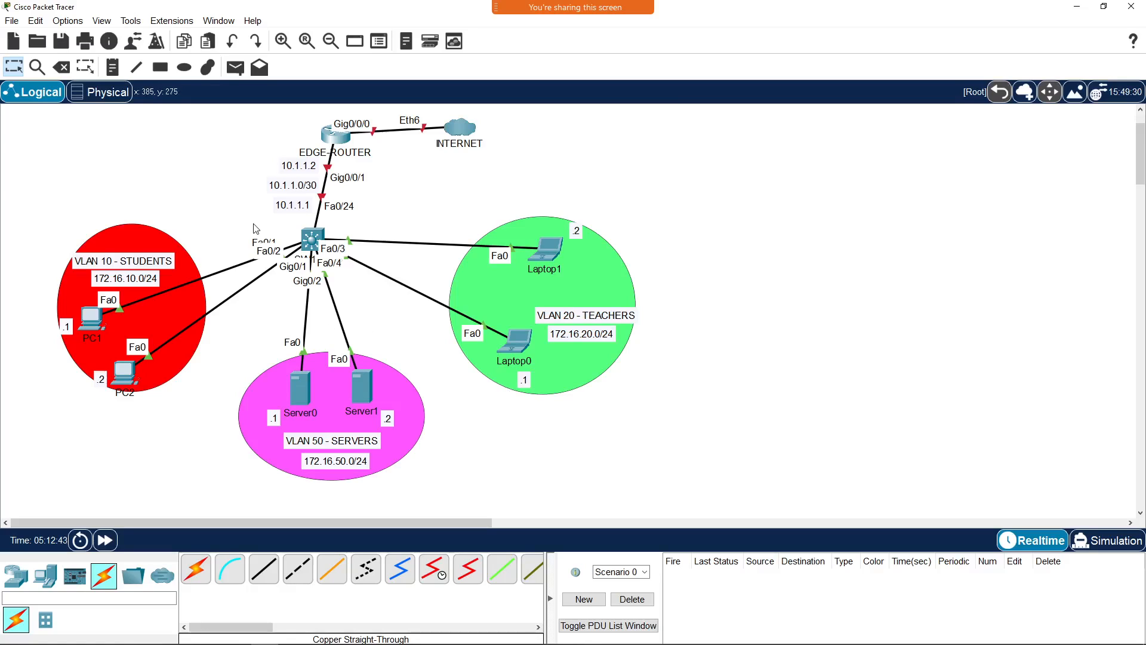
Step: On the multilayer switch's command line, enter interface fa0/24 and make it a routed port with no switchport
click(313, 234)
drag(576, 122, 870, 91)
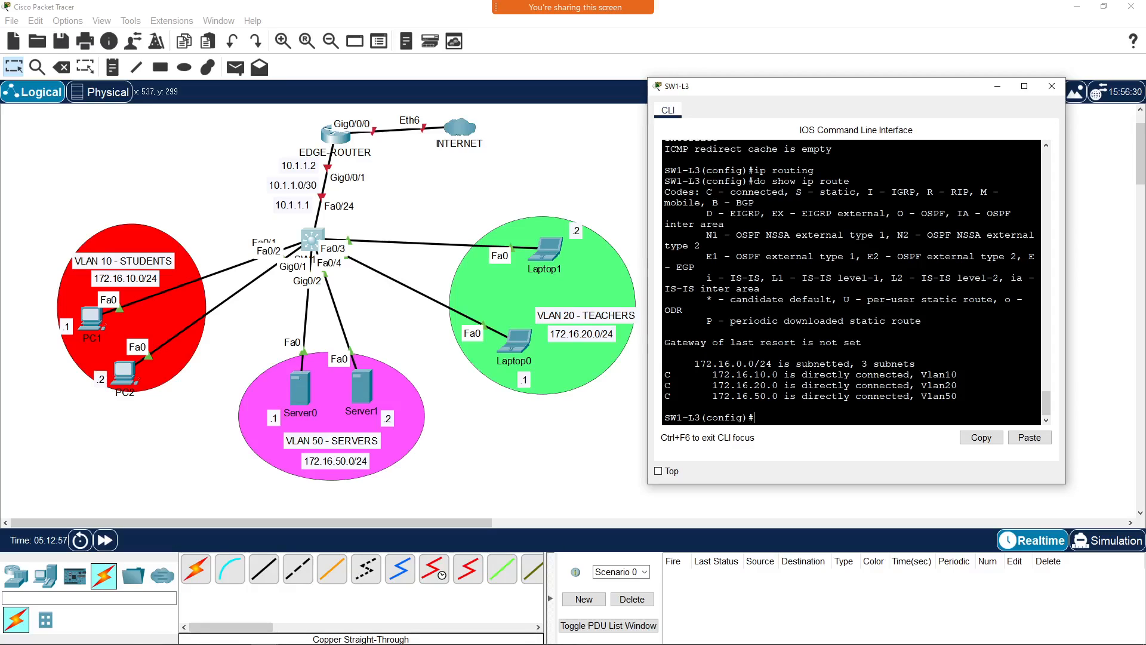
text(interface)
text( fa)
text(0//)
text(24)
key(Return)
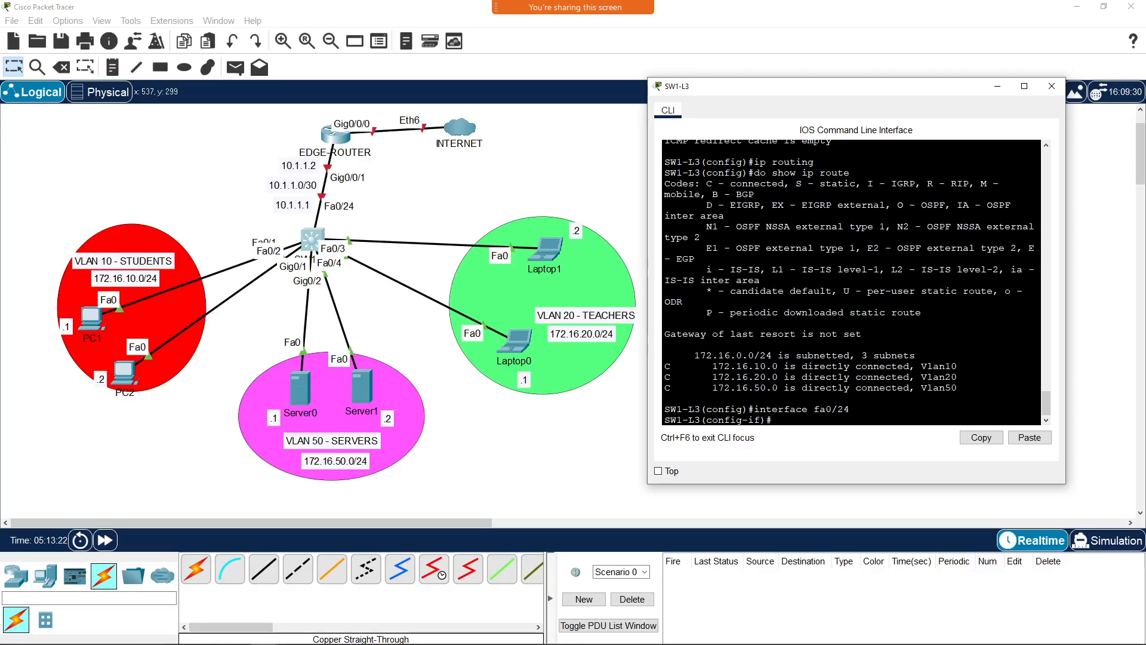
text(no switchport)
key(Return)
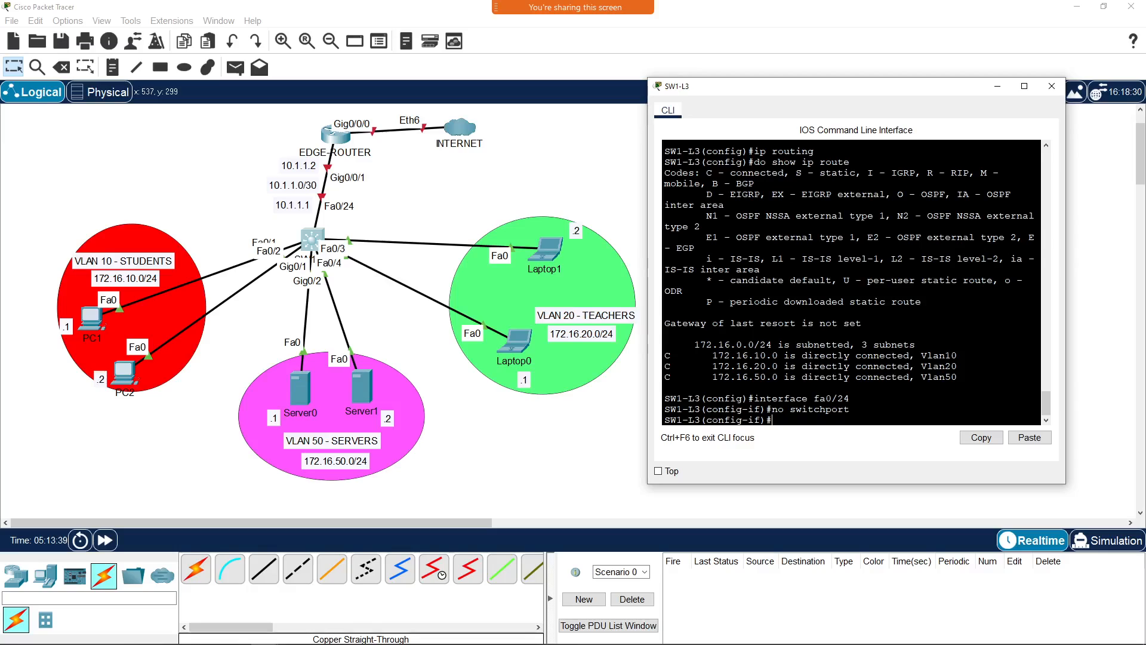
Step: Assign IP address 10.1.1.1 with mask 255.255.255.252 to the switch's fa0/24 and enable the interface with no shut
text(ip address 10.1.1.1)
text(255.255.255.252)
key(Return)
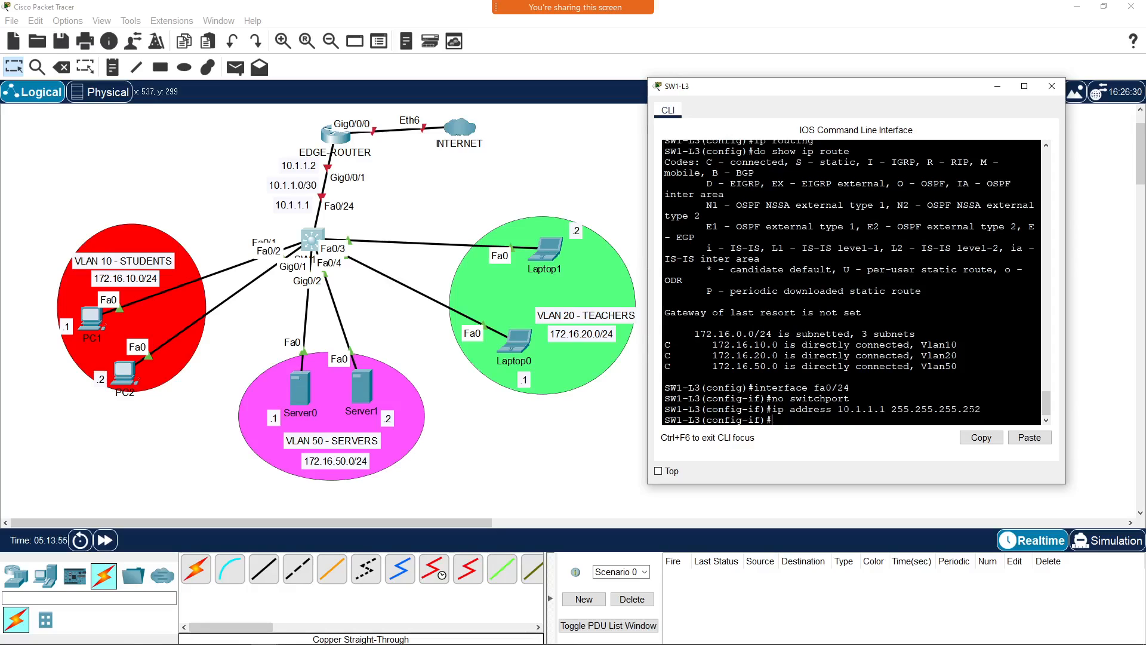
text(no shut)
key(Return)
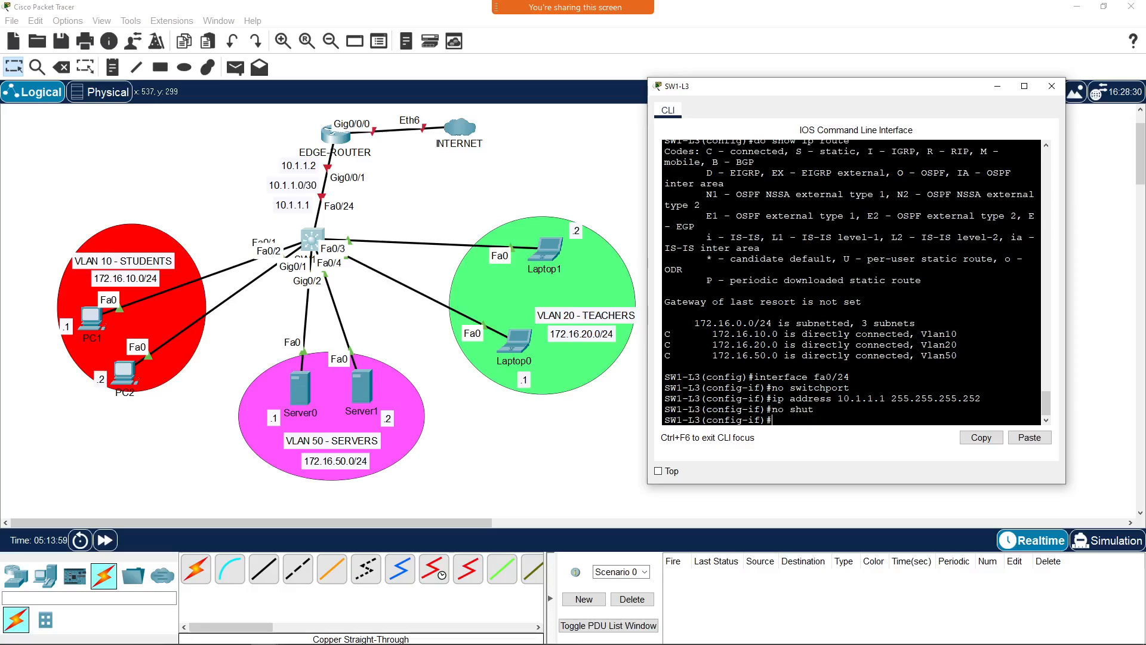
Step: Exit interface configuration on the multilayer switch, save its configuration with do wr, and close its window
text(exit)
key(Return)
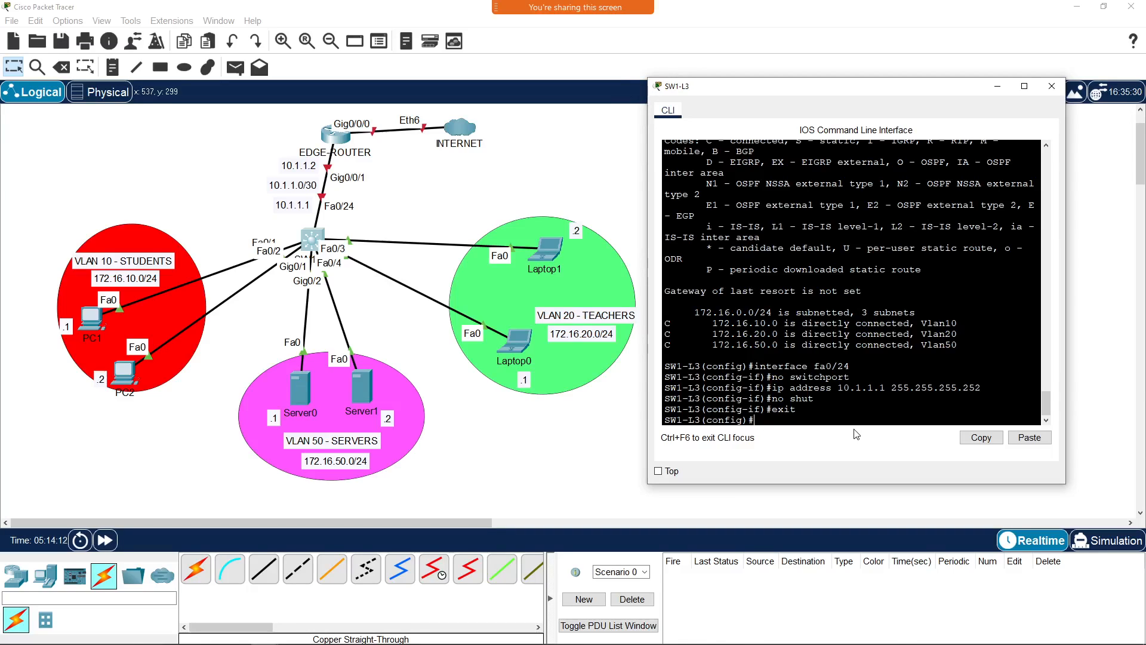
text(wr)
key(Return)
click(1050, 87)
Step: On the edge router's command line, enter global configuration mode and set the hostname to EDGE-ROUTER
click(336, 133)
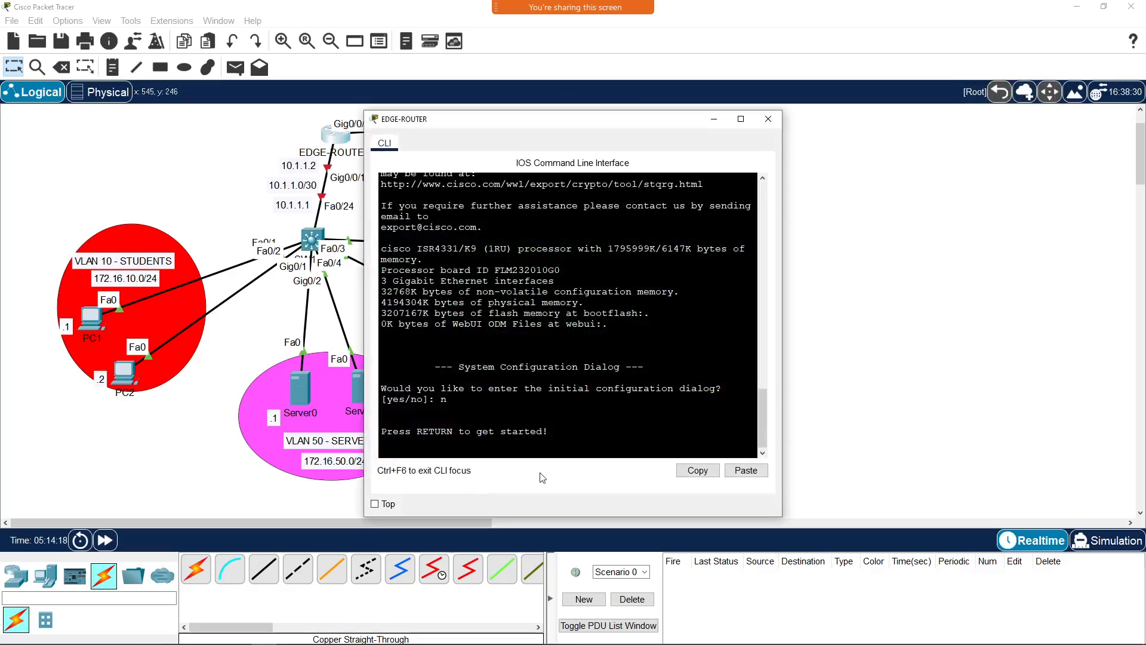
drag(607, 121, 867, 93)
key(Return)
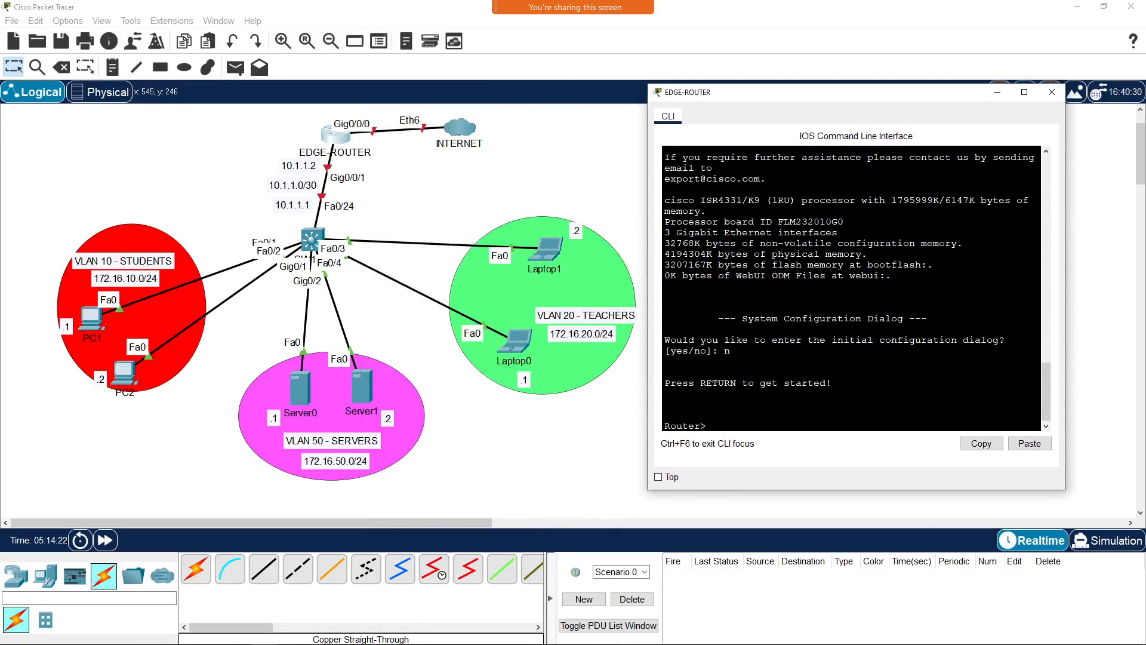
text(en)
key(Return)
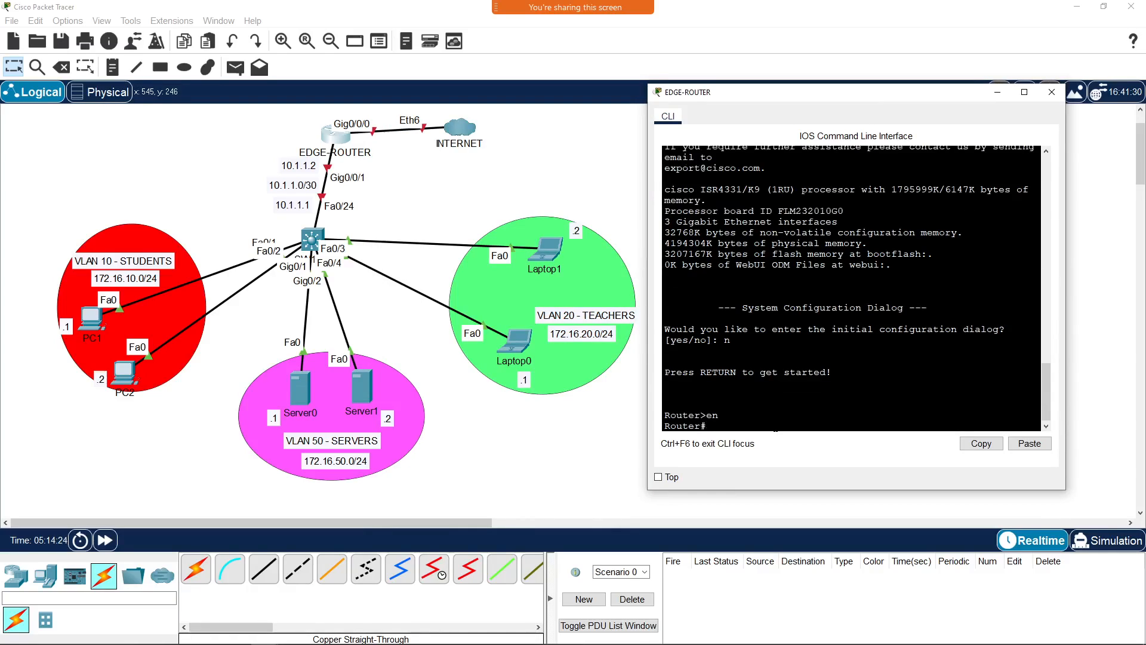
text(conf t)
key(Return)
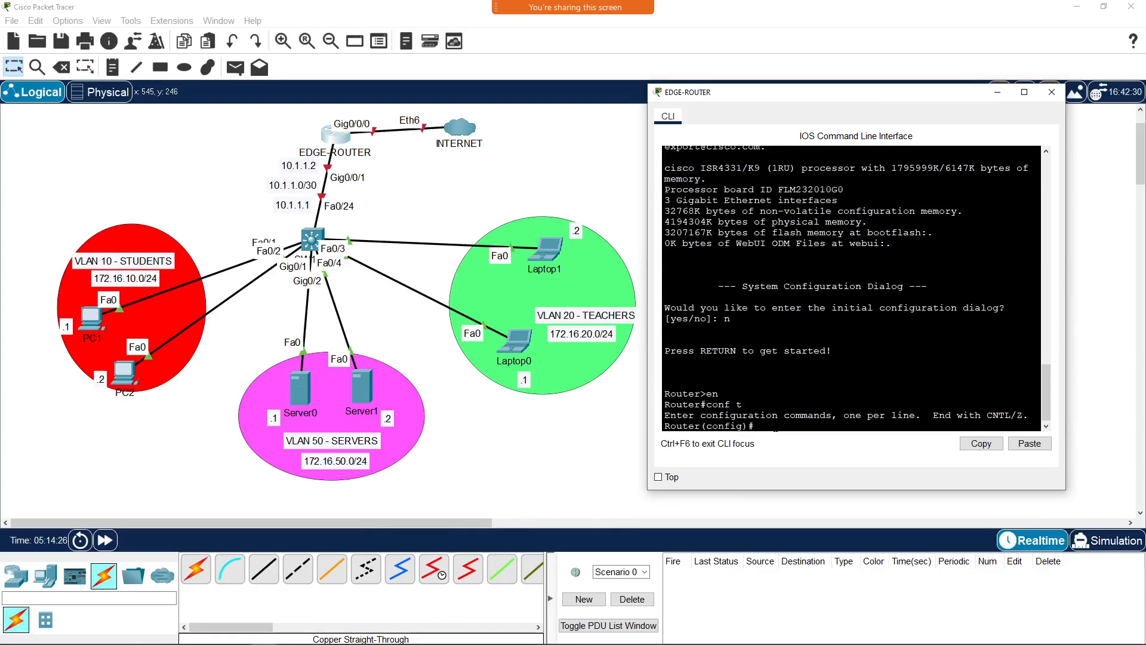
text(hostname EDGE-ROUTER)
key(Return)
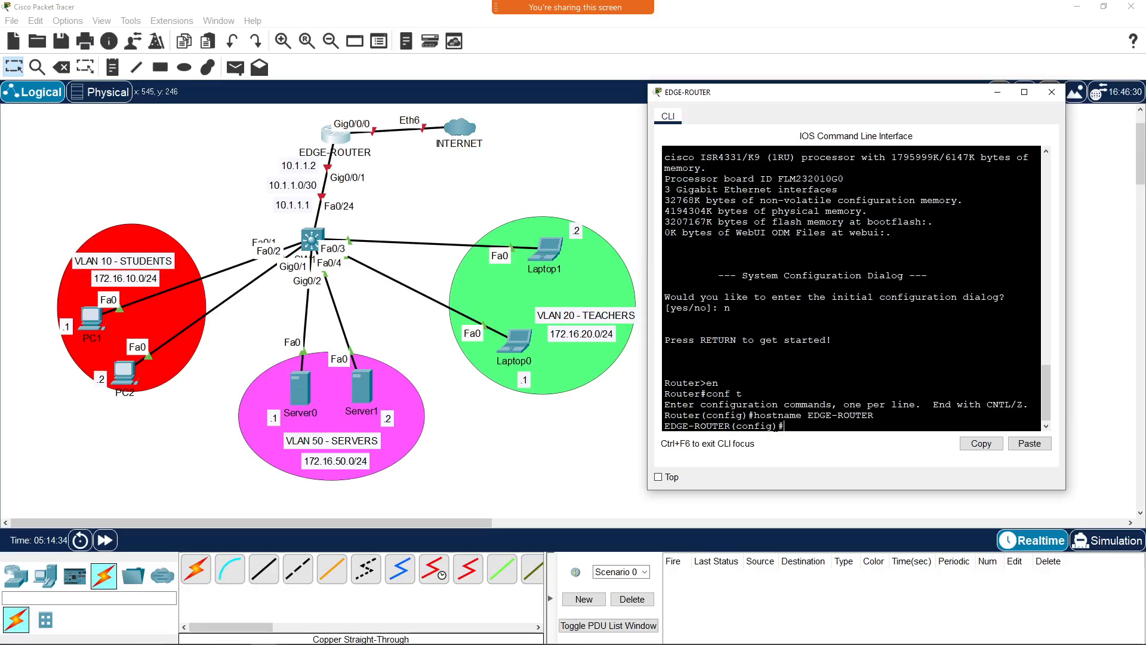
Step: Configure EDGE-ROUTER's gig0/0/1 with IP address 10.1.1.2 and mask 255.255.255.252, and enable it with no shut
text(int gig0/0/1)
key(Return)
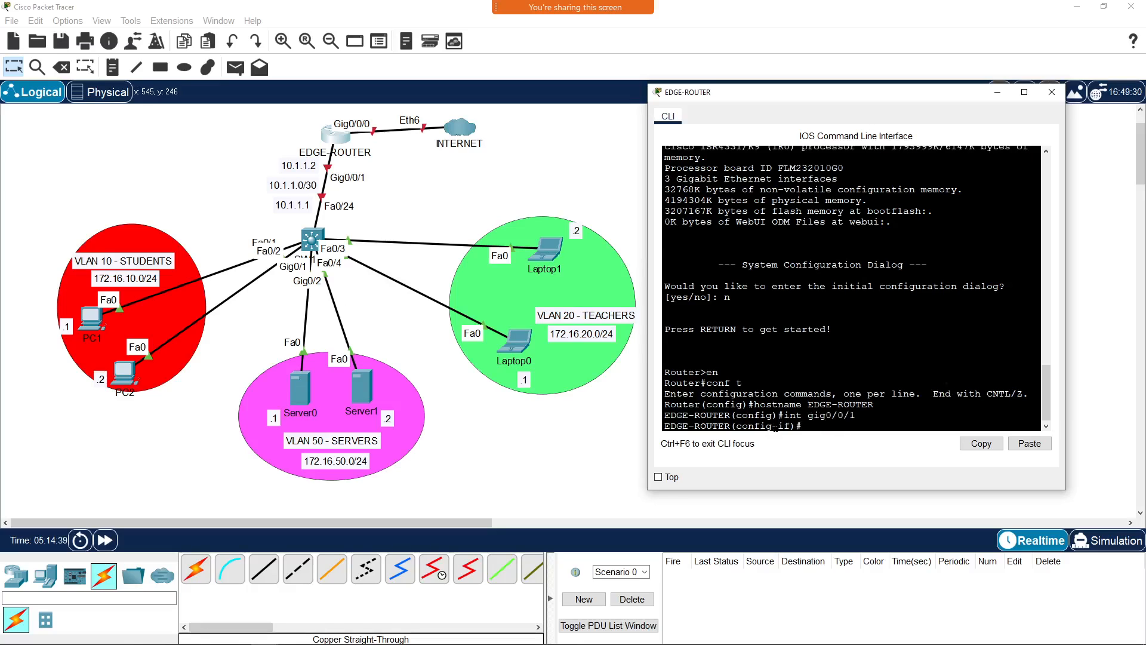
text(ip add 10.1.1.2 255.255.255.252)
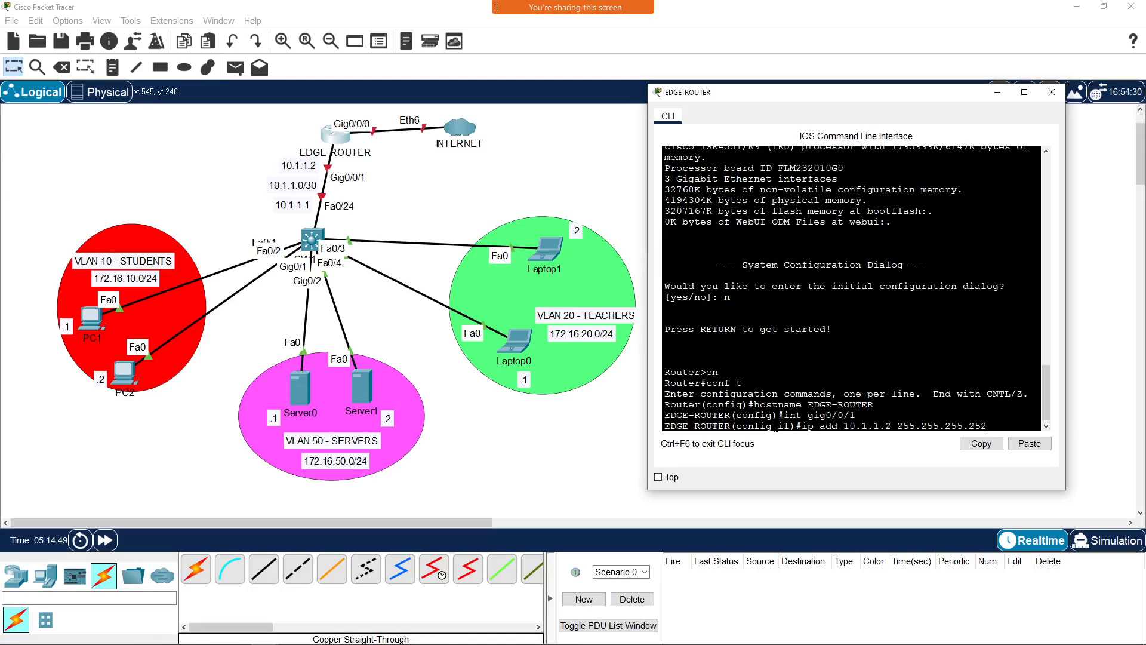
key(Return)
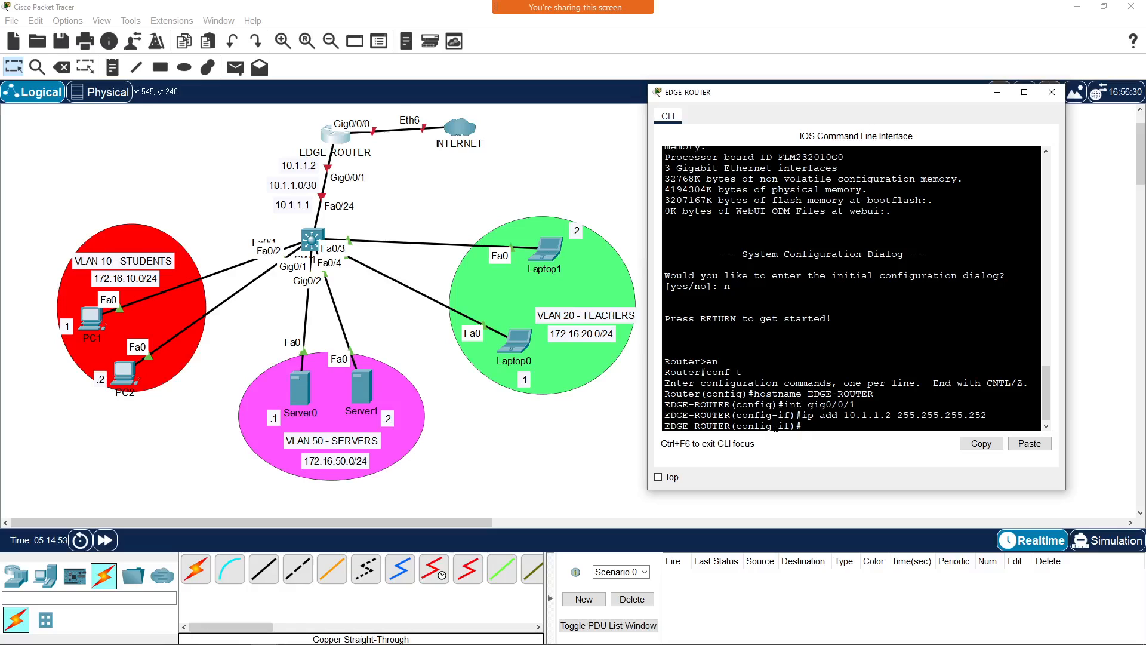
text(no shut)
key(Return)
key(Return)
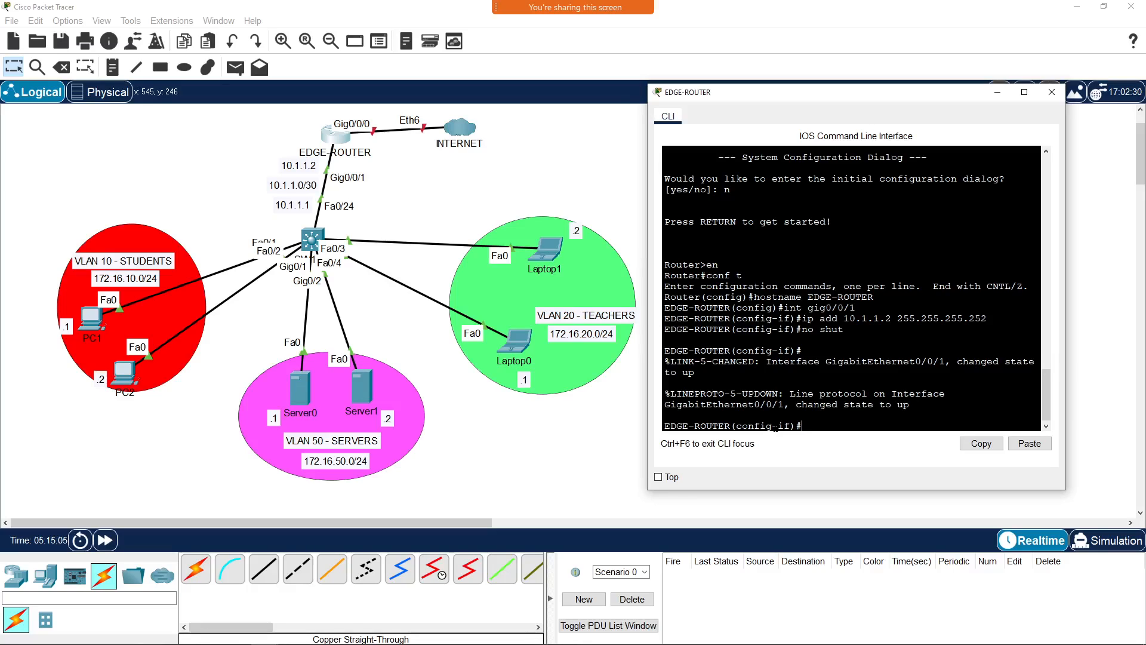
Step: Exit interface configuration on EDGE-ROUTER, save its configuration with do wr, and close its window
text(xit)
key(Return)
text(do wr)
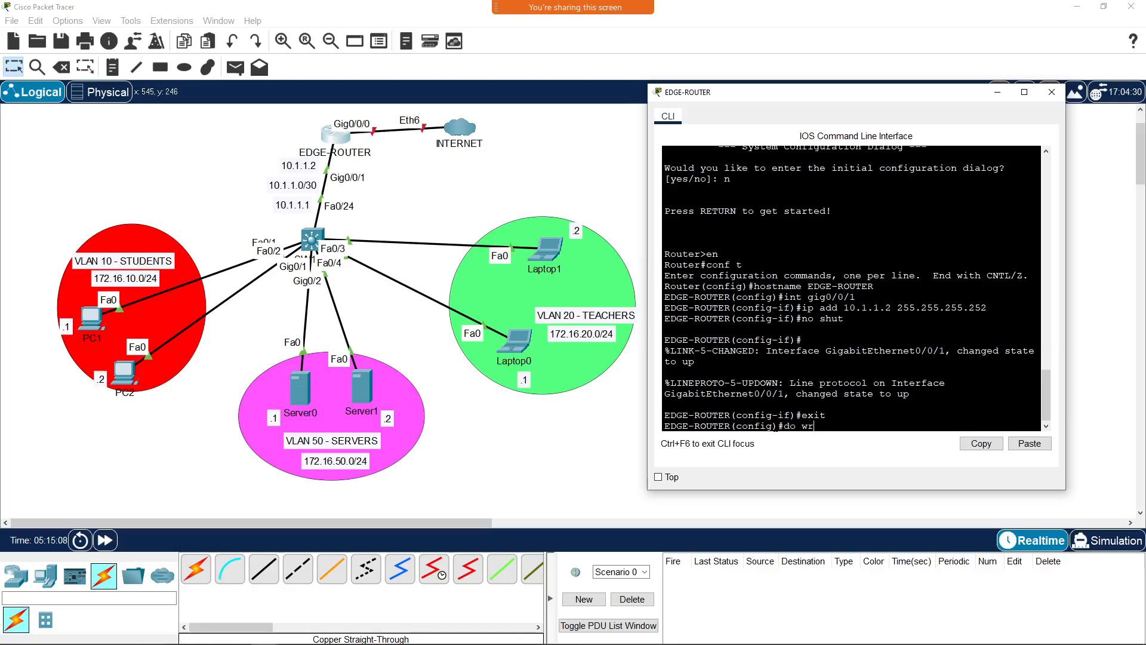
key(Return)
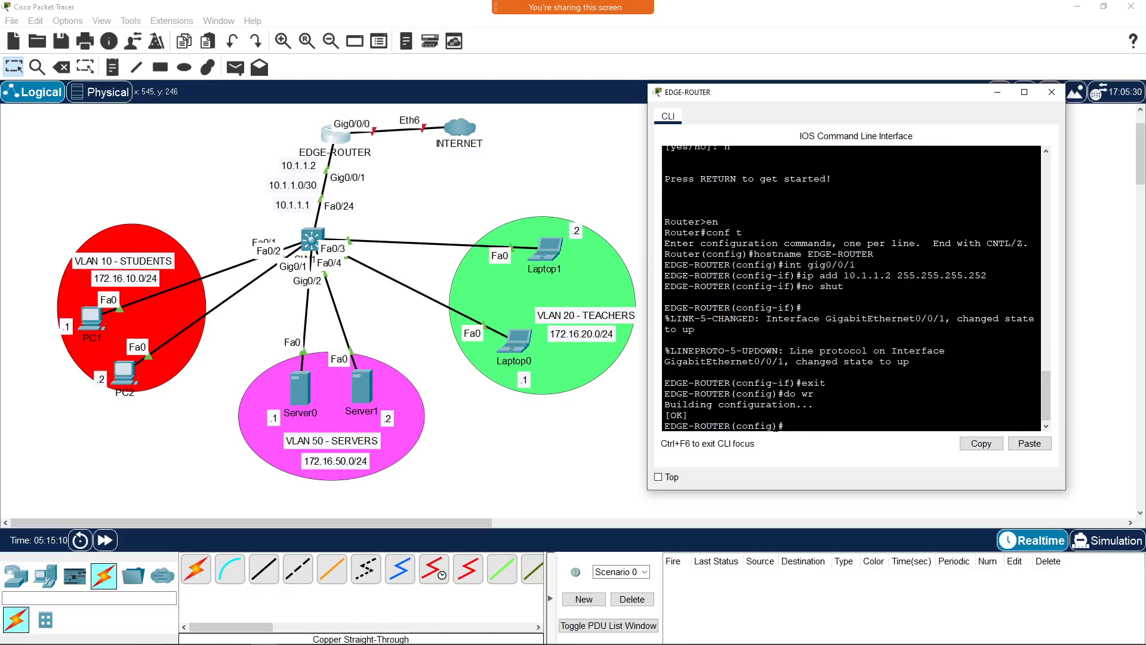
key(Return)
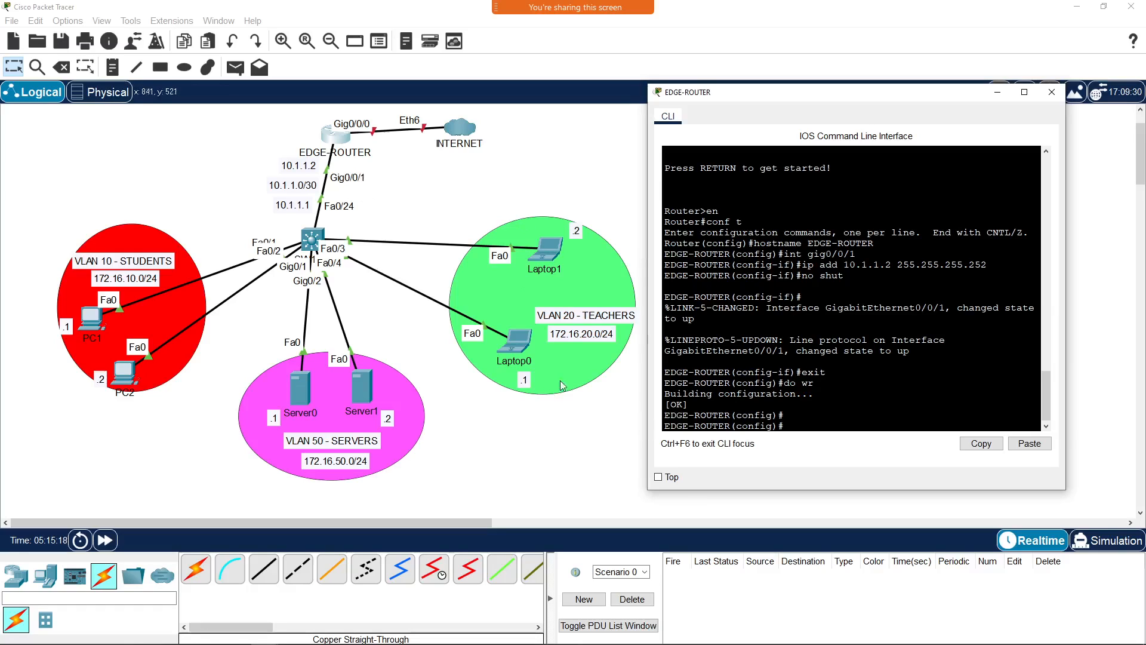
click(1052, 93)
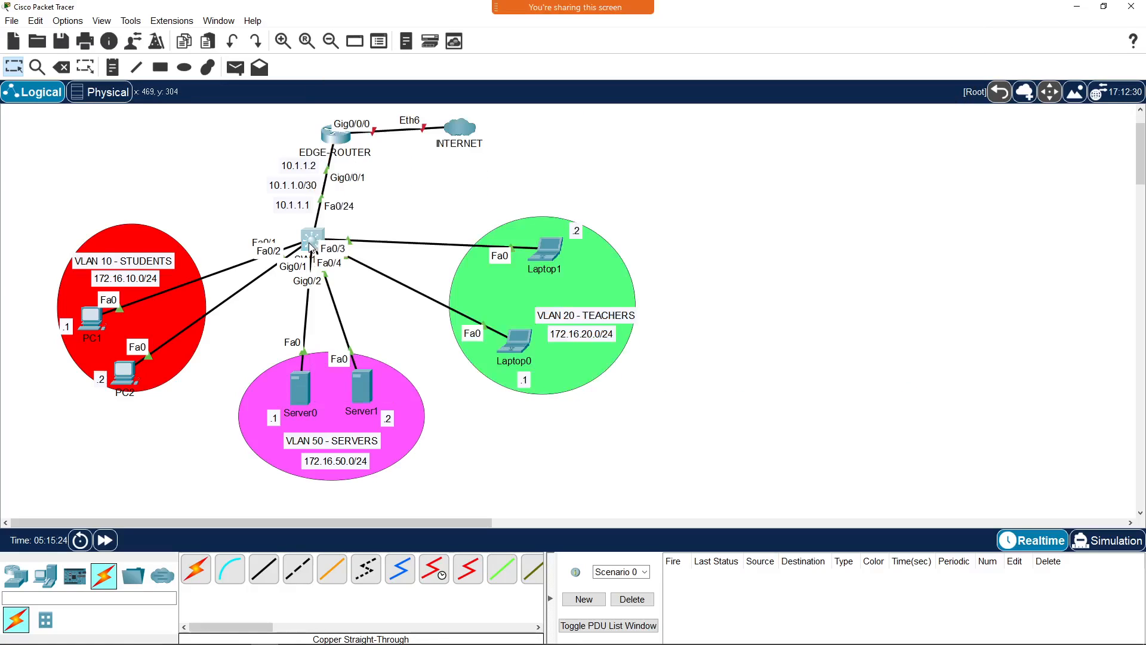
Step: Display the multilayer switch's routing table with do show ip route, examine the connected networks, and close its window
click(310, 247)
key(Return)
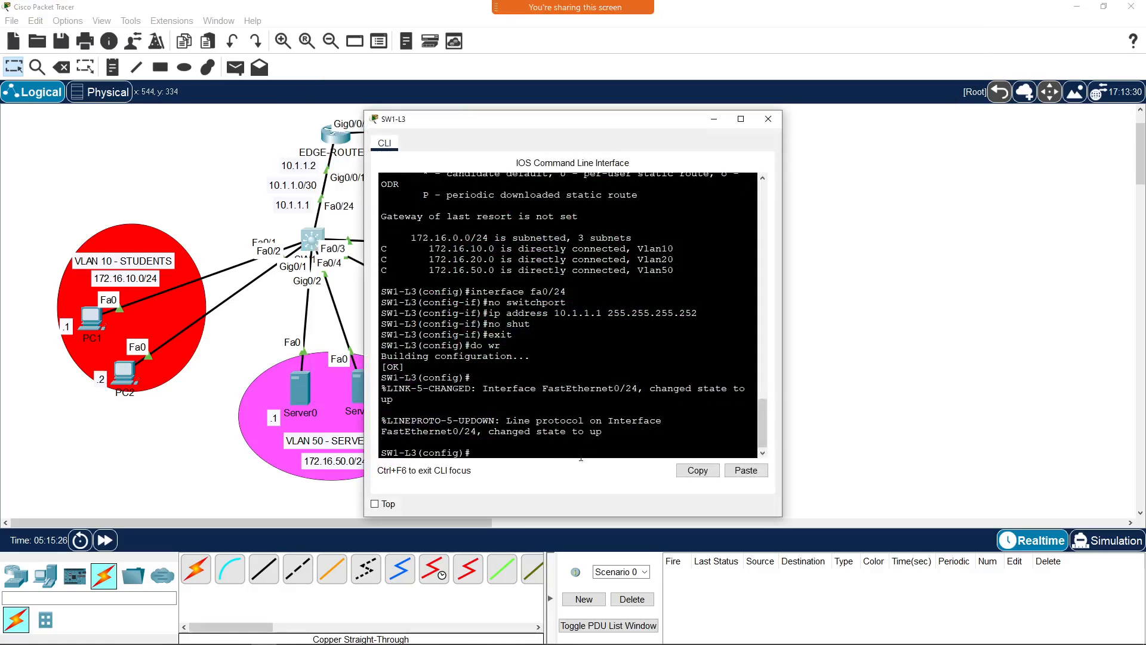
text(do show ip route)
key(Return)
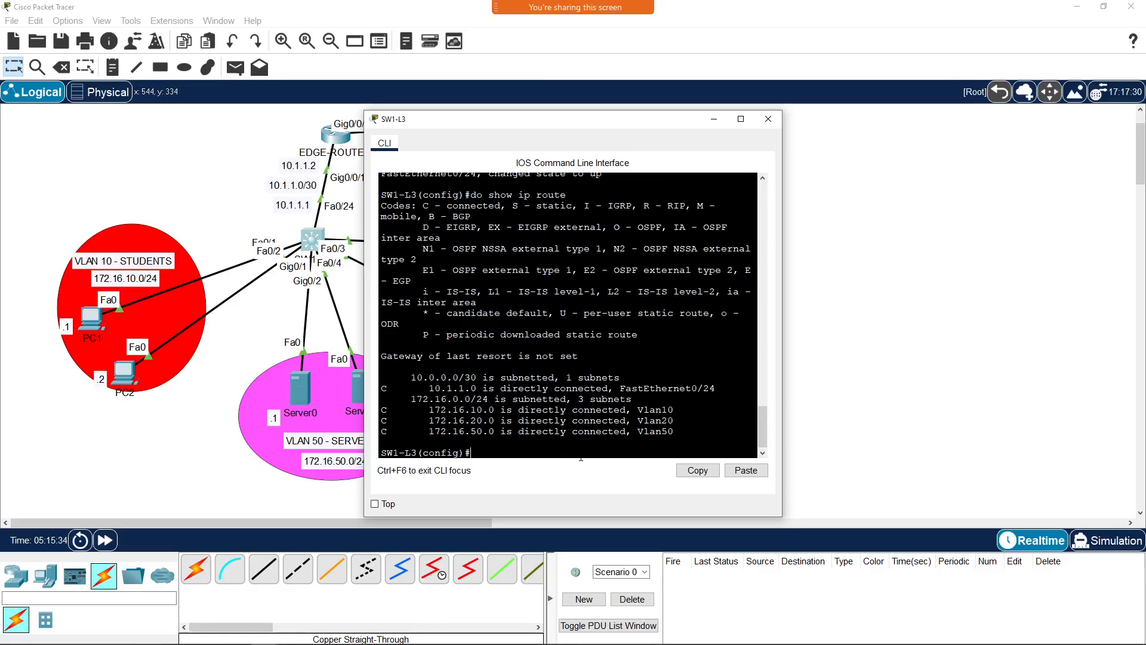
drag(383, 388, 663, 395)
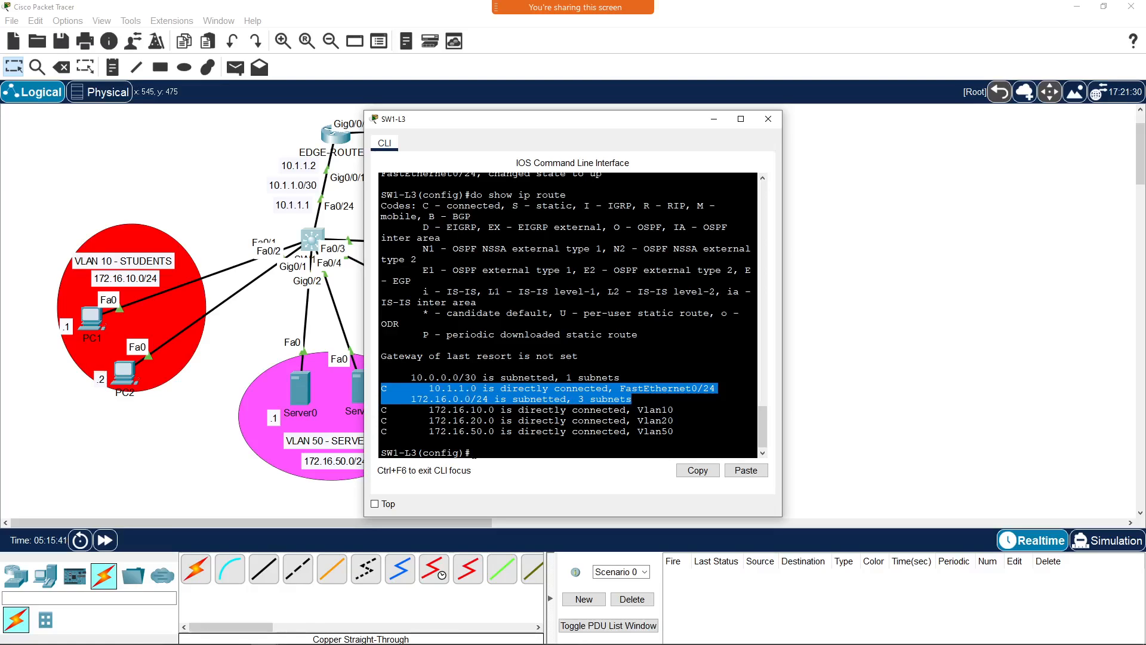
click(438, 388)
drag(424, 388, 485, 456)
click(424, 410)
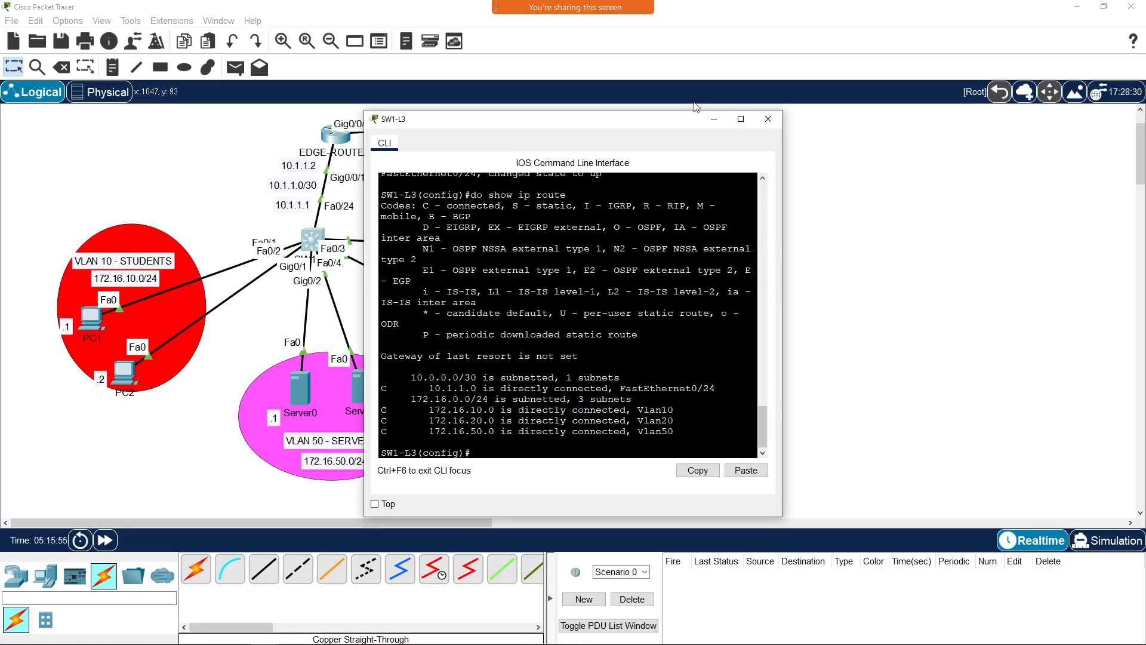
click(765, 121)
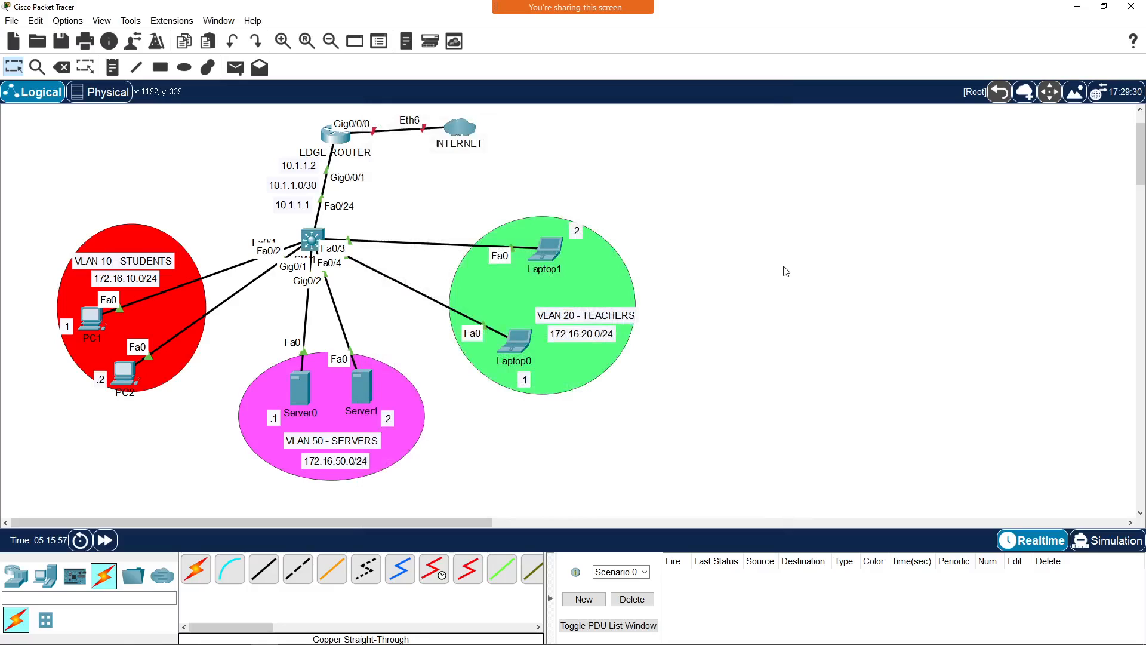